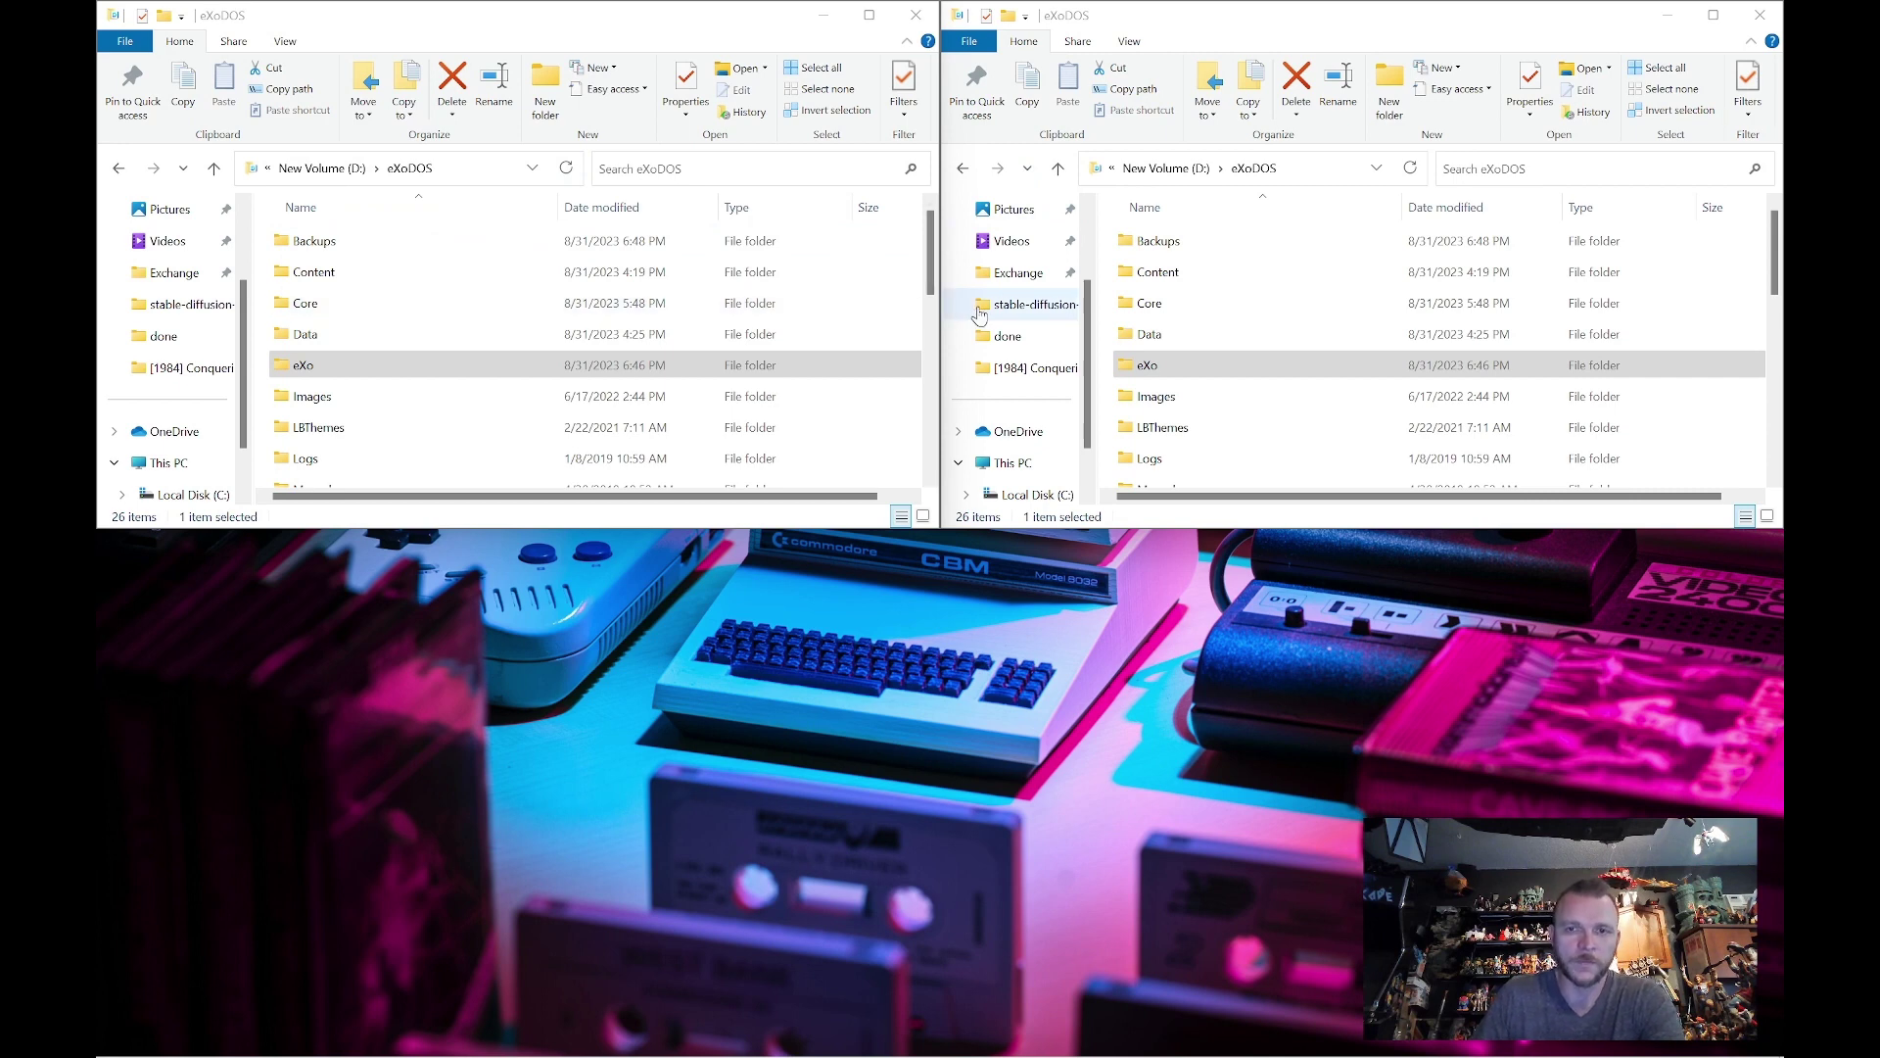
Browse through eXo, eXoDOS and !dos to the $100000P game folder
double_click(1190, 368)
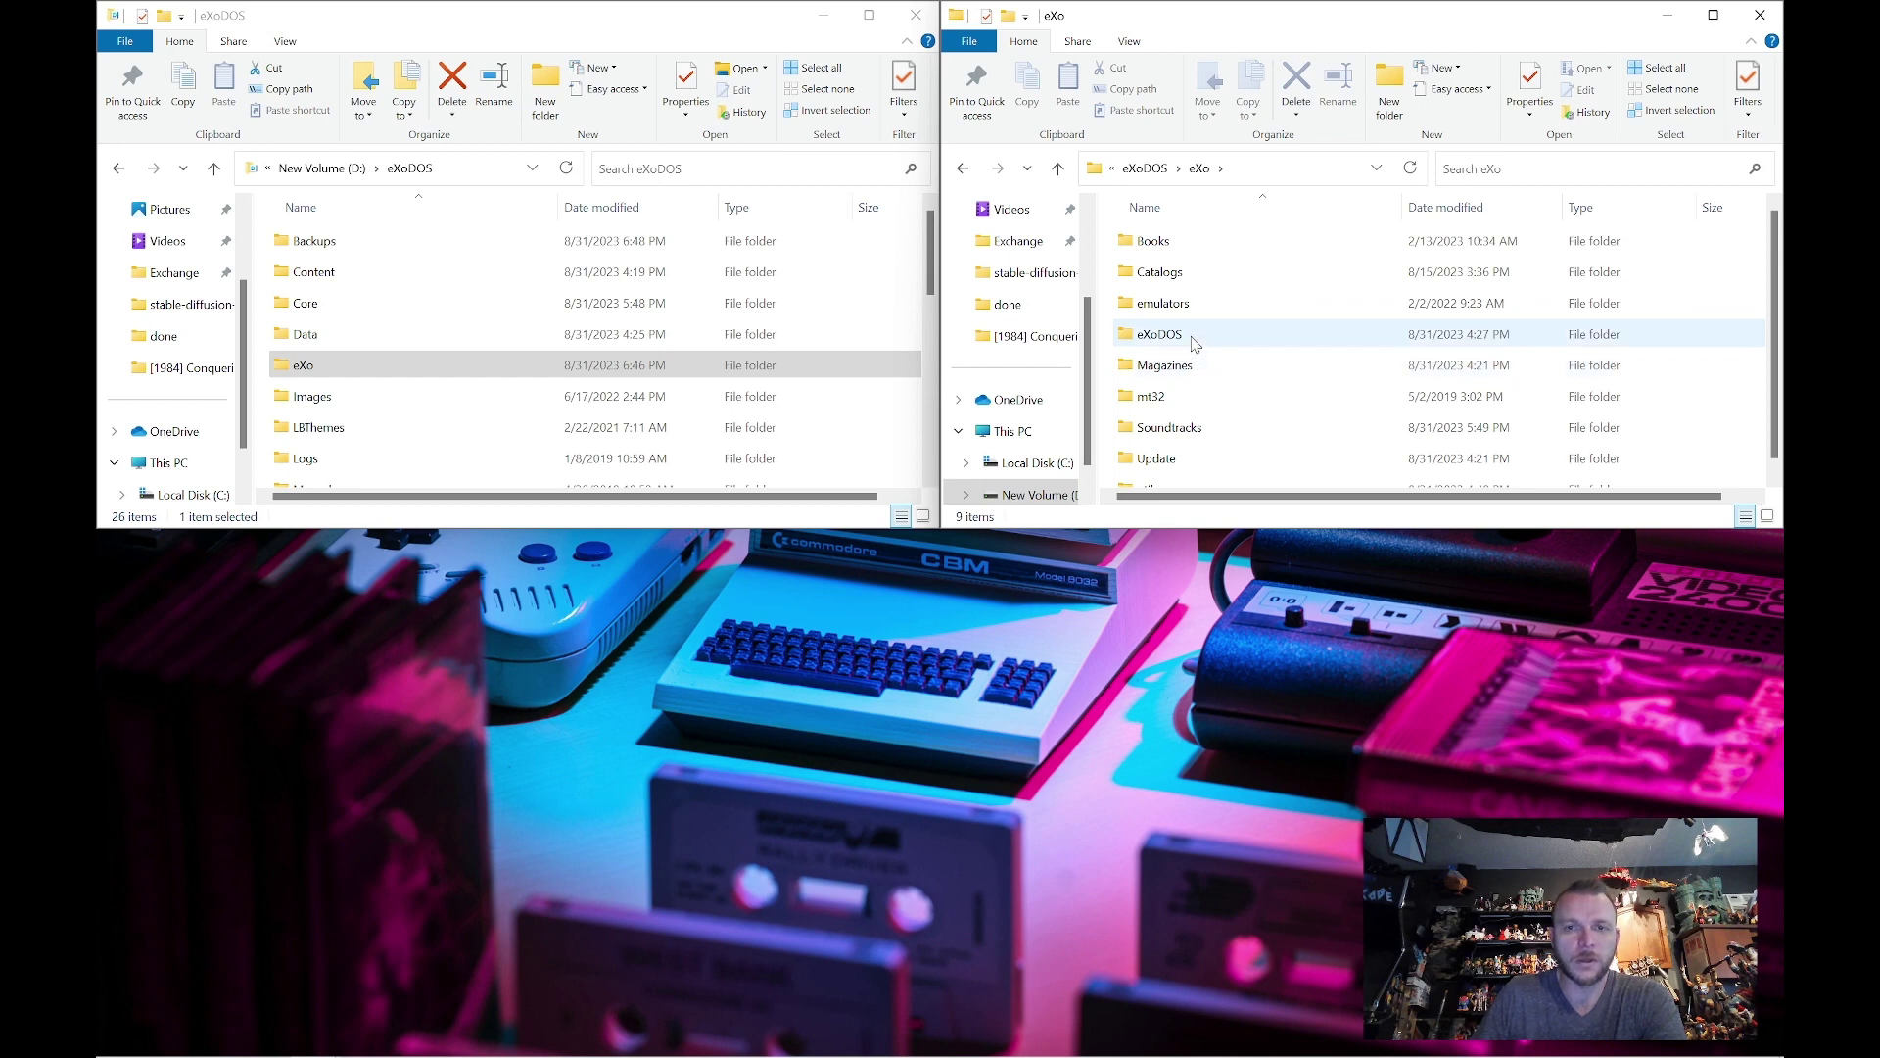
double_click(1193, 335)
scroll(1214, 328, "down", 10)
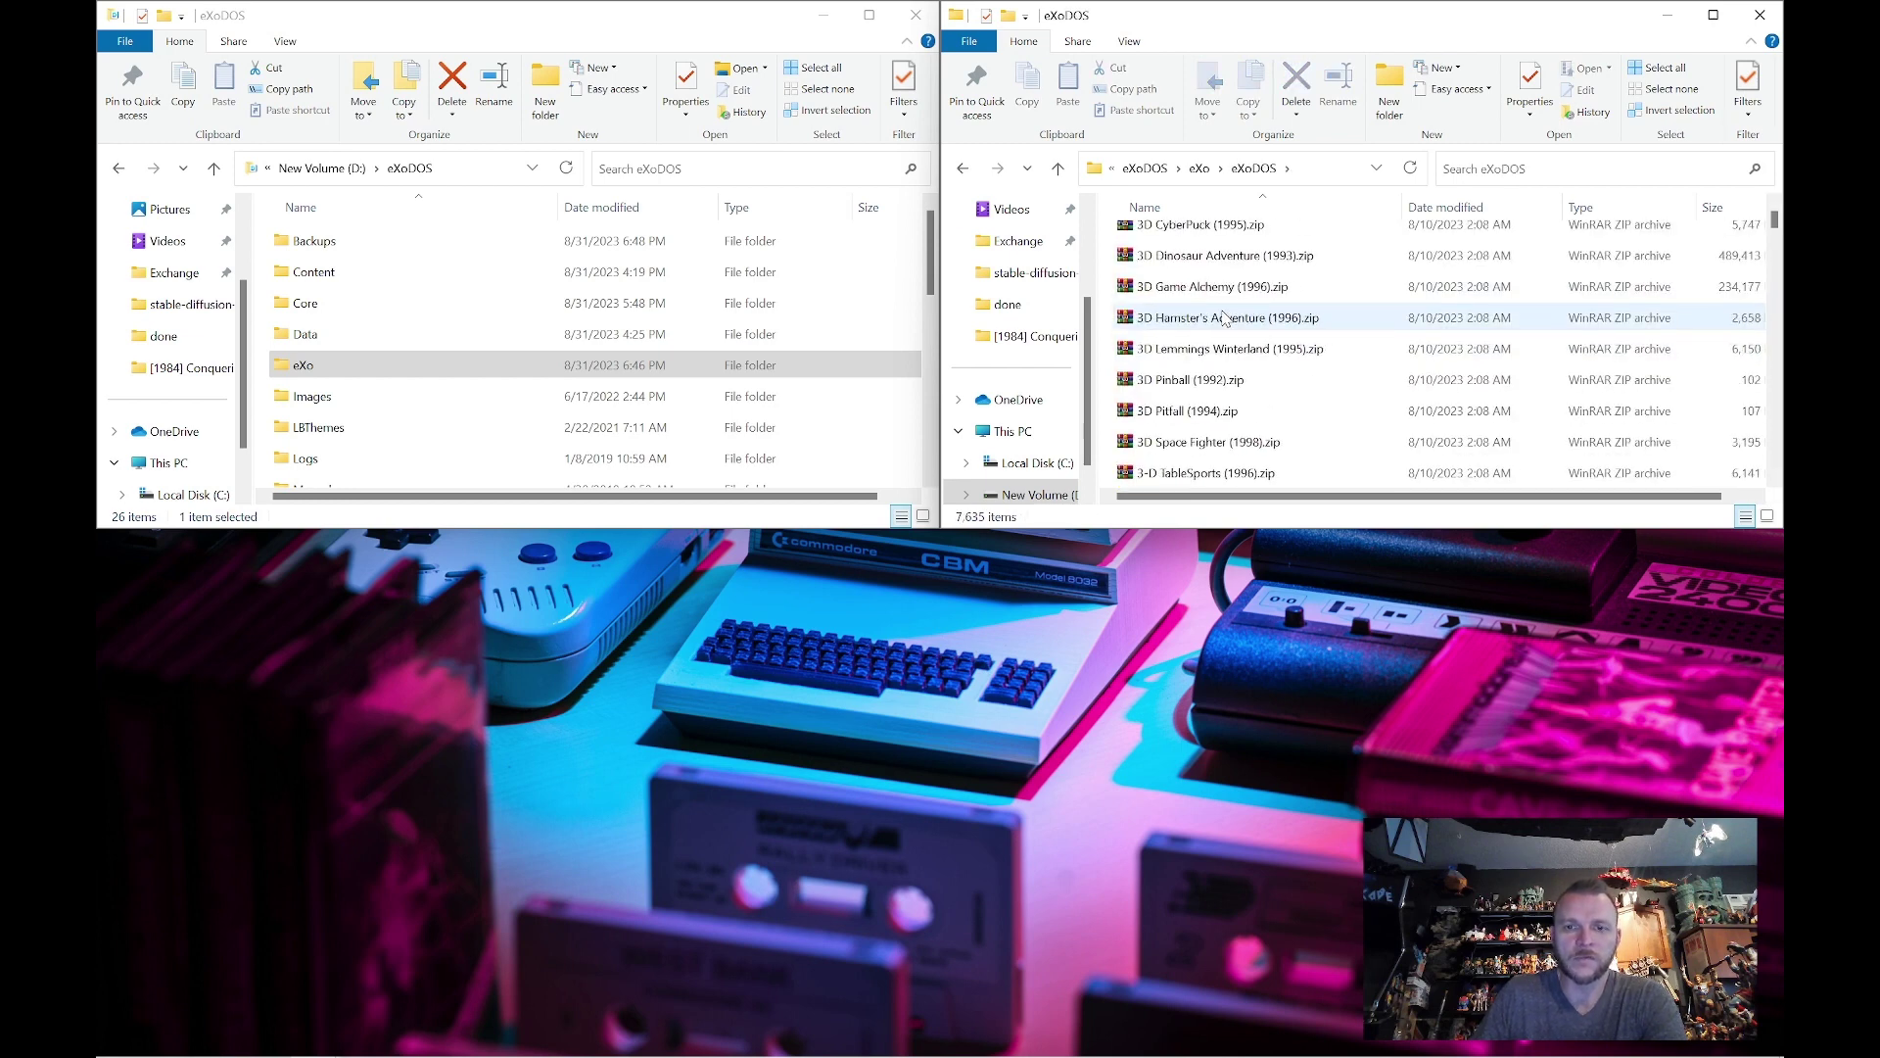
scroll(1224, 319, "up", 5)
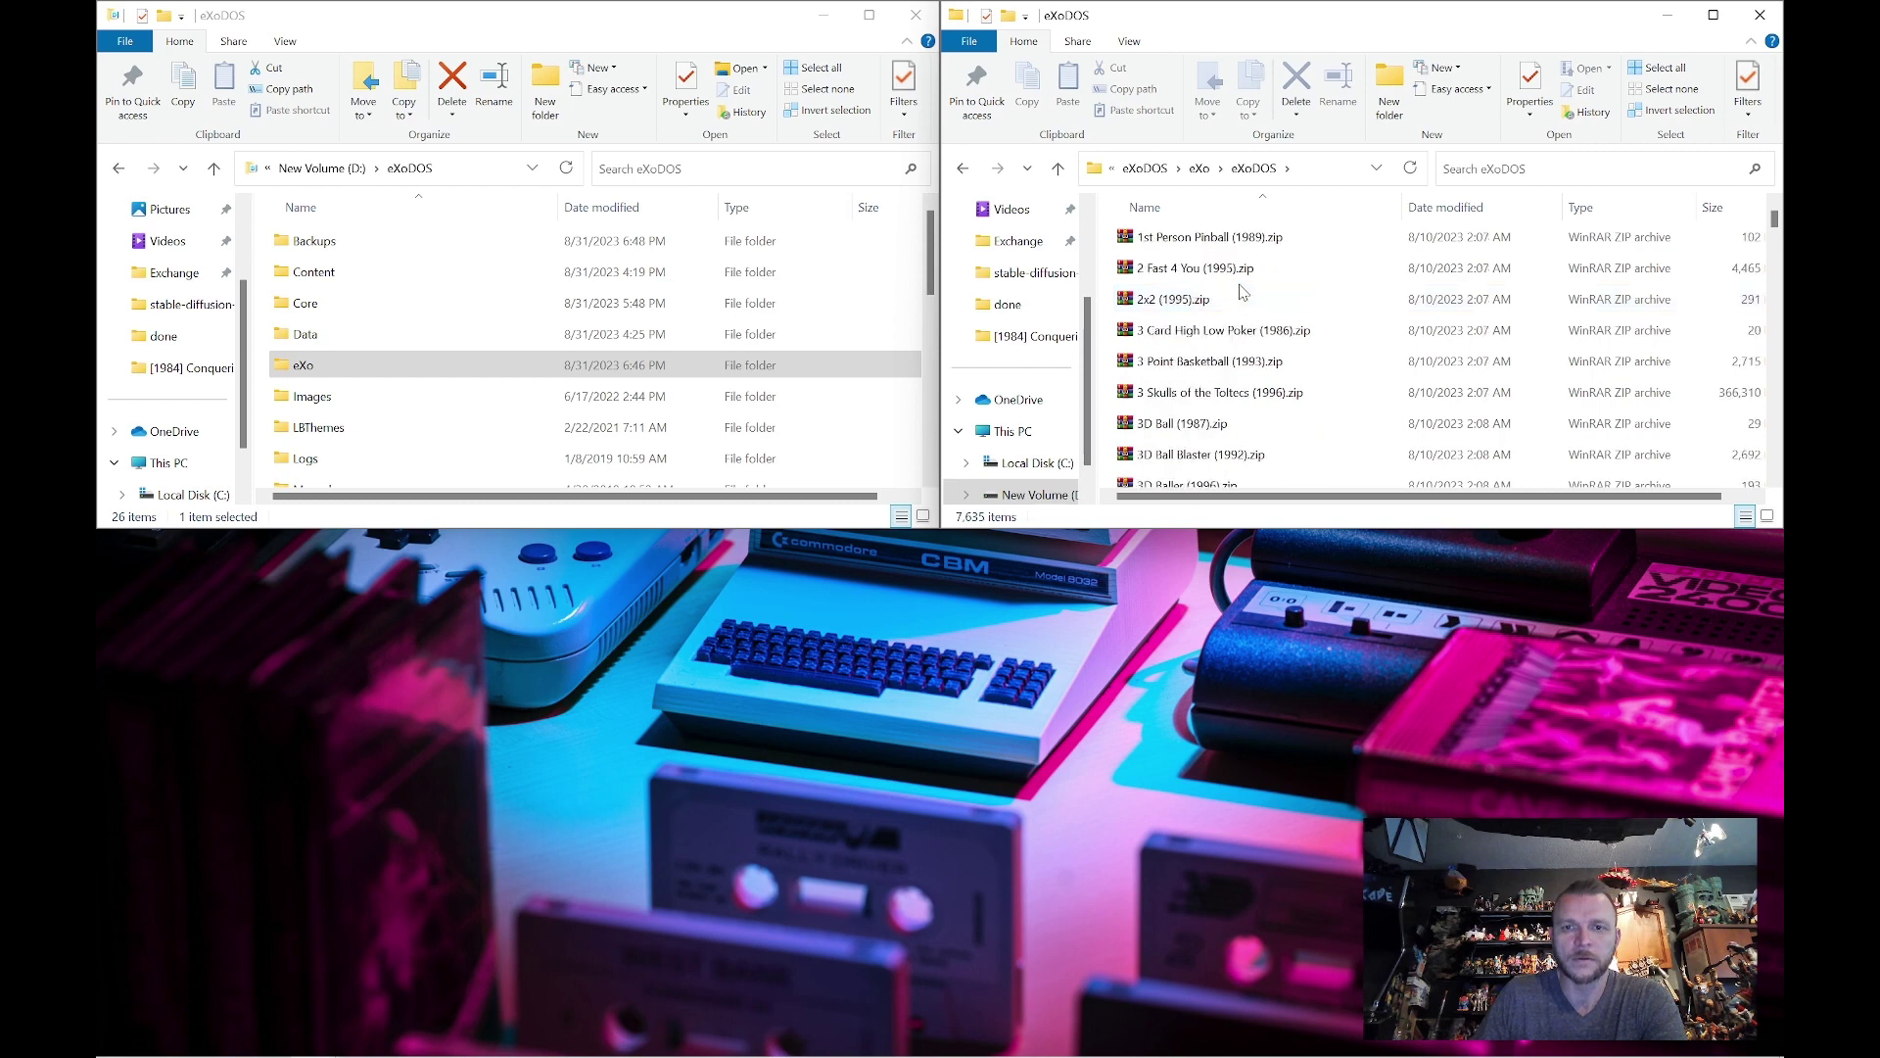
scroll(1242, 291, "up", 2)
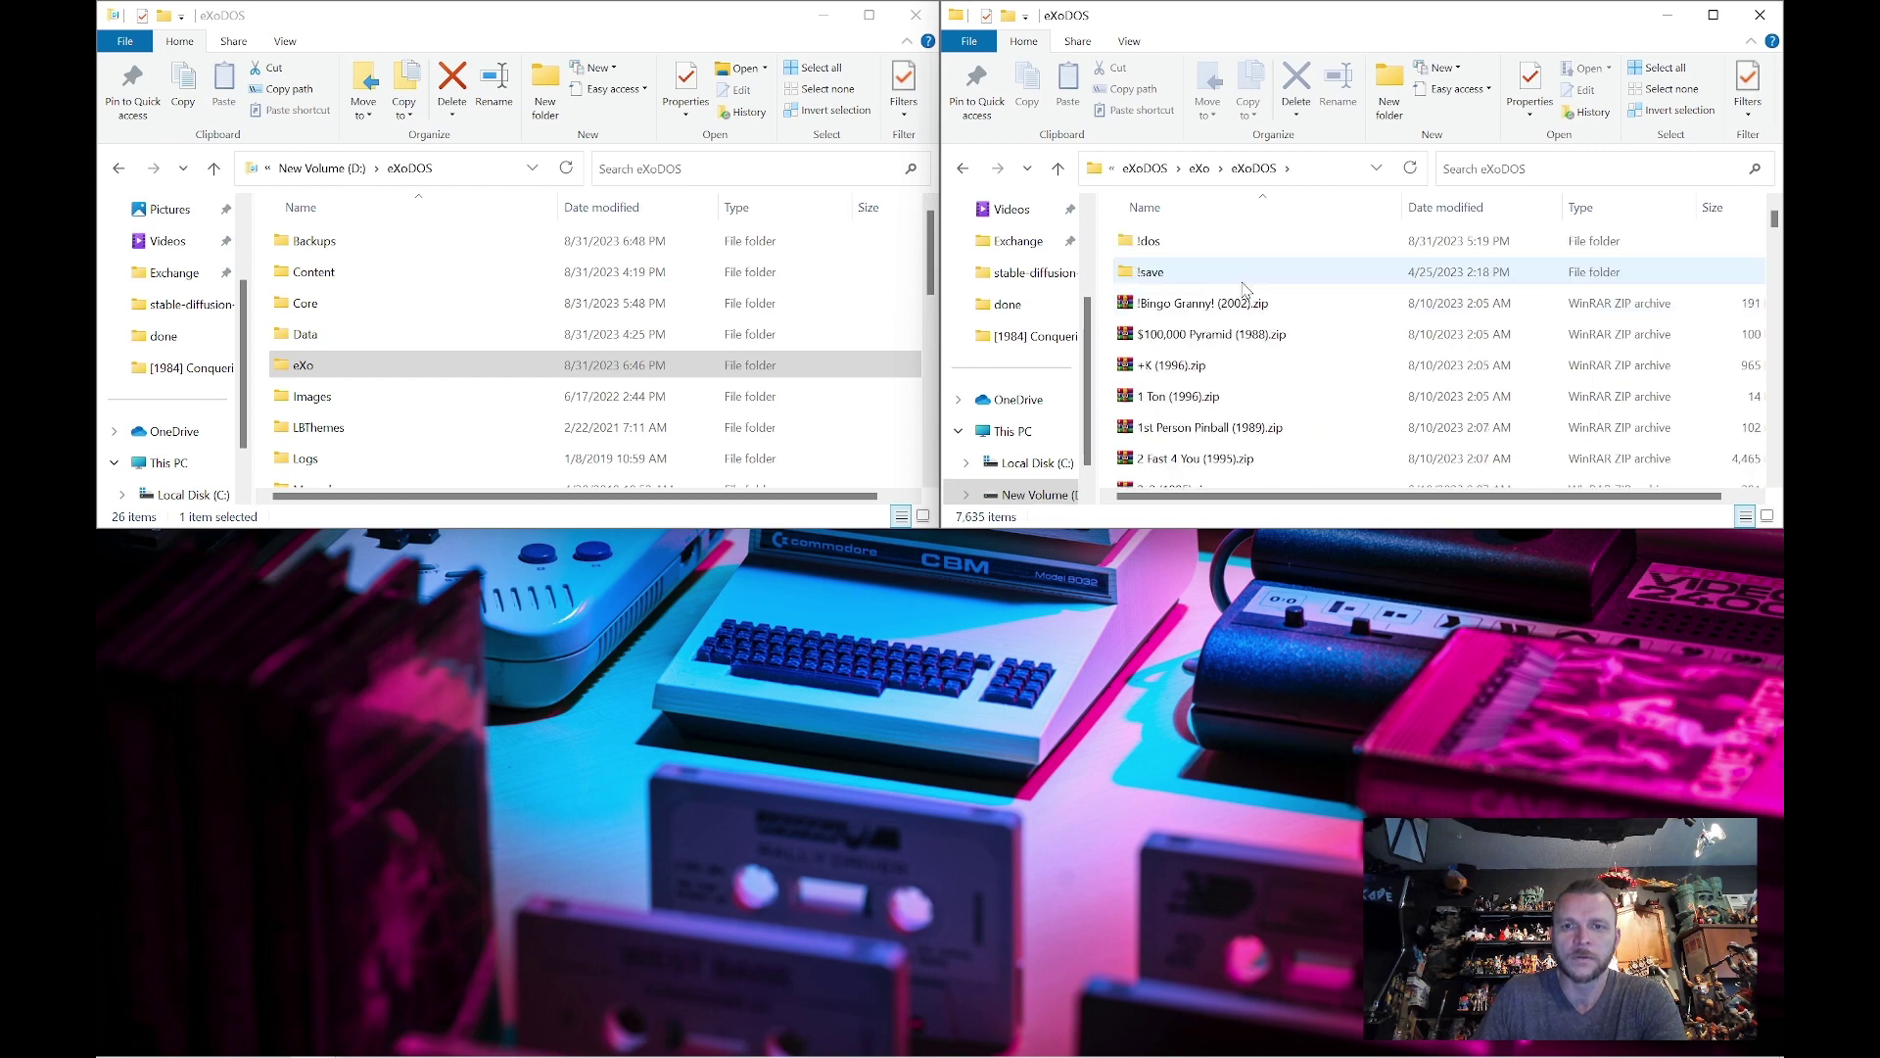
double_click(1178, 249)
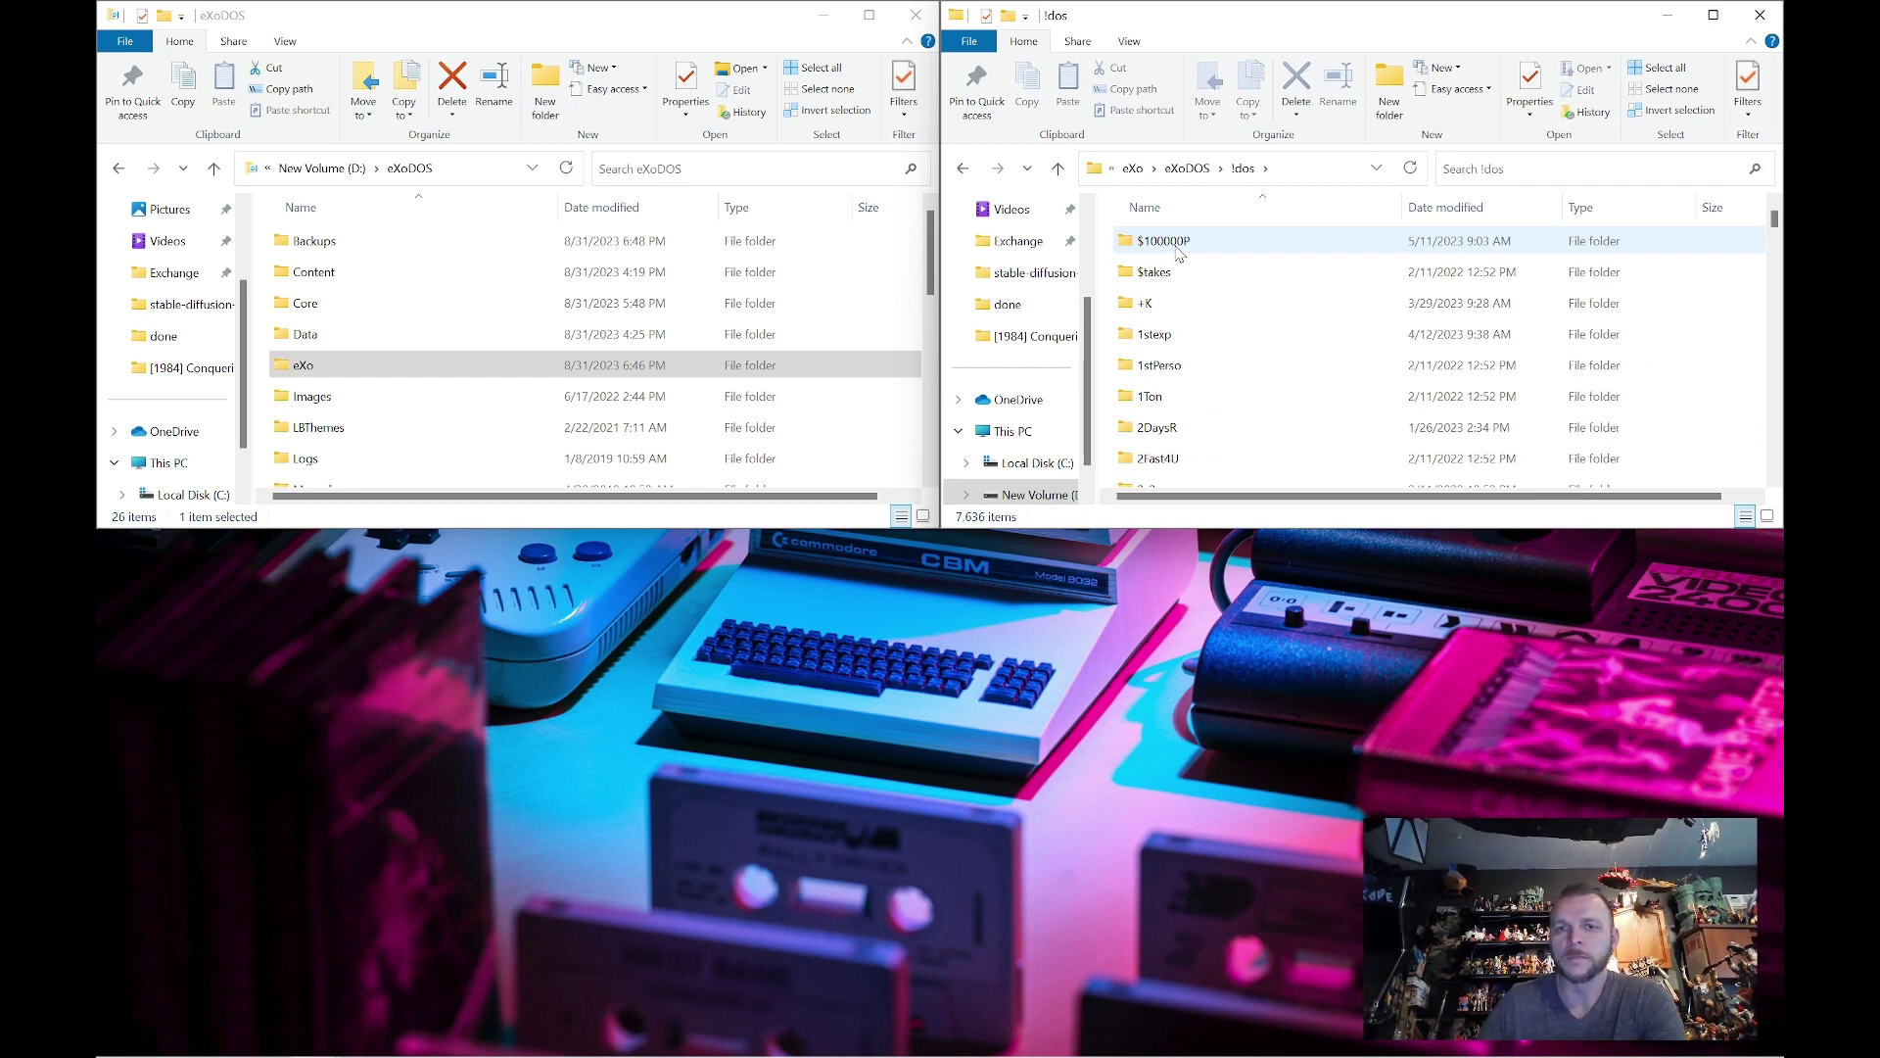
double_click(1178, 246)
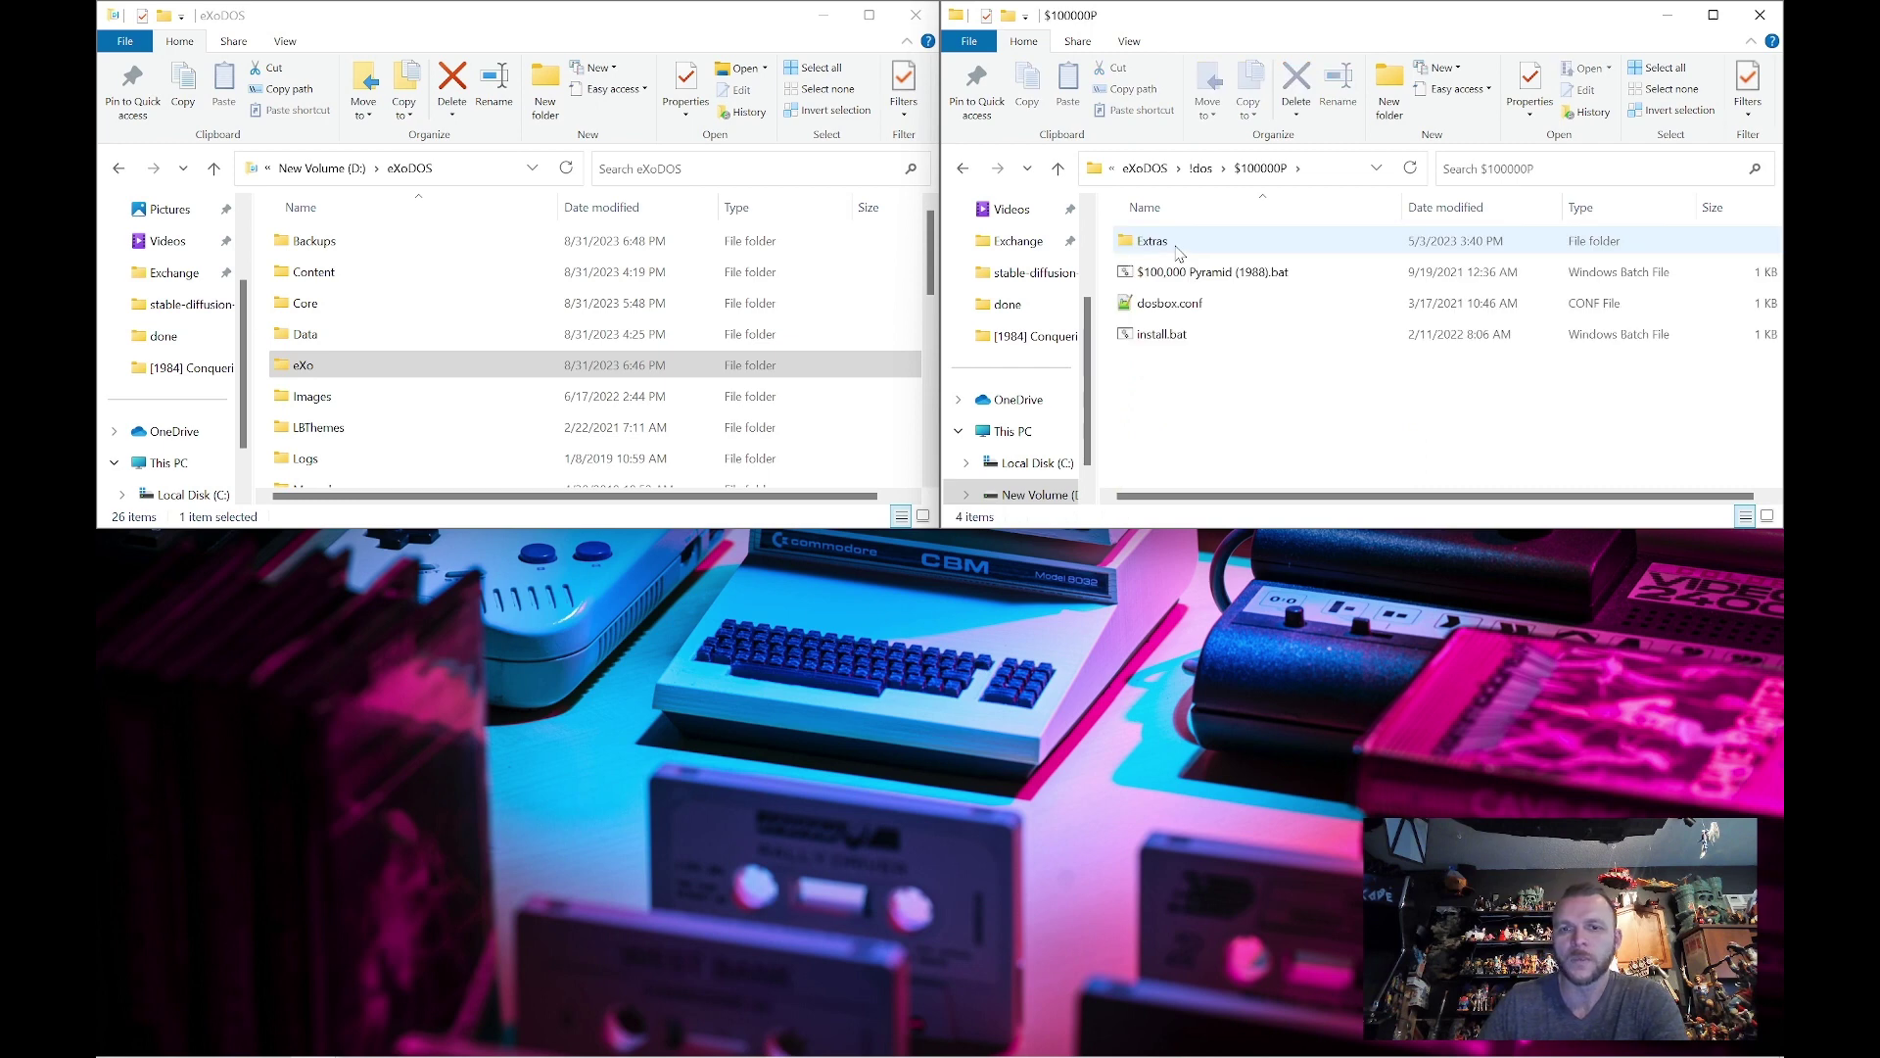
Check the sizes of $100,000 Pyramid (1988).bat, dosbox.conf and install.bat
left_click(1275, 280)
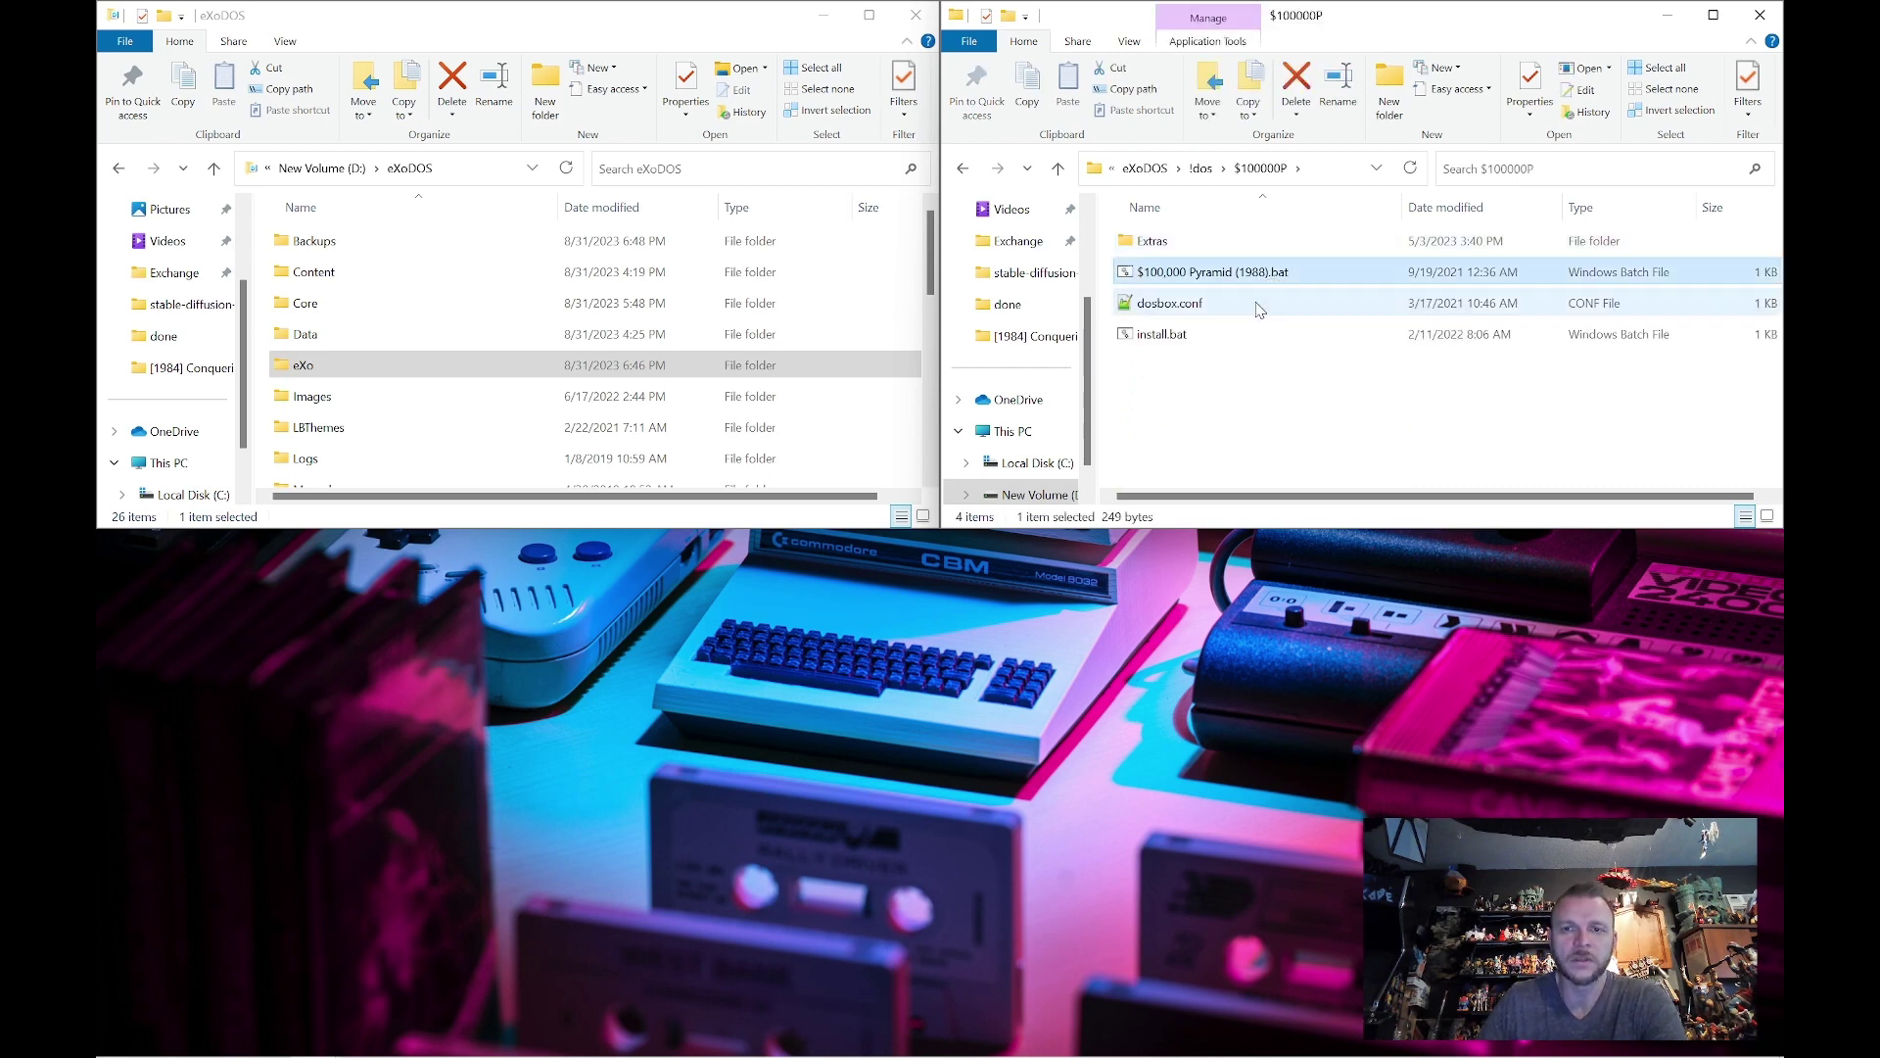
left_click(1260, 307)
left_click(1250, 338)
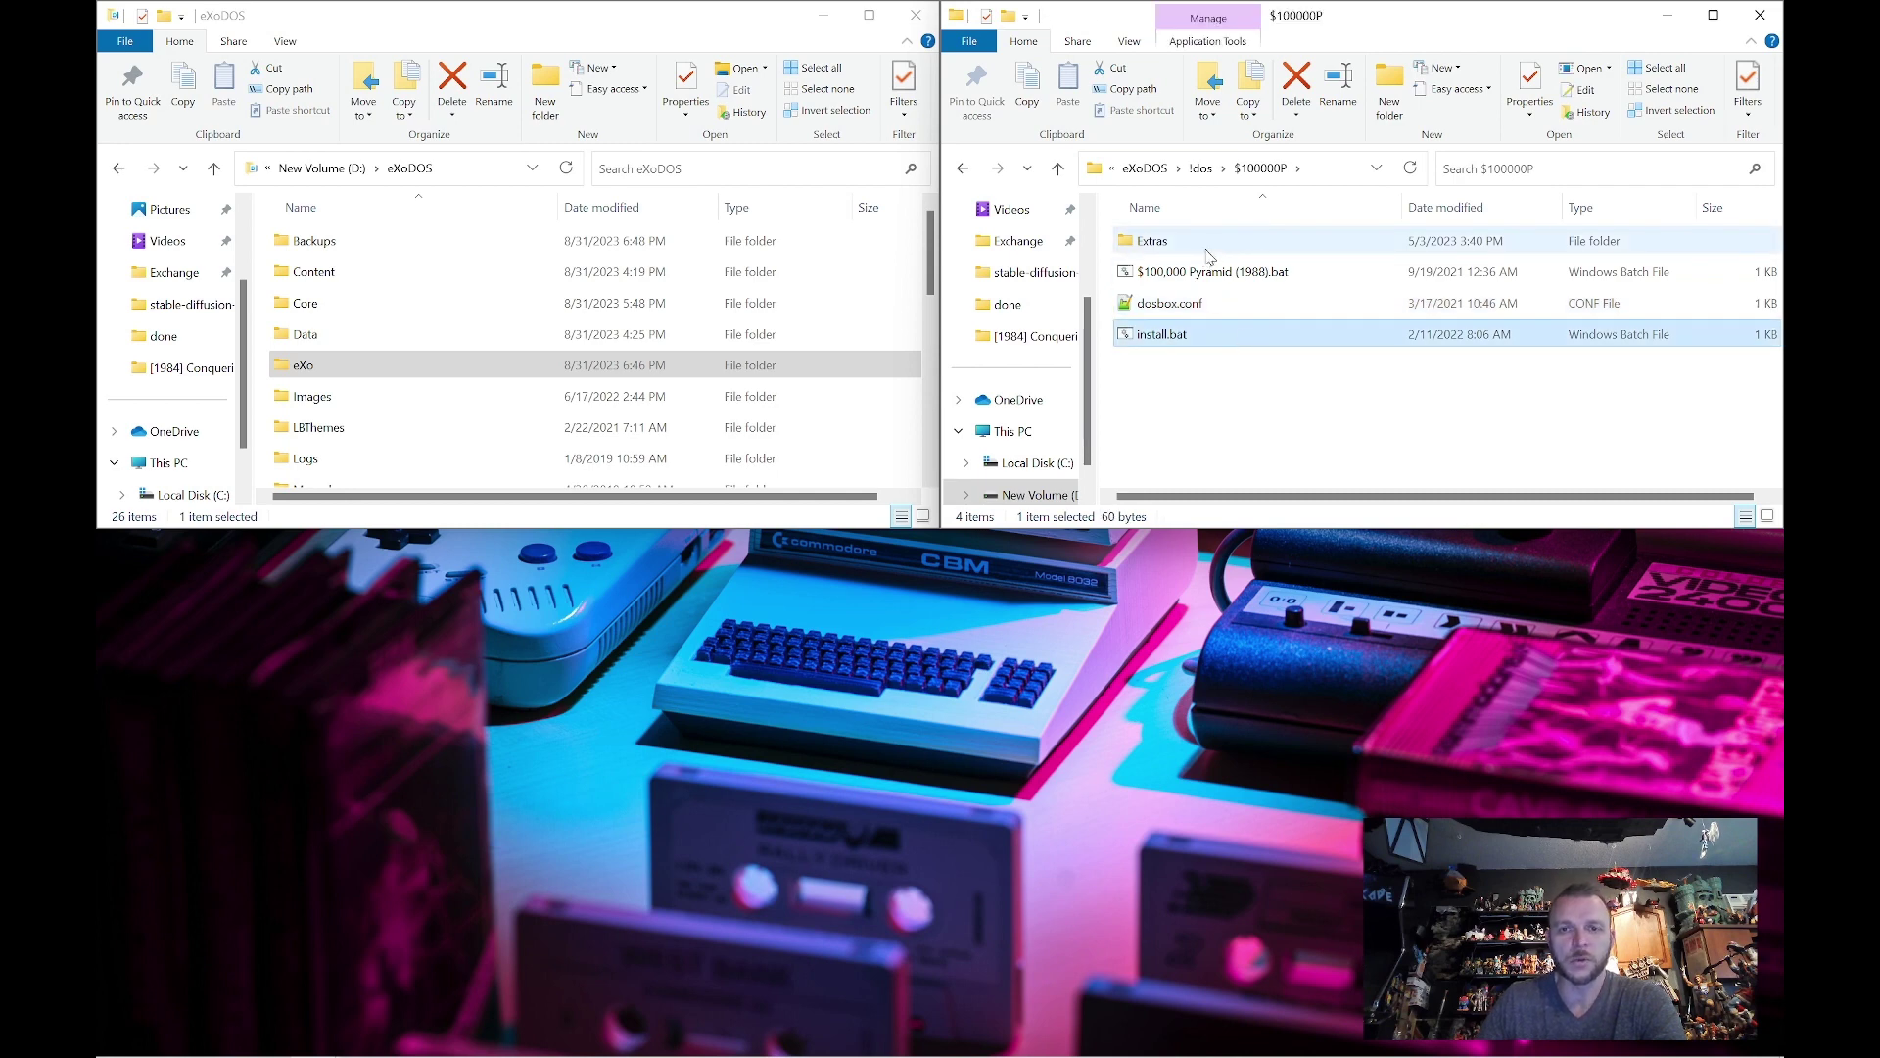
left_click(1280, 281)
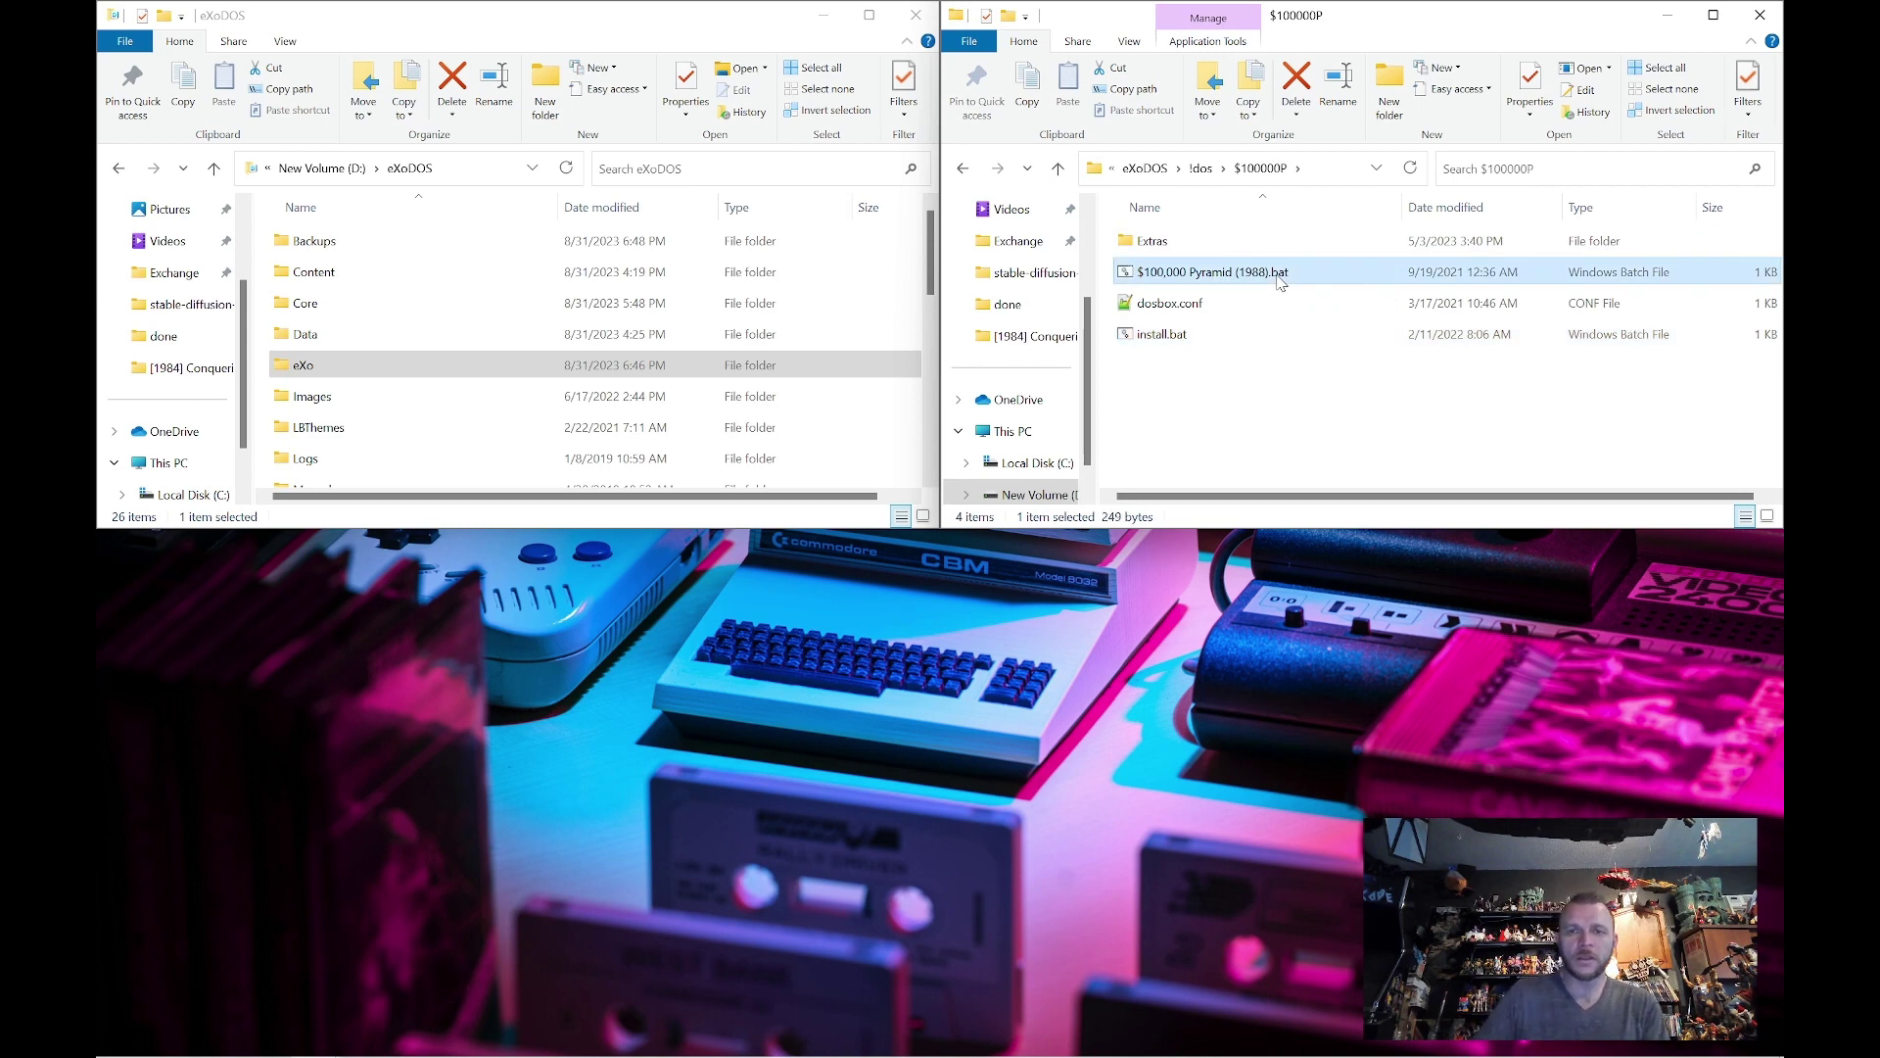
Open the $100,000 Pyramid and $takes High Stakes launcher .bat files in Notepad++
right_click(1280, 282)
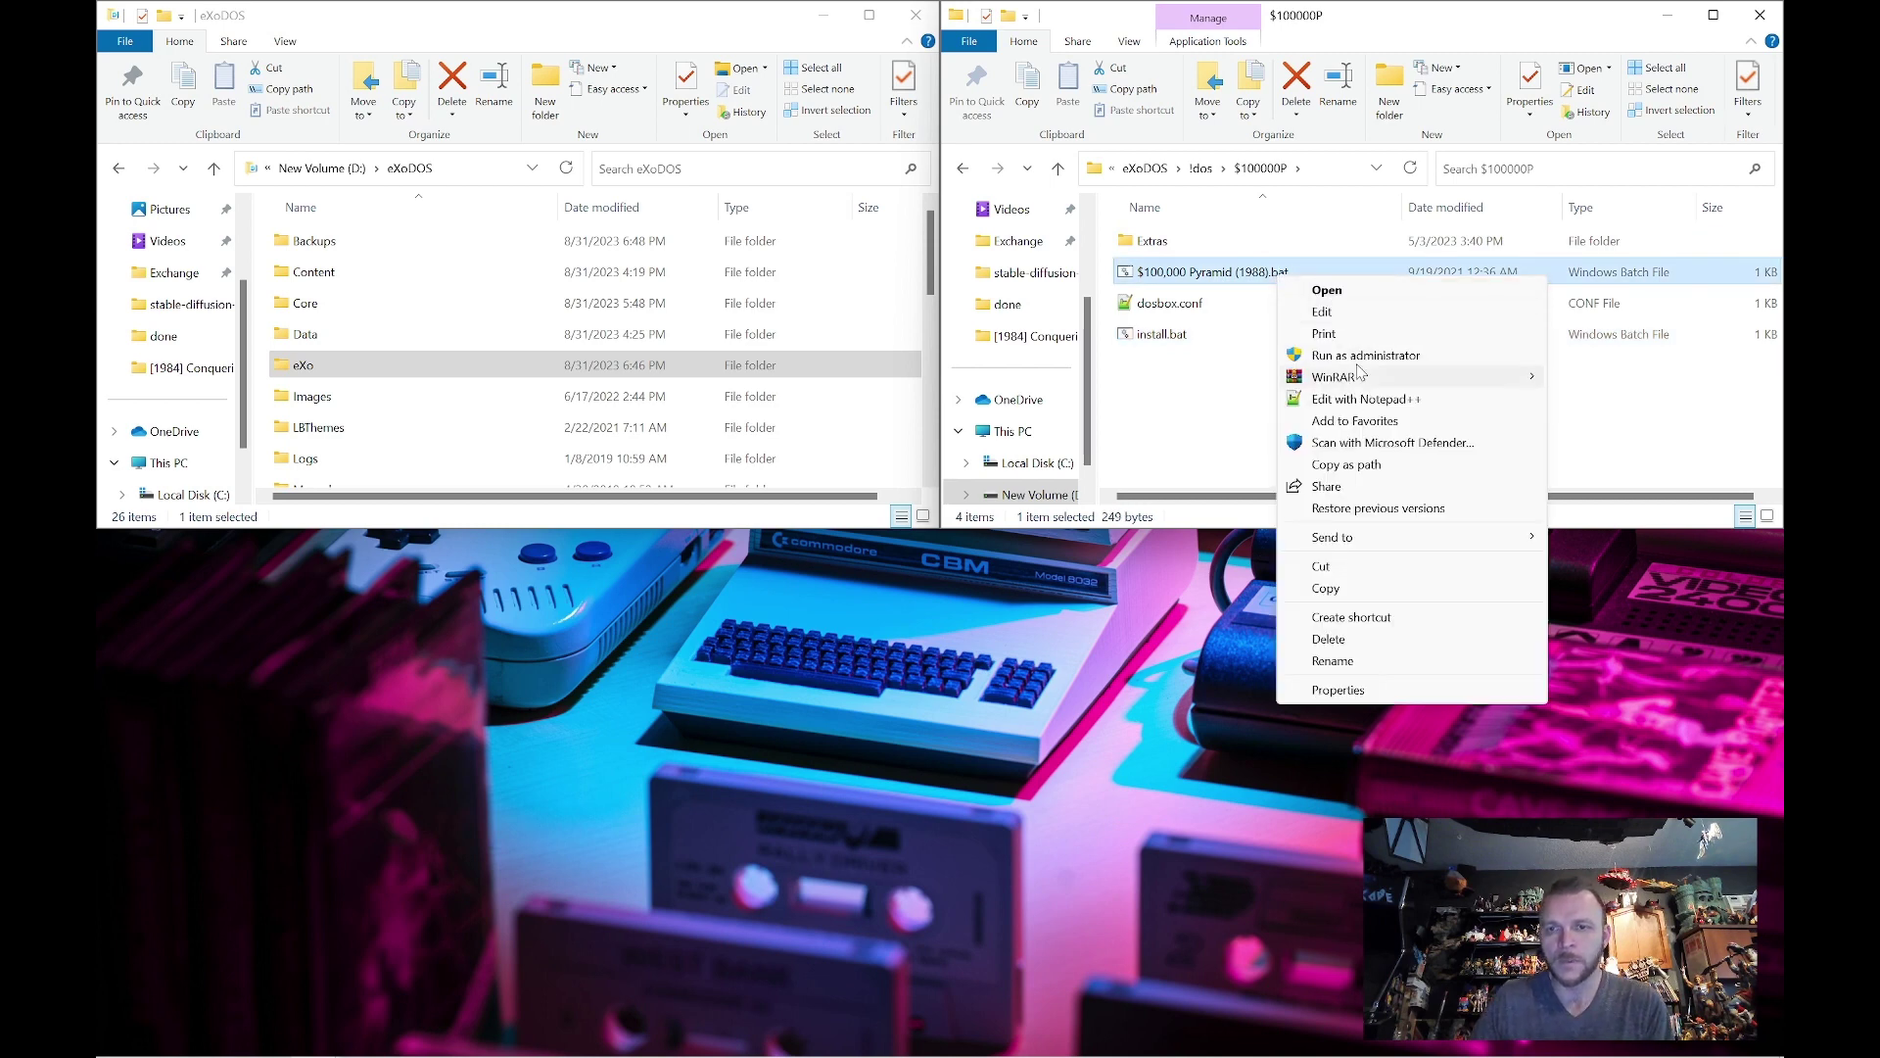
left_click(1367, 399)
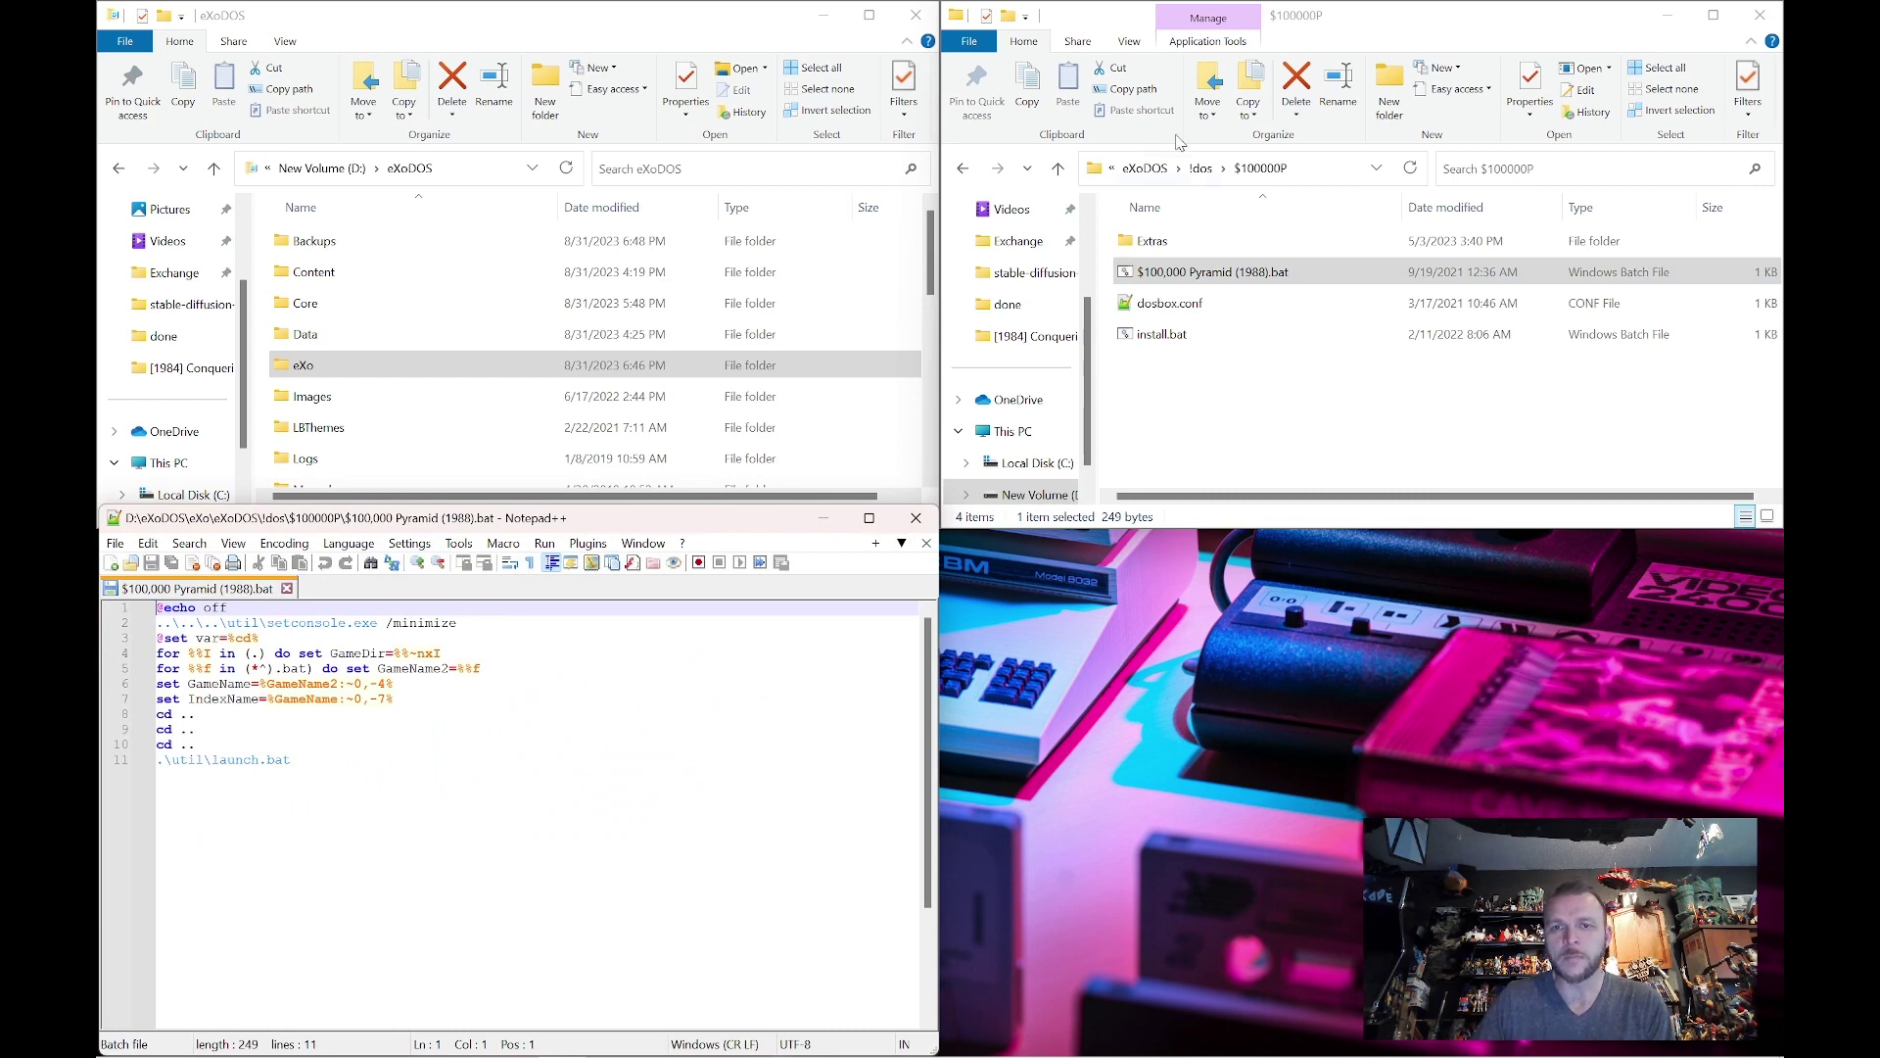
left_click(1201, 168)
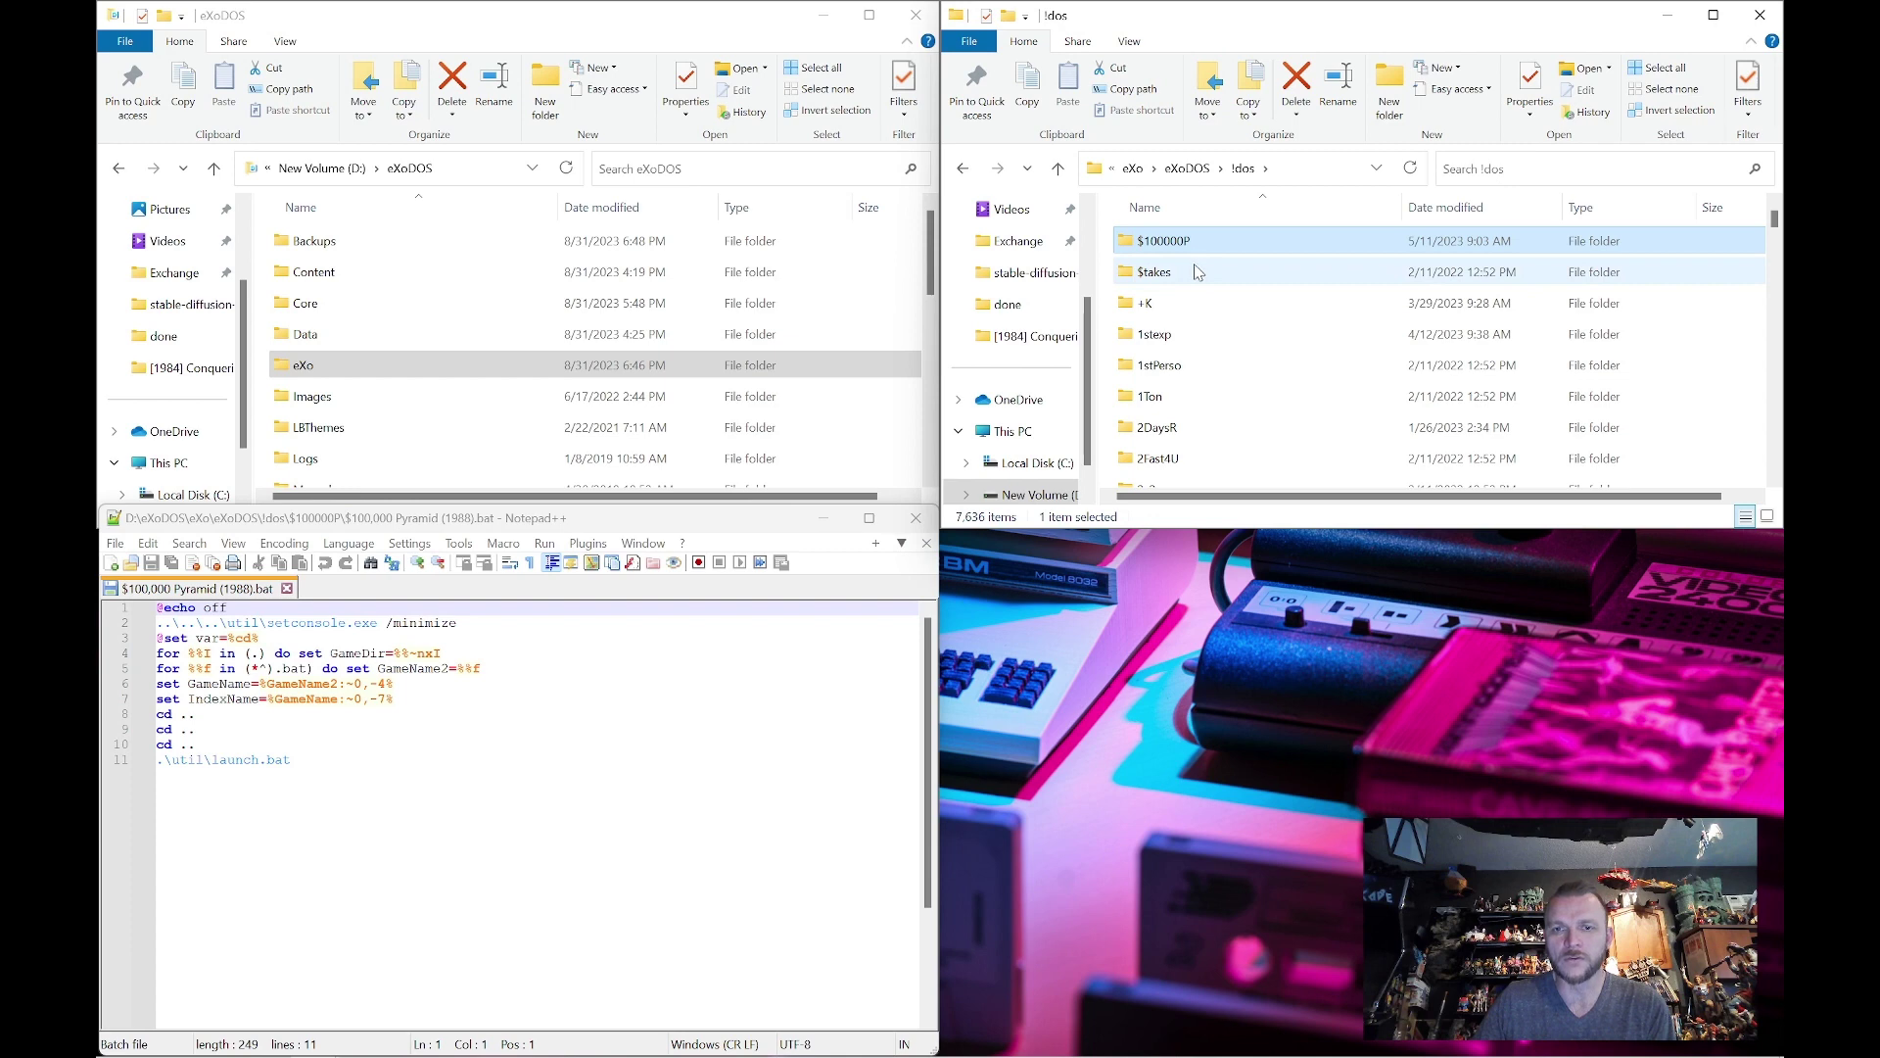
double_click(1199, 271)
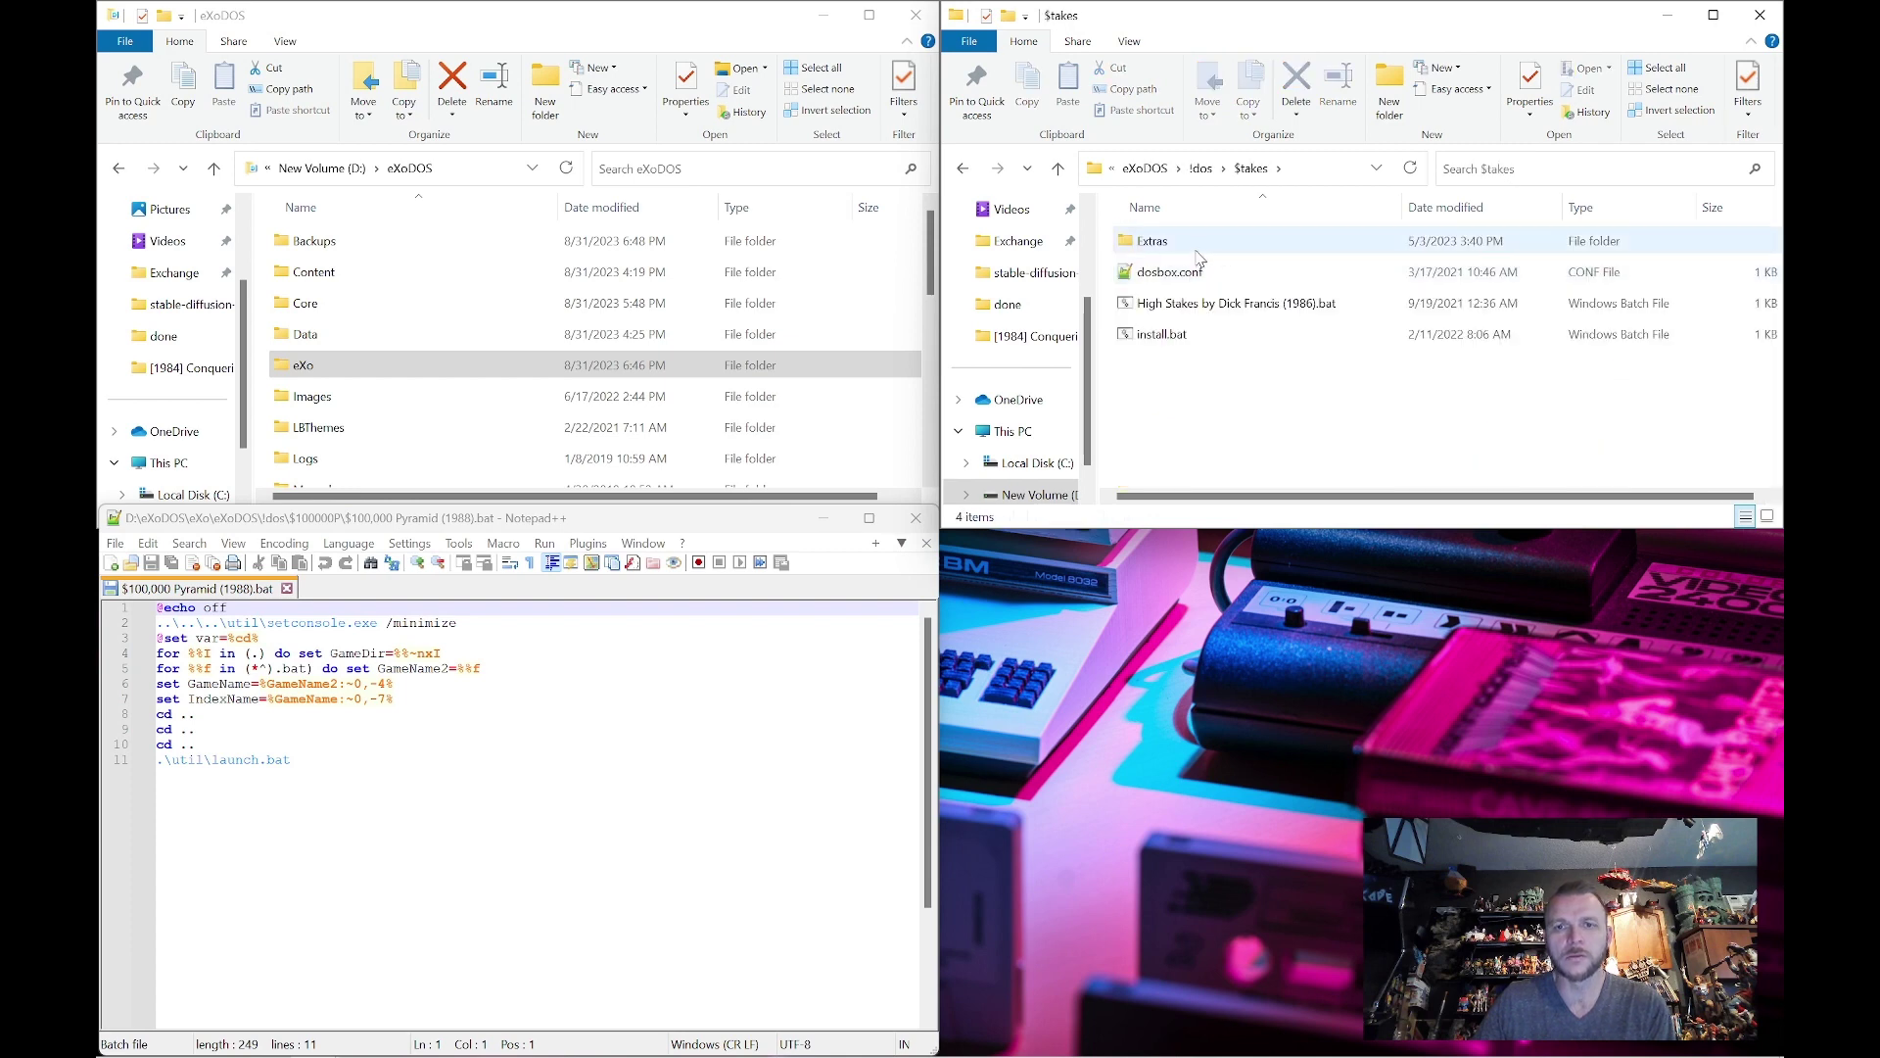
left_click(1189, 303)
right_click(1192, 302)
left_click(1286, 428)
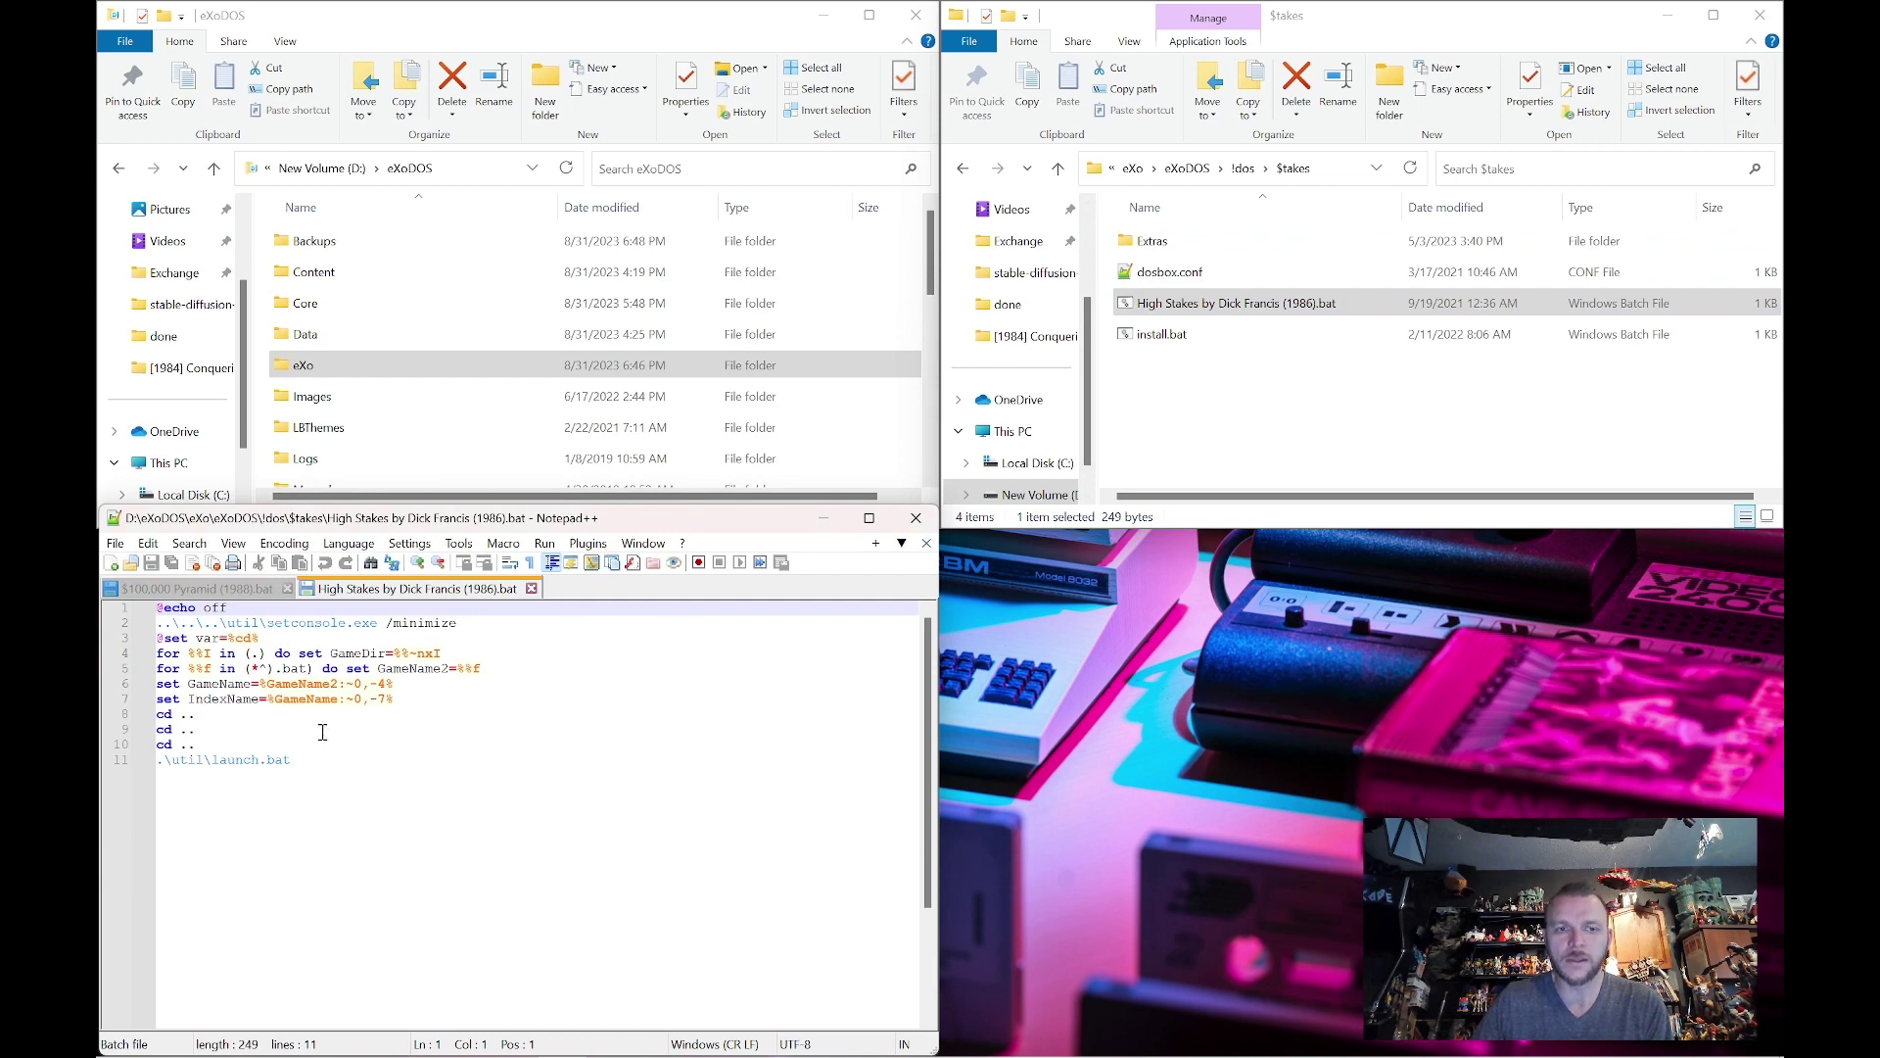
Compare the two launcher scripts, noting the setconsole command on line 2
left_click(245, 598)
left_click(323, 594)
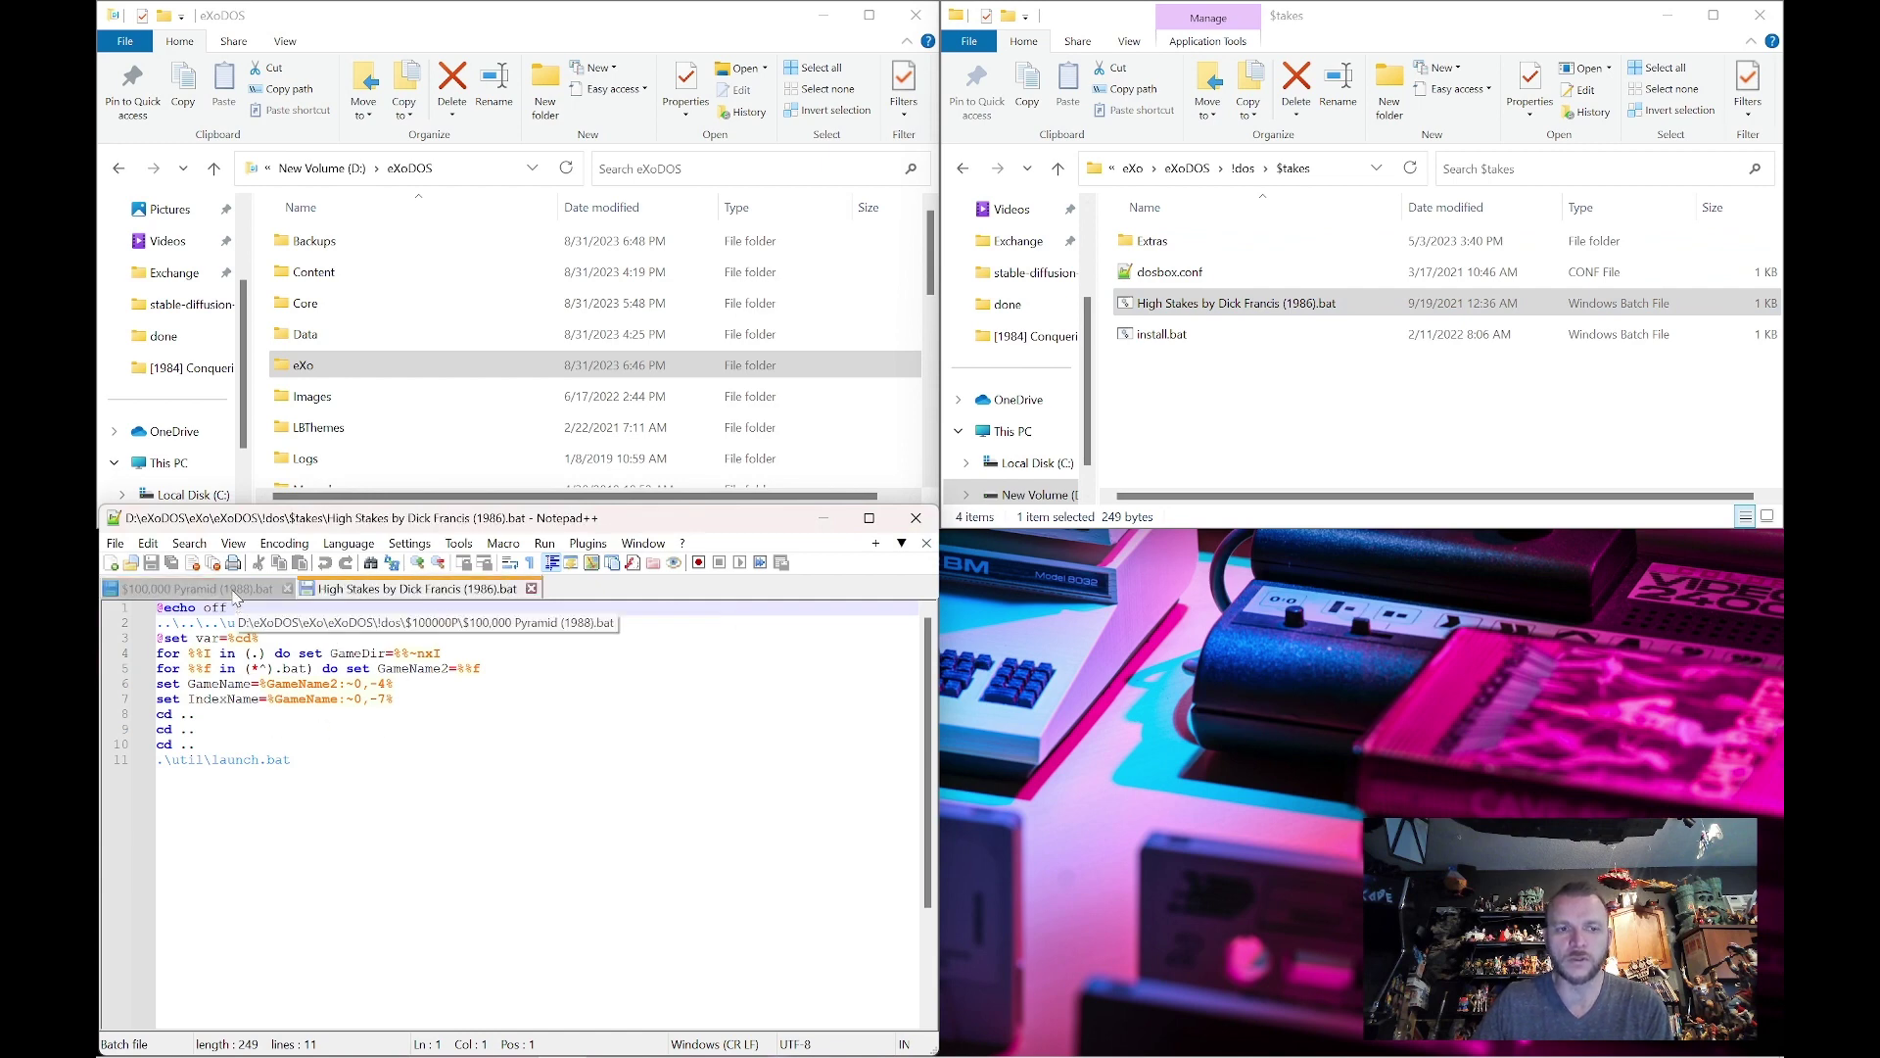
left_click(237, 595)
left_click(331, 590)
left_click(259, 598)
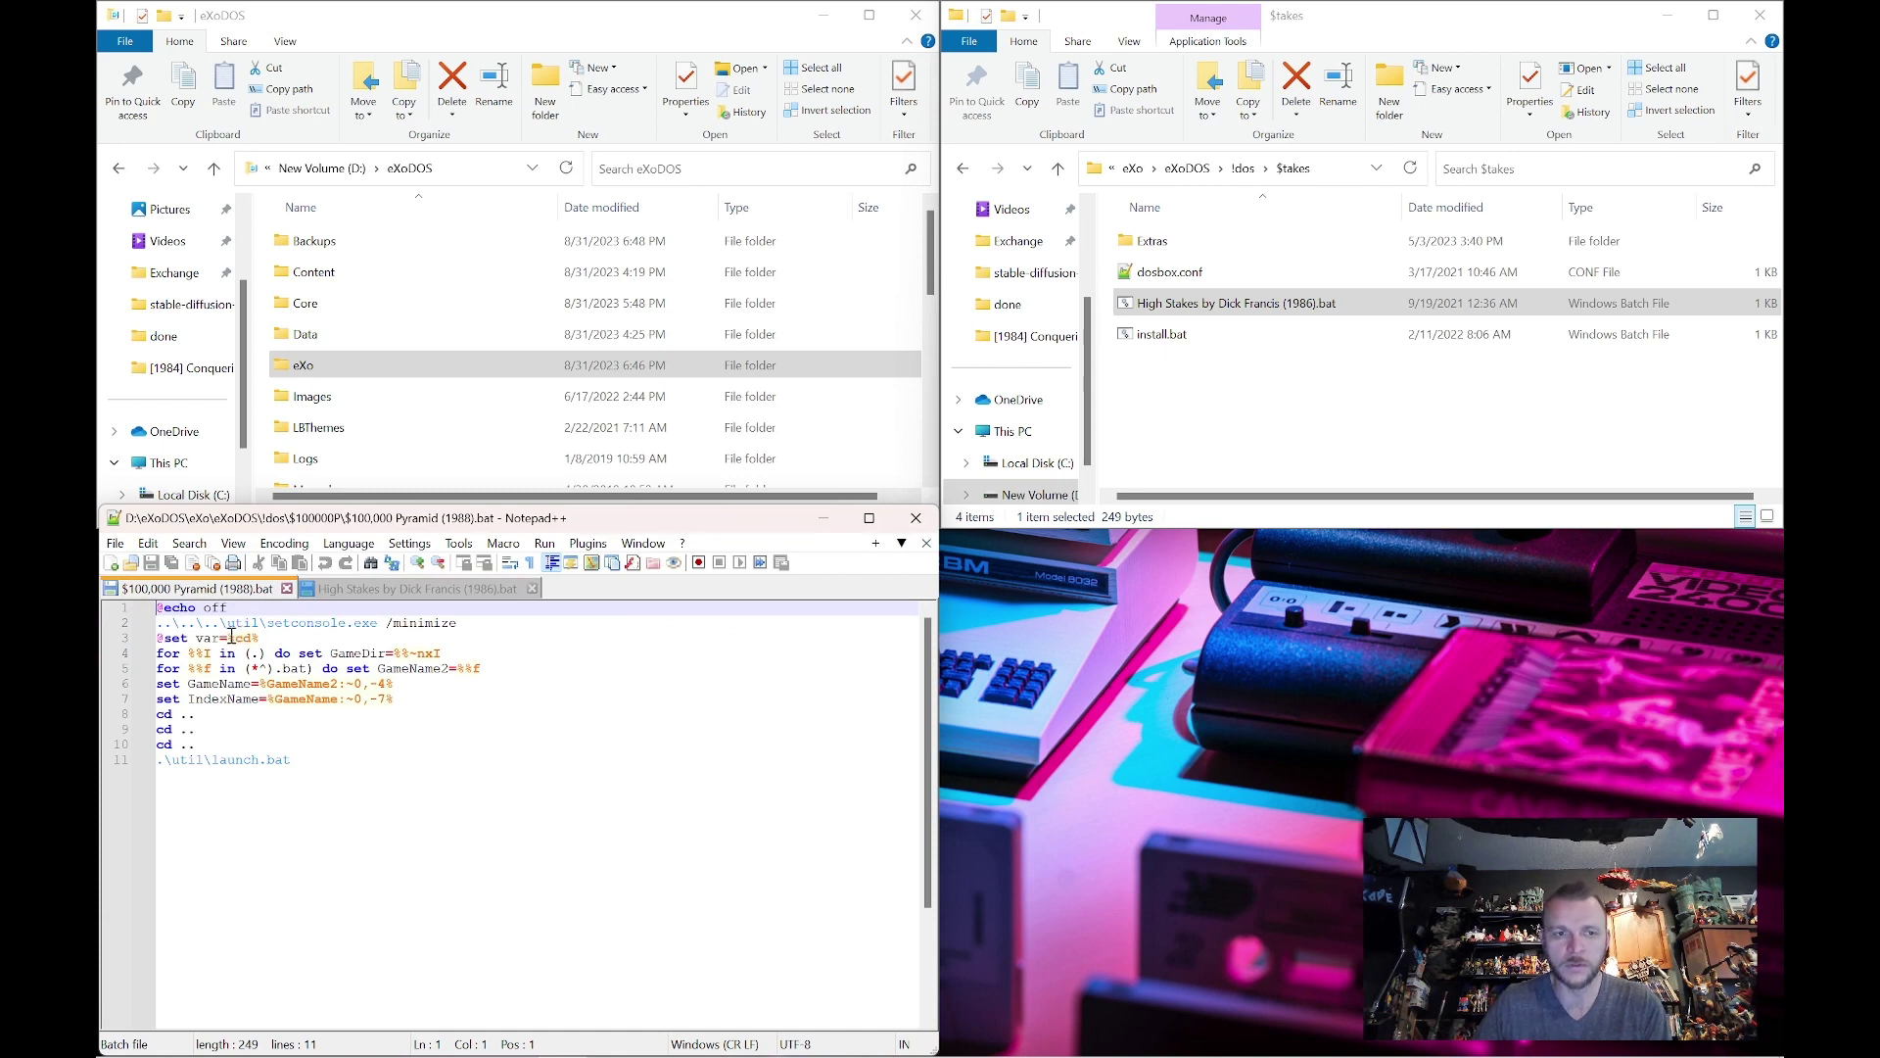
left_click(231, 627)
left_click(283, 627)
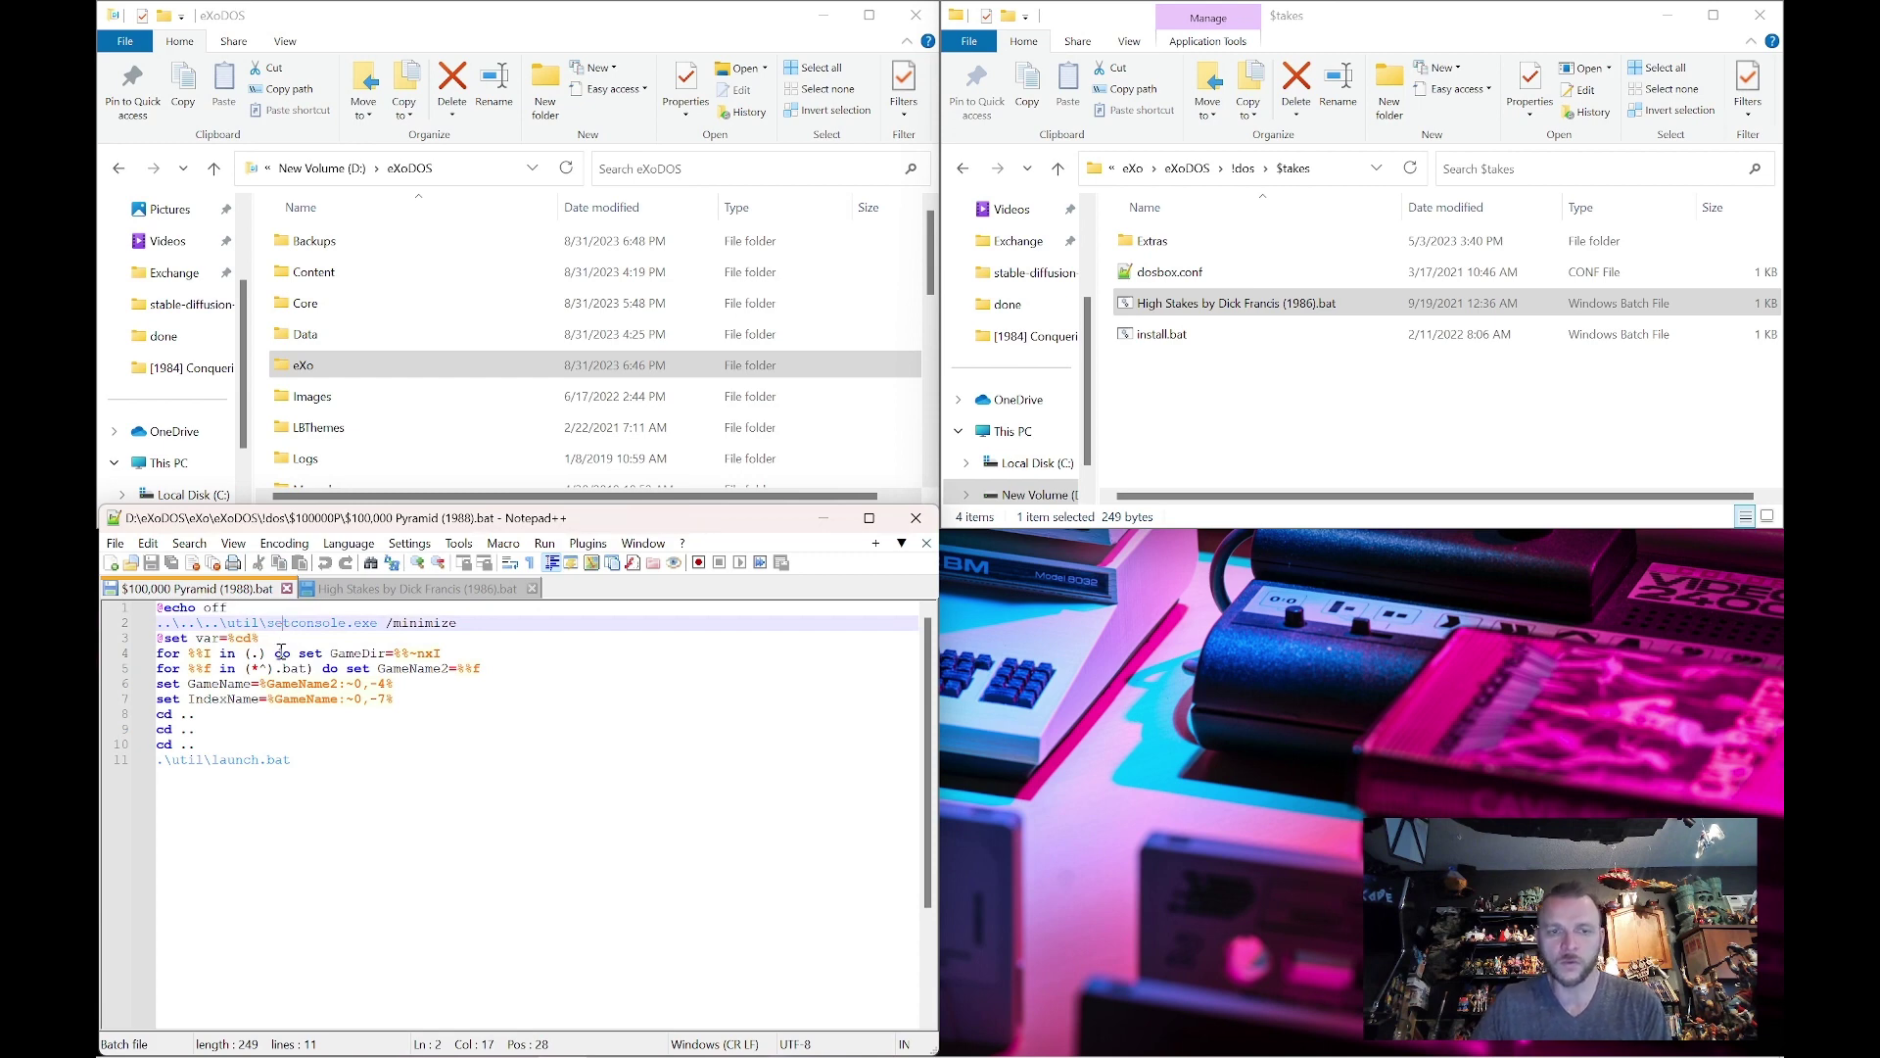
left_click(1222, 285)
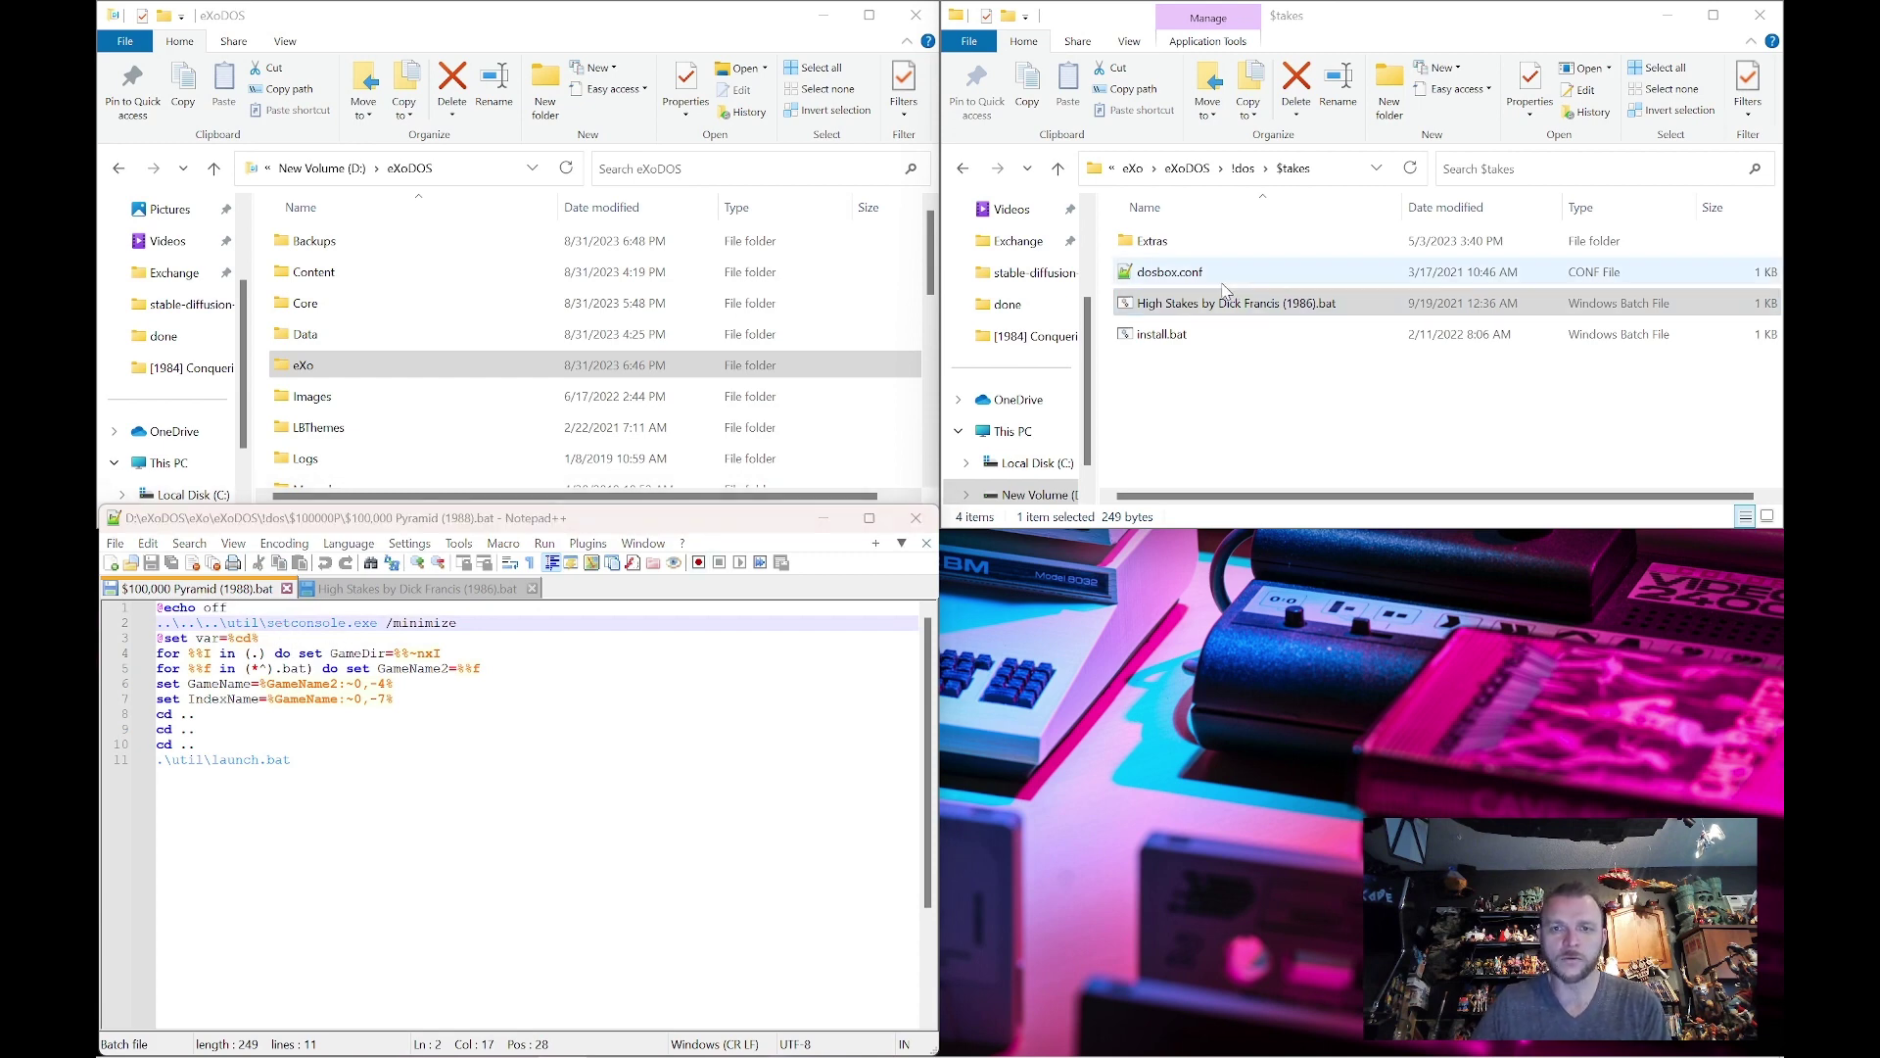
left_click(1223, 293)
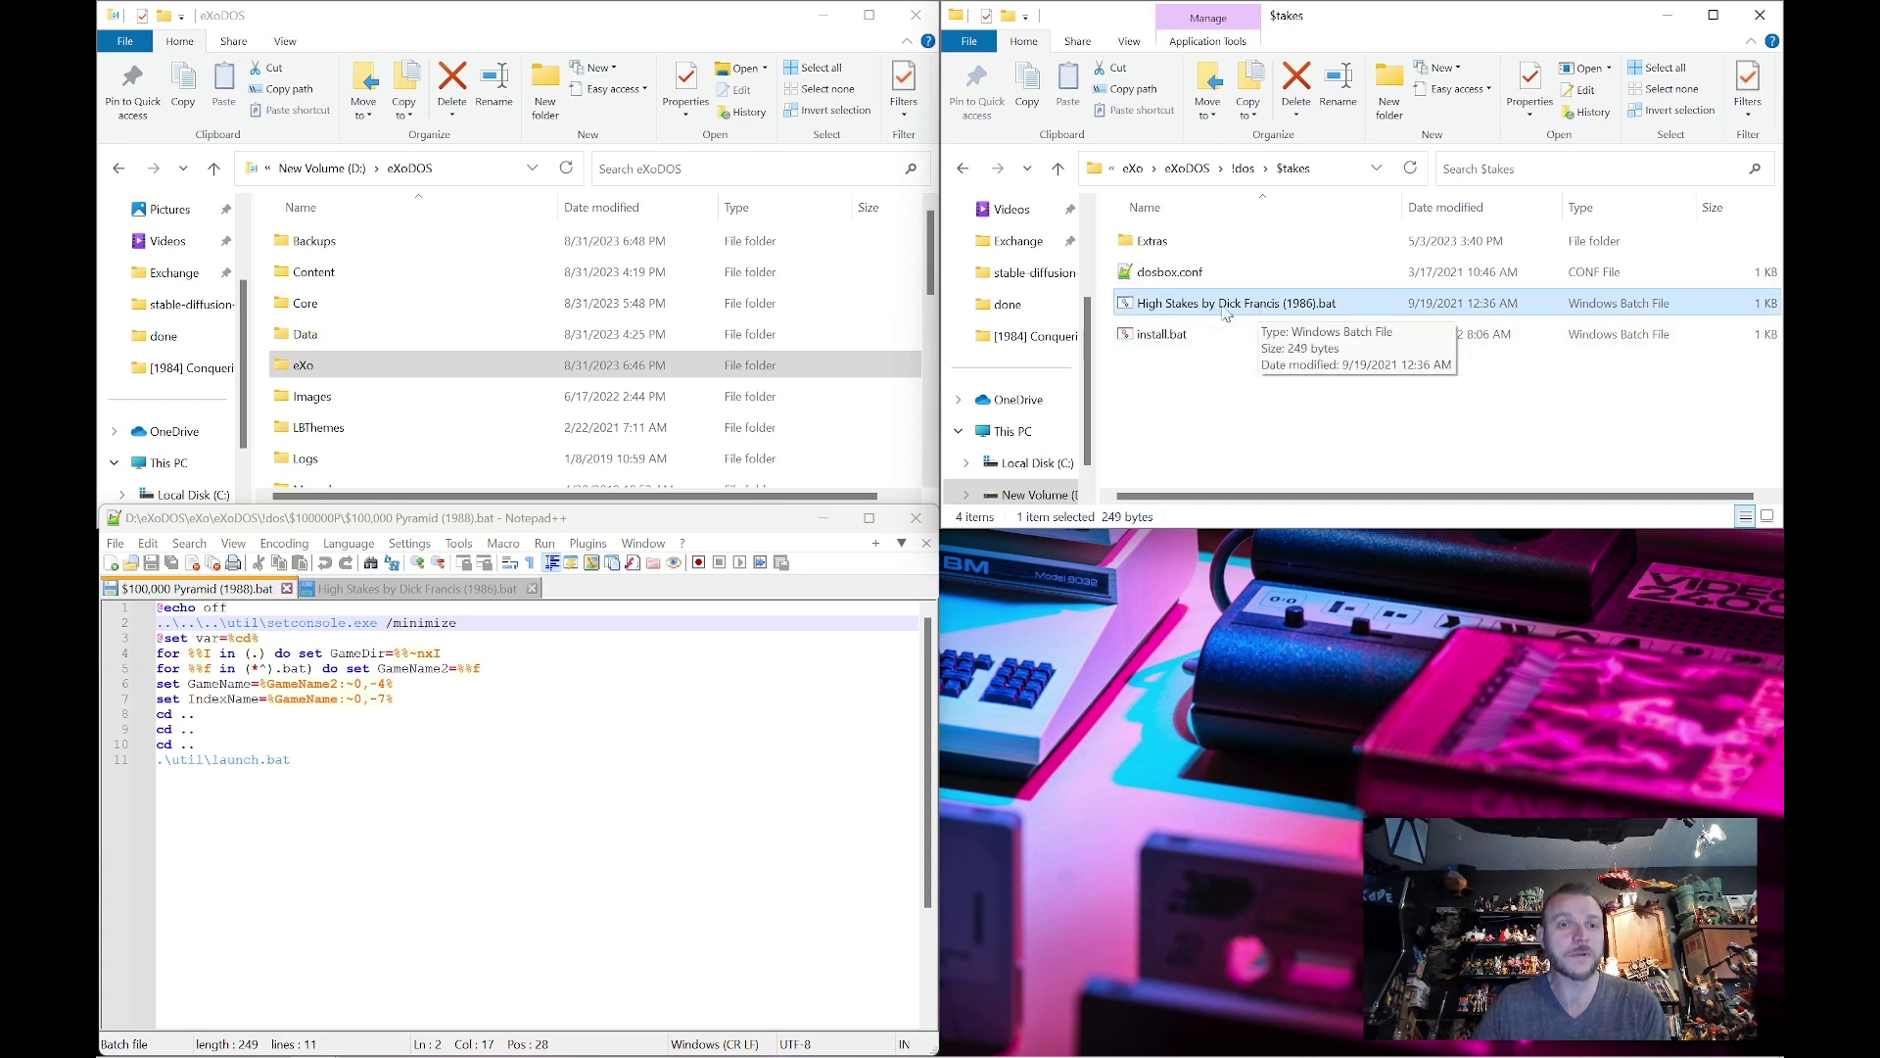
Open eXo\eXoDOS and type 'high st' to jump to the High Stakes zip archive
double_click(470, 365)
double_click(399, 335)
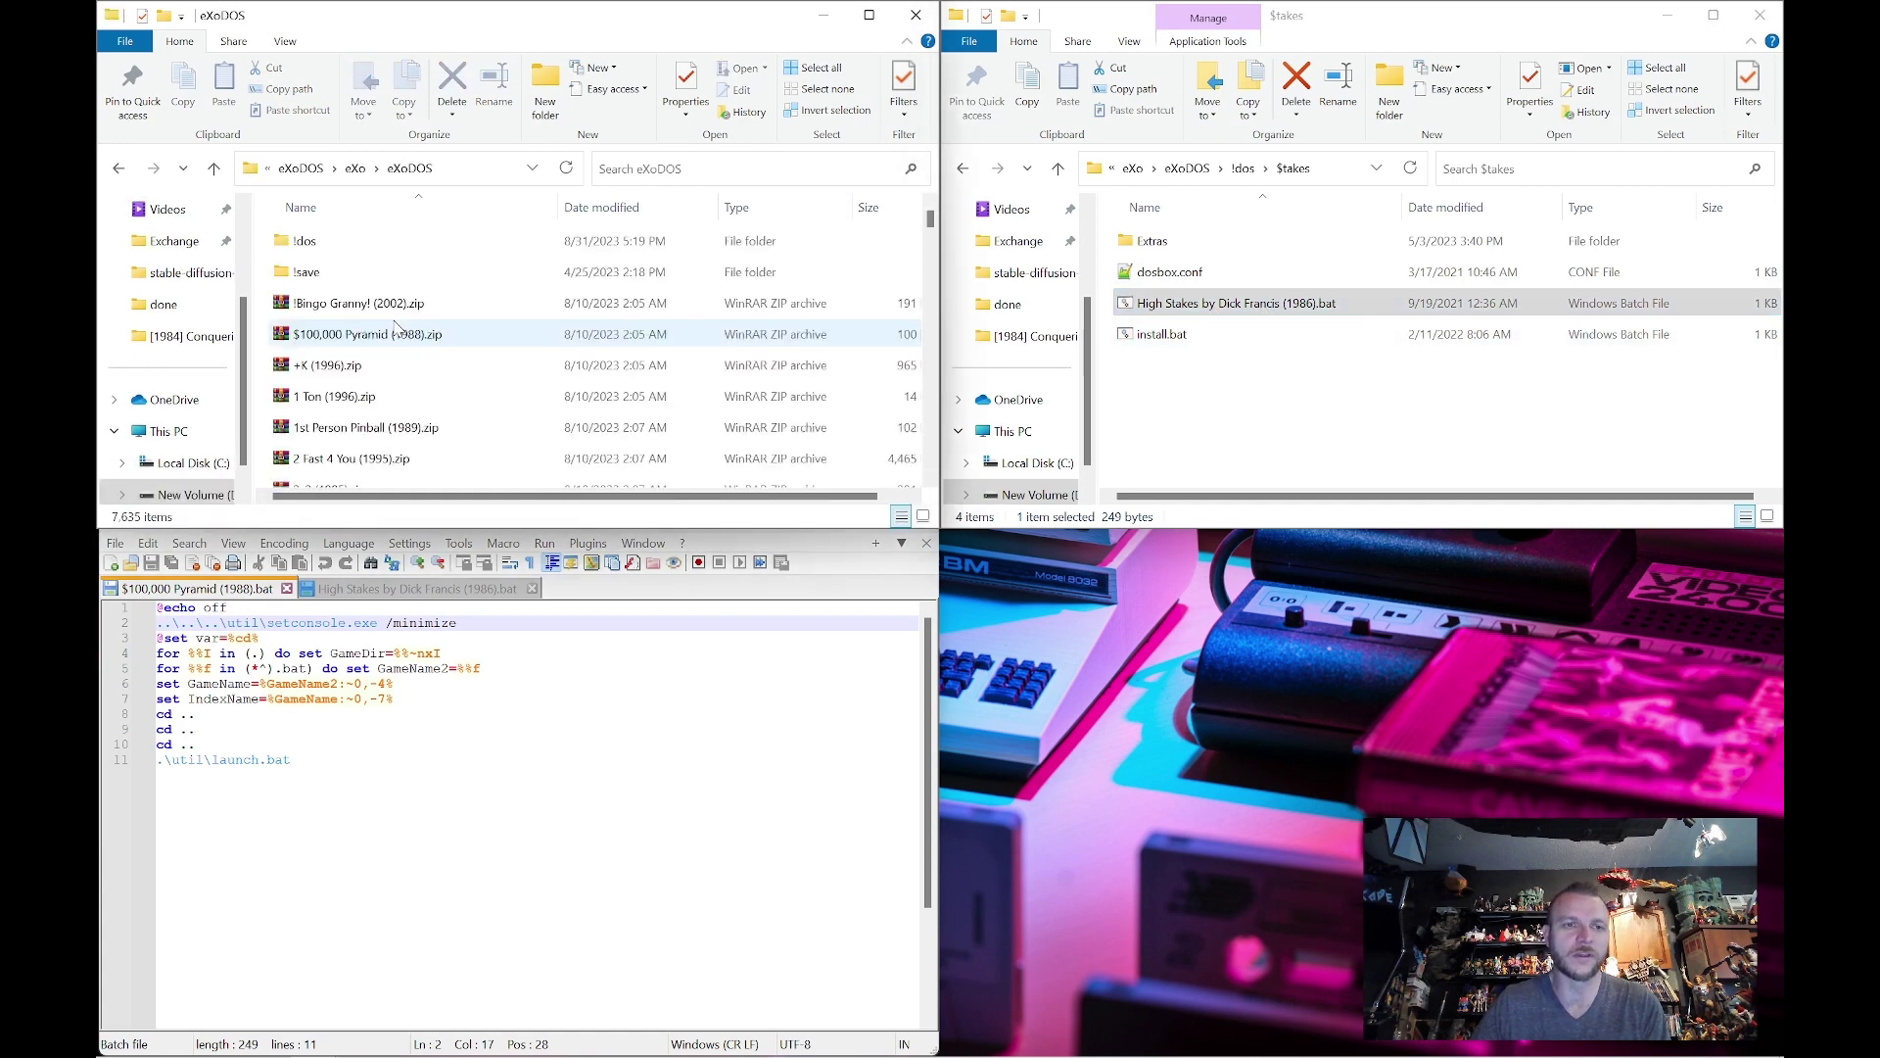
left_click(397, 338)
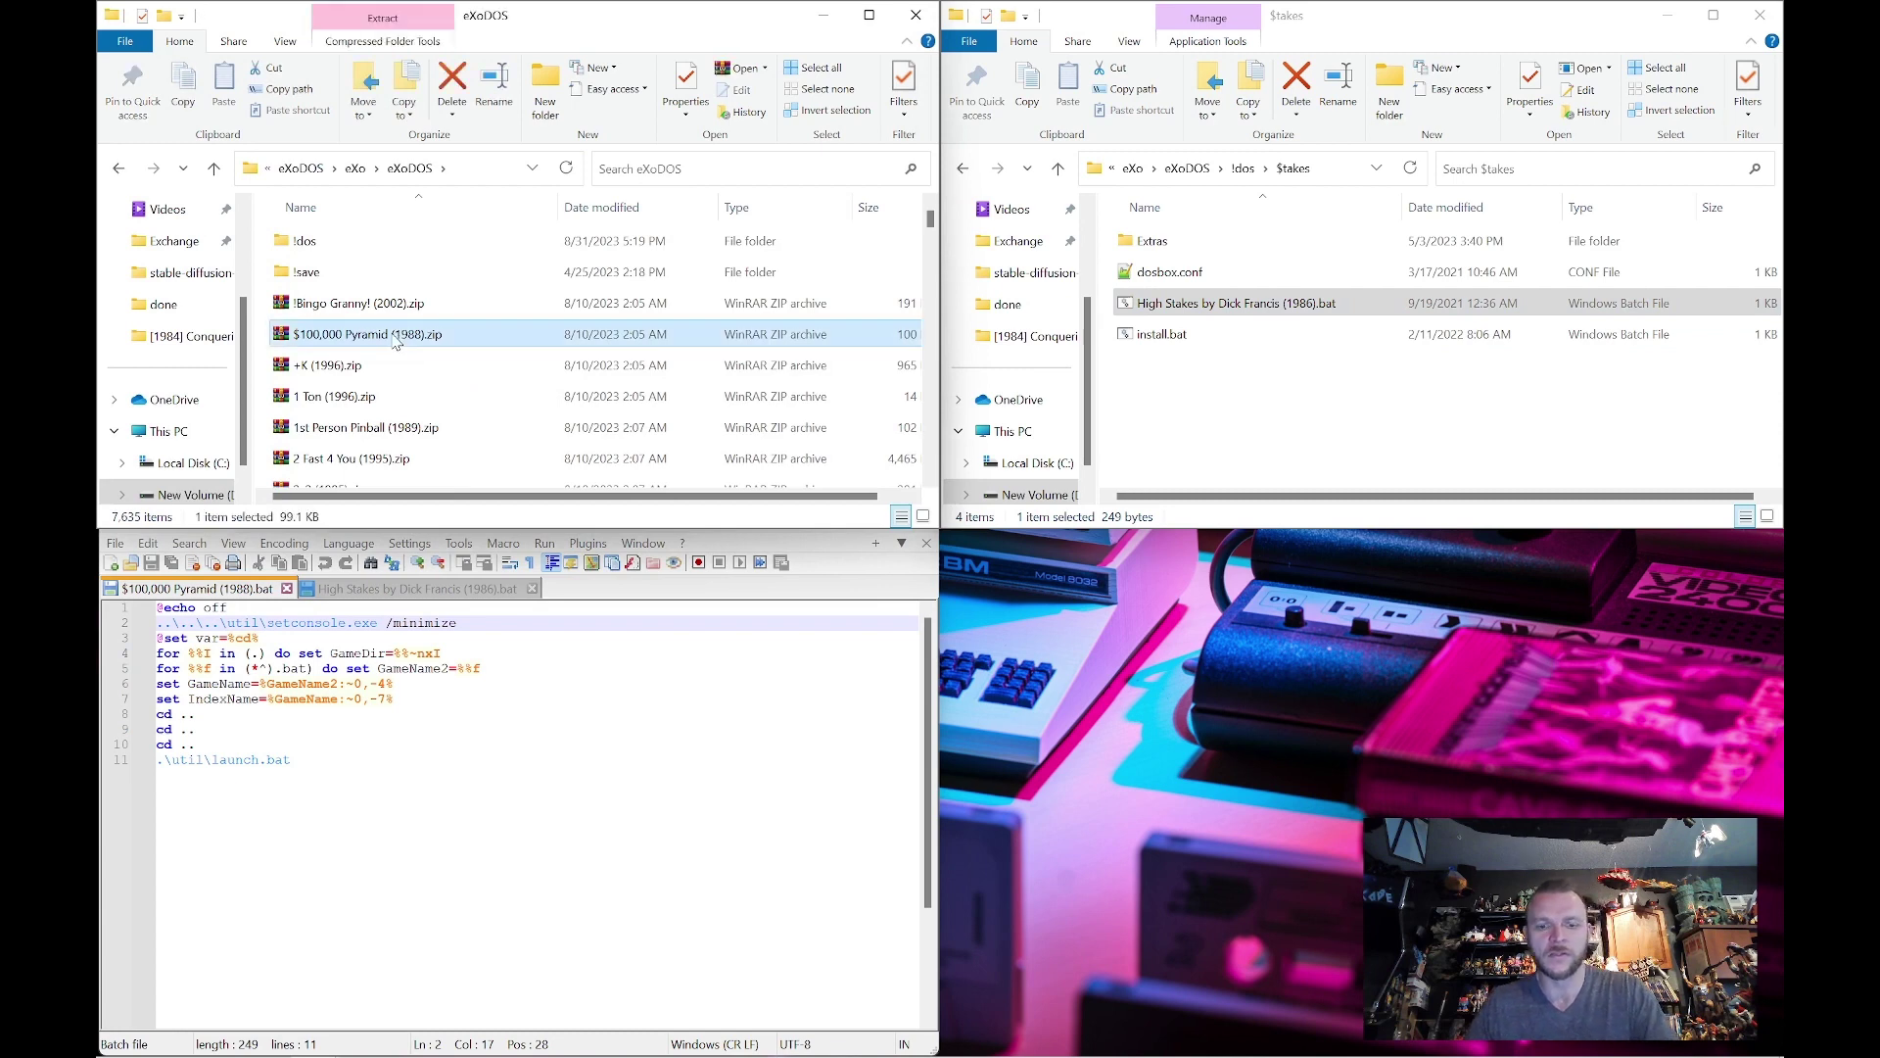
type("high")
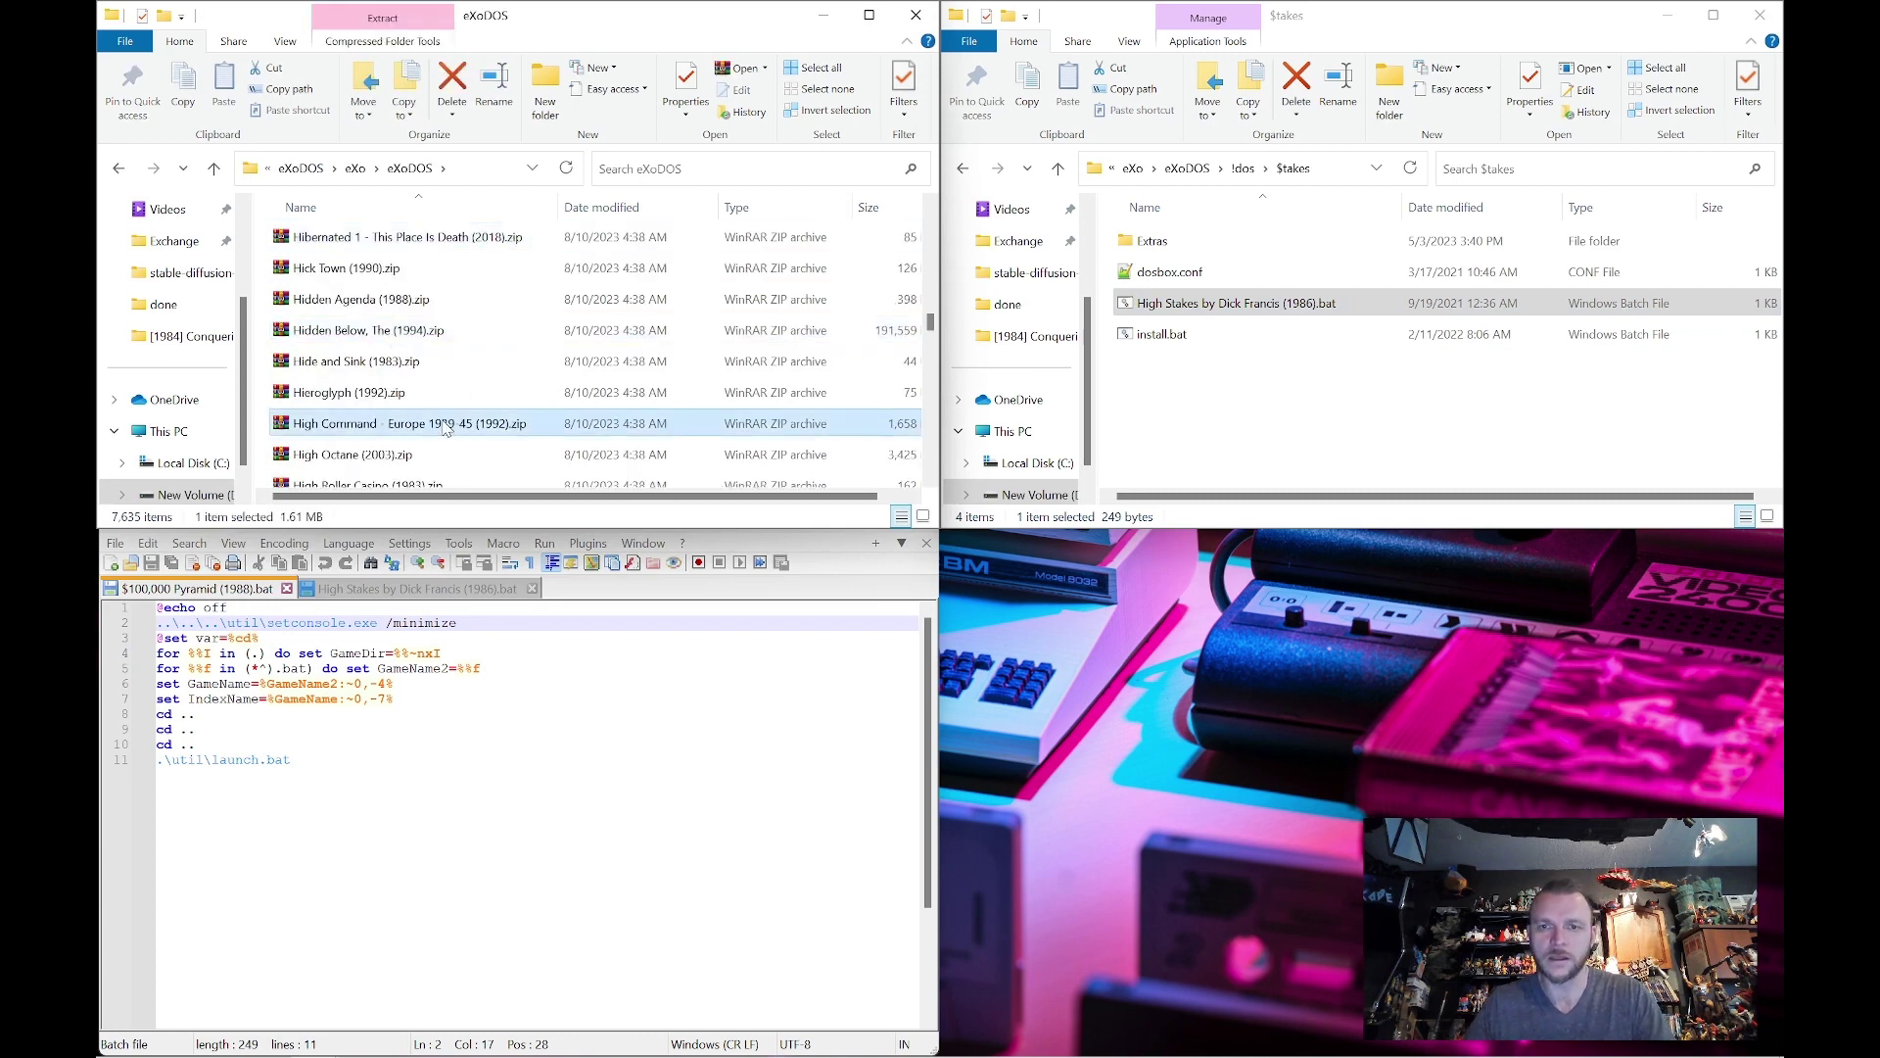
type(" st")
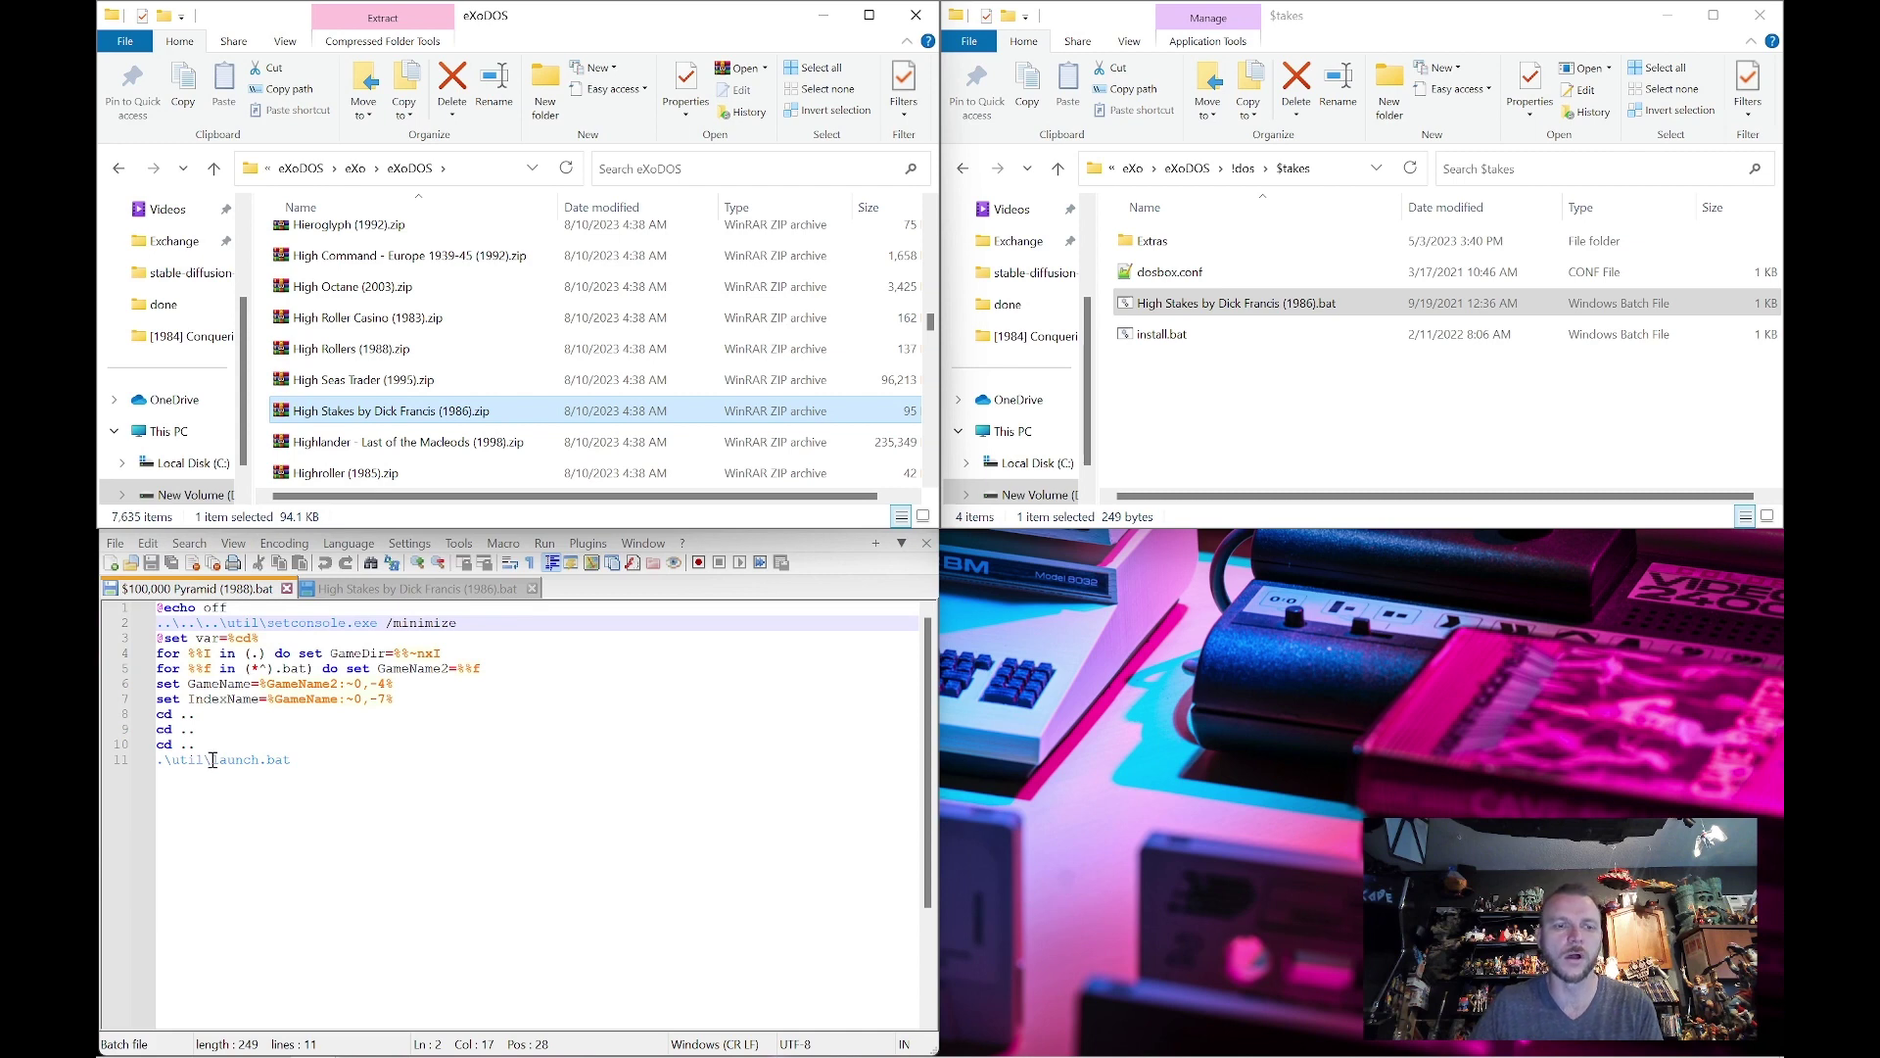
Open the install.bat files of $takes and $100000P in Notepad++
left_click(1159, 336)
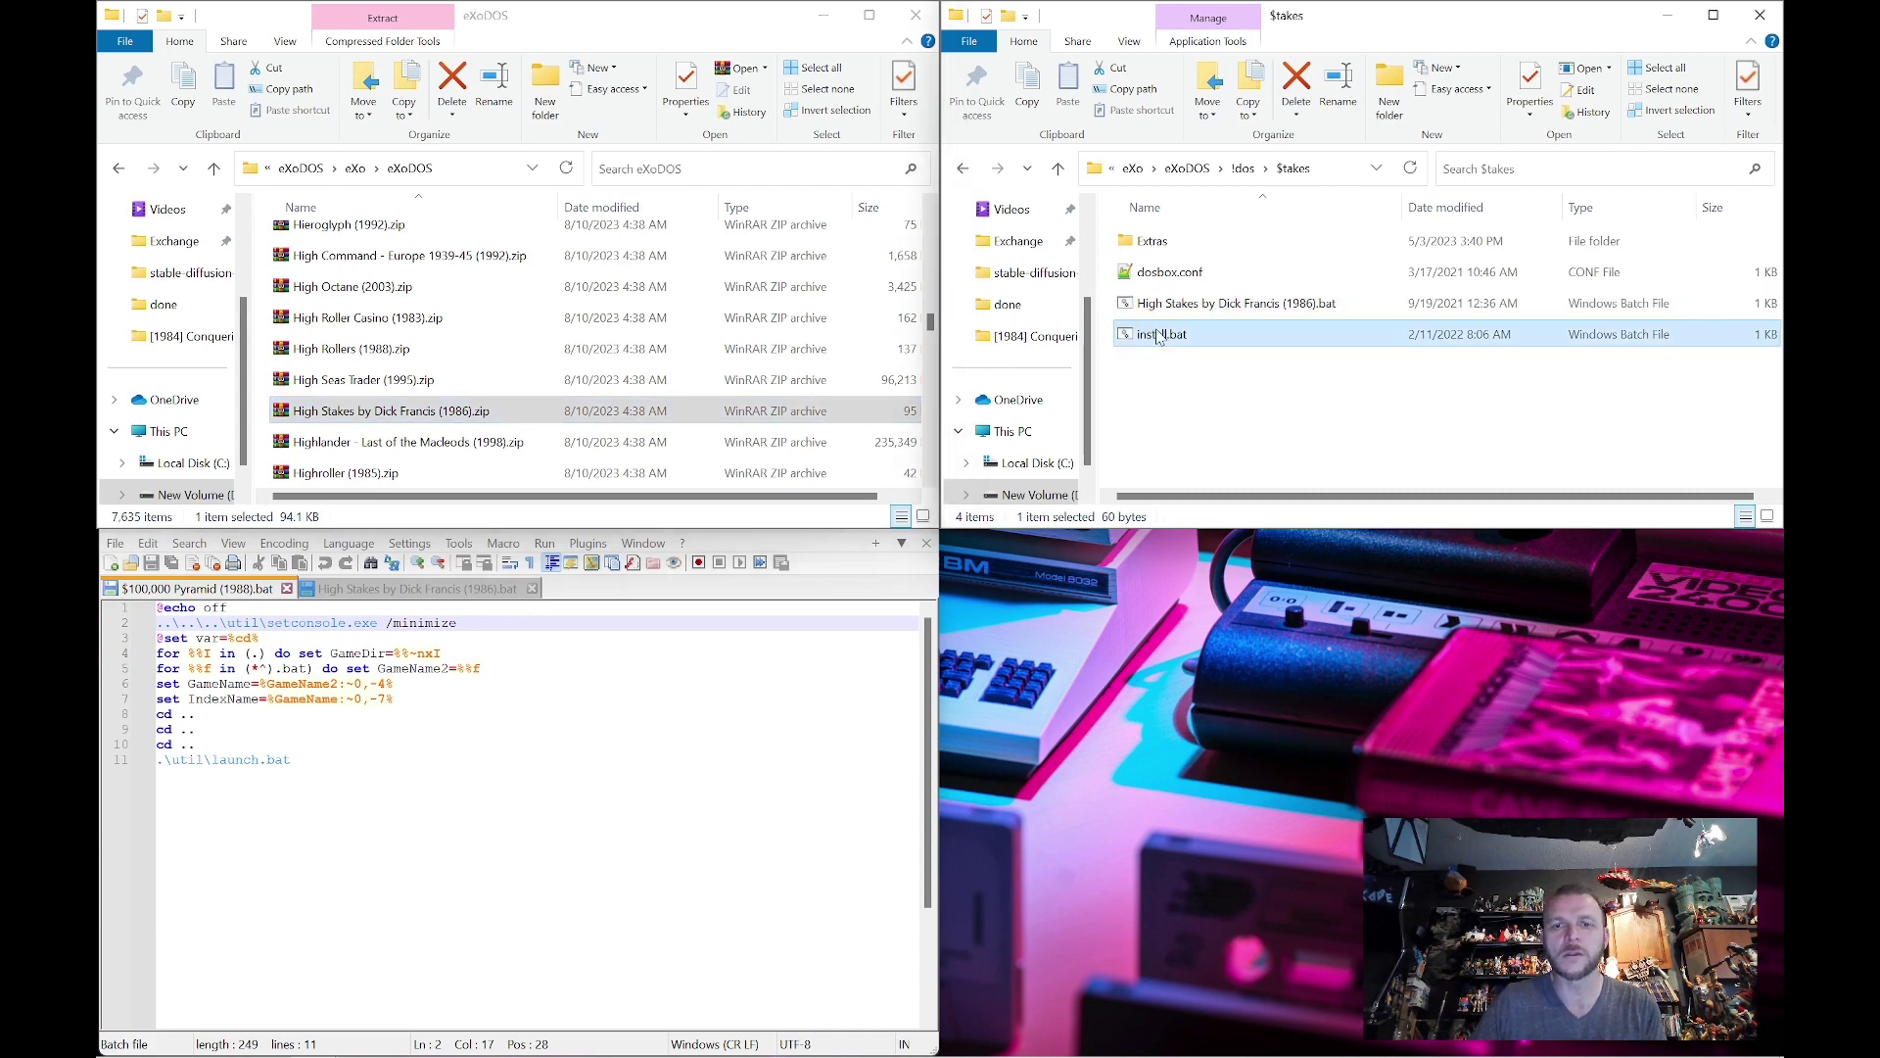
right_click(1159, 336)
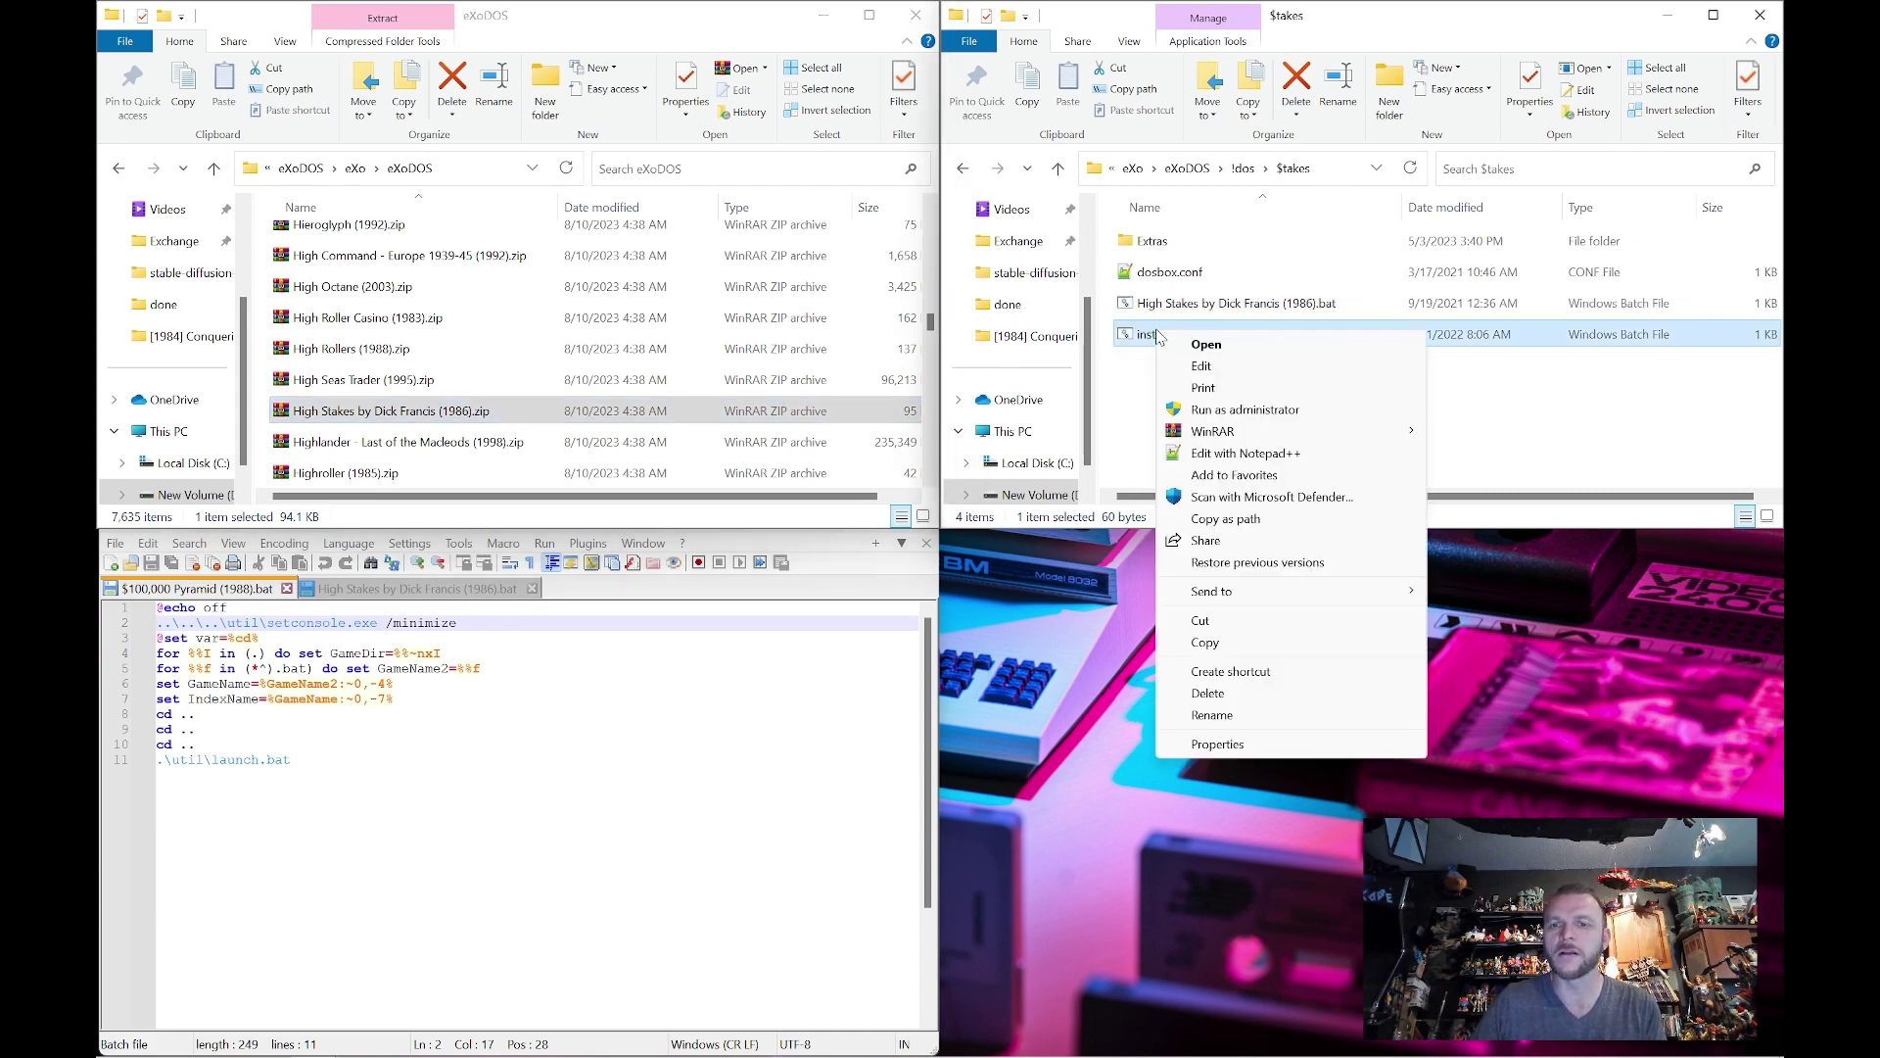
left_click(1244, 452)
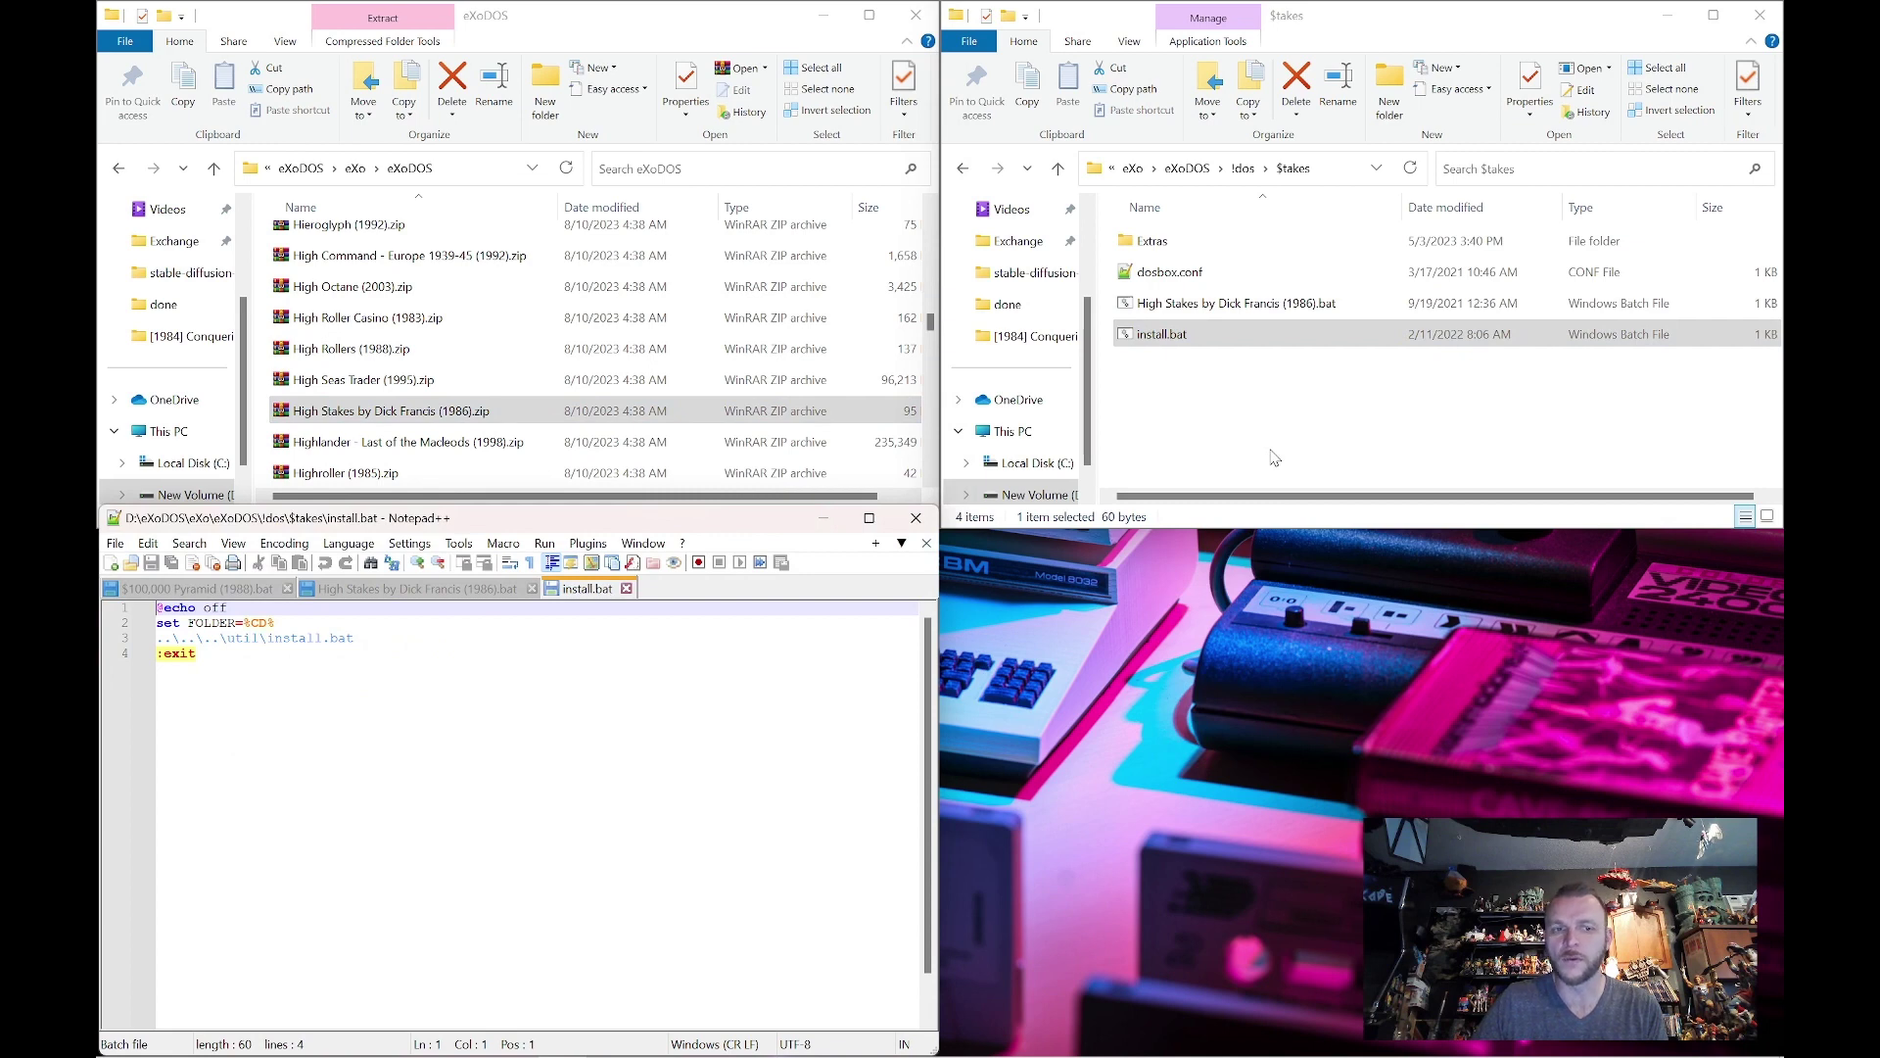
left_click(1249, 169)
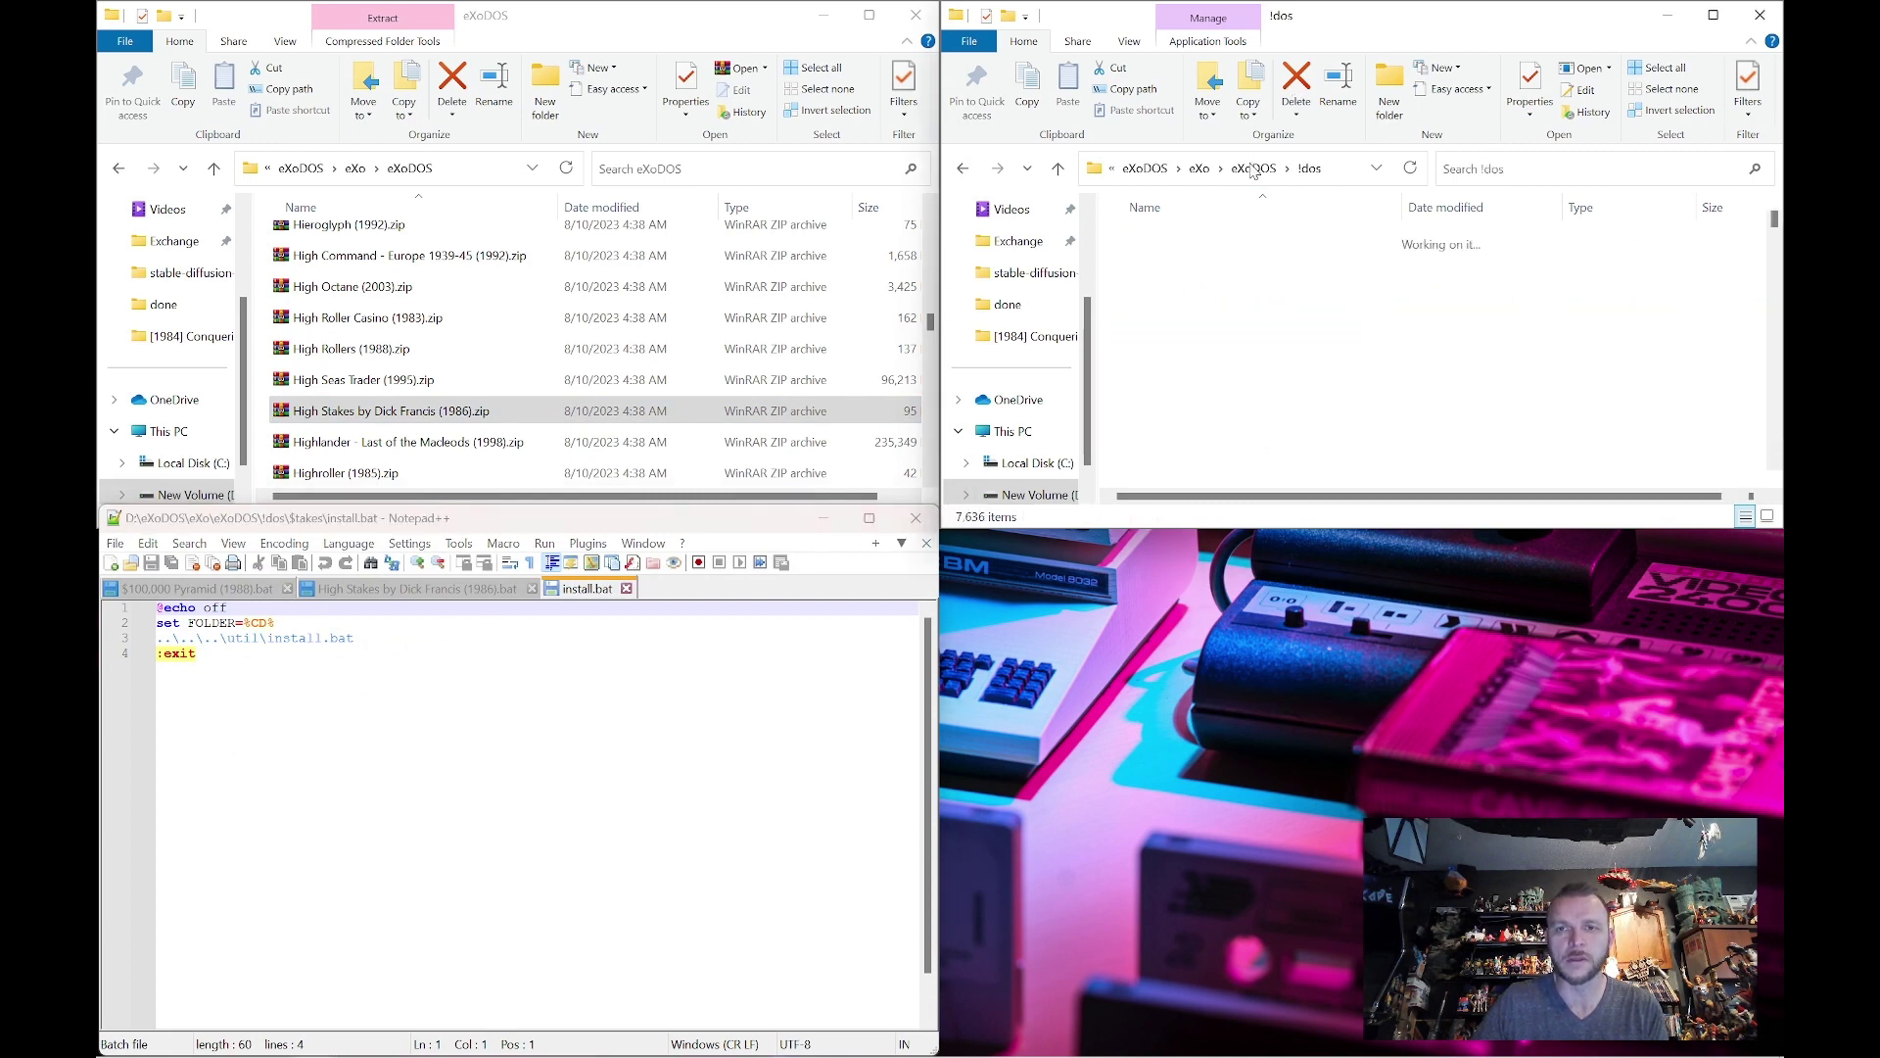
double_click(1215, 245)
right_click(1174, 333)
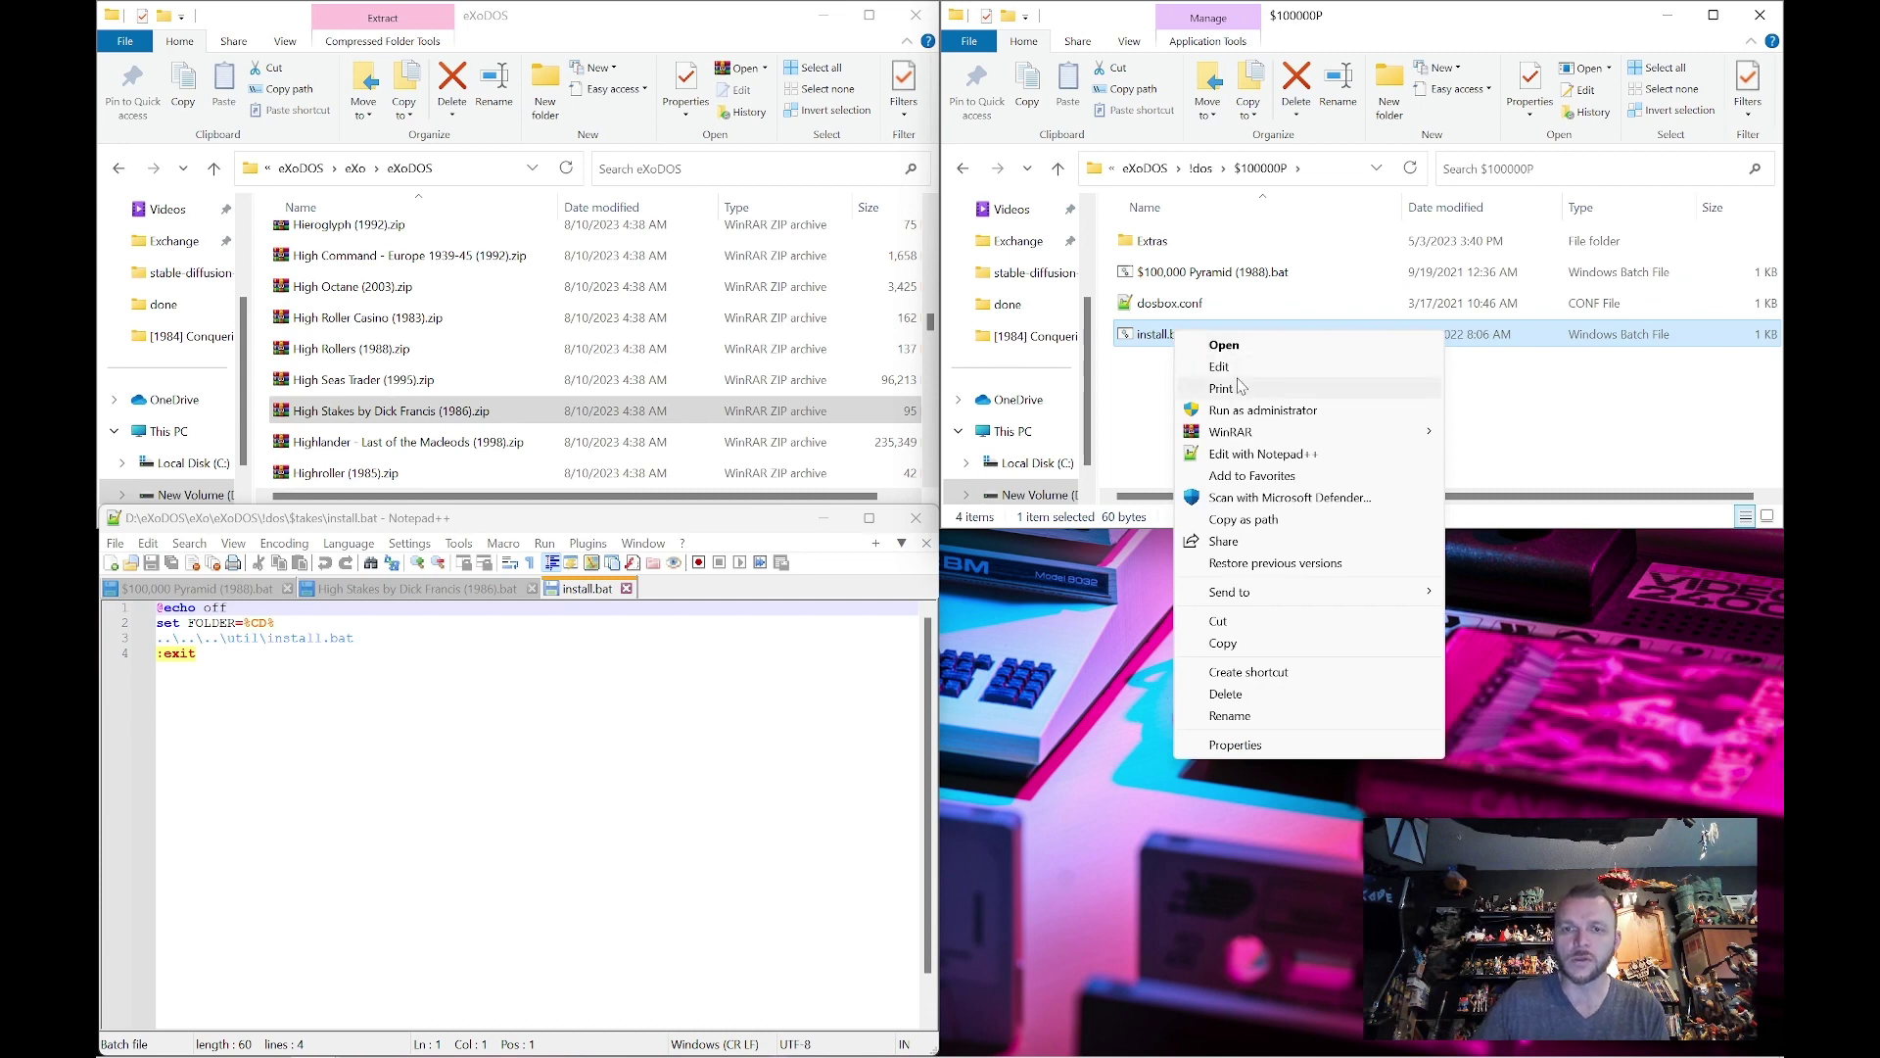
left_click(1259, 453)
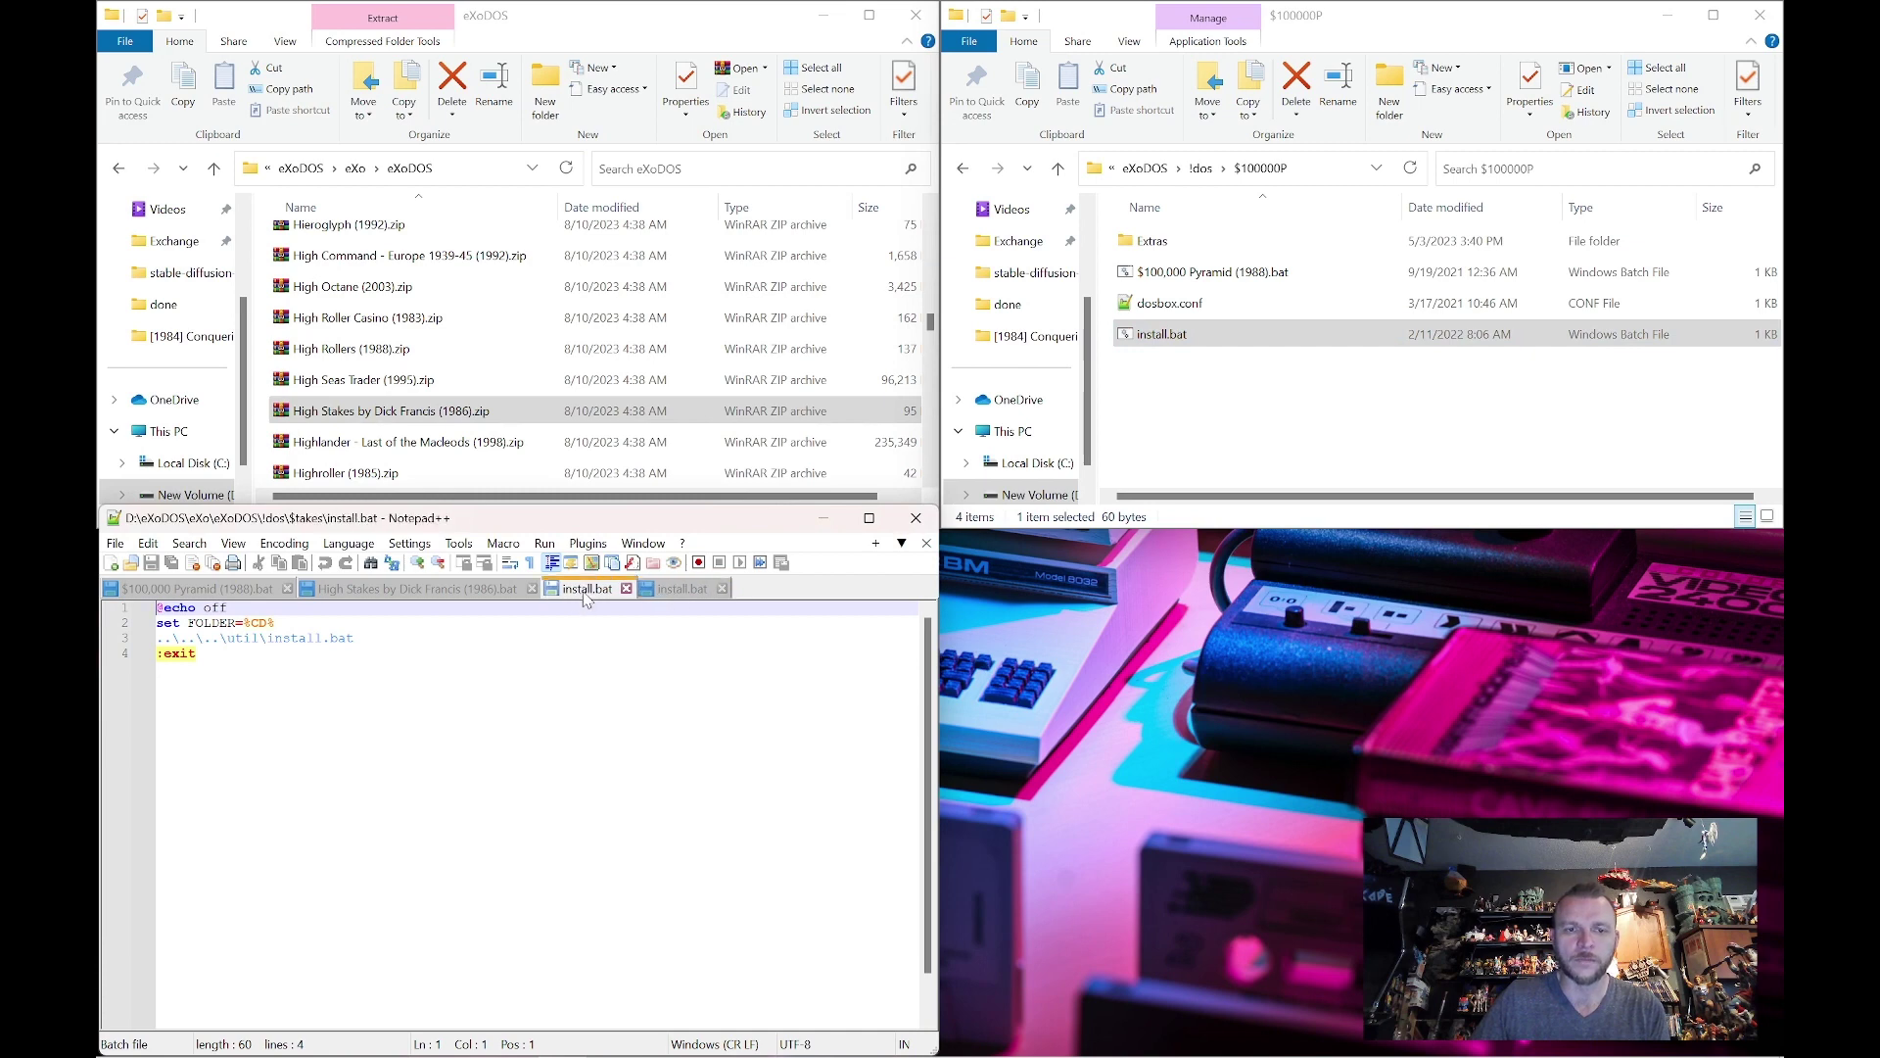
Close the duplicate install.bat and High Stakes tabs, then highlight %CD% on line 2
left_click(722, 588)
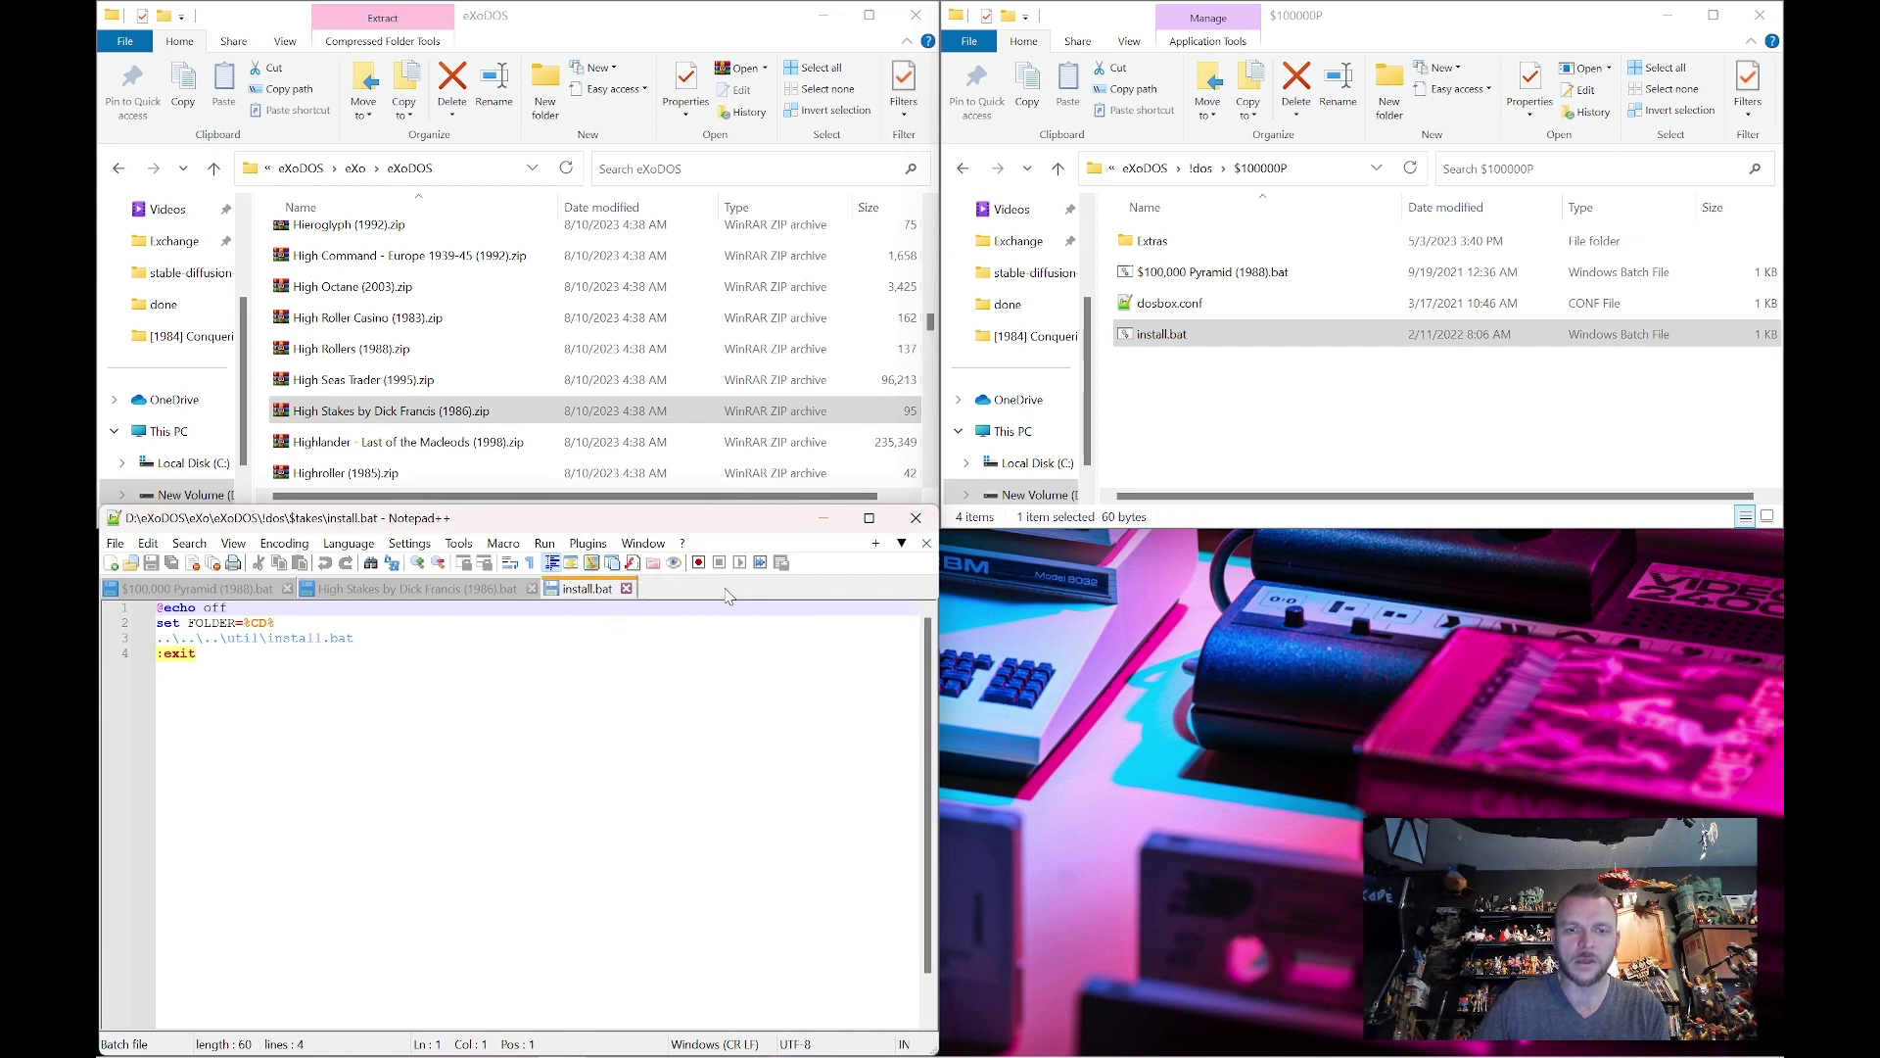
left_click(532, 587)
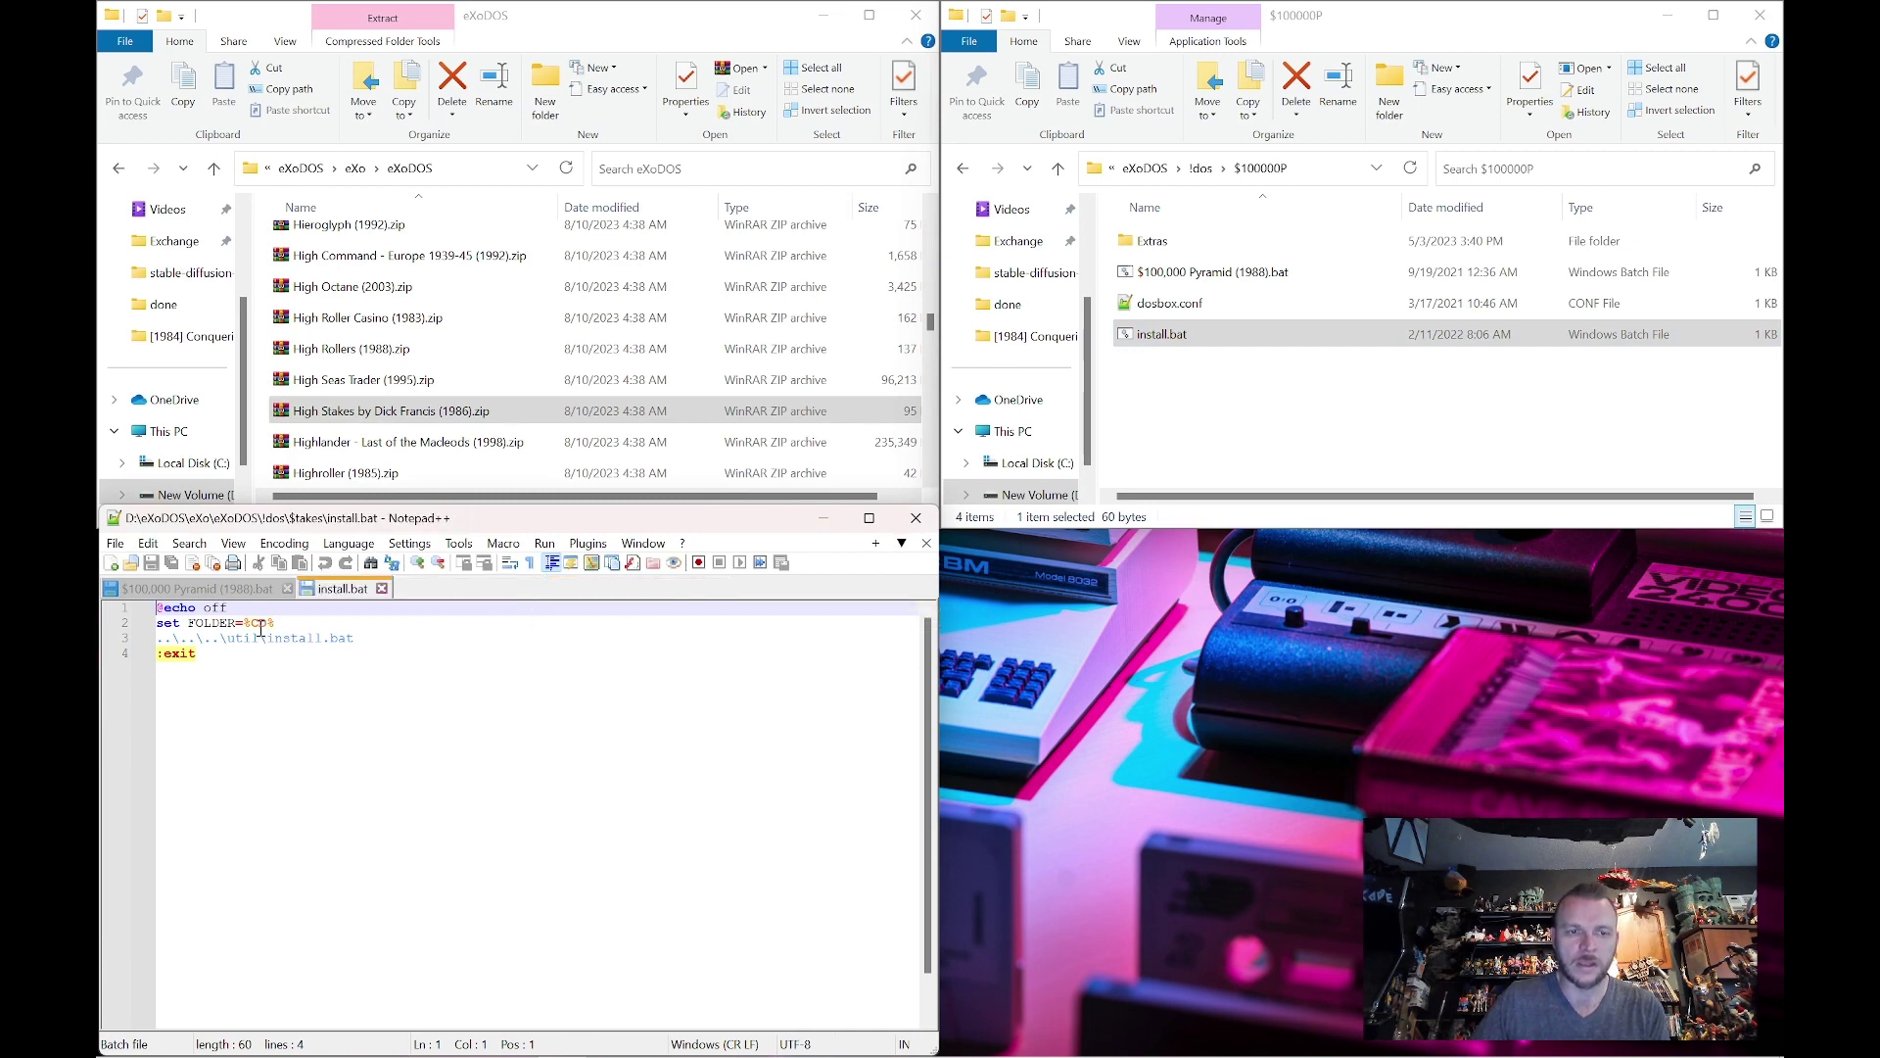
left_click_drag(245, 624, 276, 624)
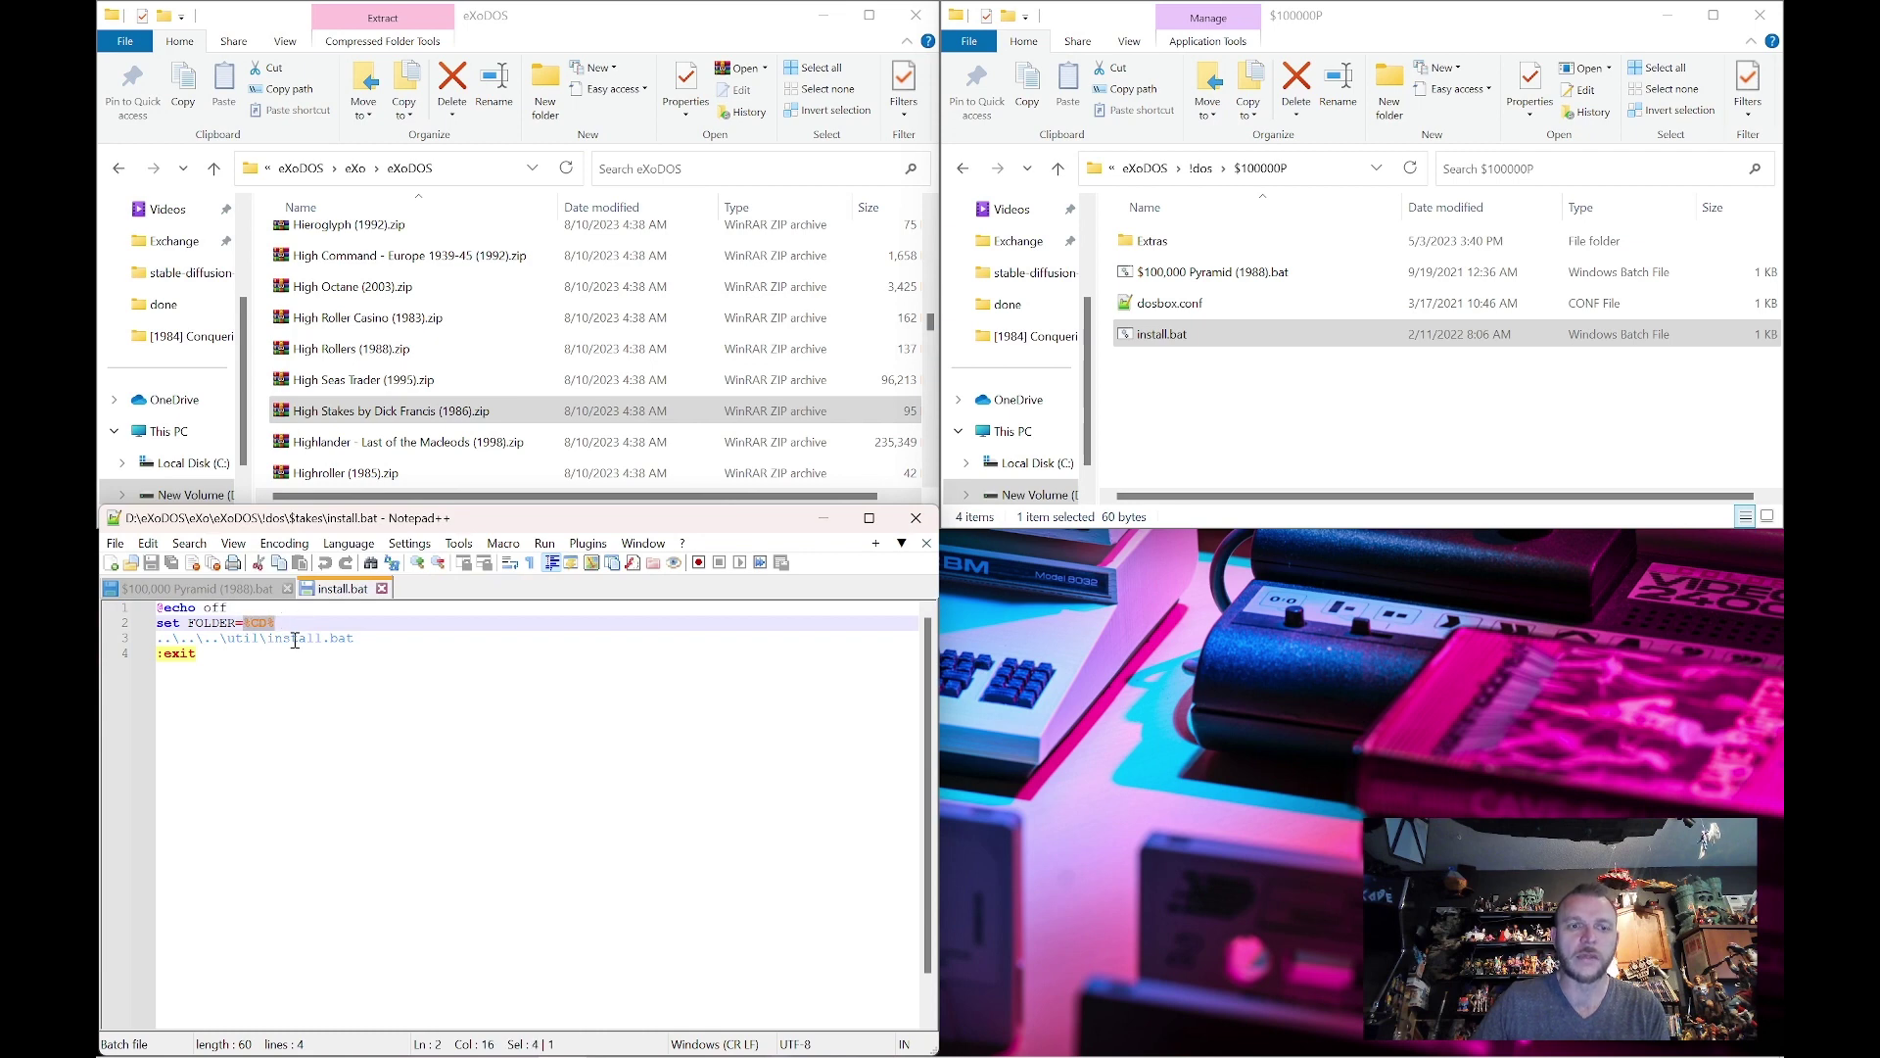
left_click(261, 639)
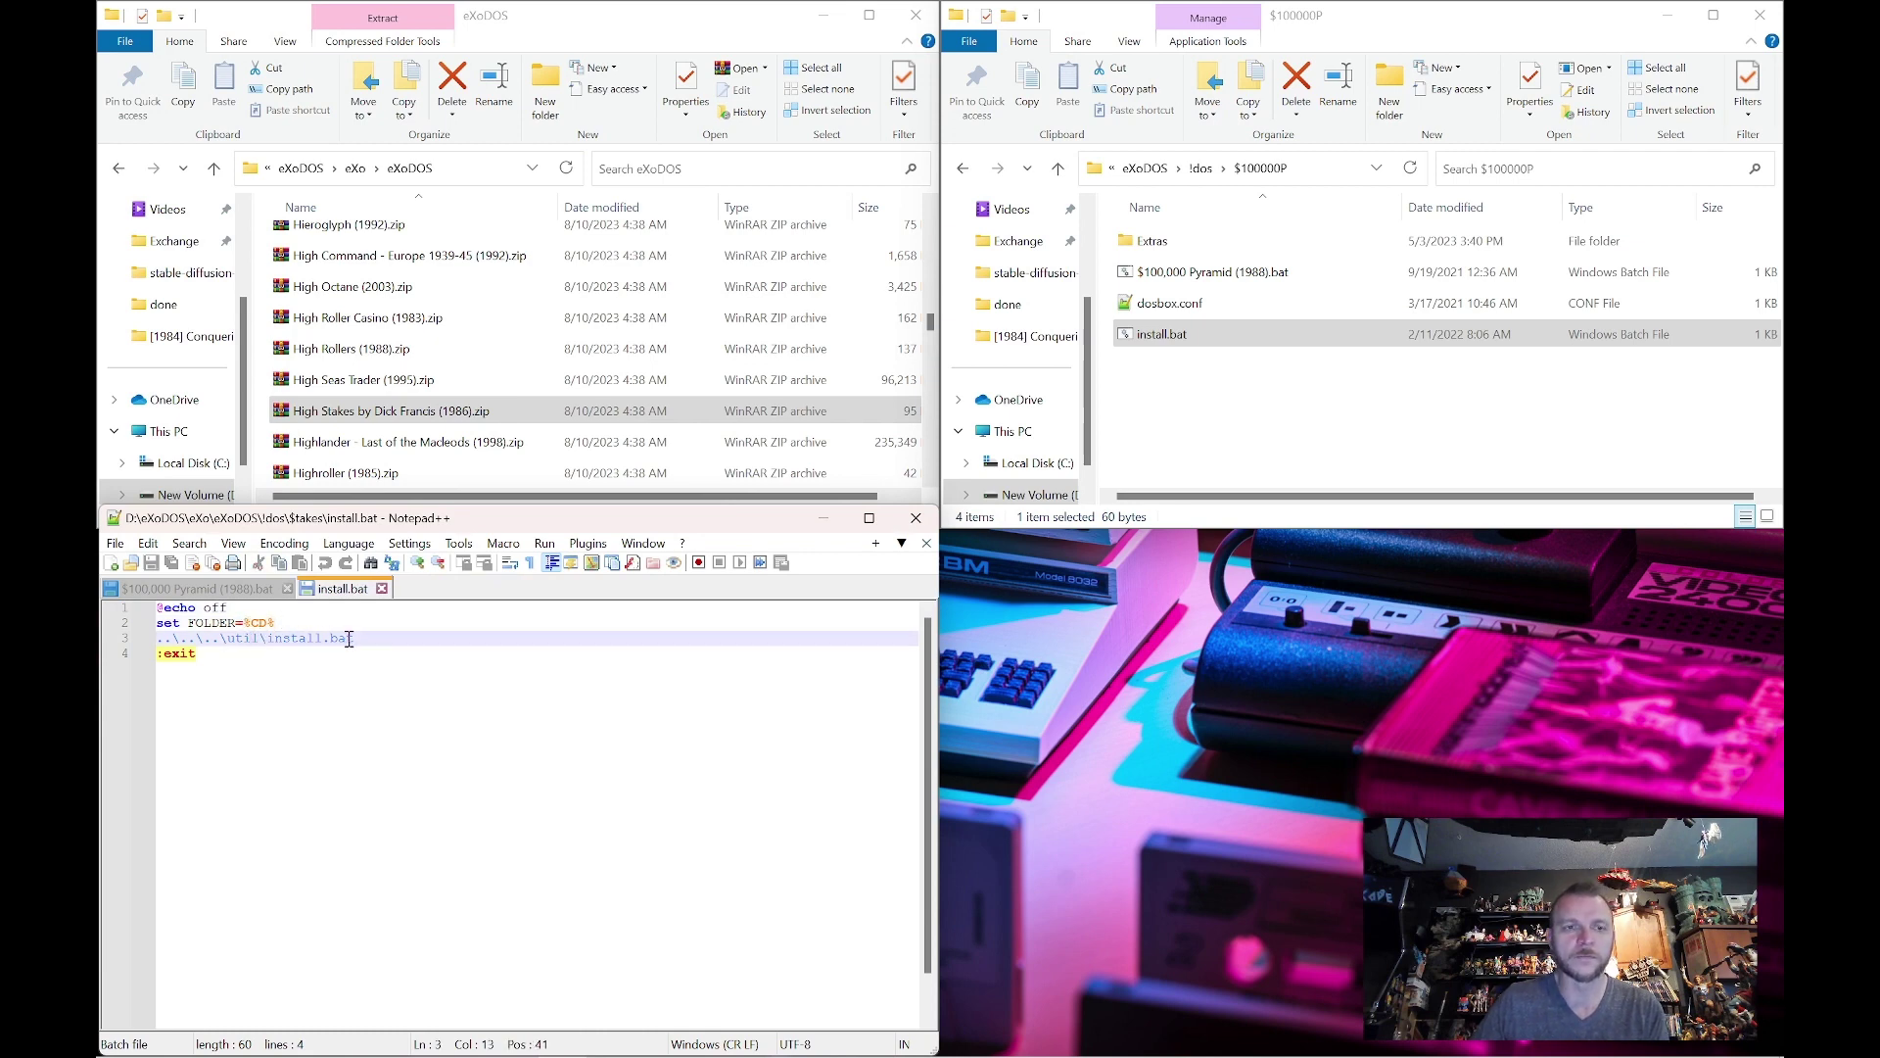
Open eXo\util\Launch.bat in Notepad++ and scroll down to its :launch section
left_click(356, 169)
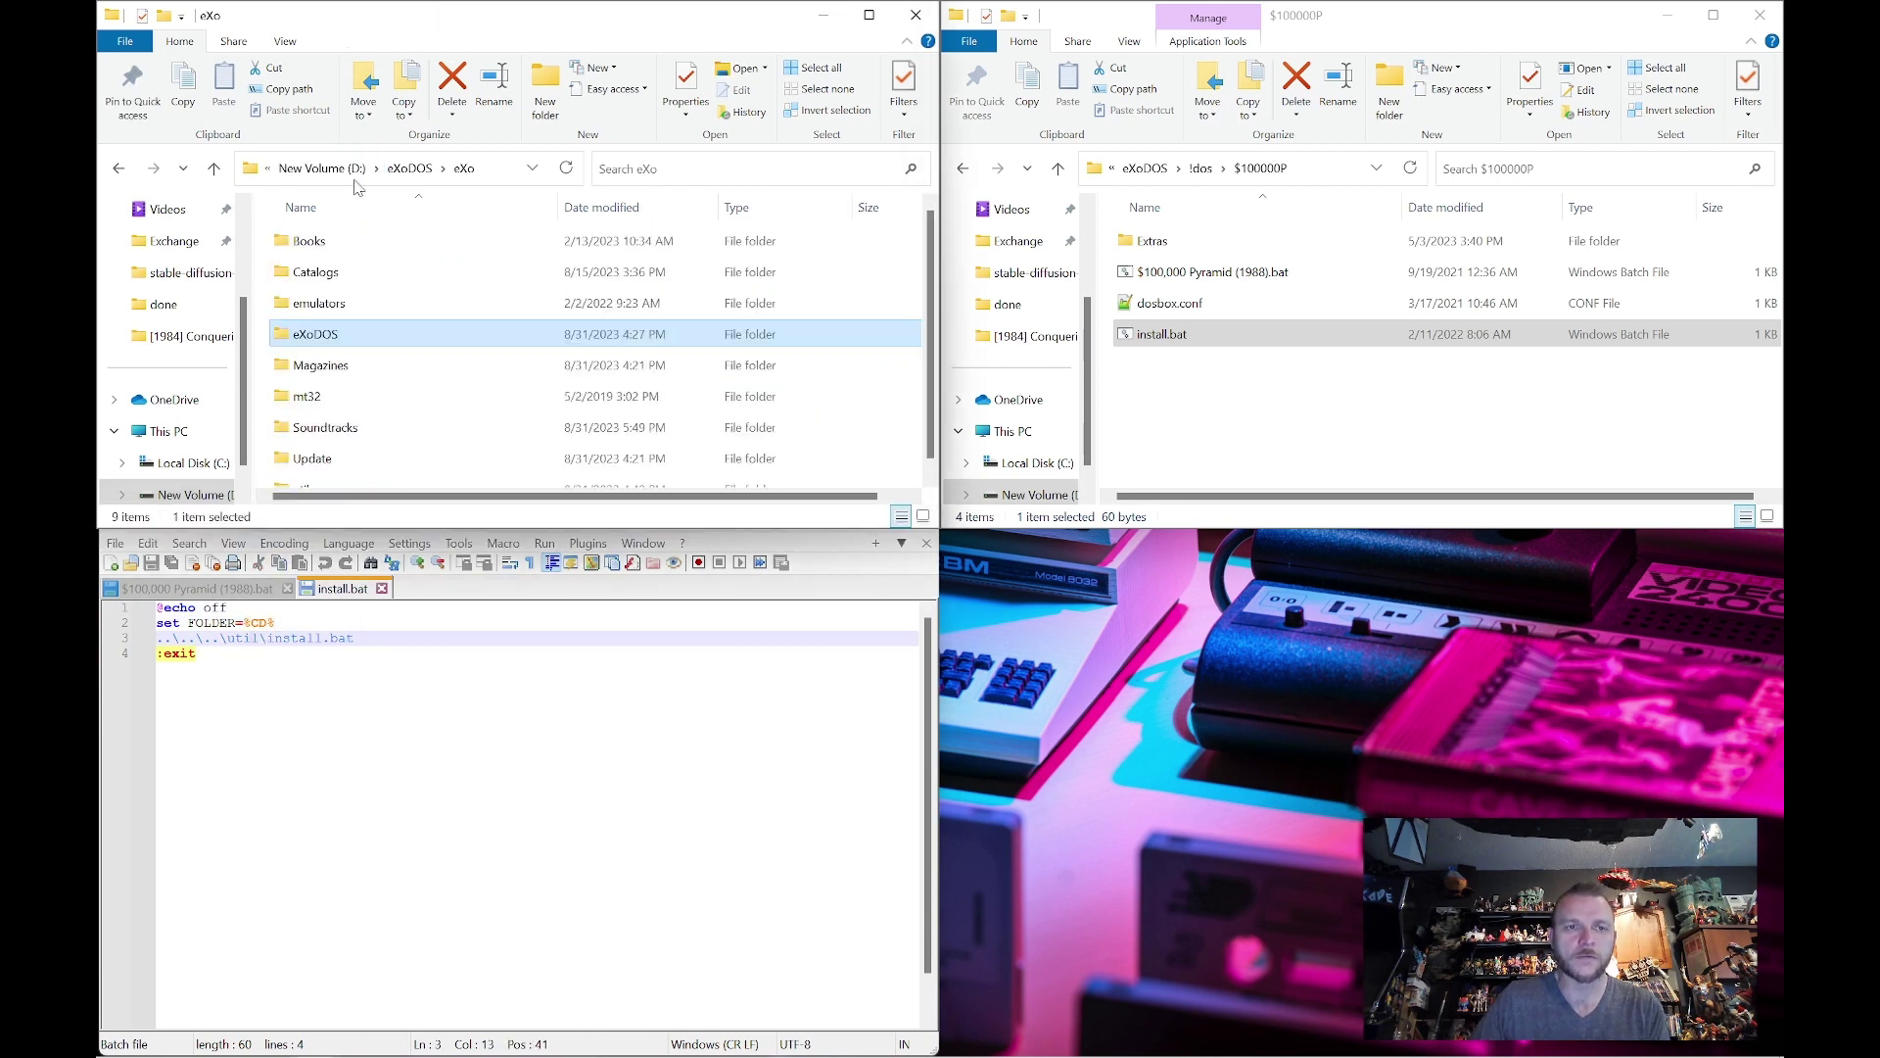
double_click(329, 474)
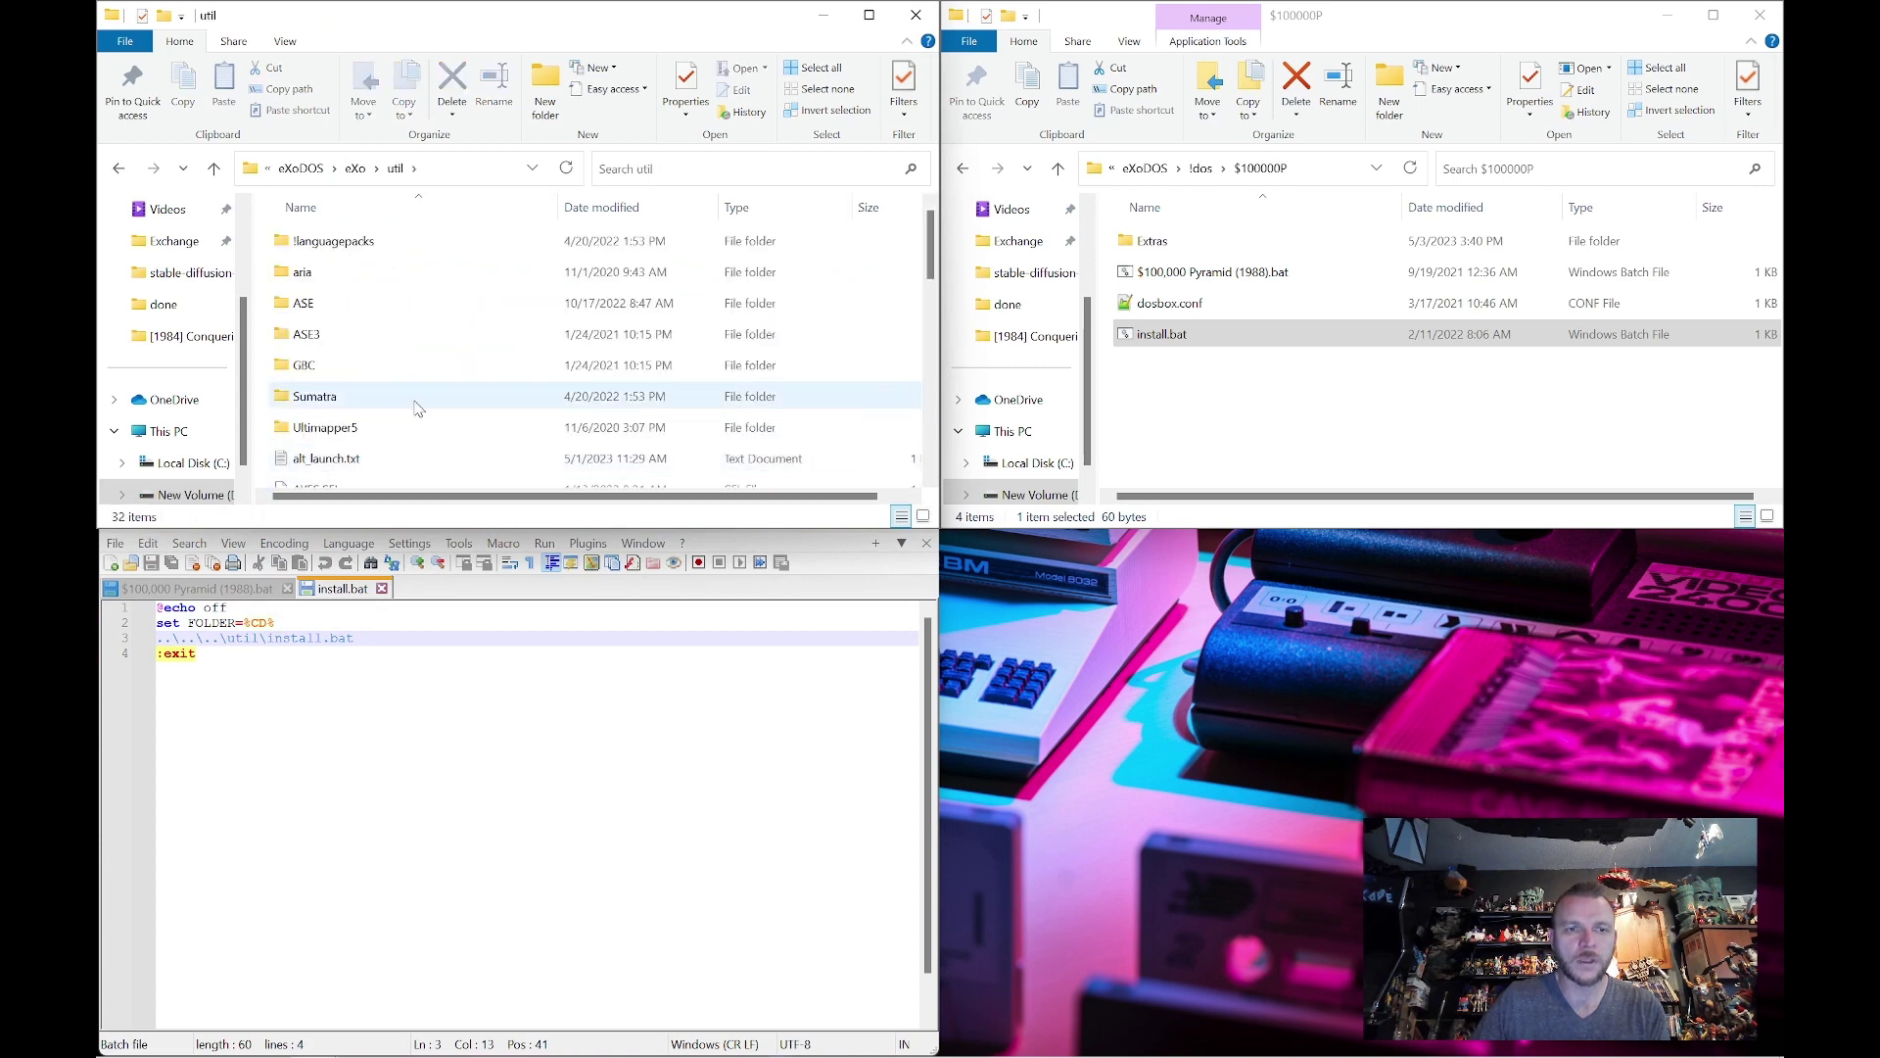
scroll(423, 405, "down", 3)
scroll(423, 405, "up", 1)
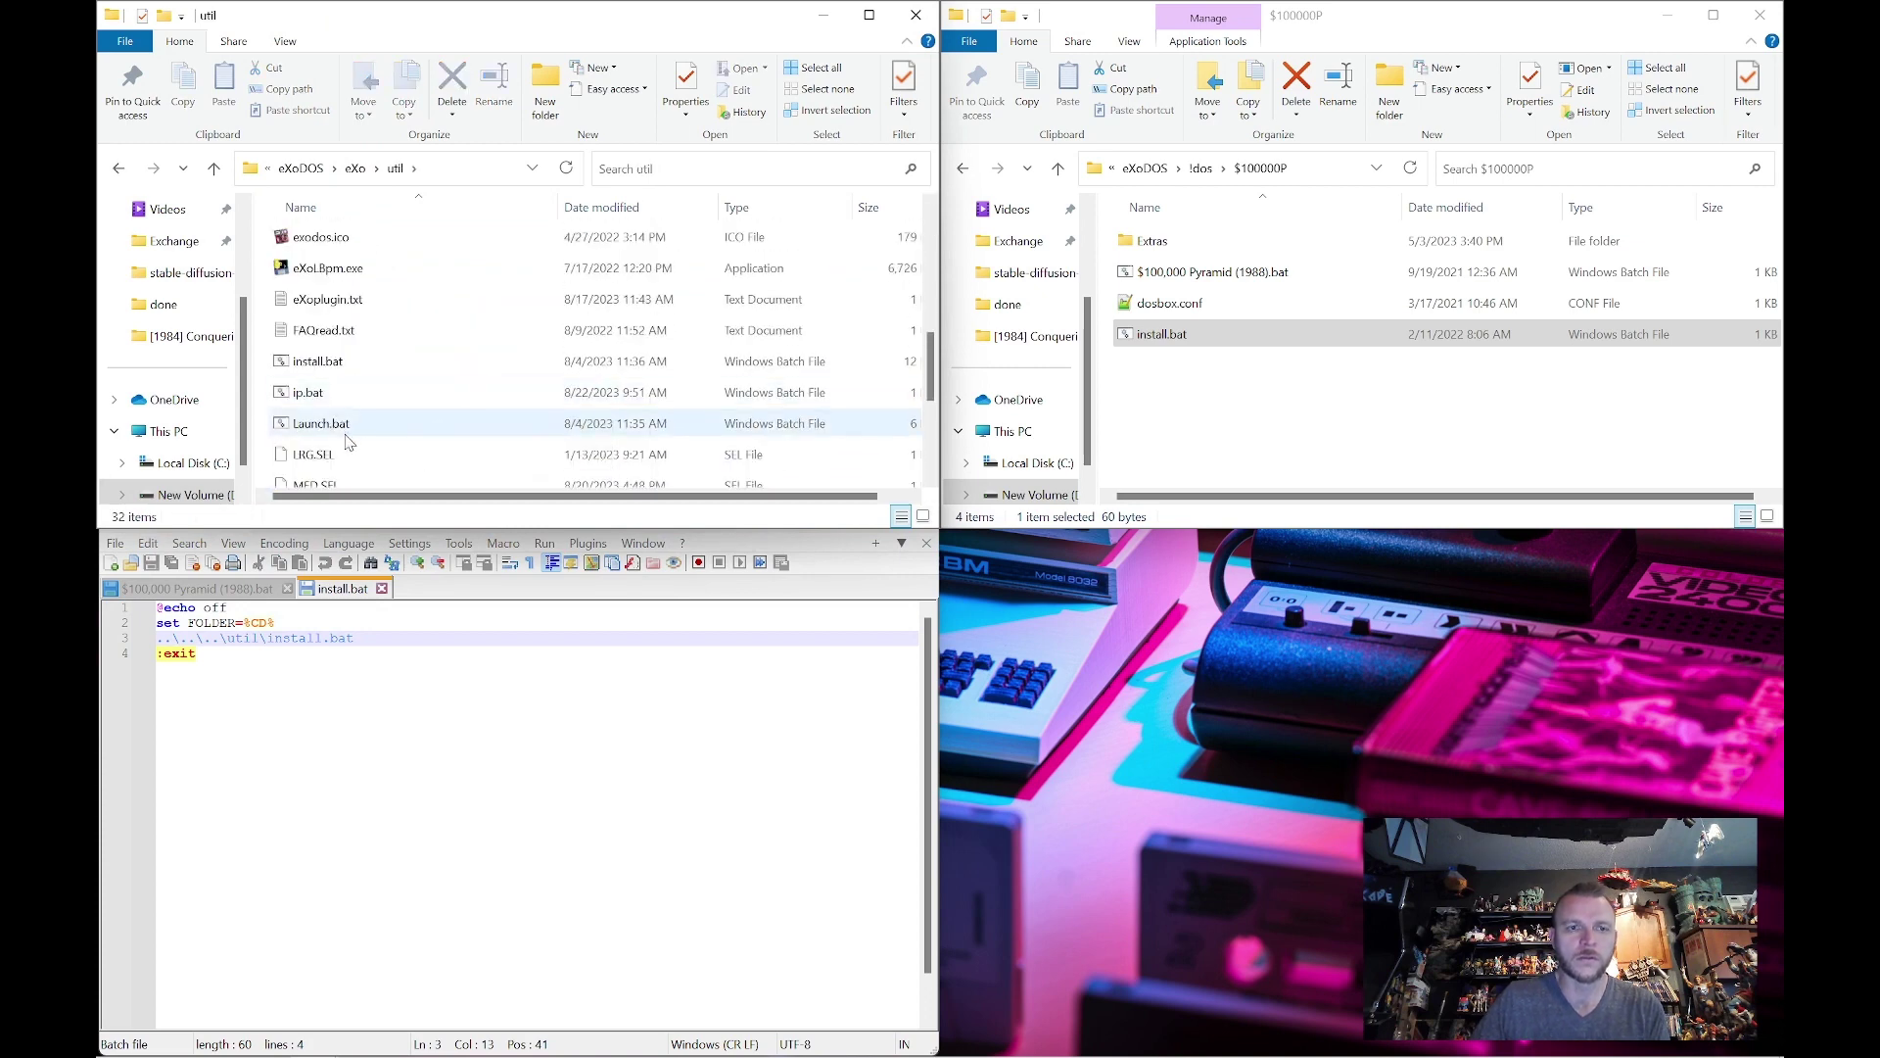
left_click(349, 427)
right_click(348, 431)
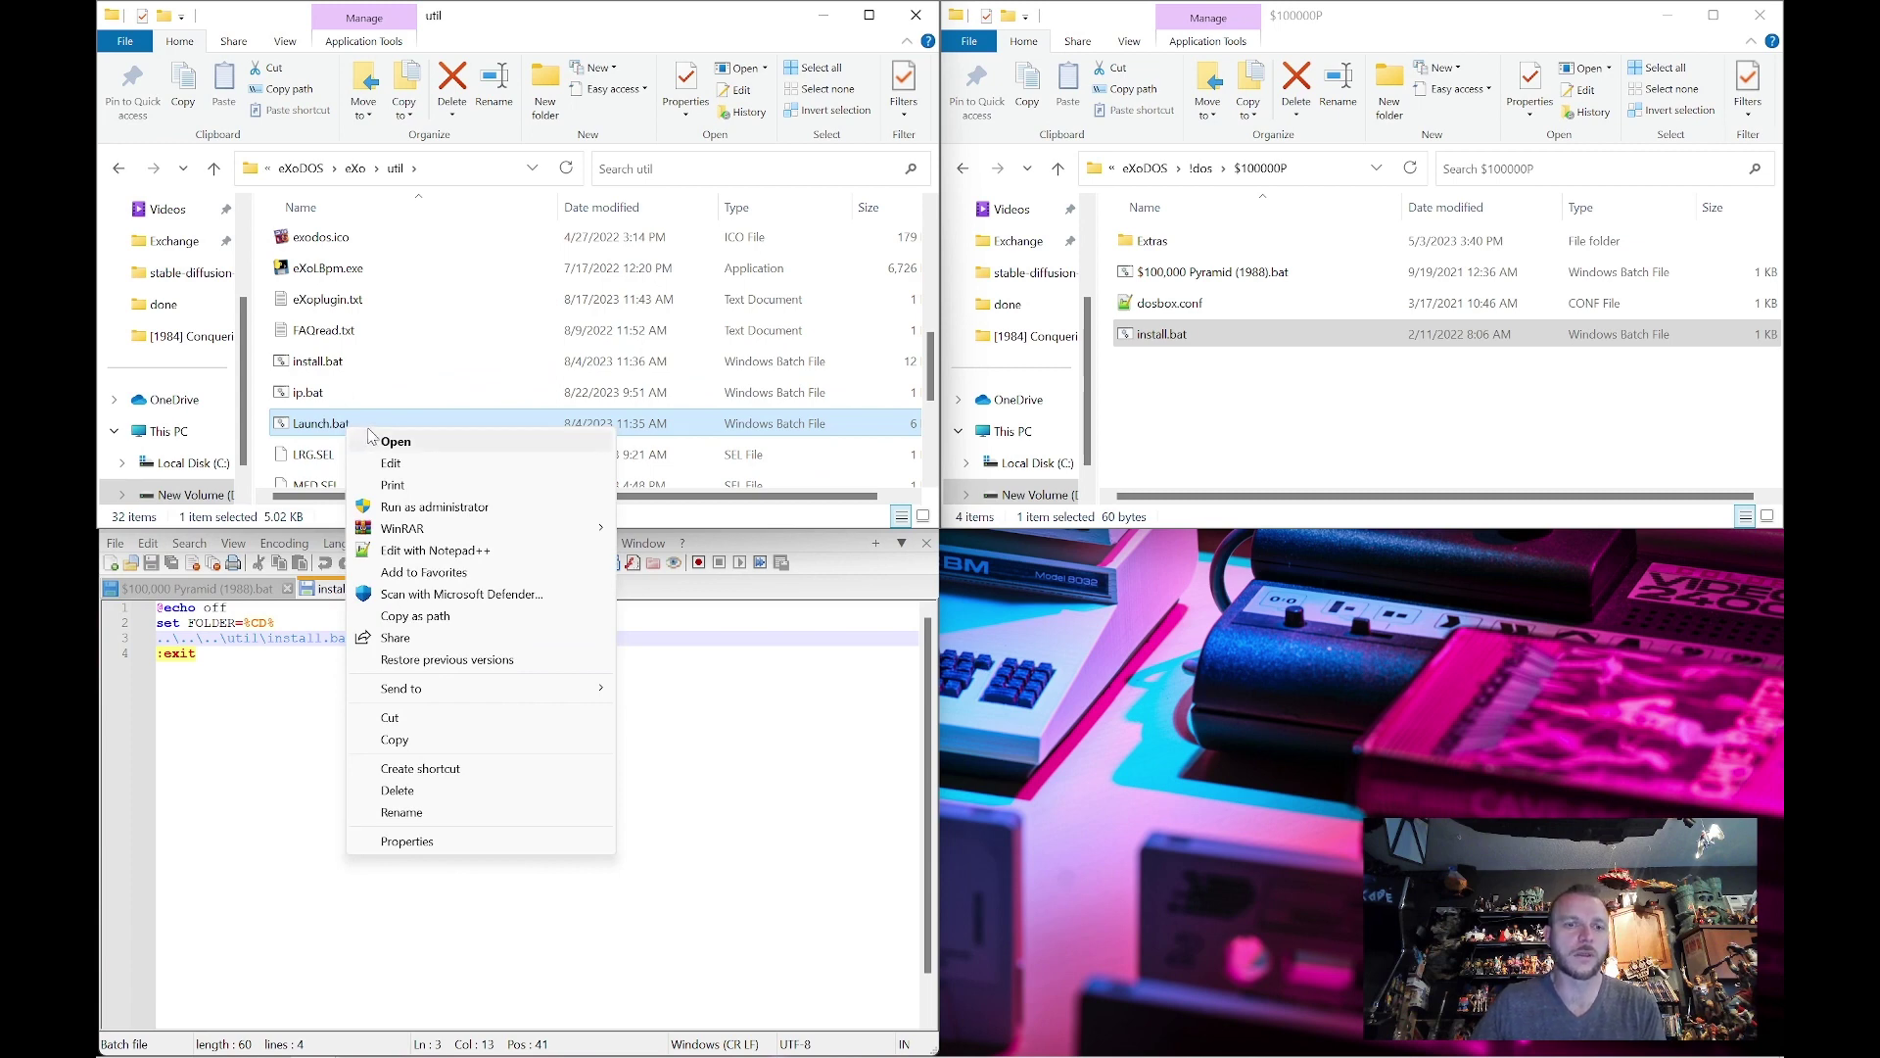
left_click(480, 550)
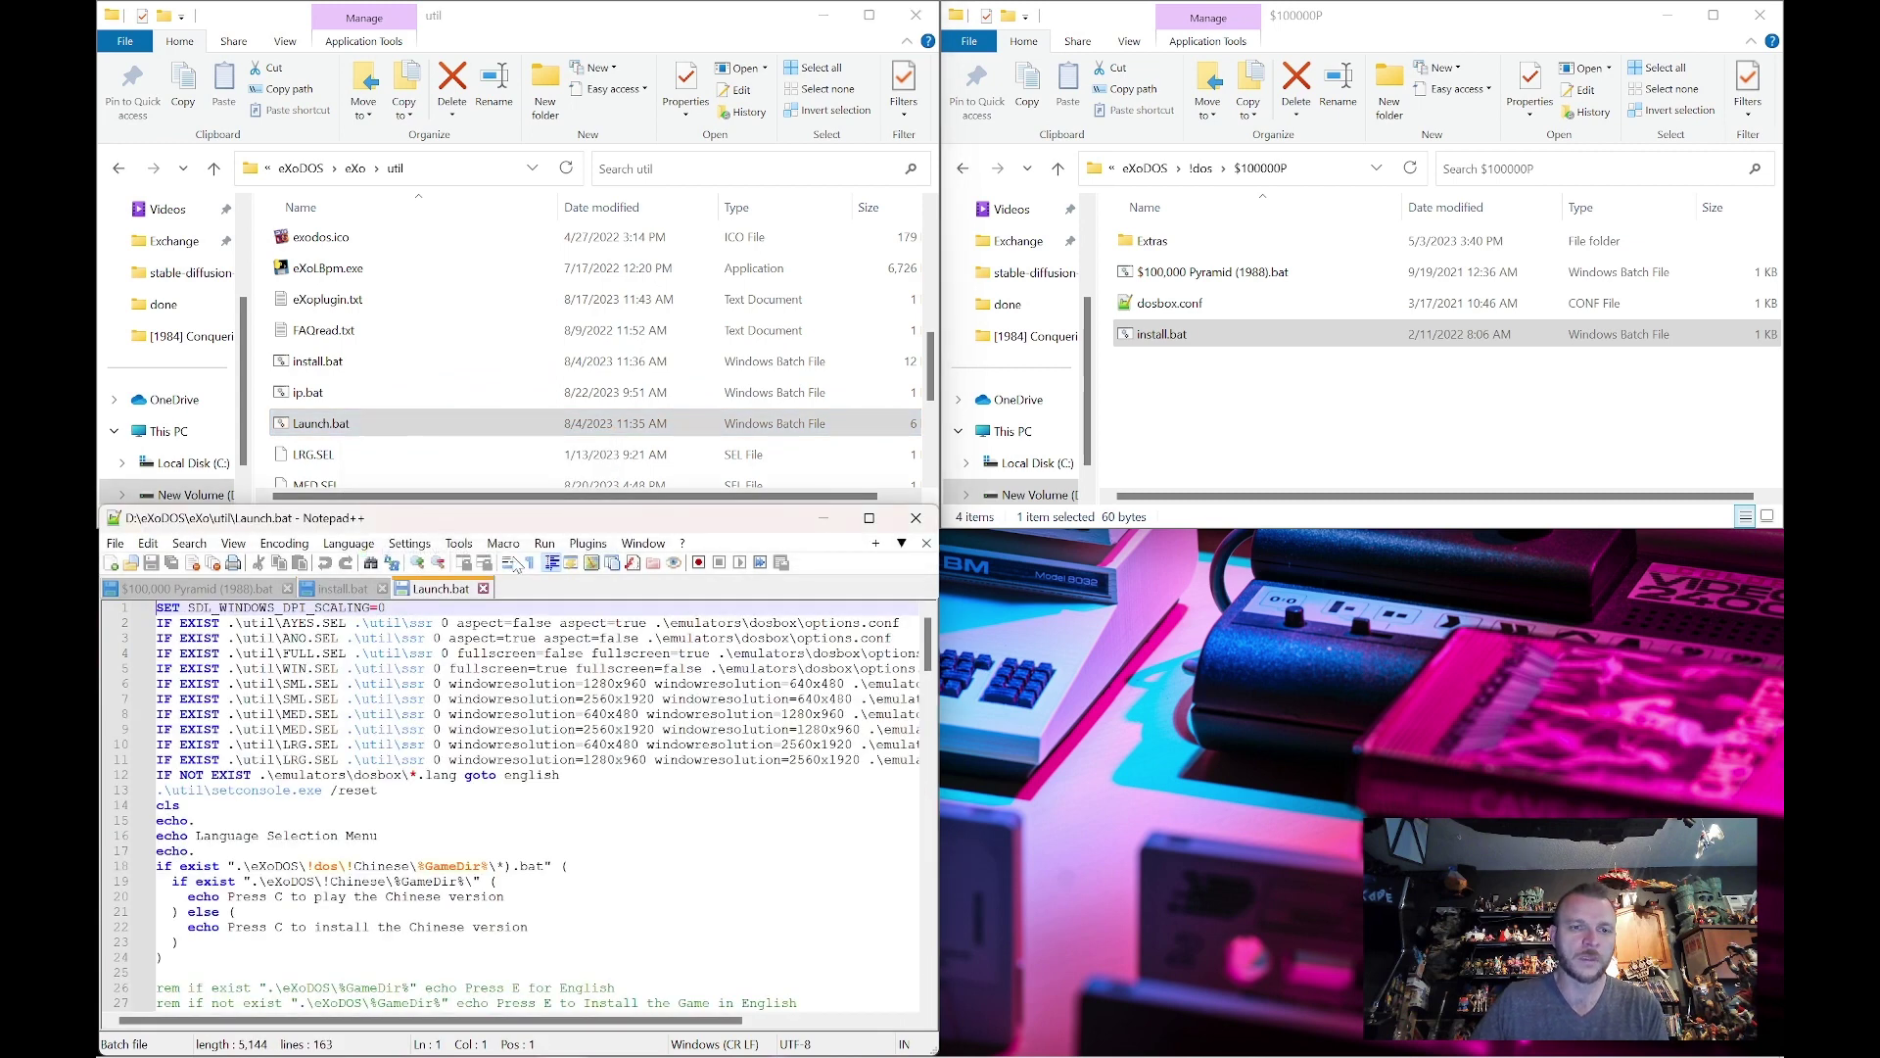
left_click_drag(925, 636, 931, 747)
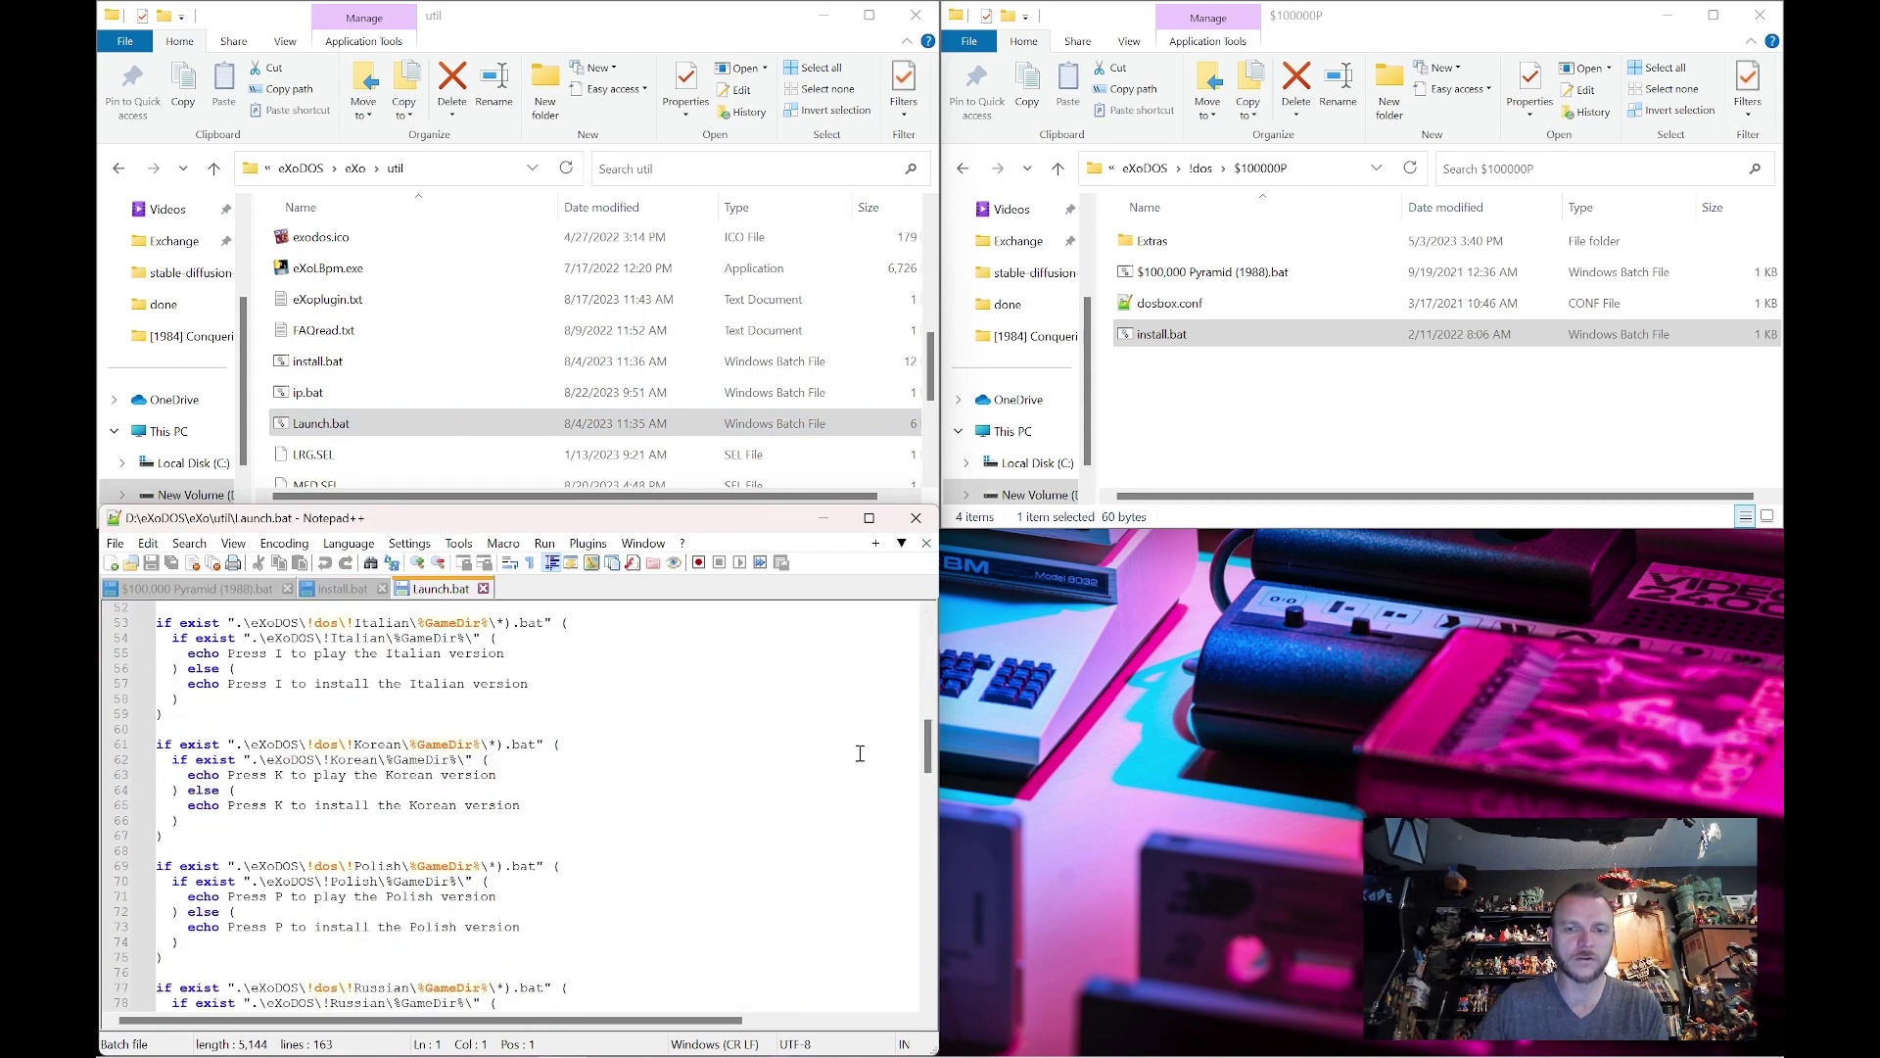
left_click_drag(931, 747, 926, 864)
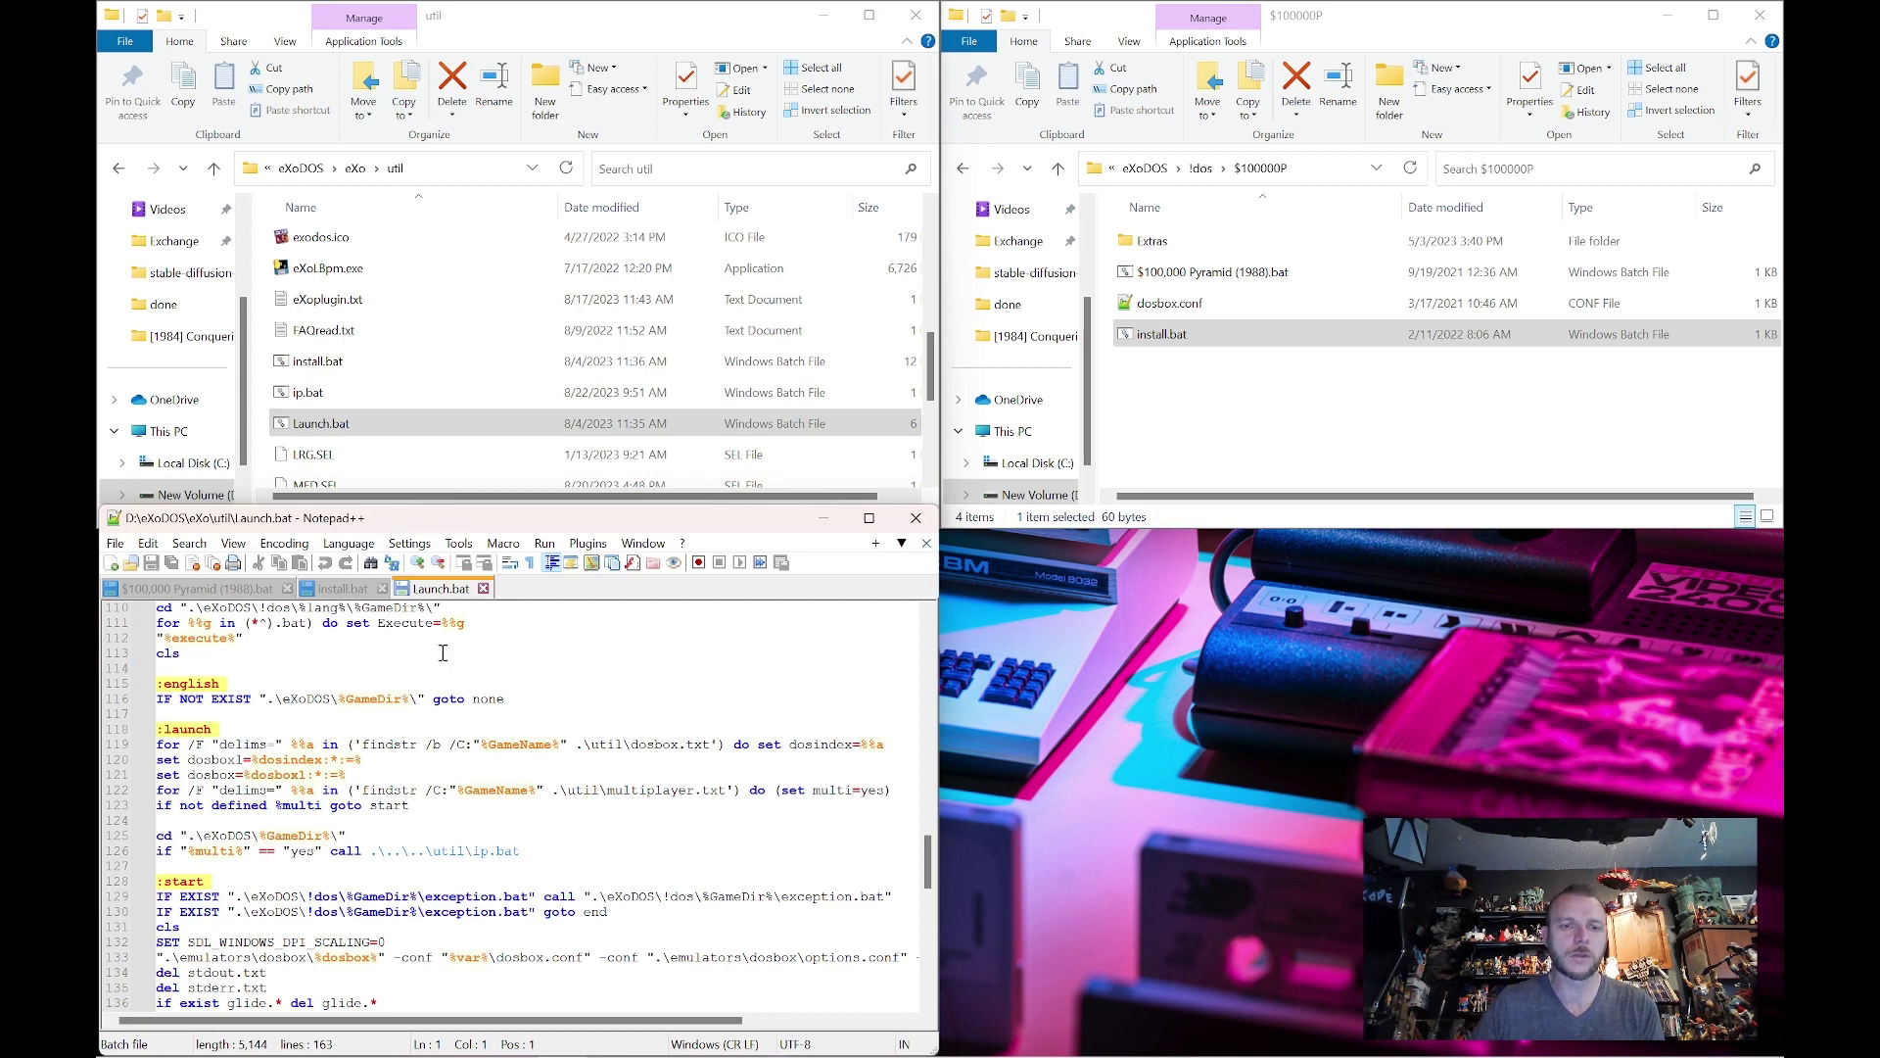
Open the util folder's dosbox.txt in Notepad++
left_click(508, 336)
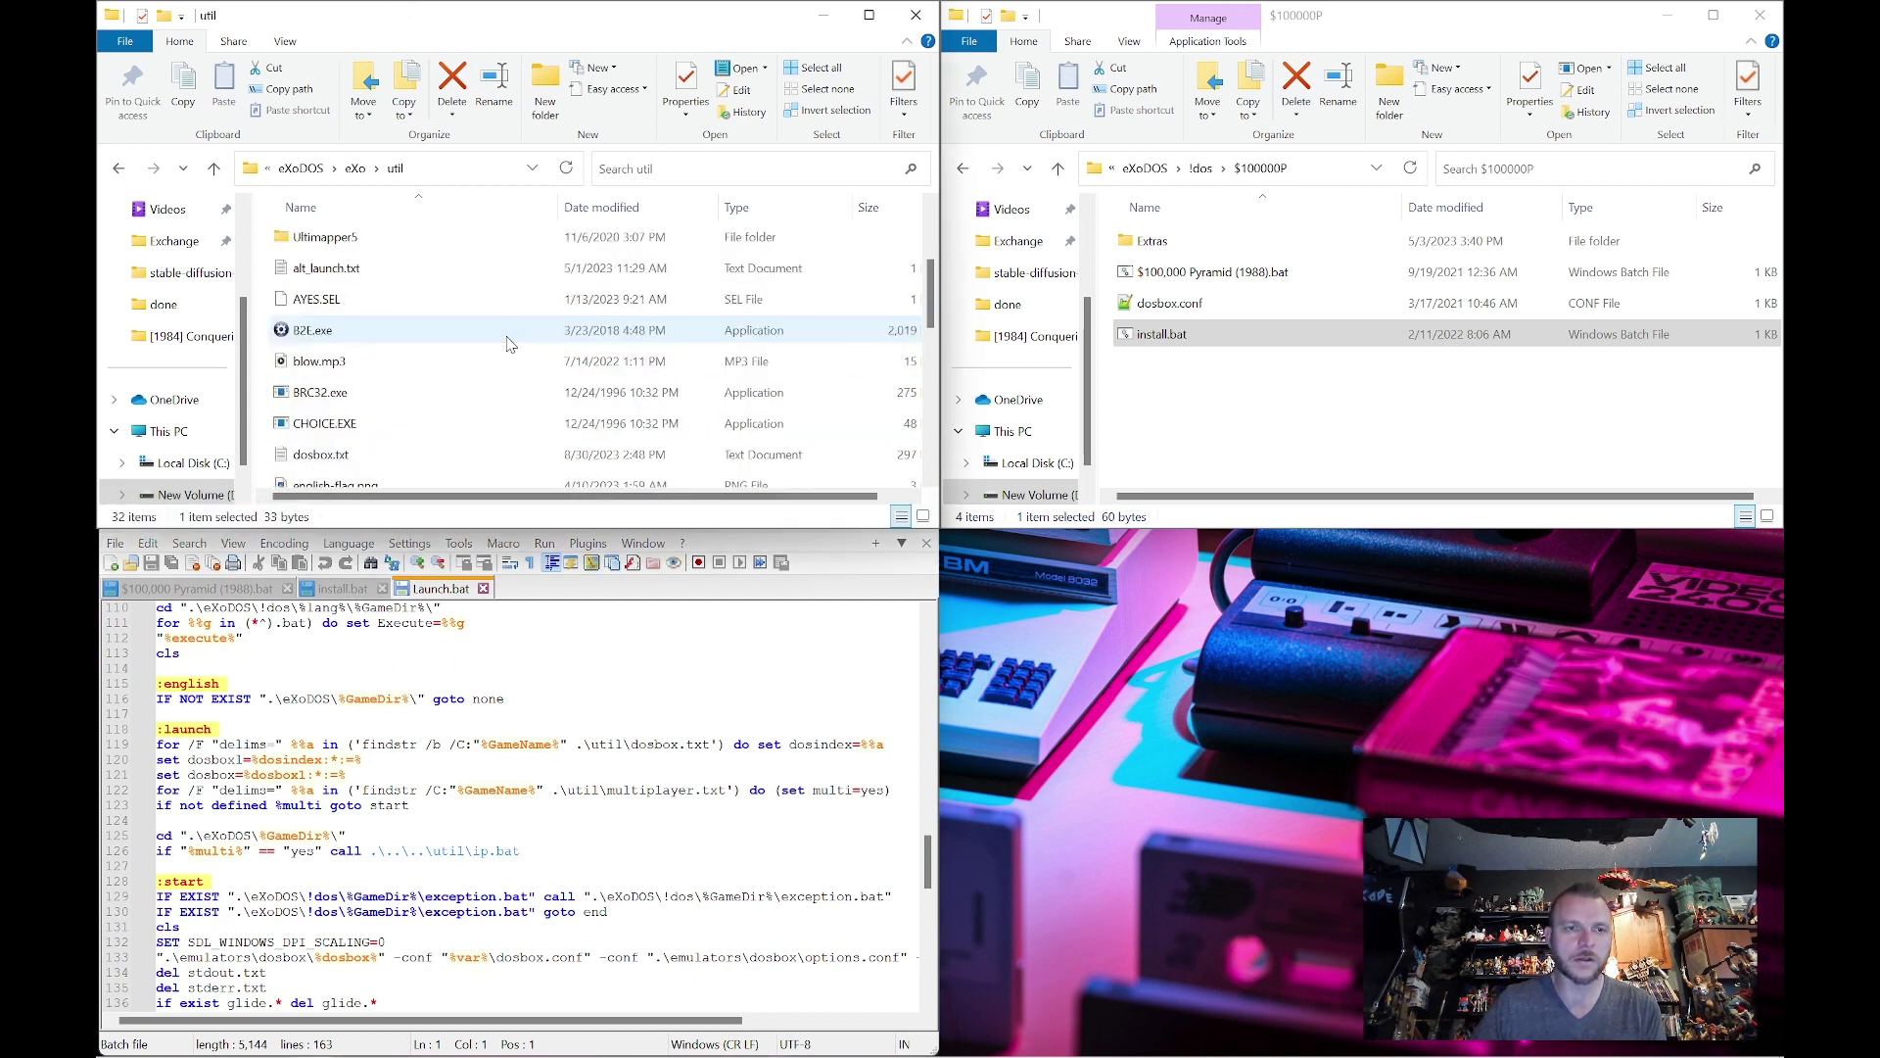
scroll(505, 353, "up", 5)
scroll(454, 357, "down", 3)
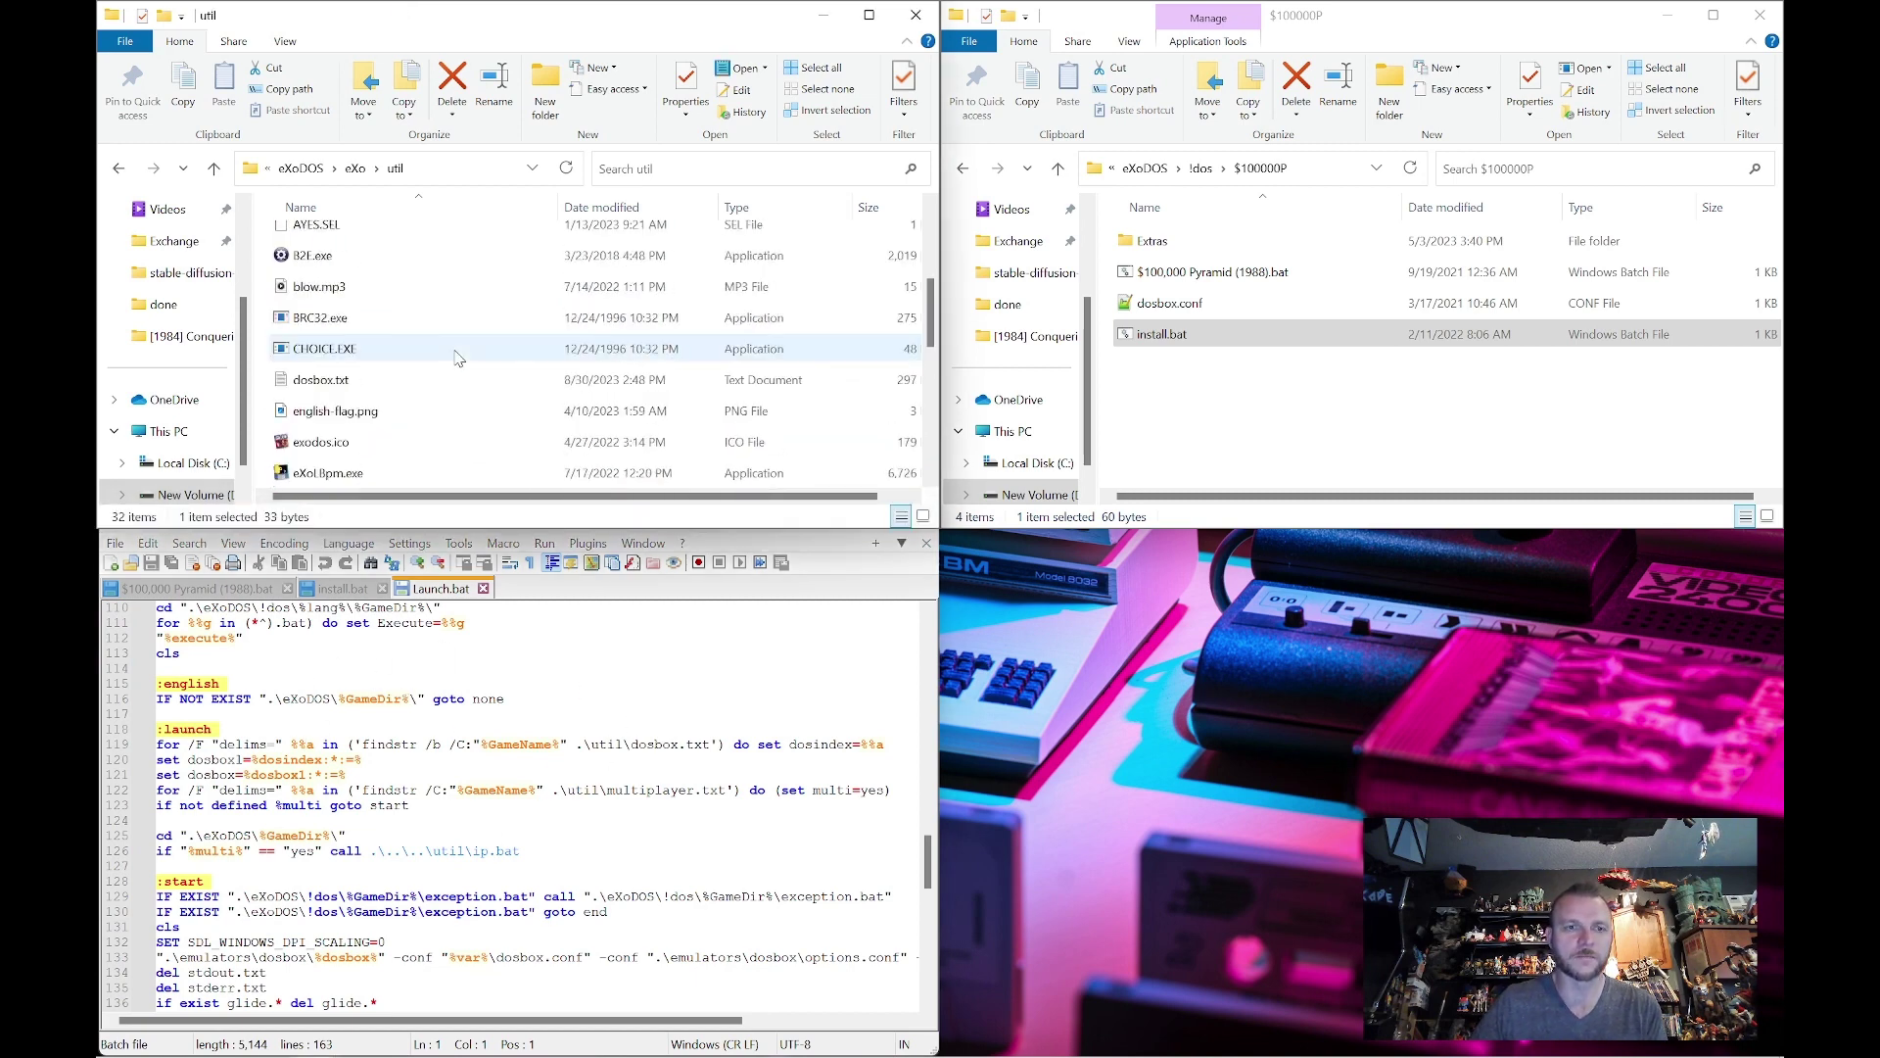
left_click(376, 298)
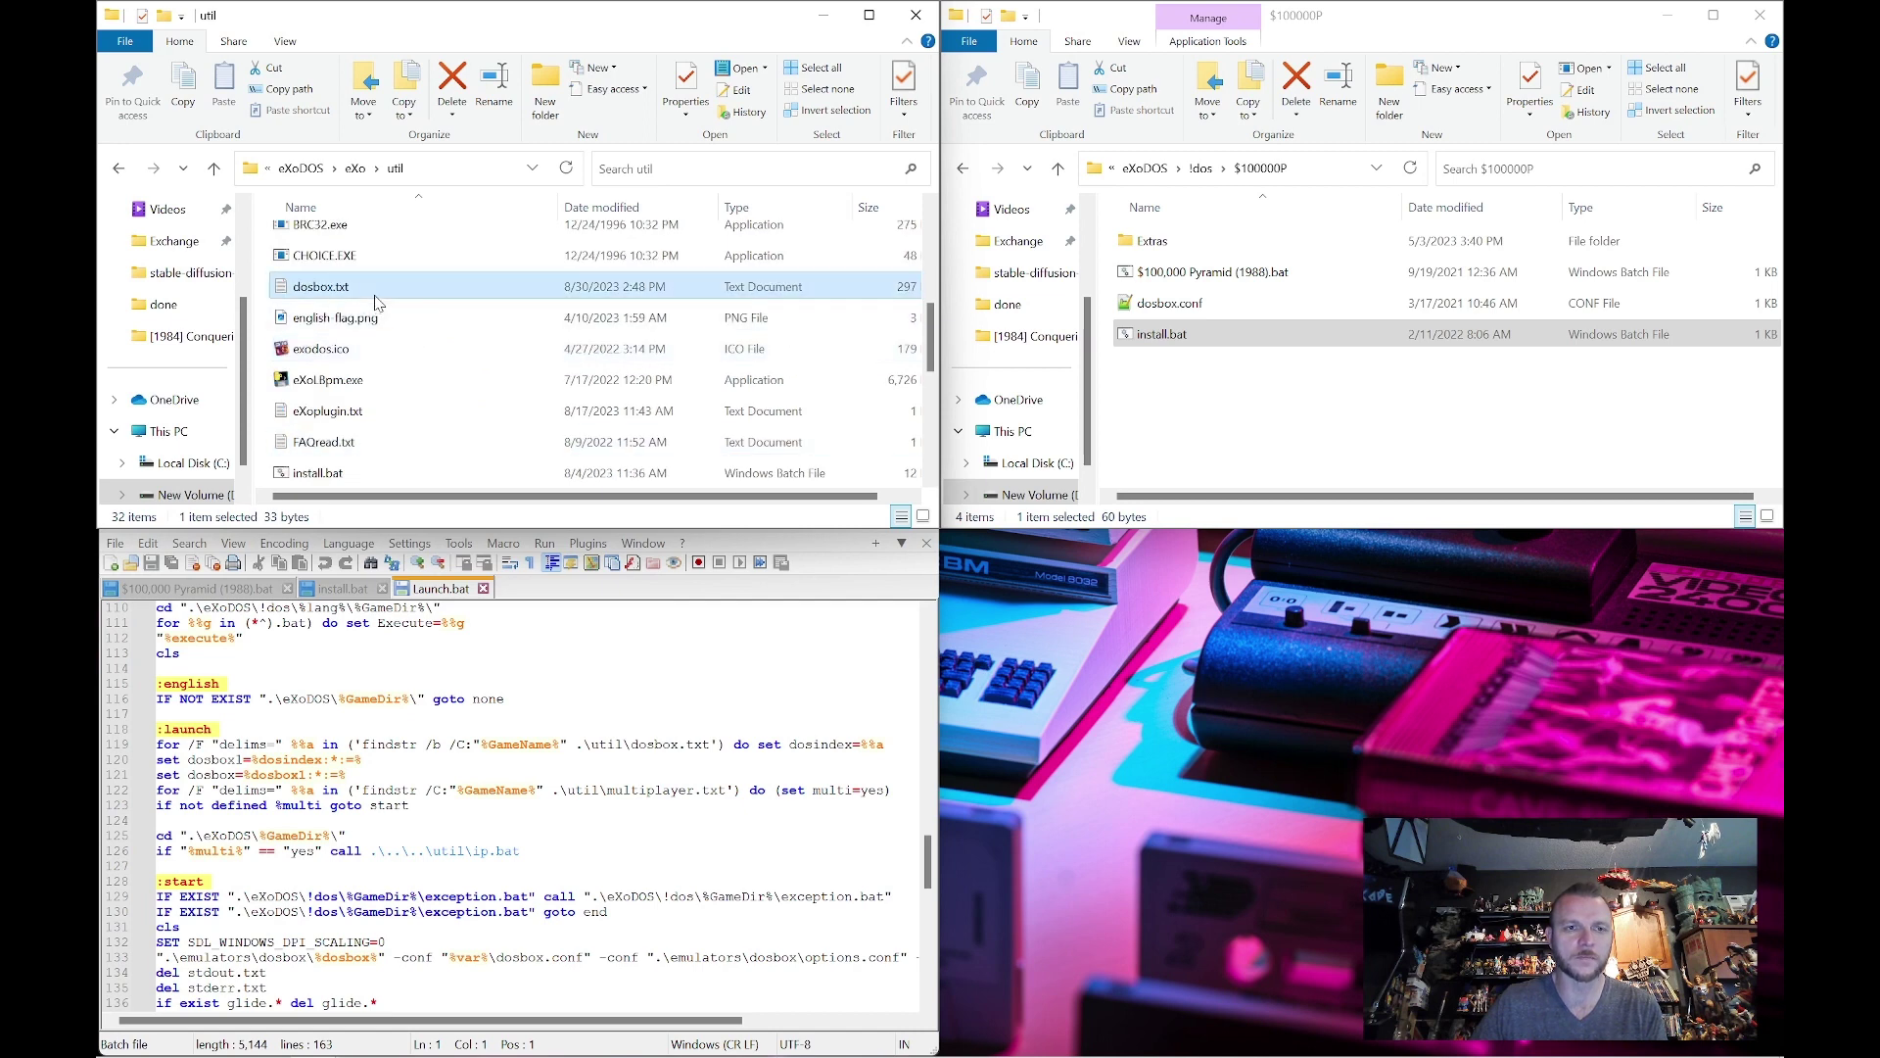
right_click(384, 293)
left_click(497, 390)
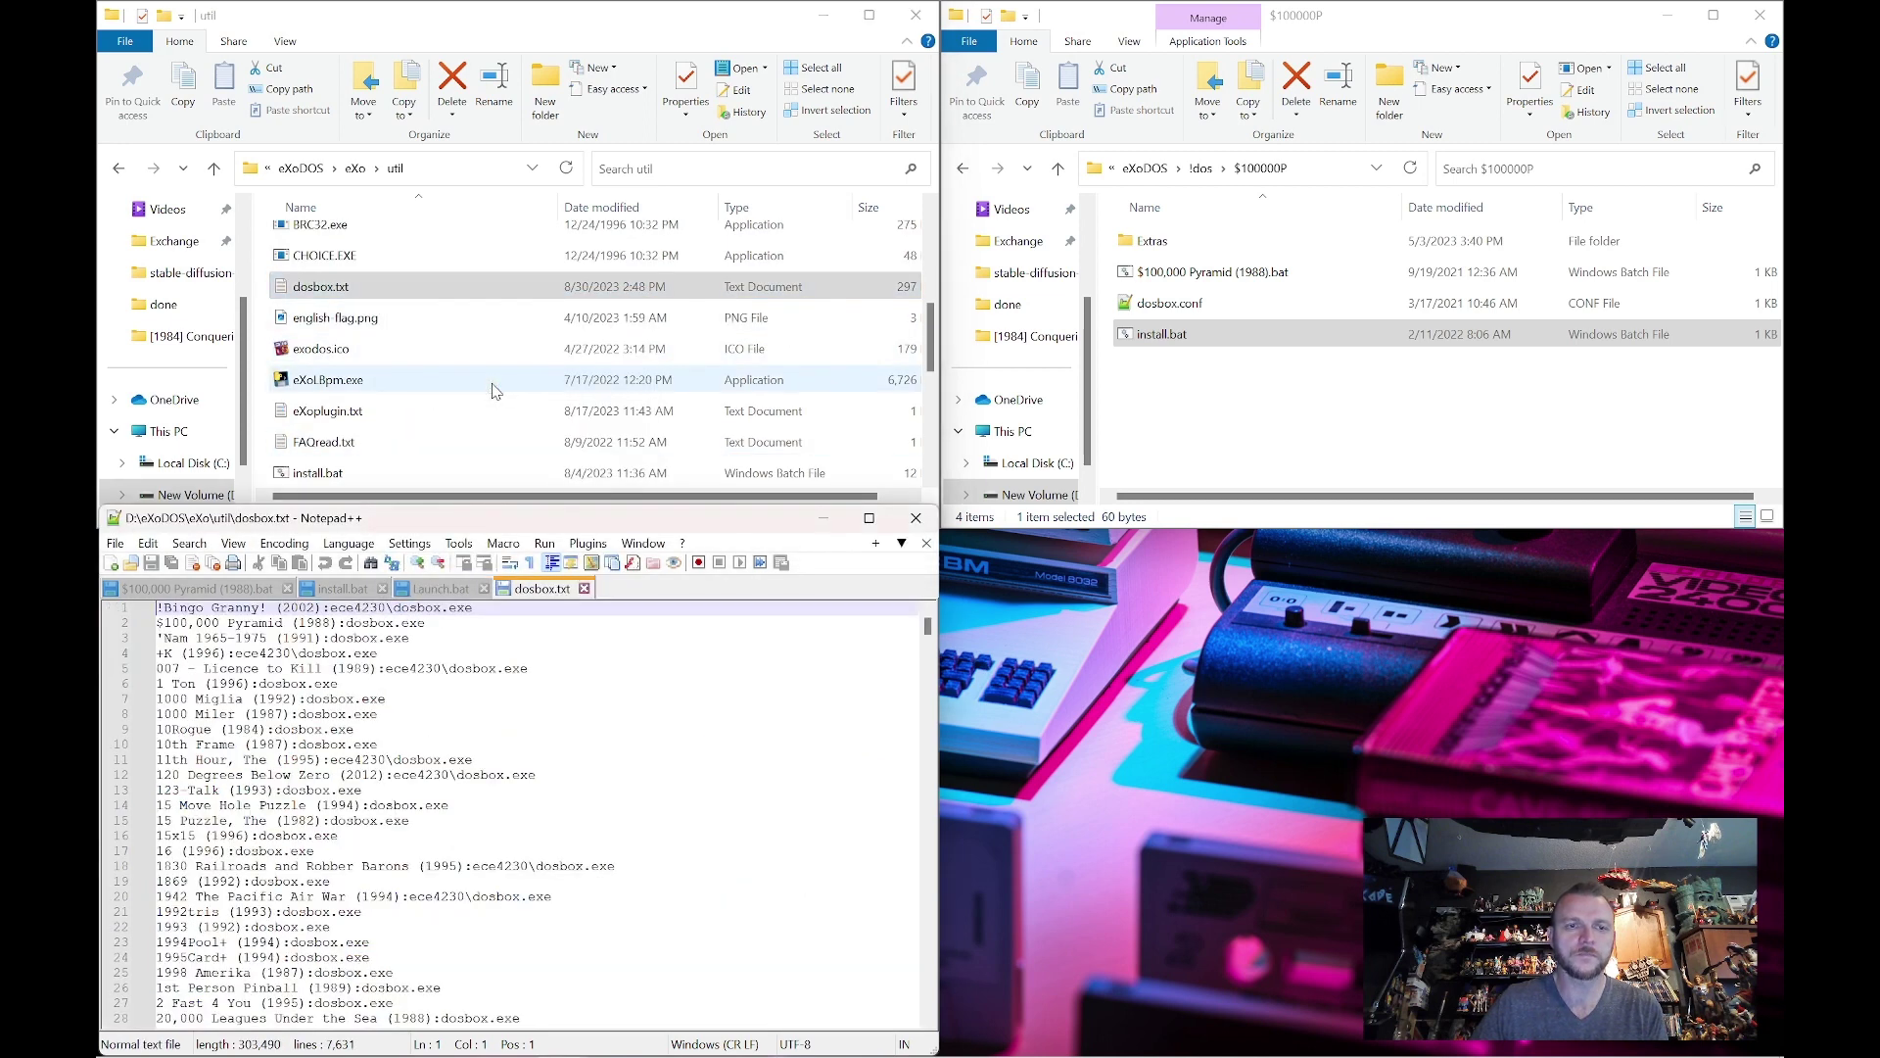
Highlight the dosbox.exe and ece4230 entries for 1 Ton and 1000 Miglia, then scroll the list
left_click(527, 697)
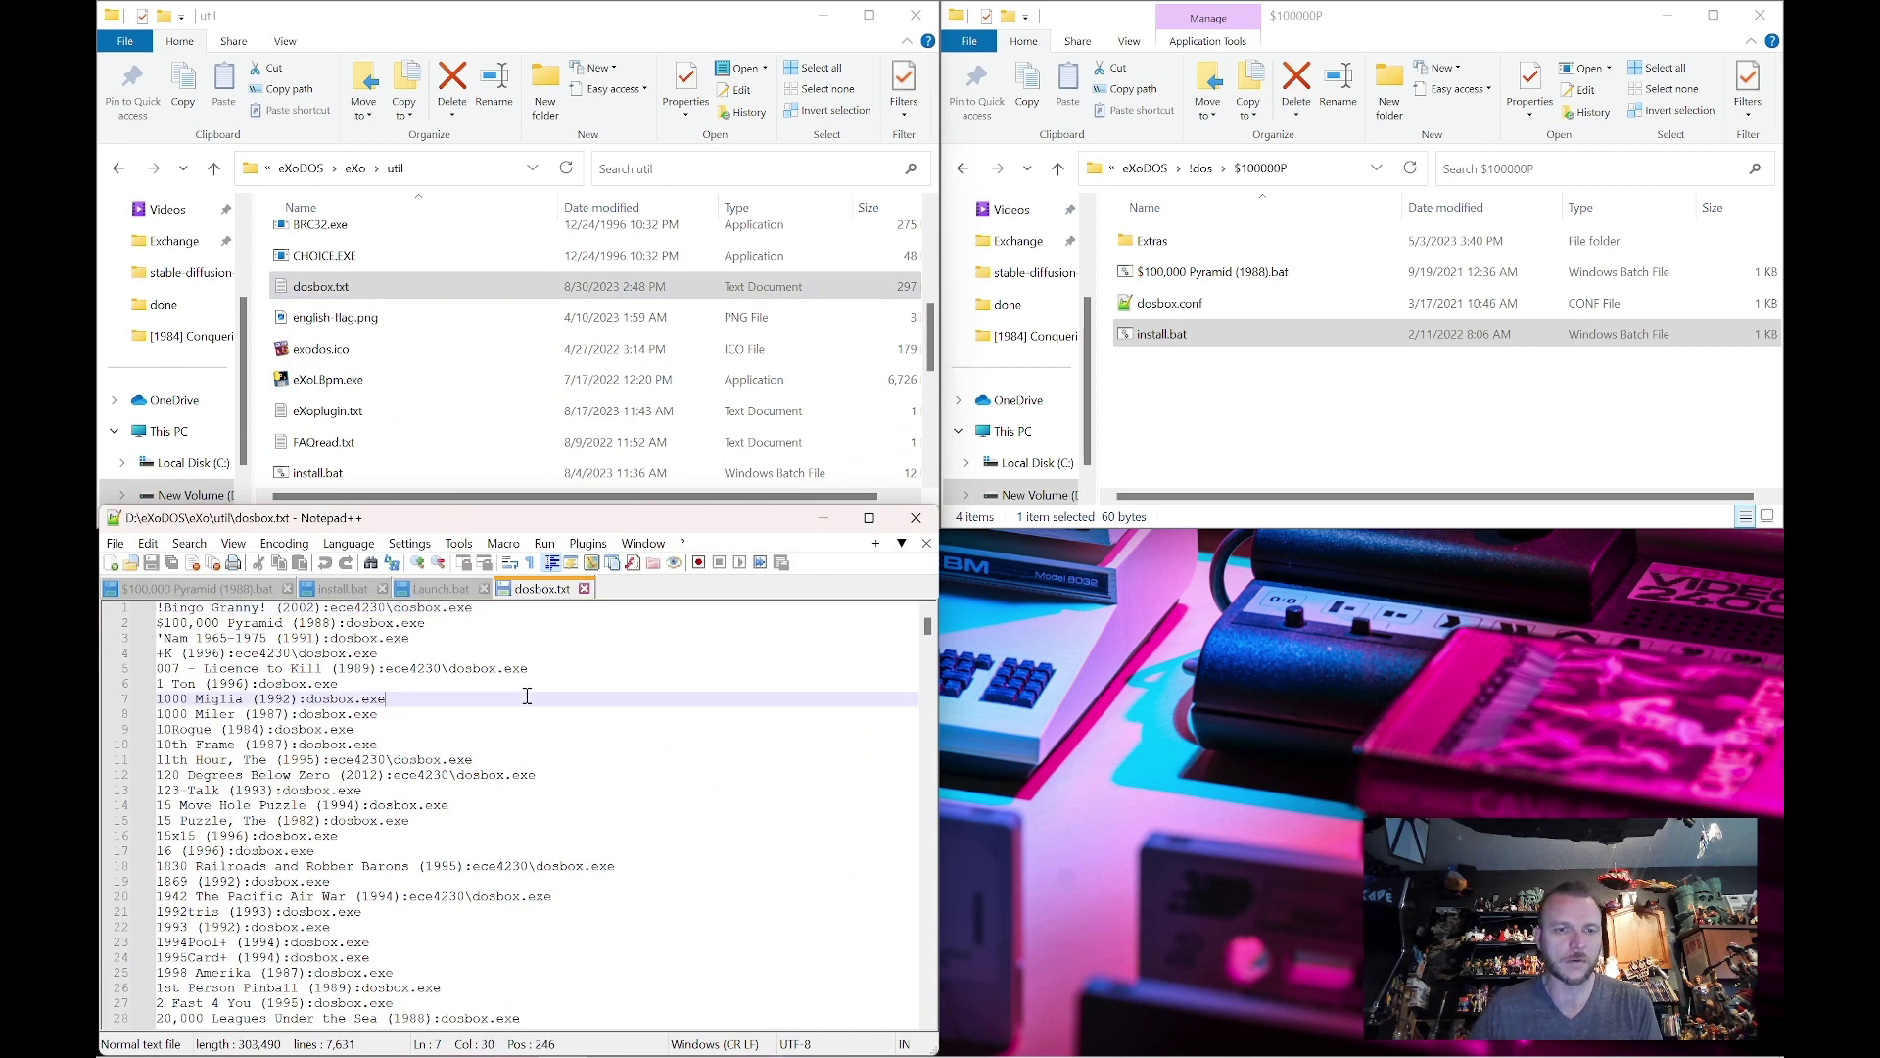
left_click(258, 683)
left_click_drag(261, 683, 415, 687)
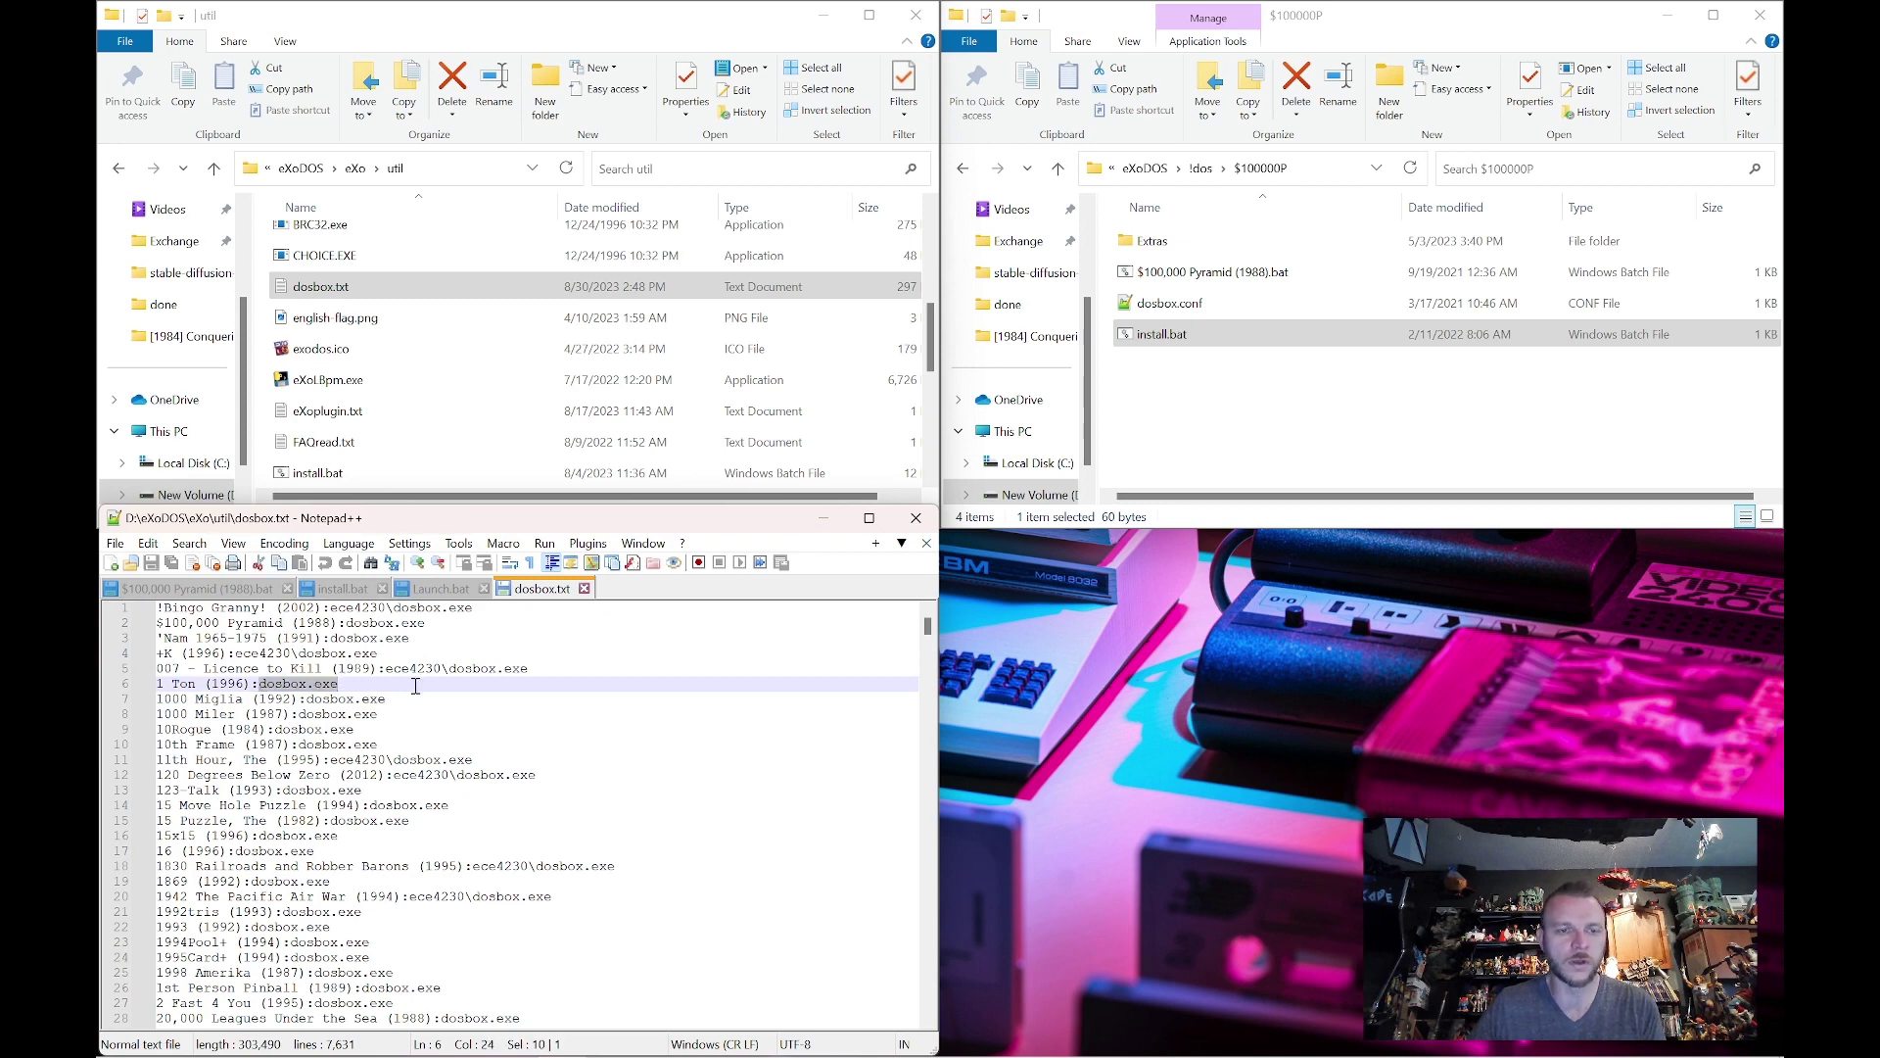
left_click(260, 683)
left_click_drag(260, 683, 438, 668)
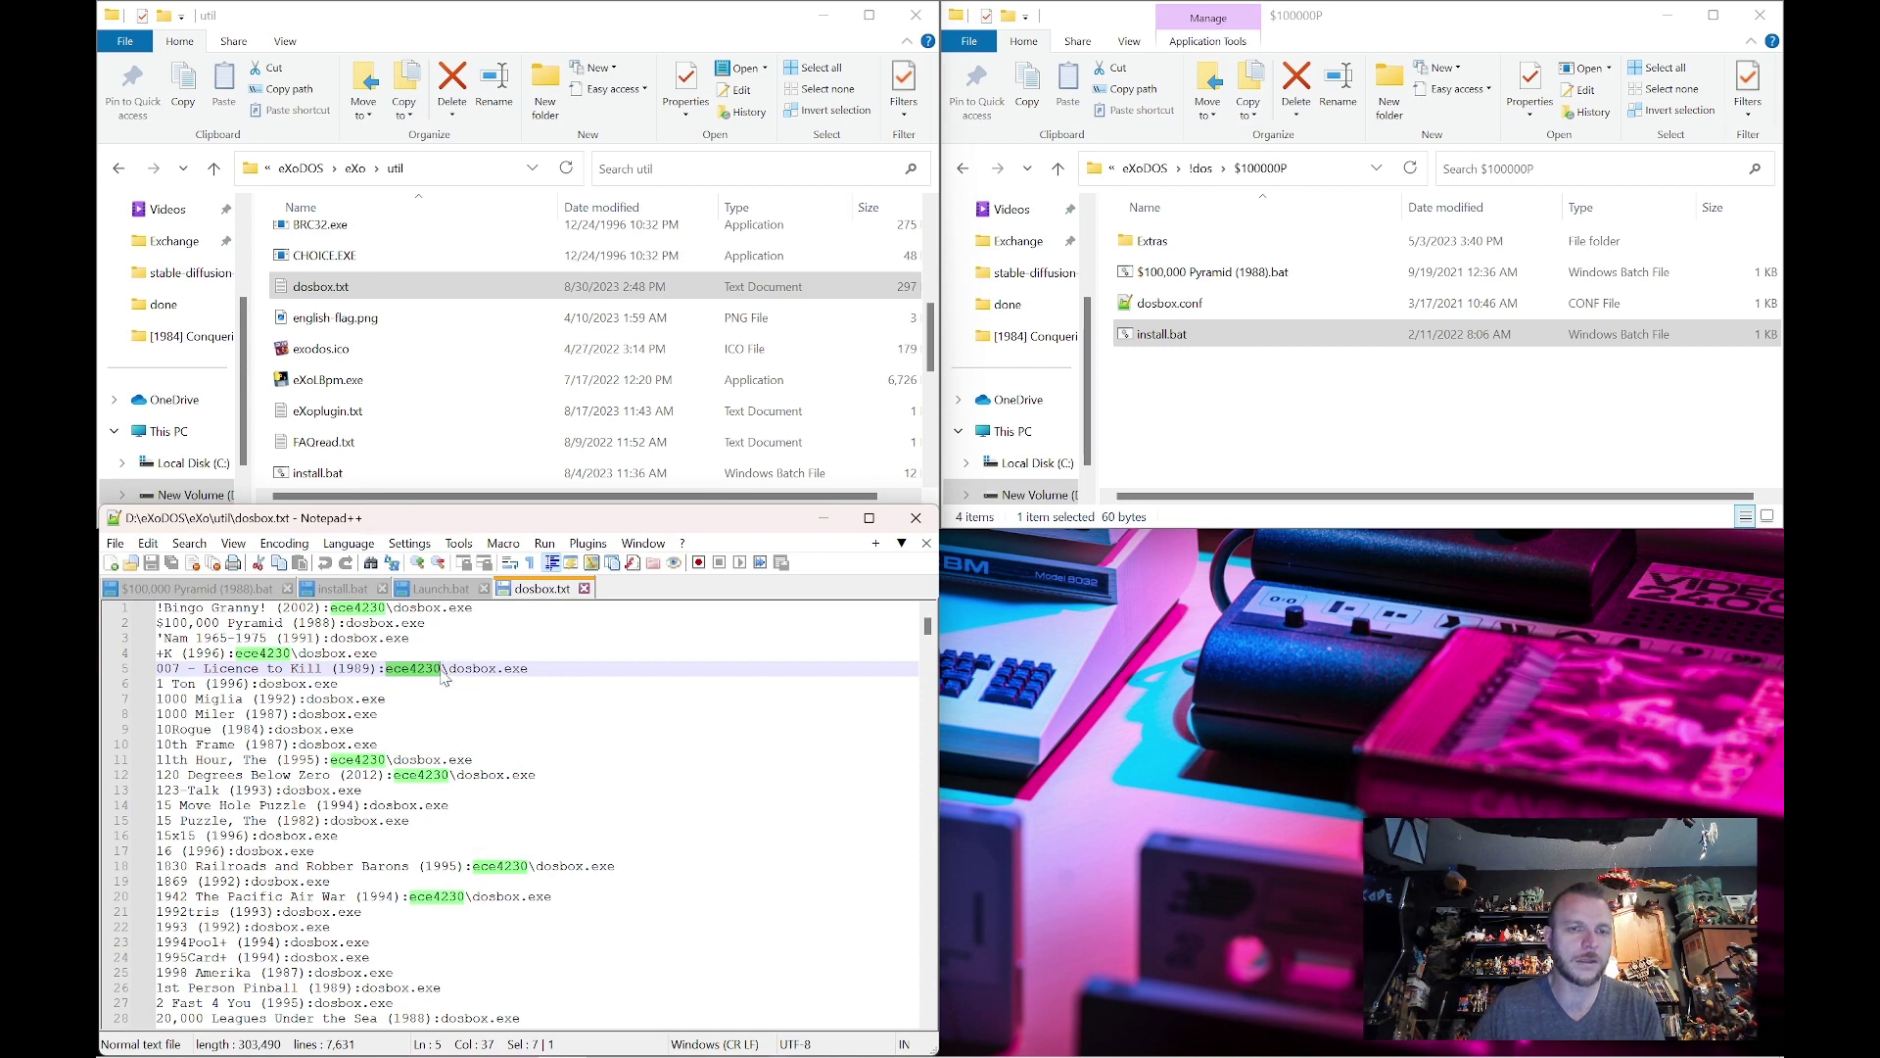
left_click(503, 697)
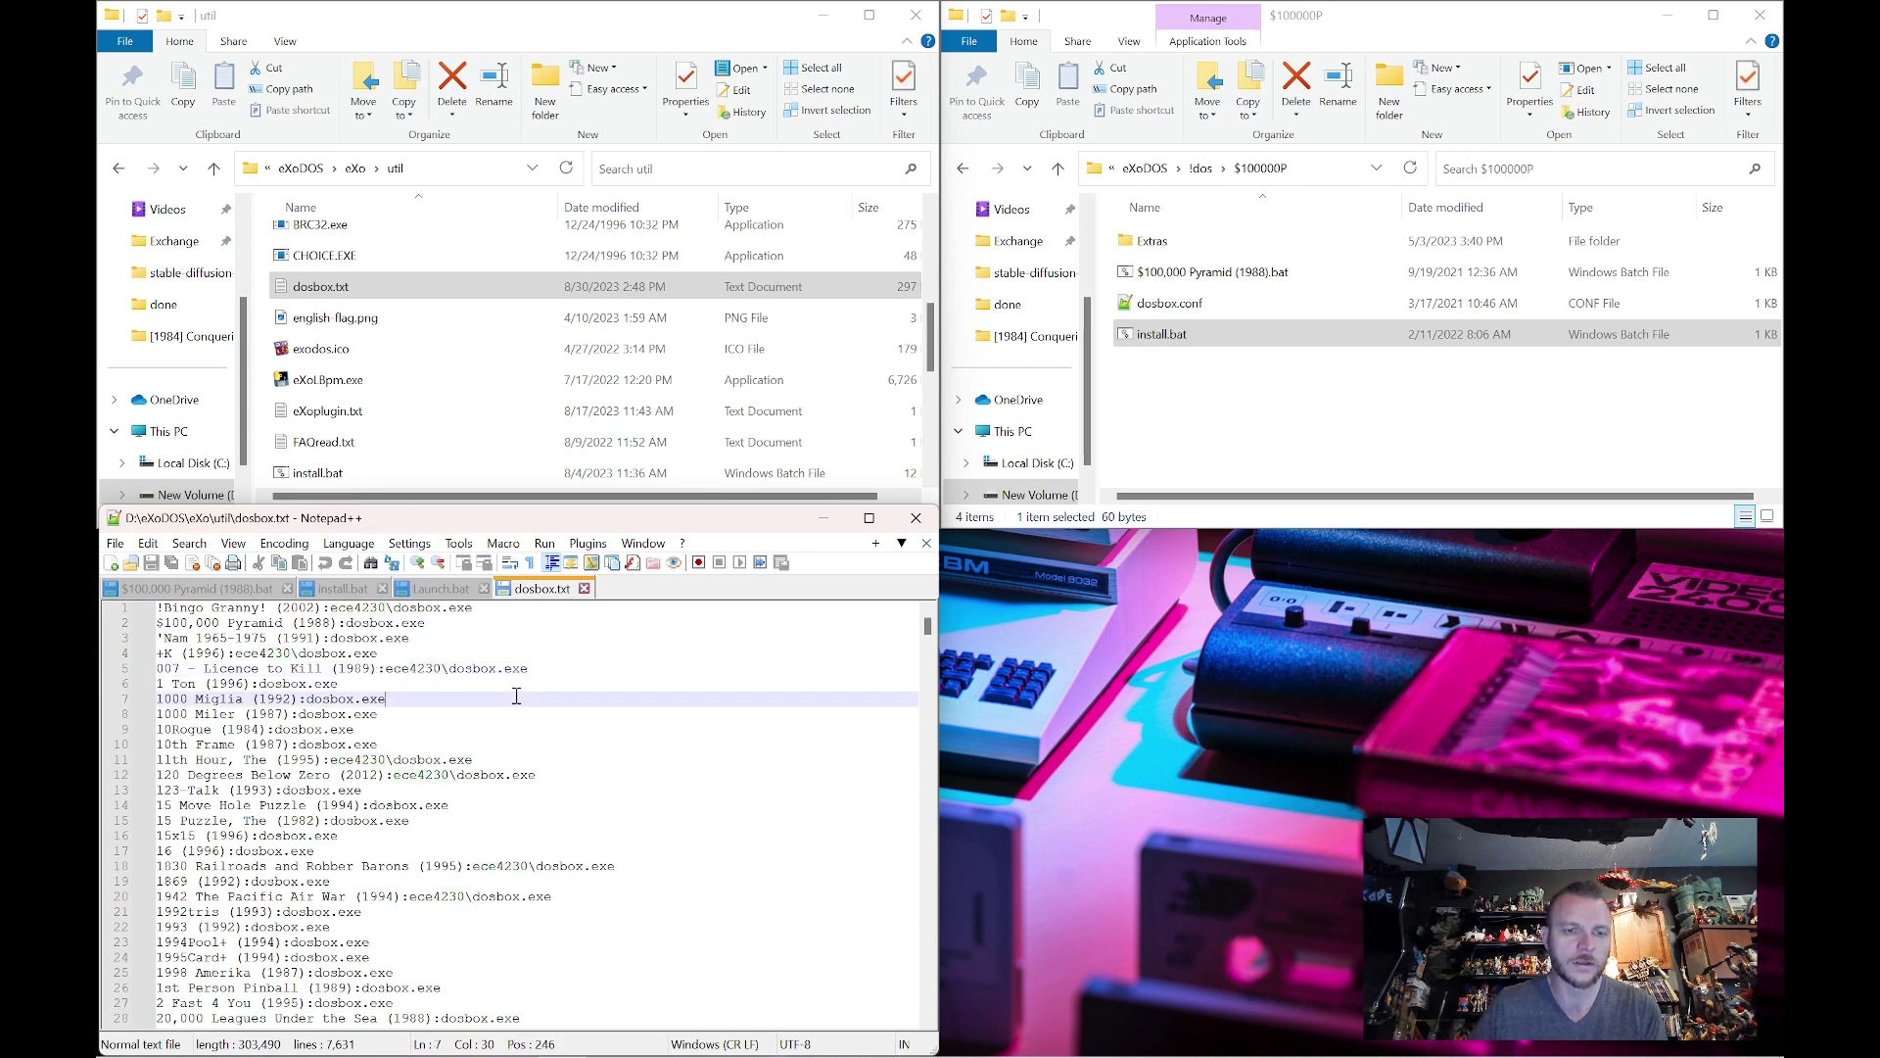
scroll(549, 697, "down", 7)
scroll(590, 693, "down", 6)
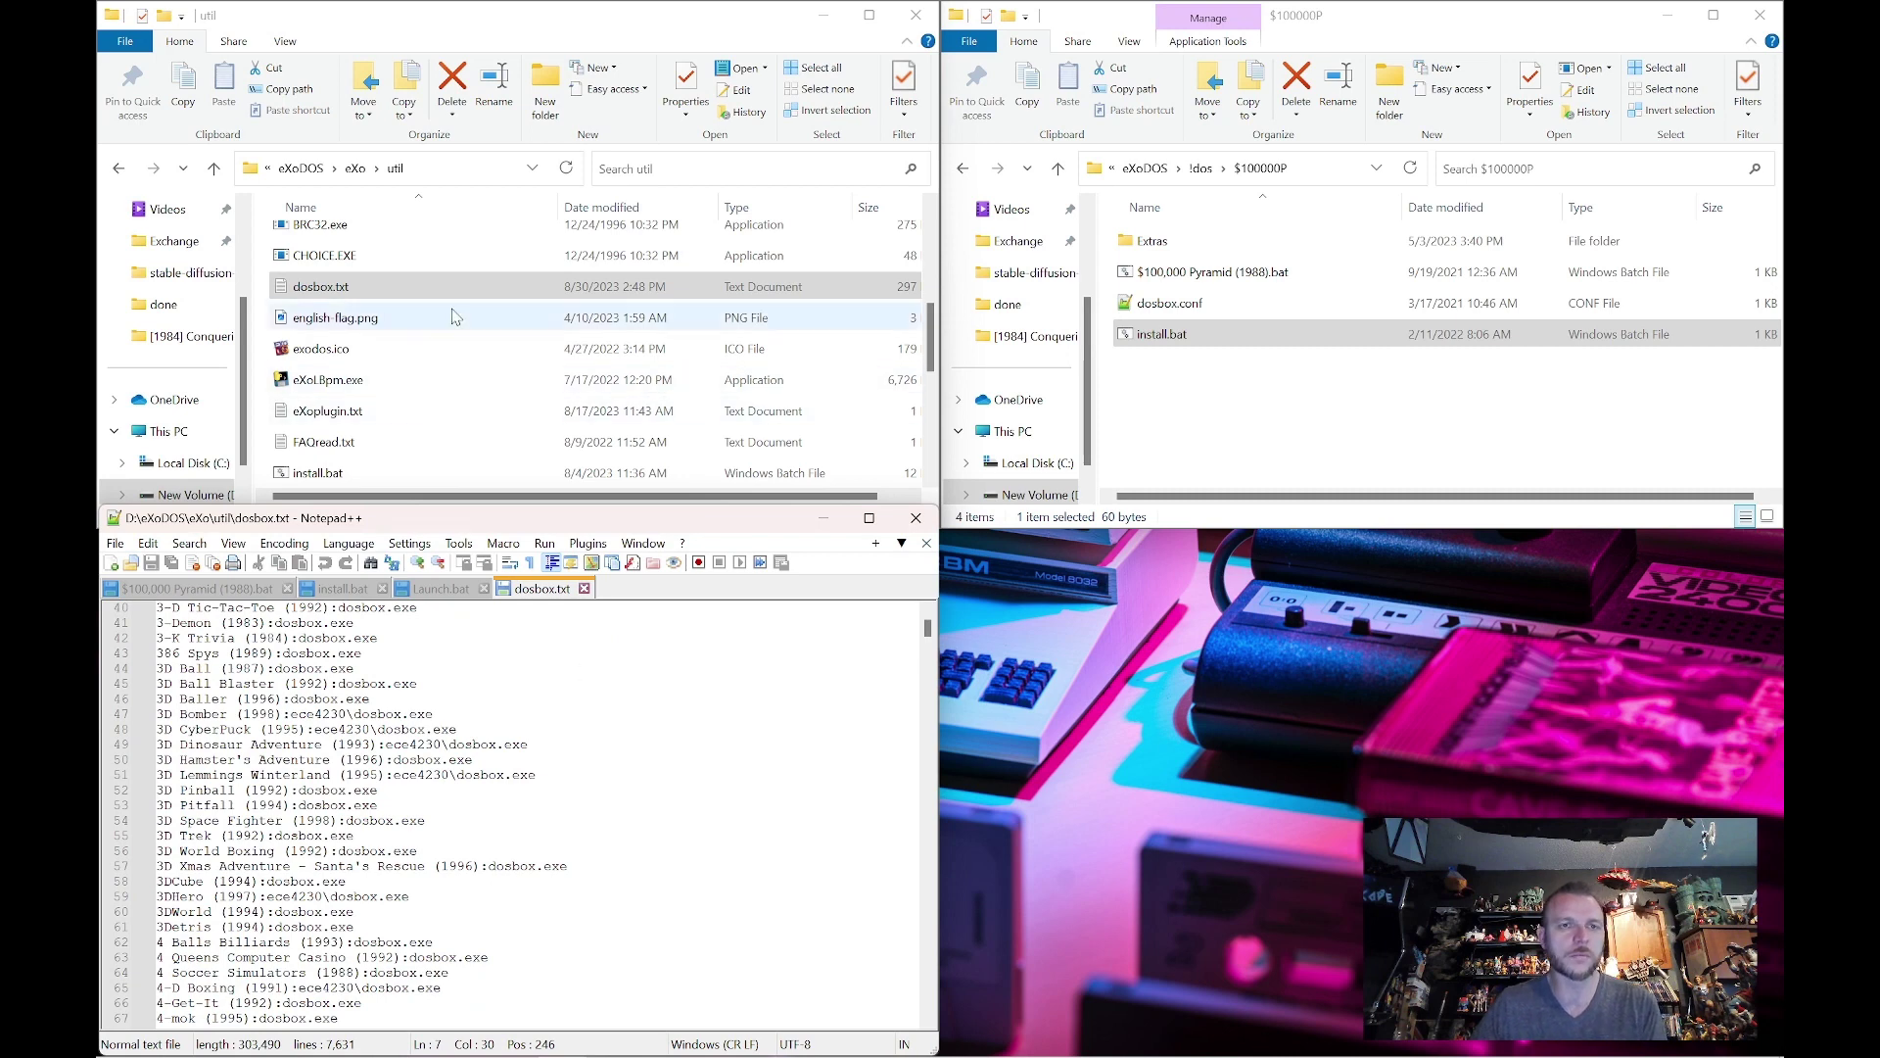
Navigate the left Explorer window to eXo\emulators\dosbox
left_click(353, 173)
left_click(354, 168)
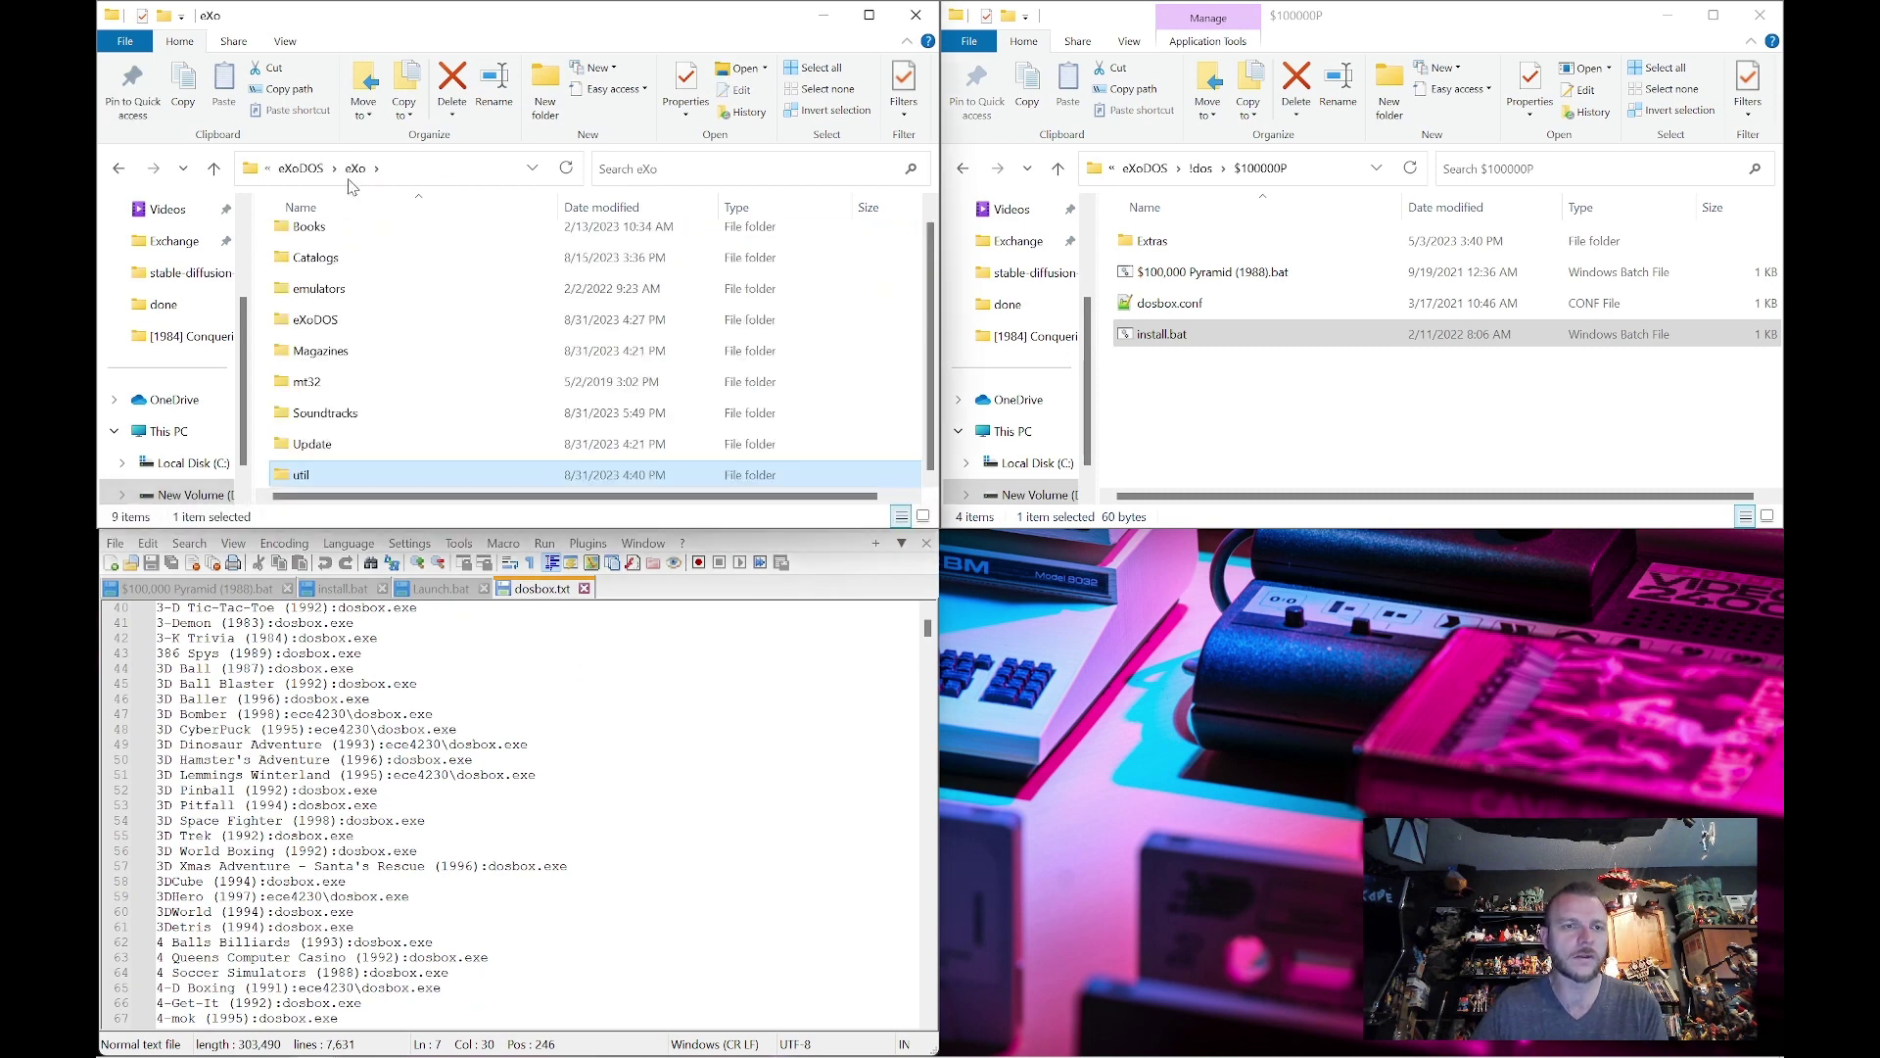
double_click(350, 291)
left_click(348, 276)
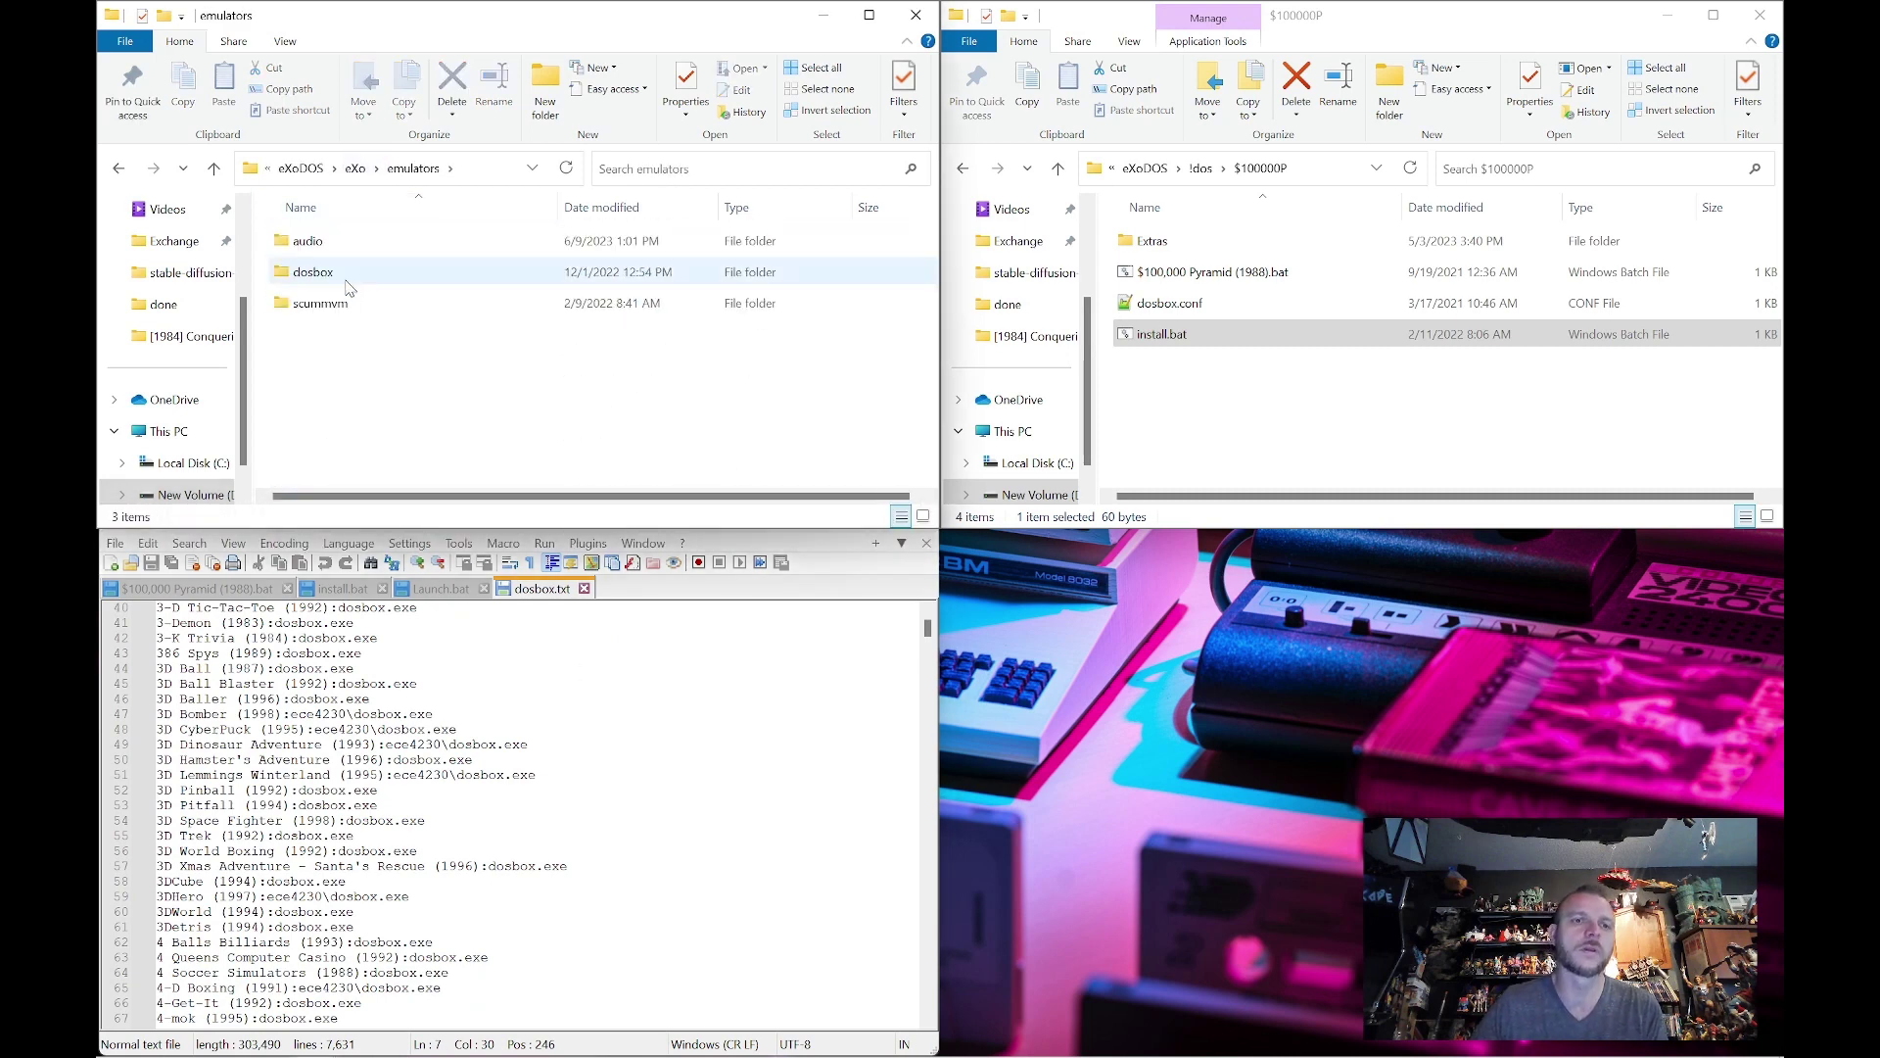
double_click(346, 279)
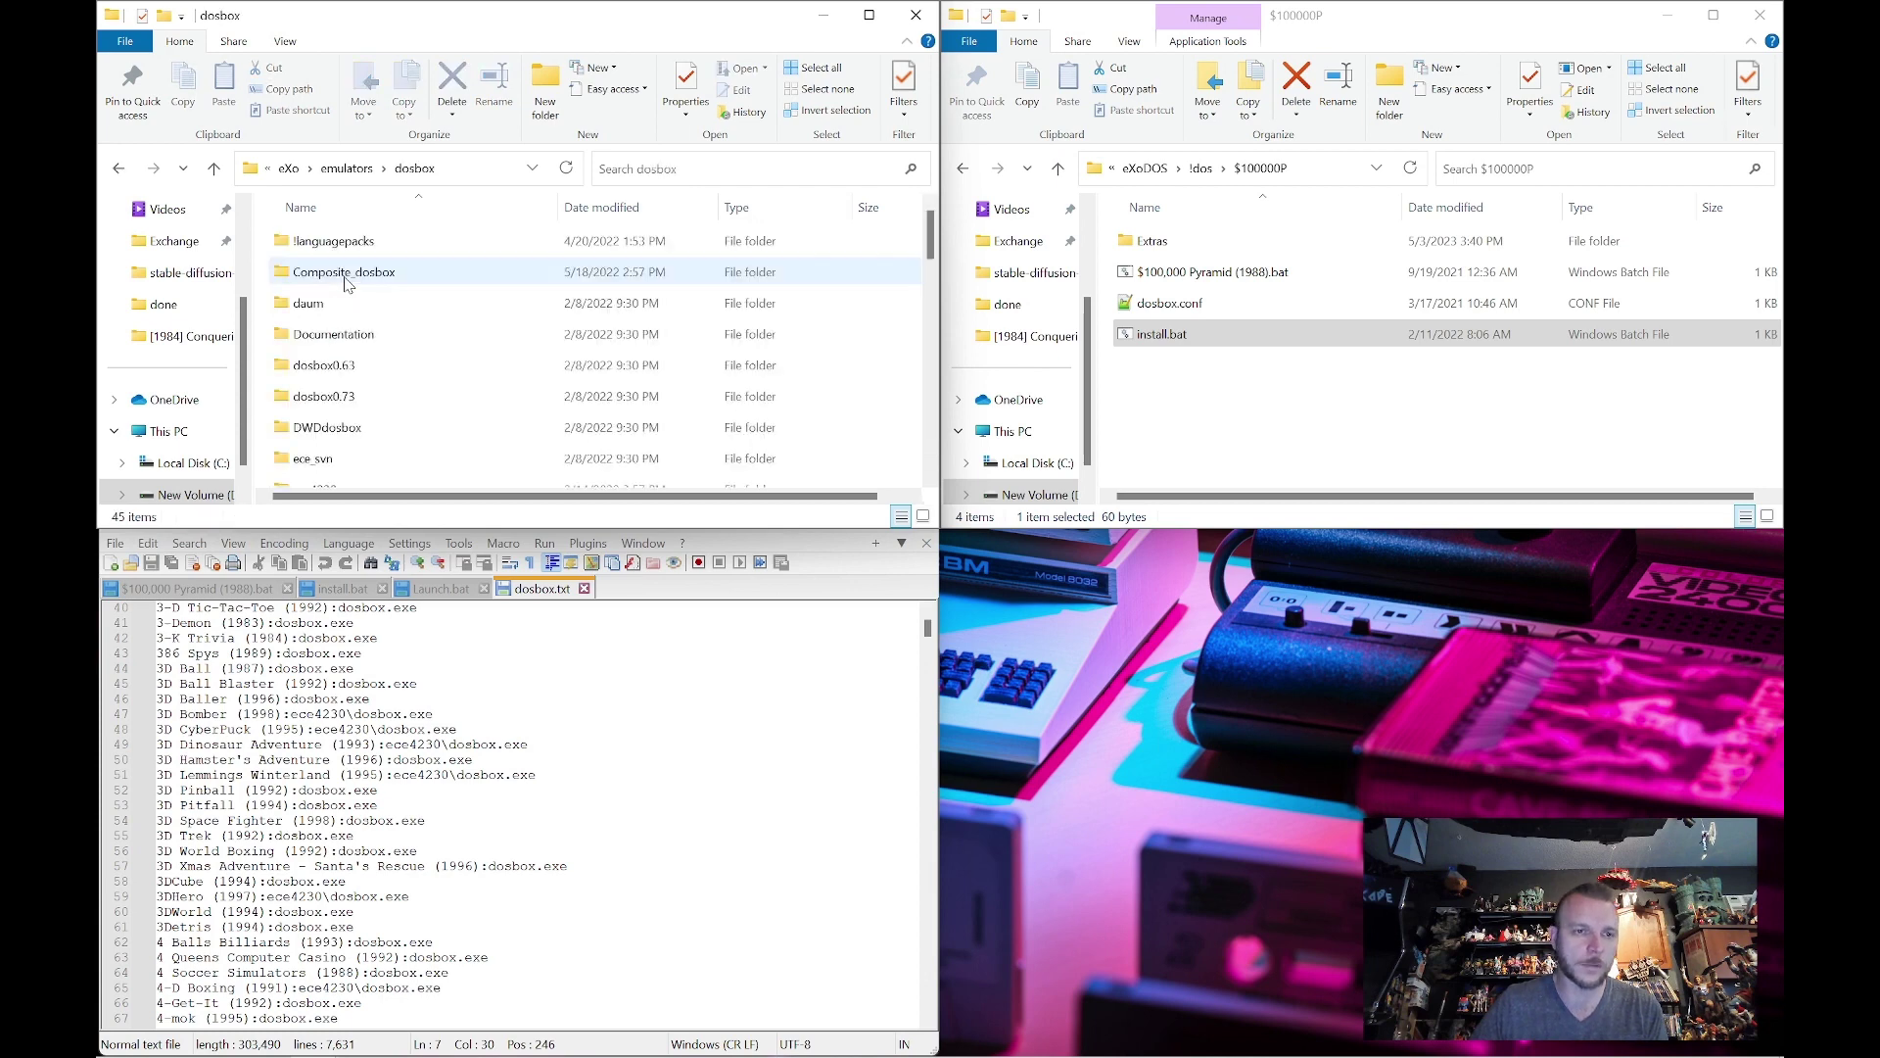
Look over the daum, dosbox0.63, dosbox0.73, ece_svn, ece4230, ece4460 and ece4481 build folders
left_click(419, 307)
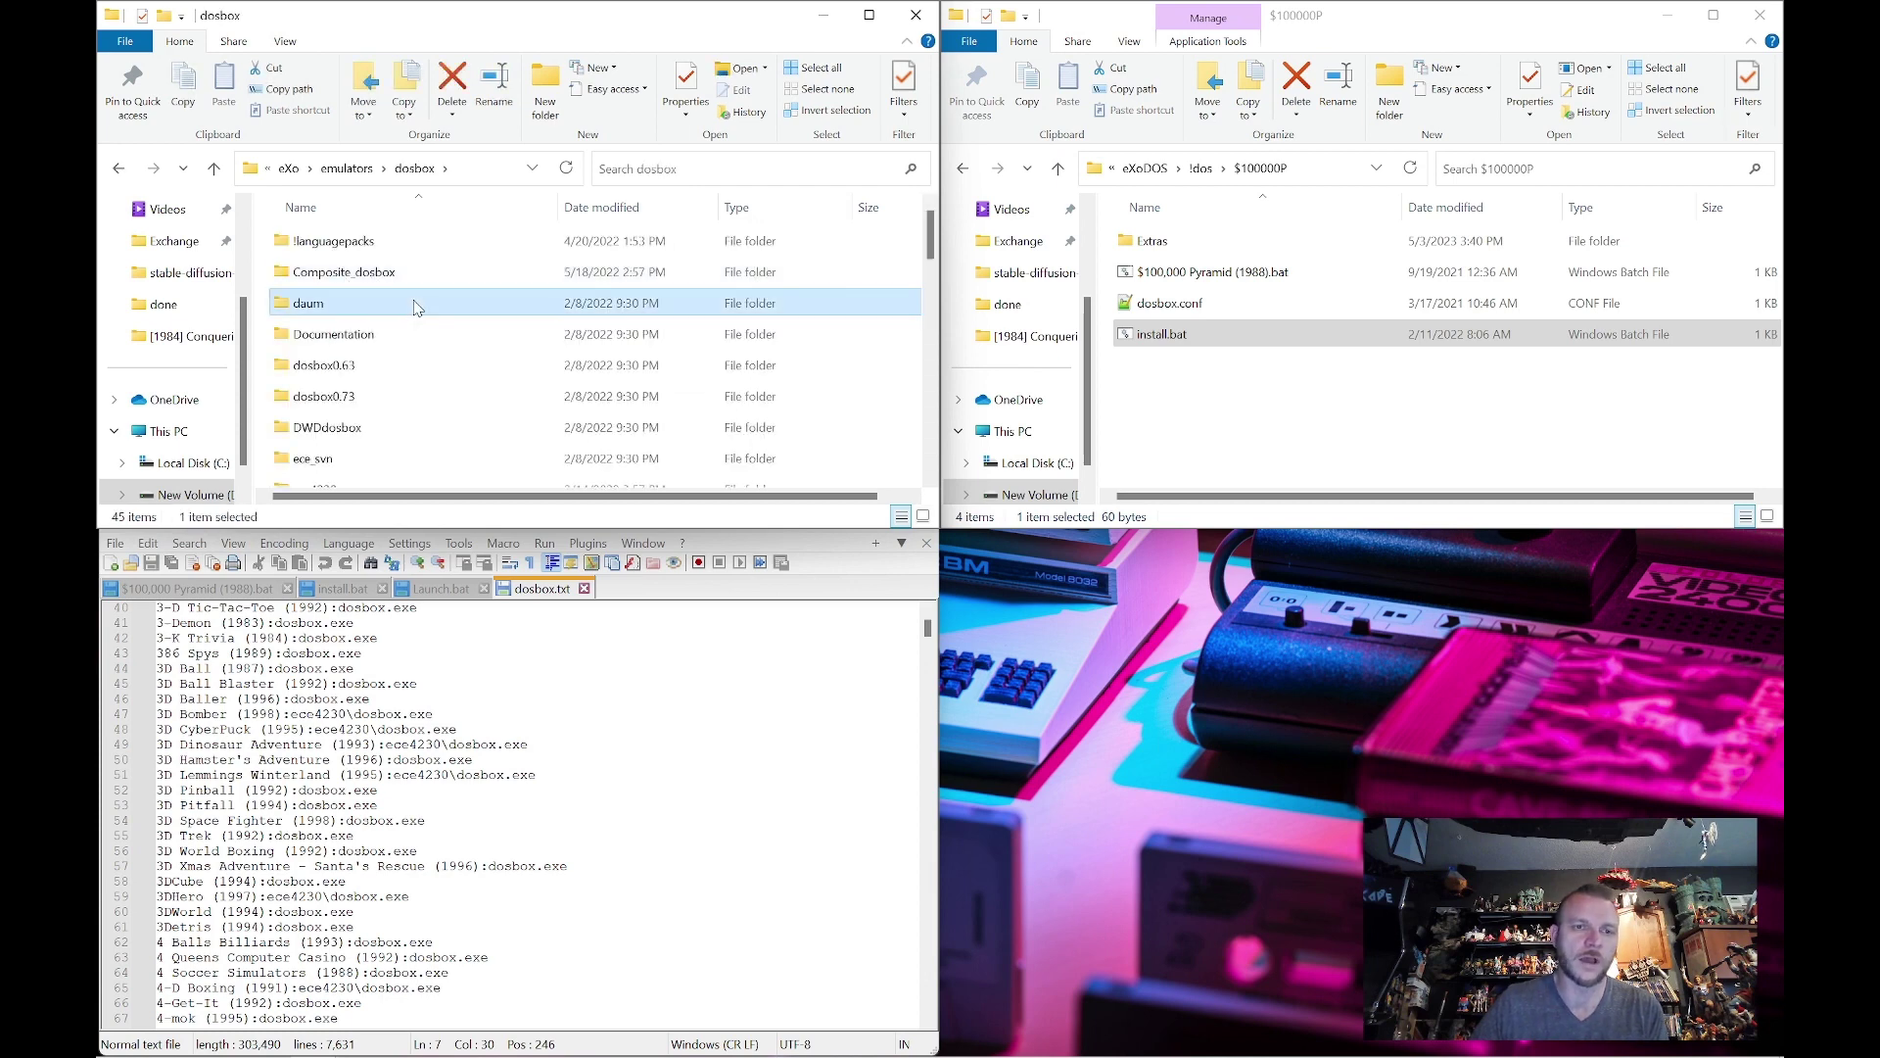
left_click(421, 376)
left_click(410, 399)
scroll(418, 381, "down", 1)
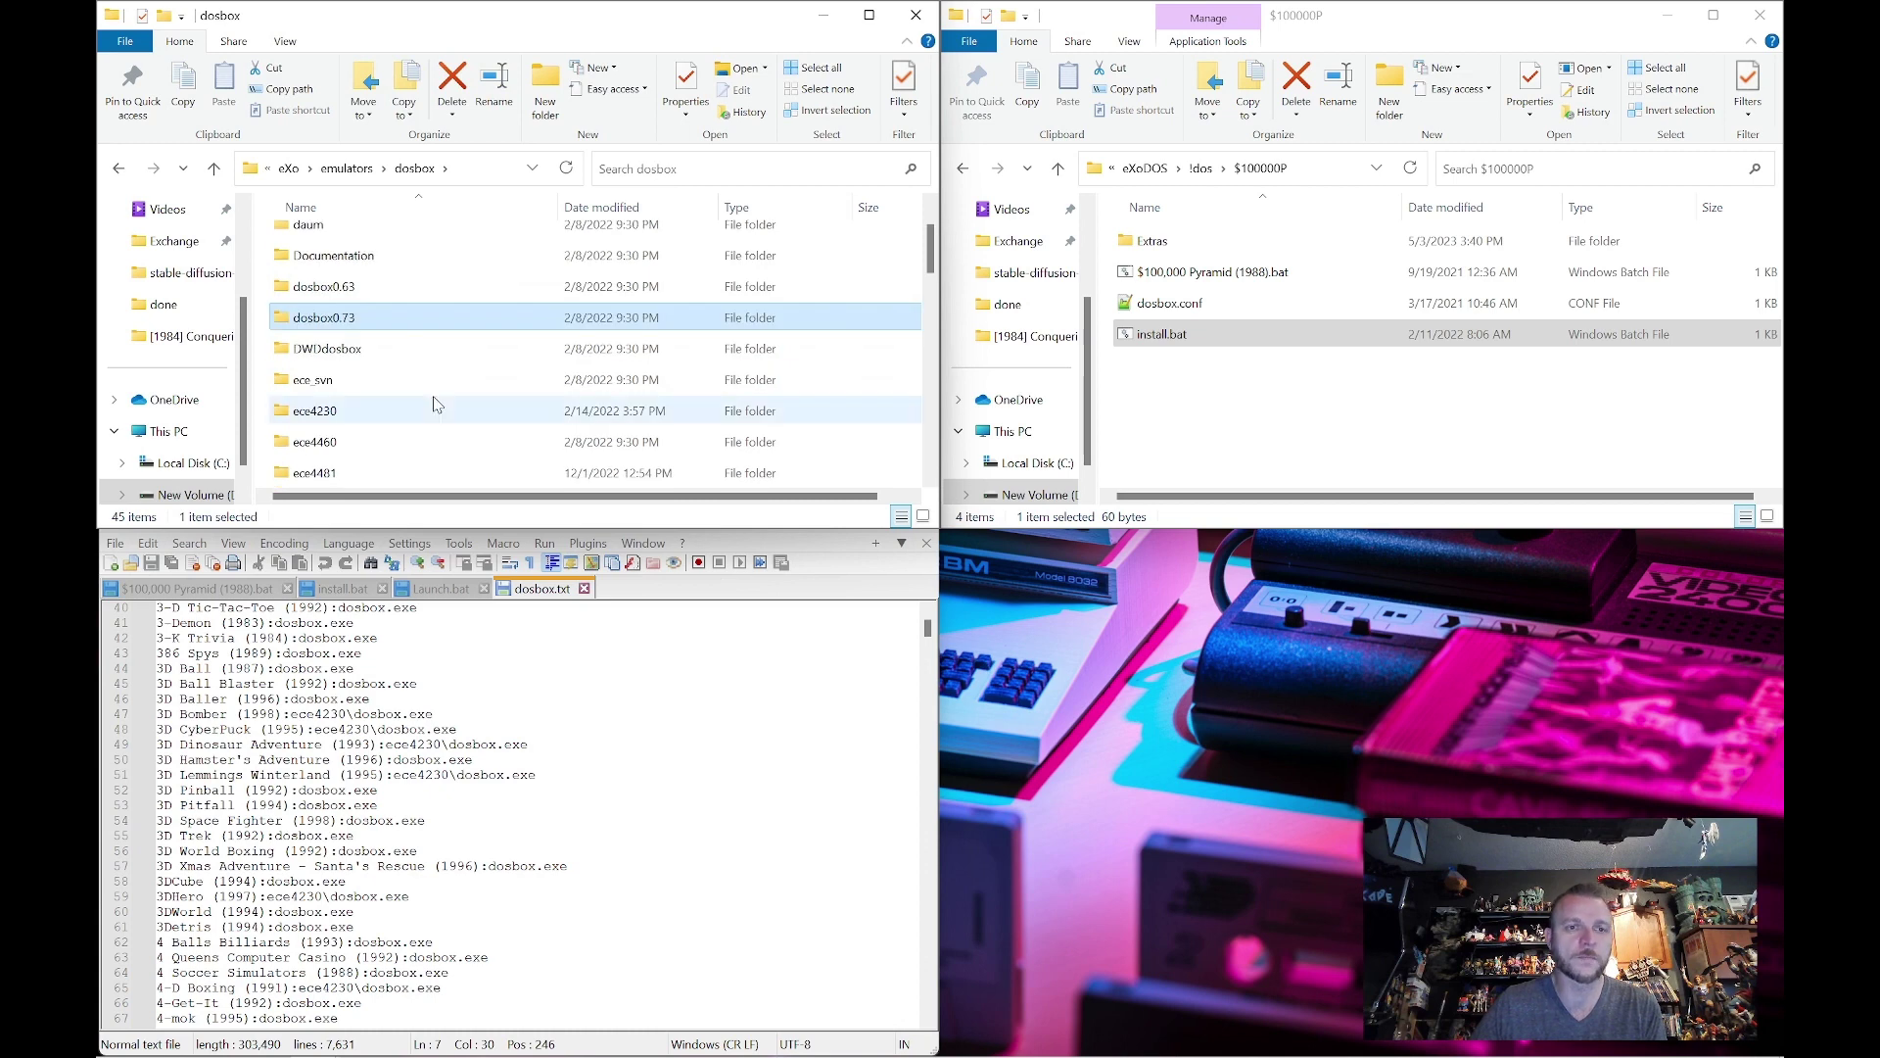
left_click(414, 381)
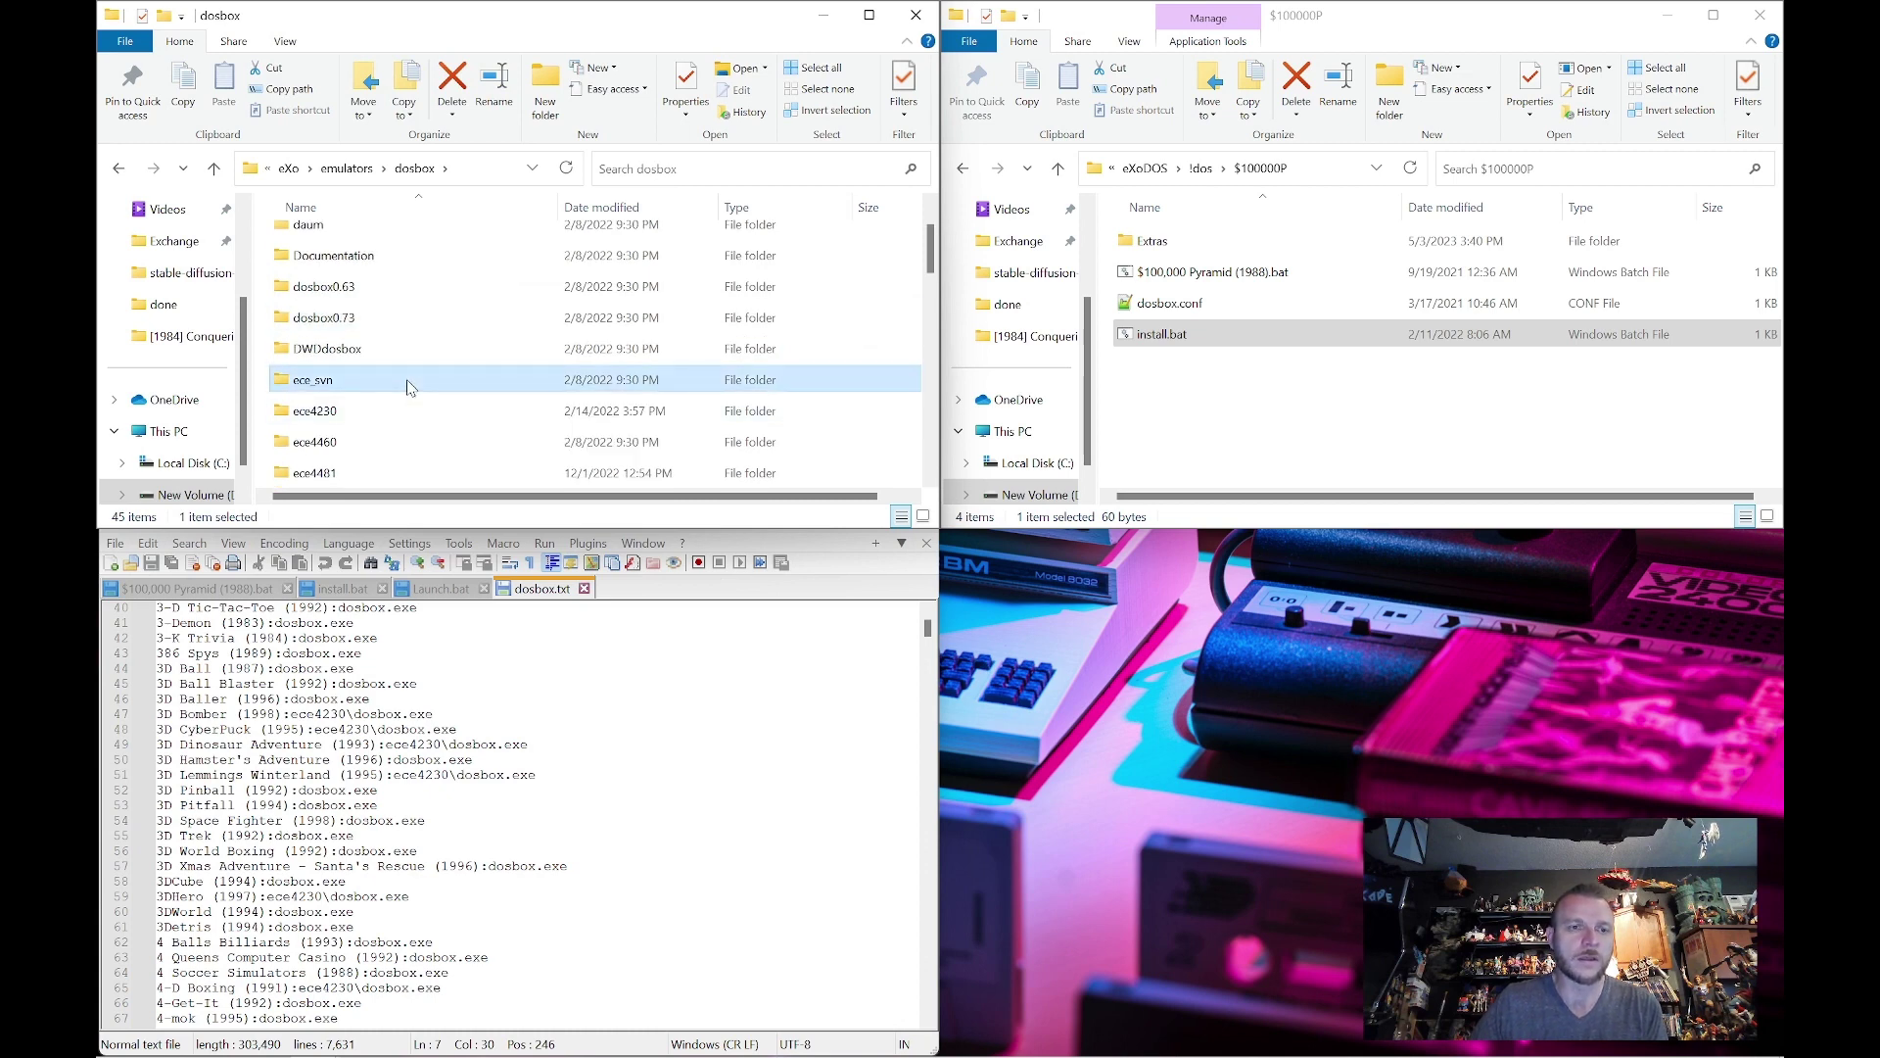
scroll(409, 382, "down", 1)
left_click(357, 326)
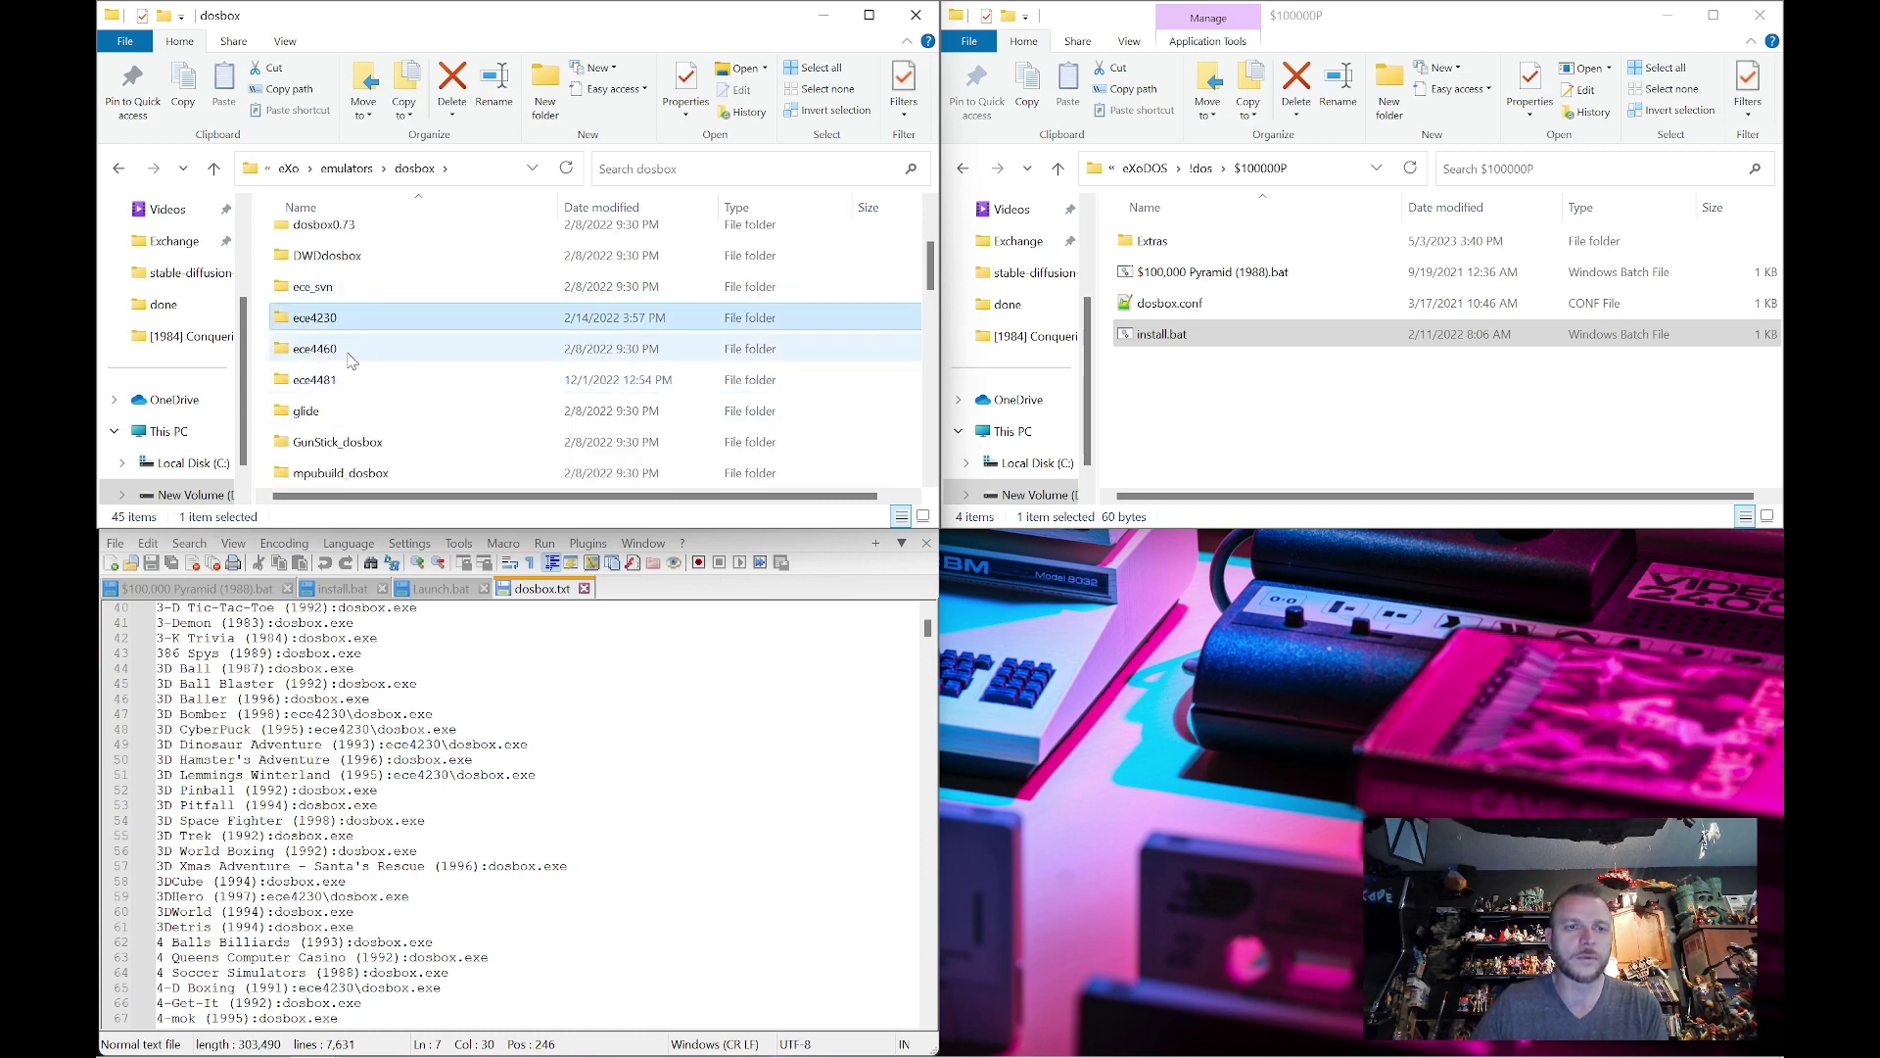
left_click(351, 351)
left_click(345, 390)
scroll(348, 387, "down", 2)
Look over the GunStick_dosbox, mpubuild_dosbox, staging0.80.1, x, x2 and tc_dosbox folders
left_click(391, 262)
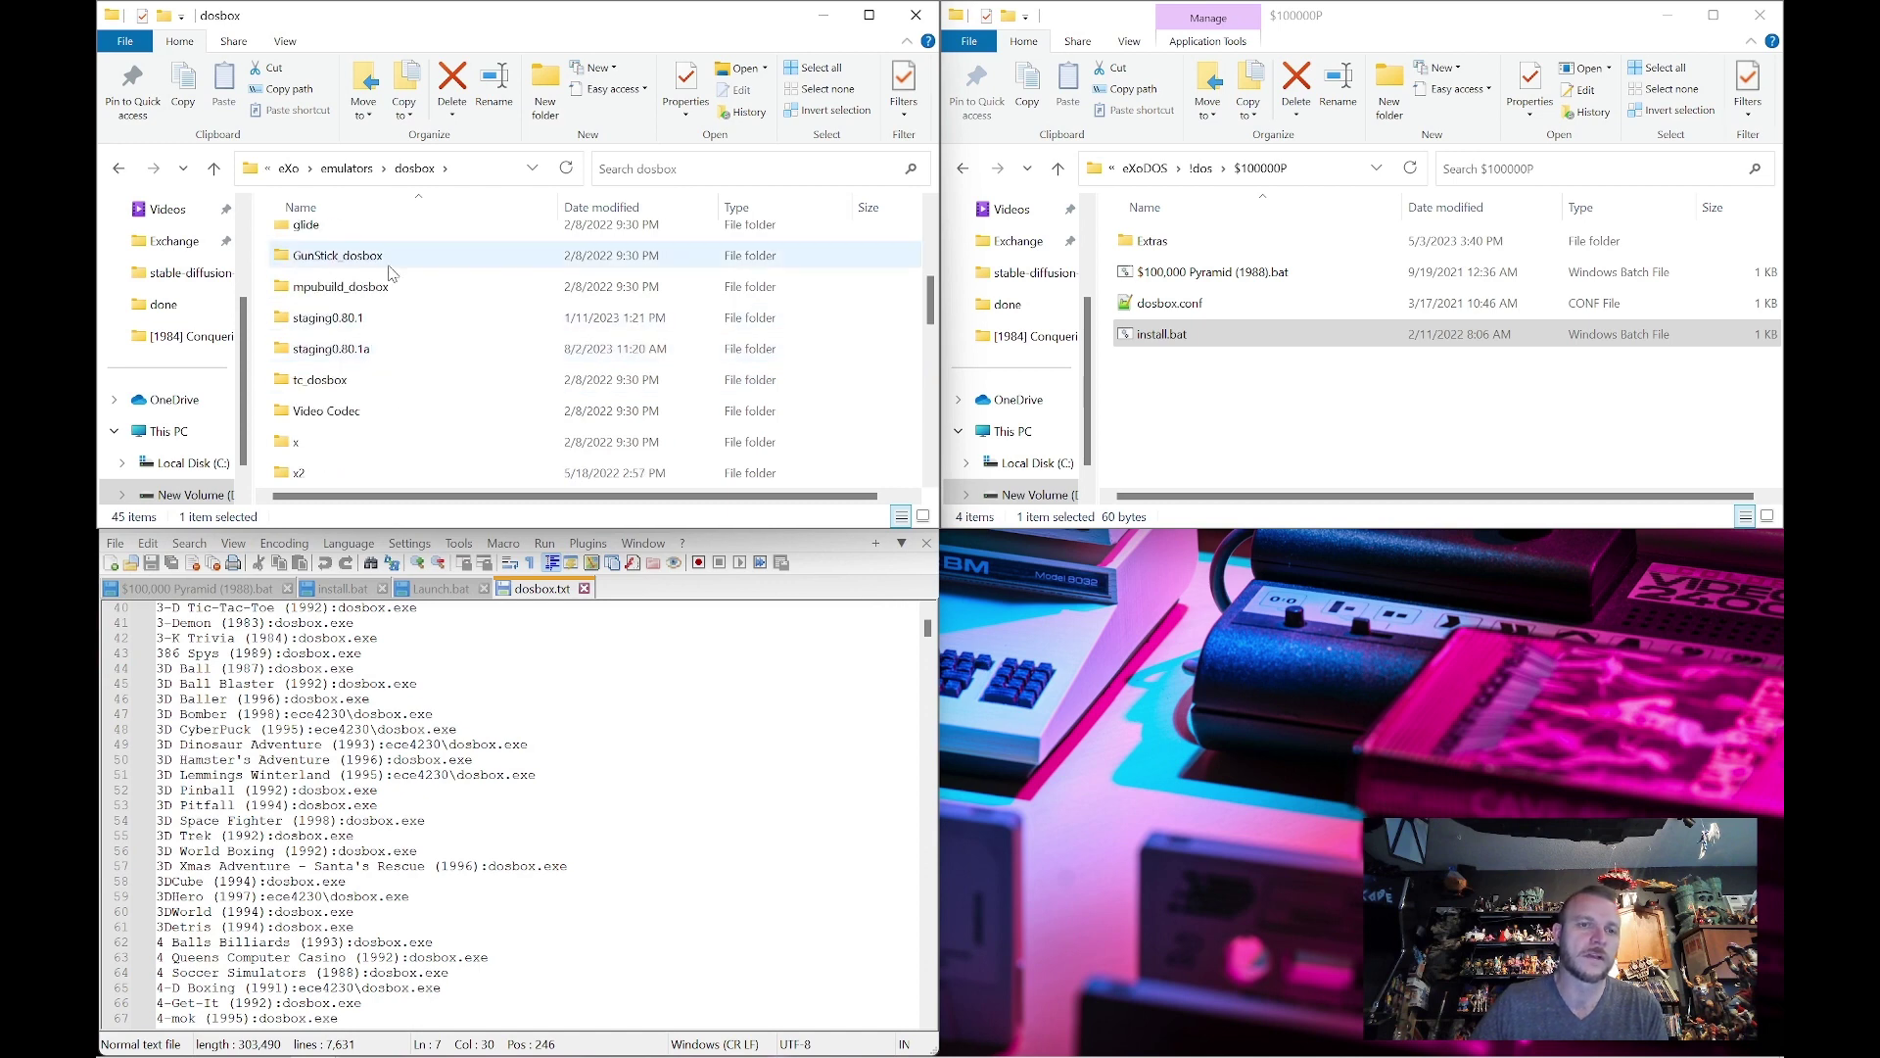
left_click(390, 288)
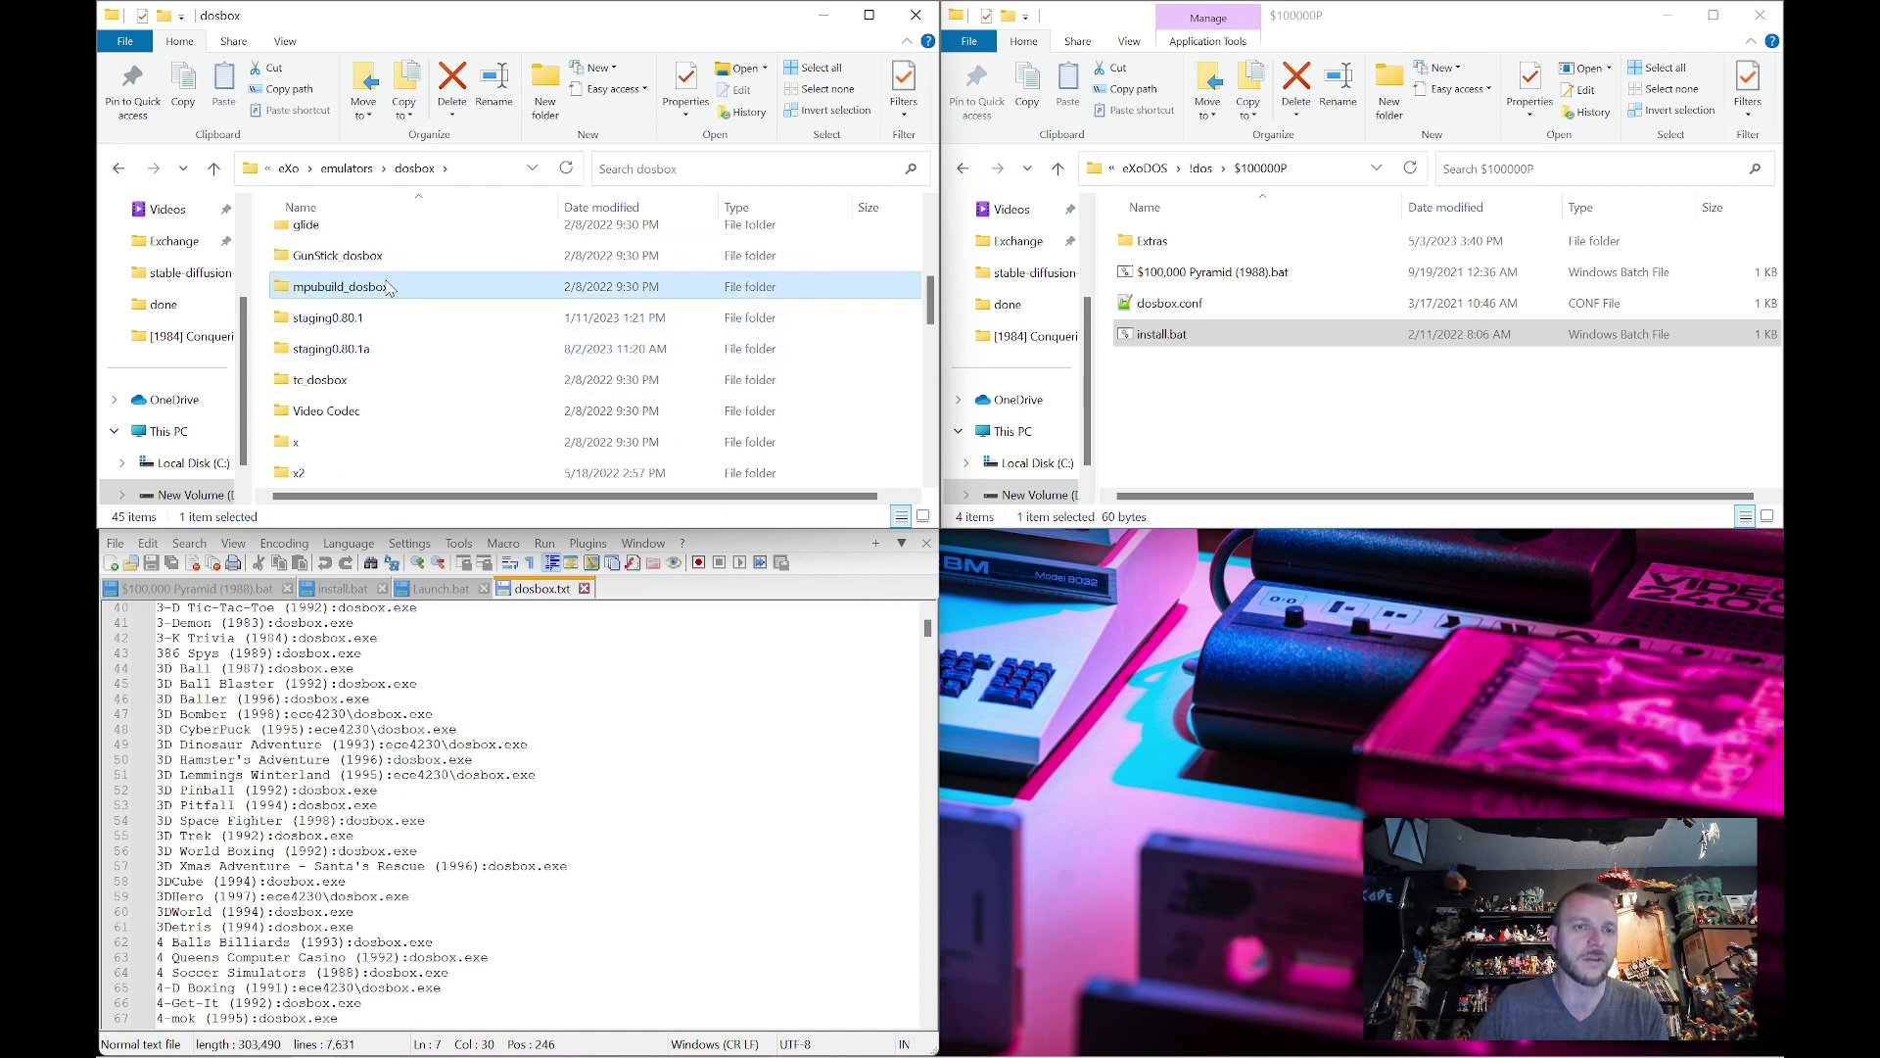
left_click(391, 322)
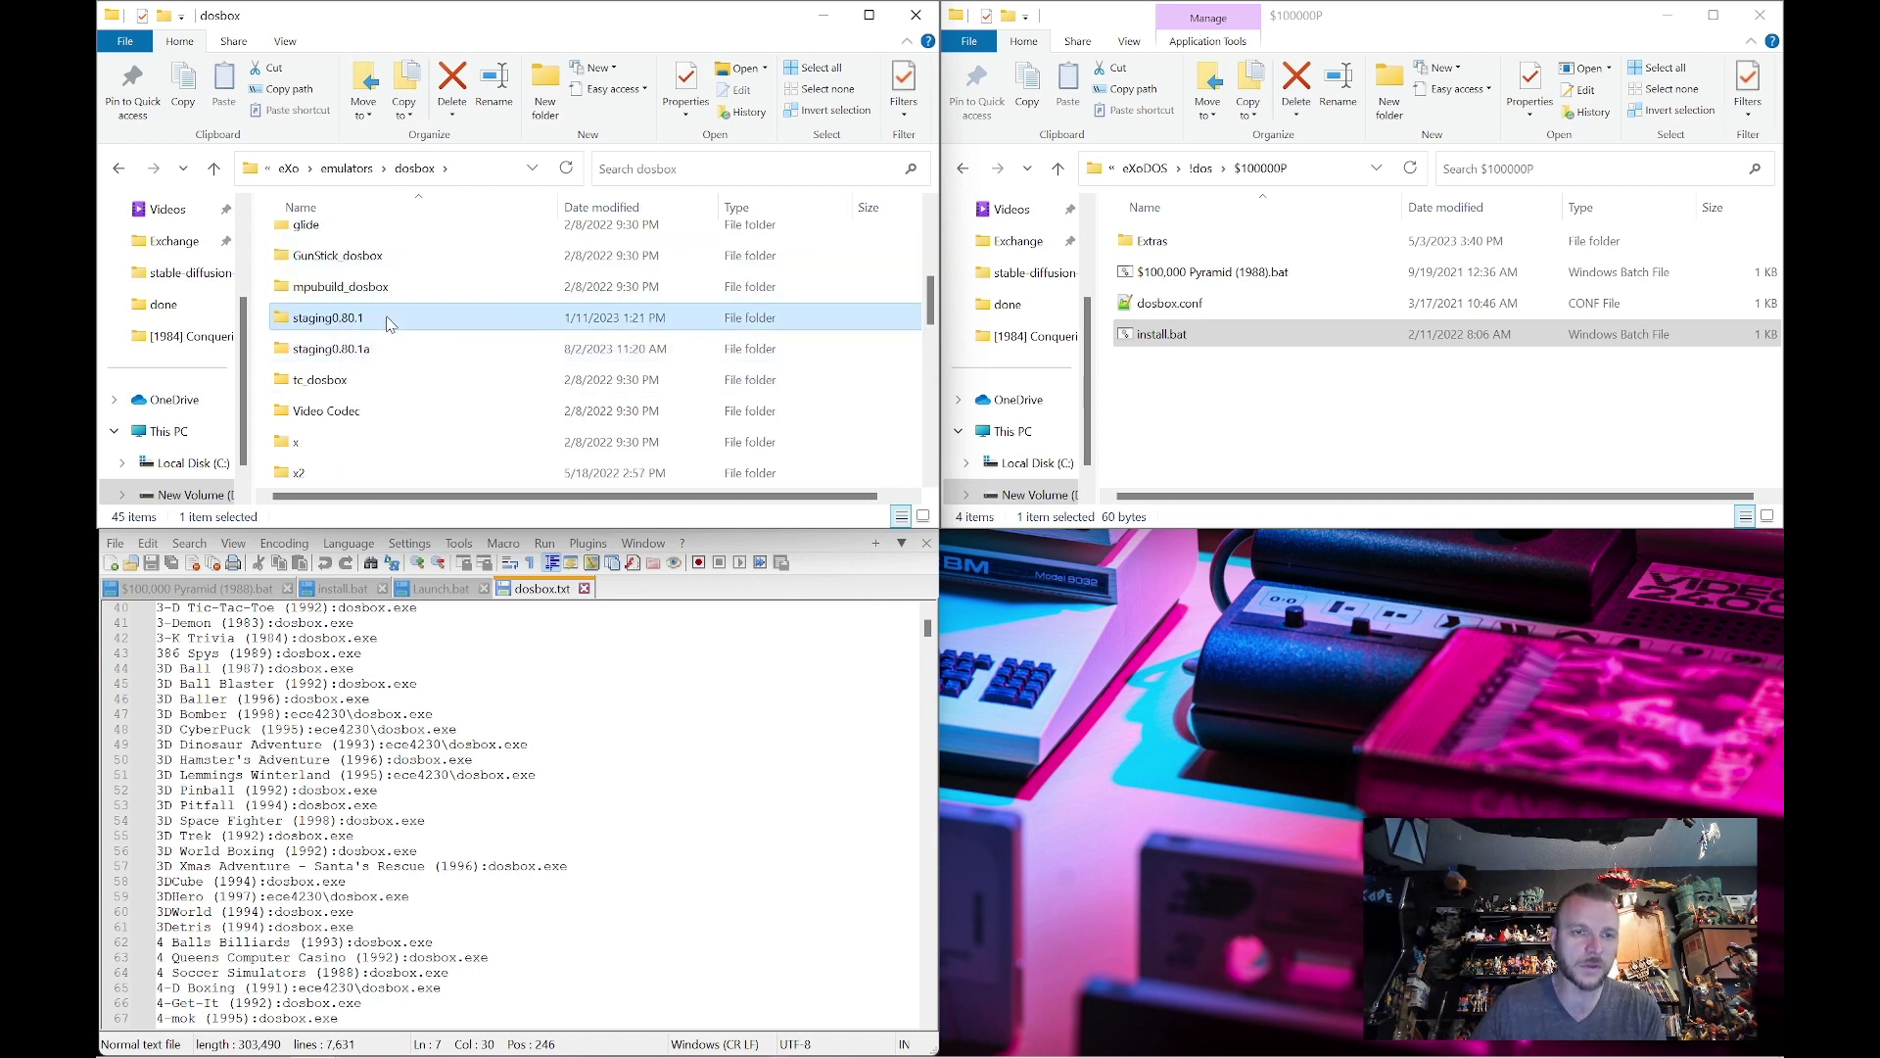
scroll(392, 321, "down", 1)
left_click(350, 348)
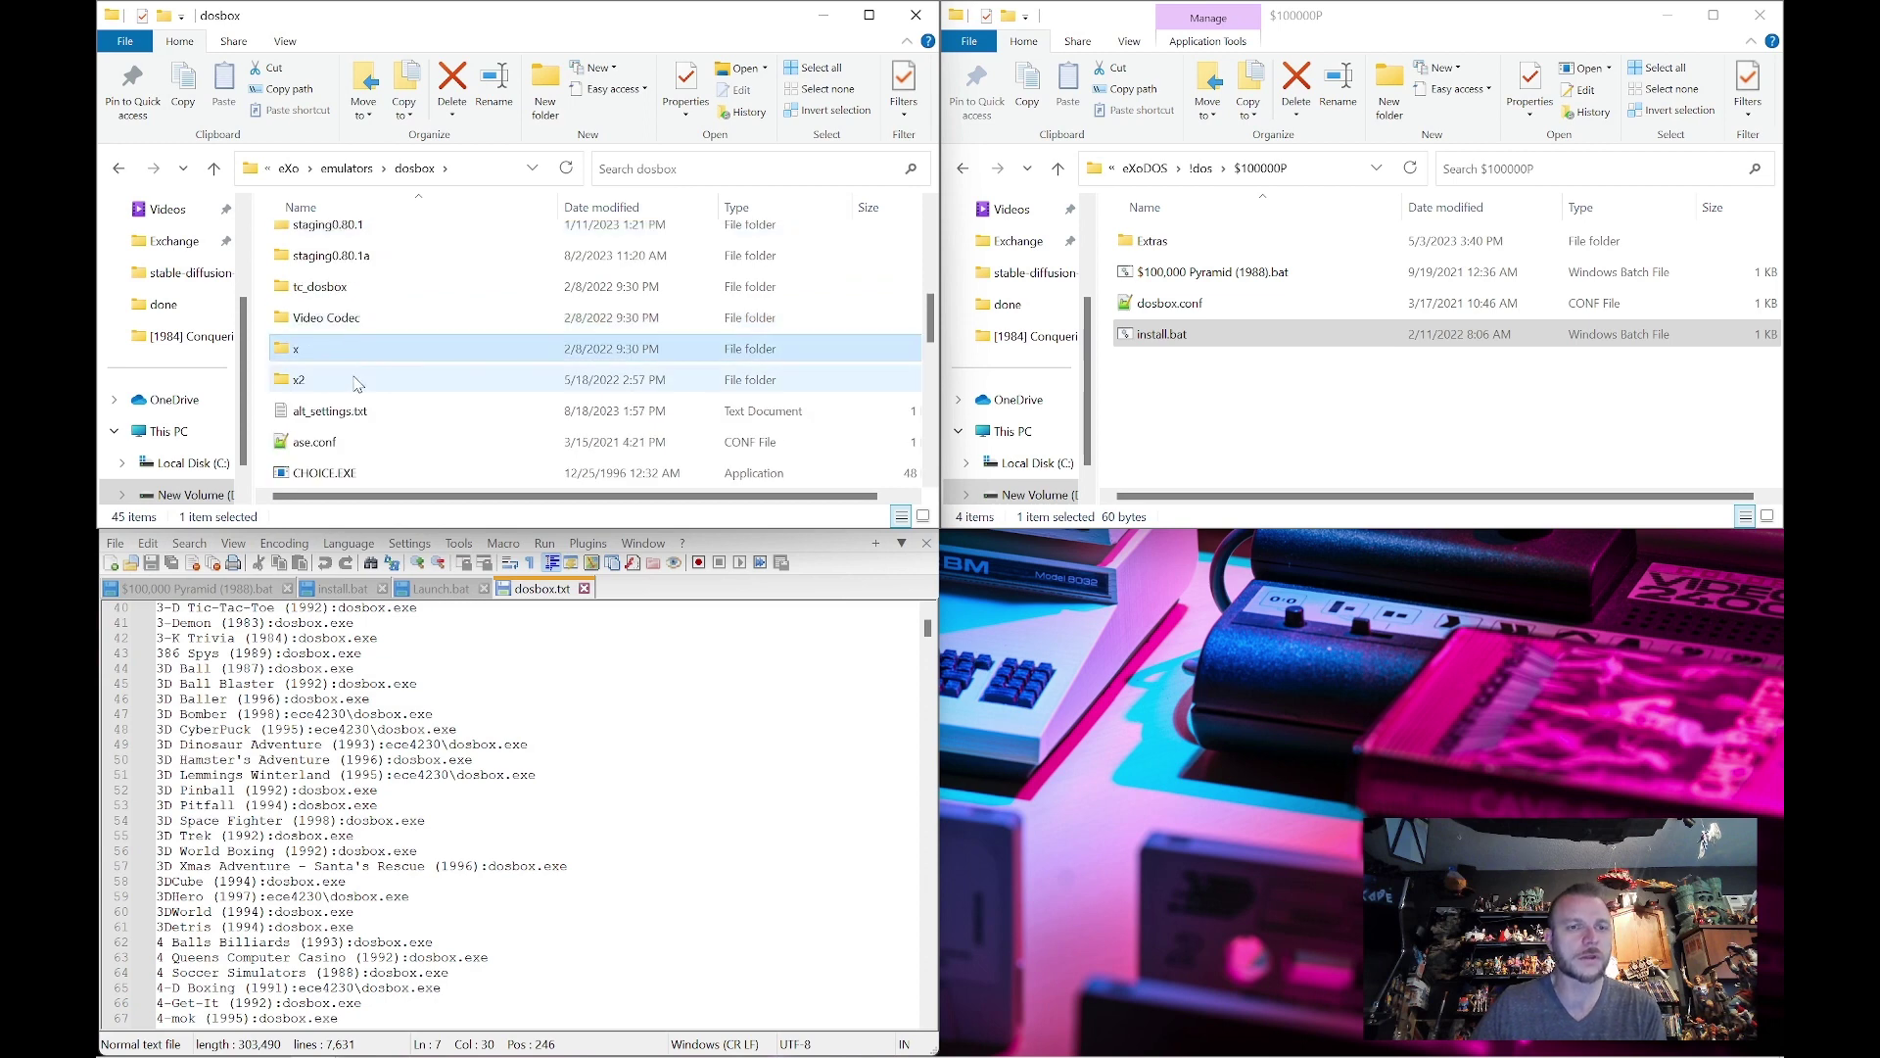
left_click(356, 381)
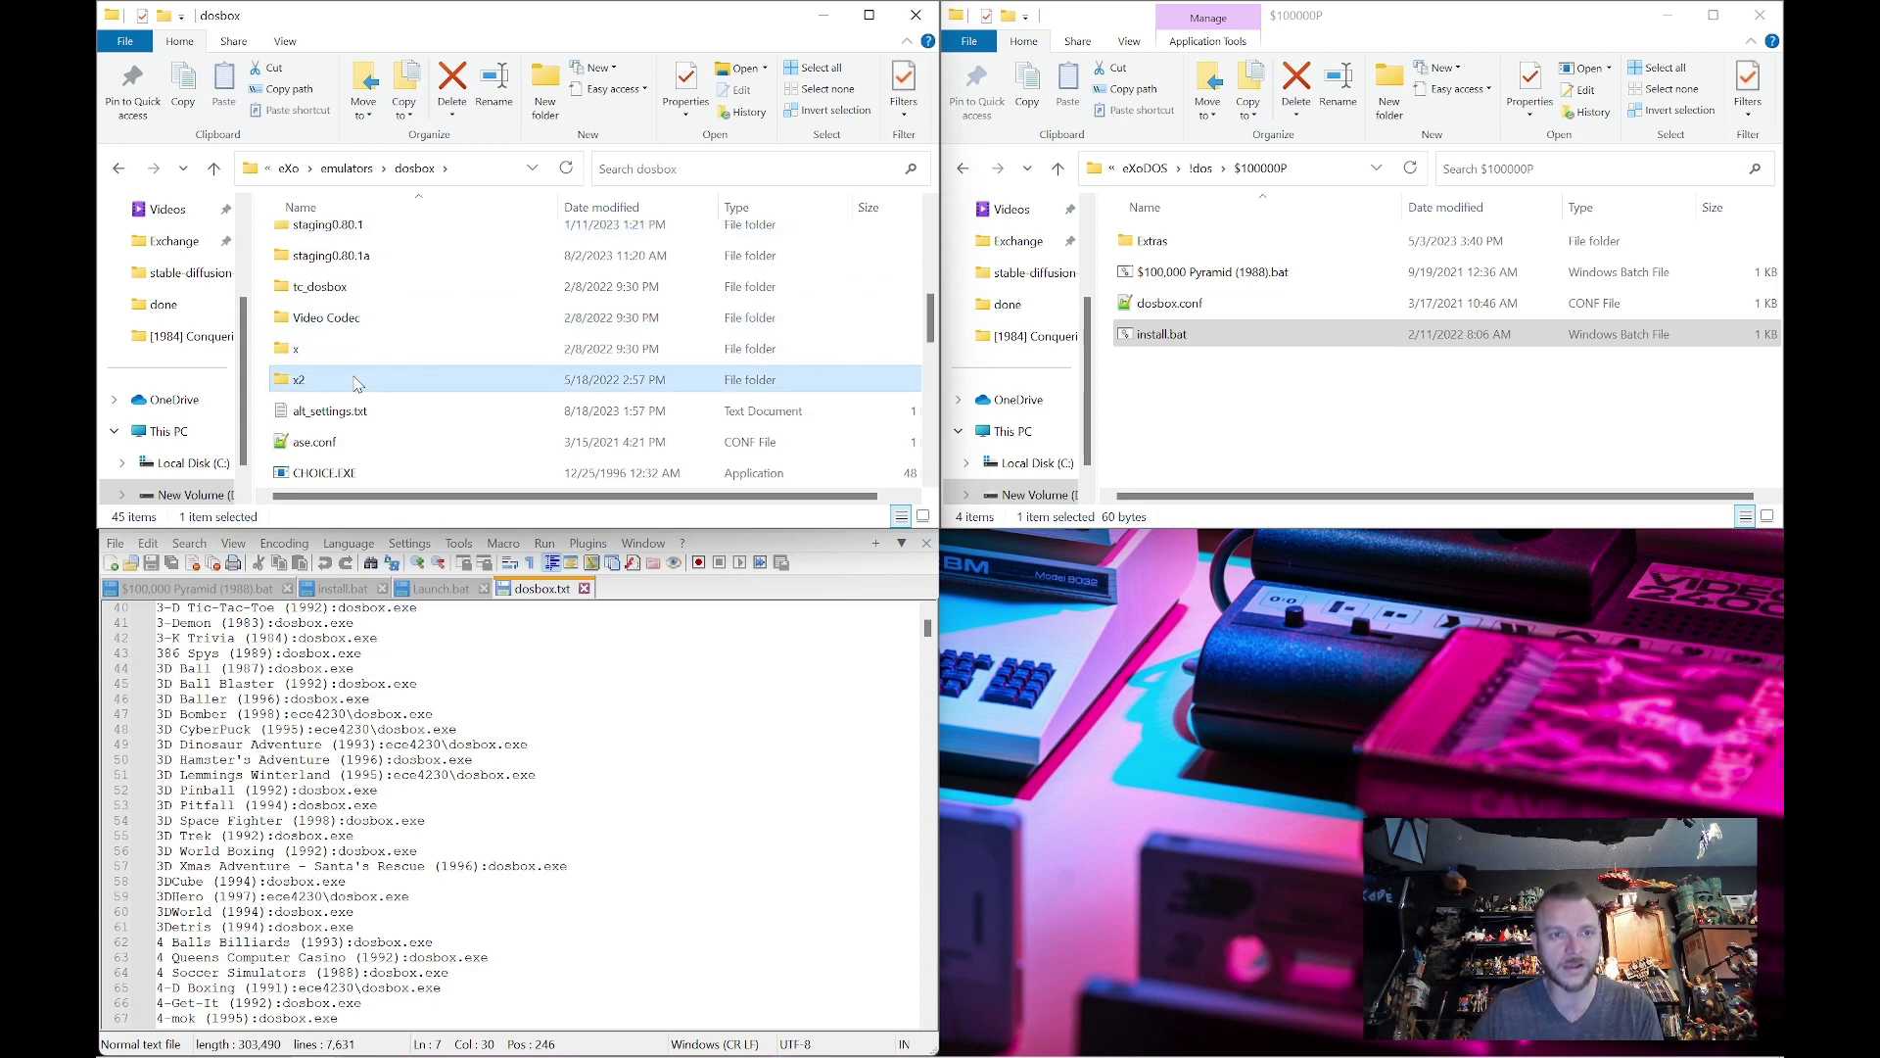
left_click(385, 287)
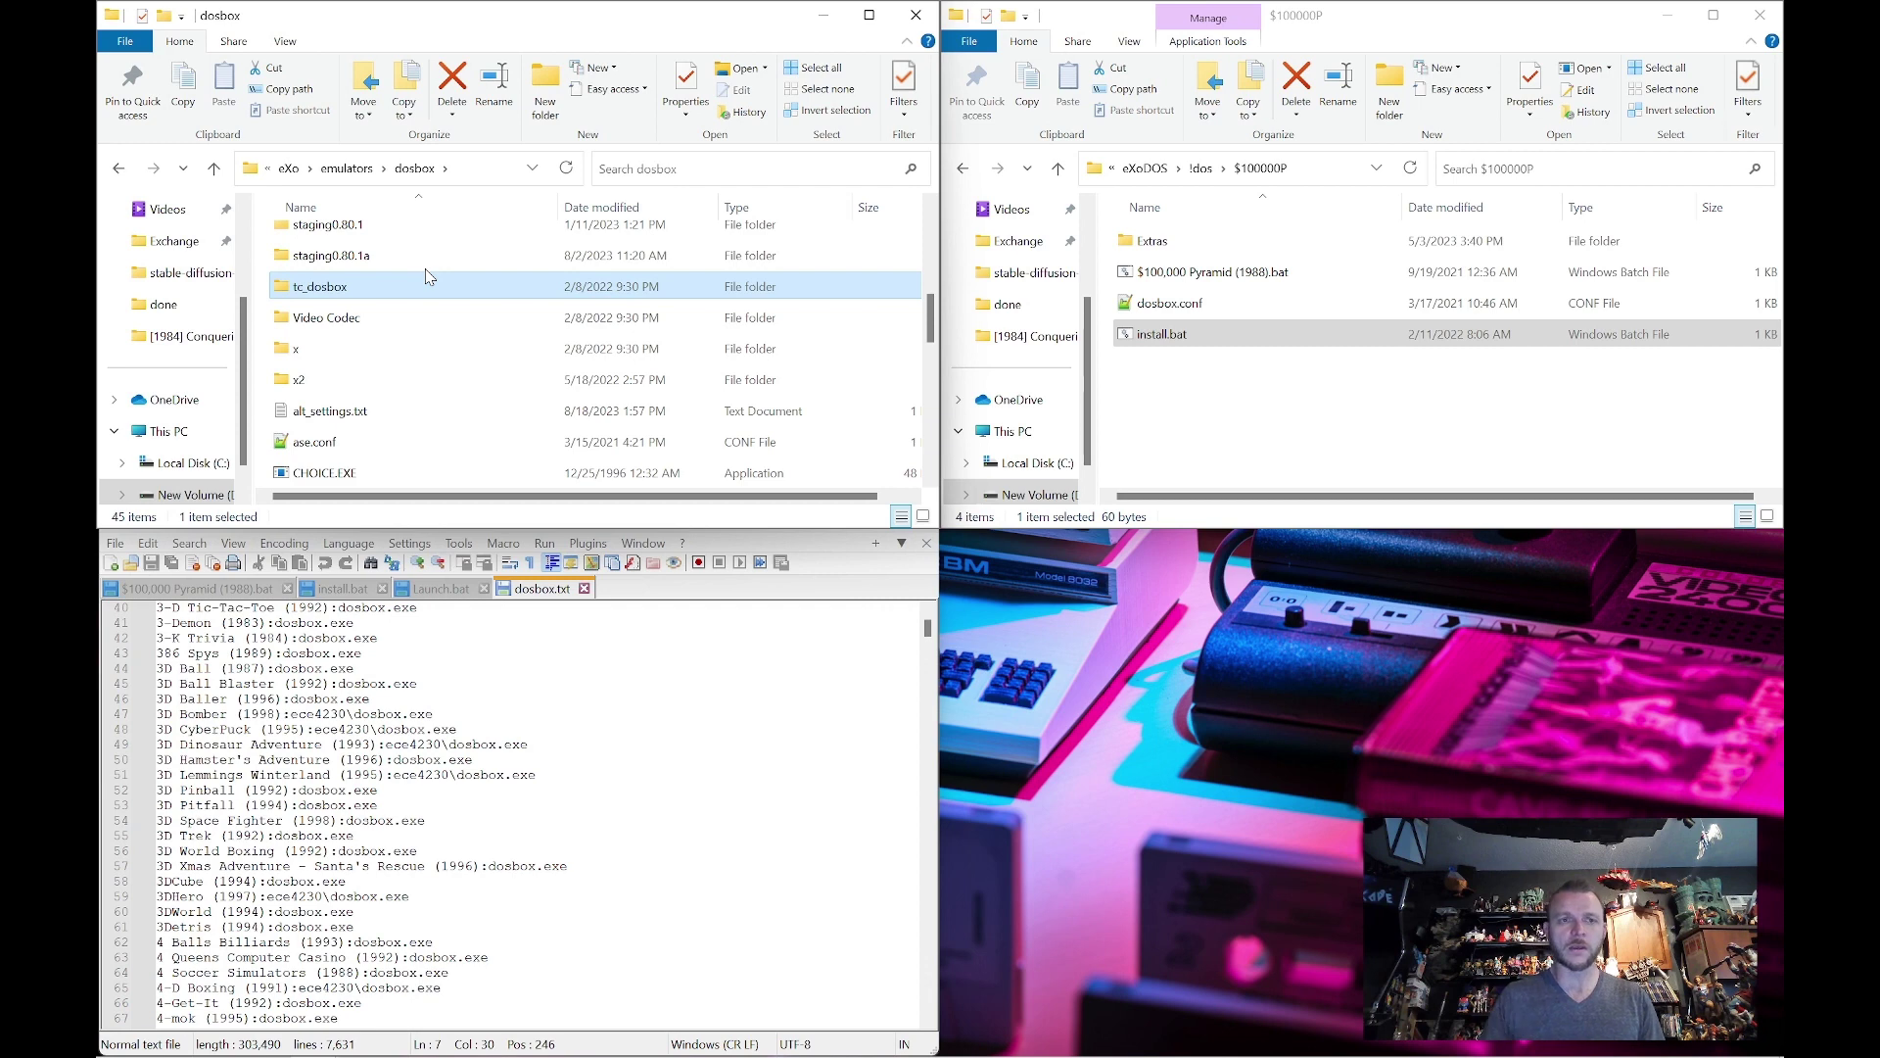
scroll(431, 284, "up", 4)
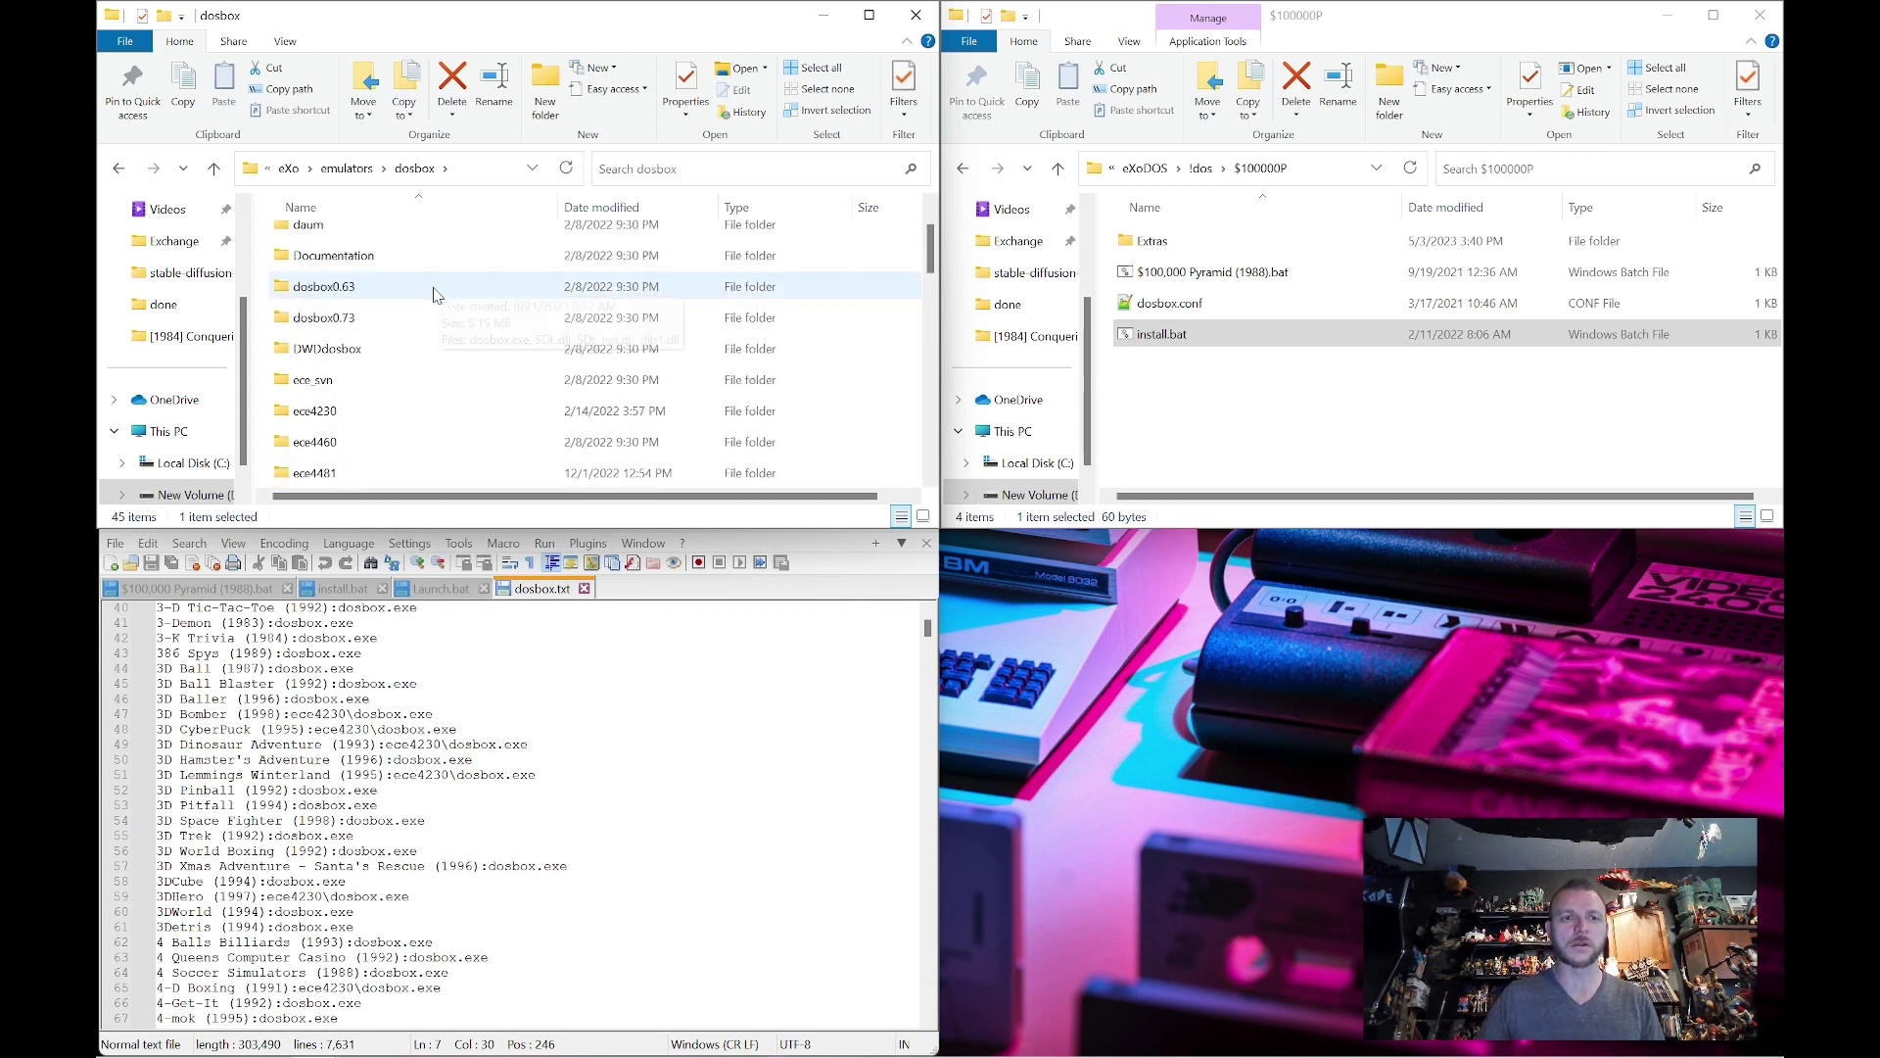
scroll(434, 295, "down", 1)
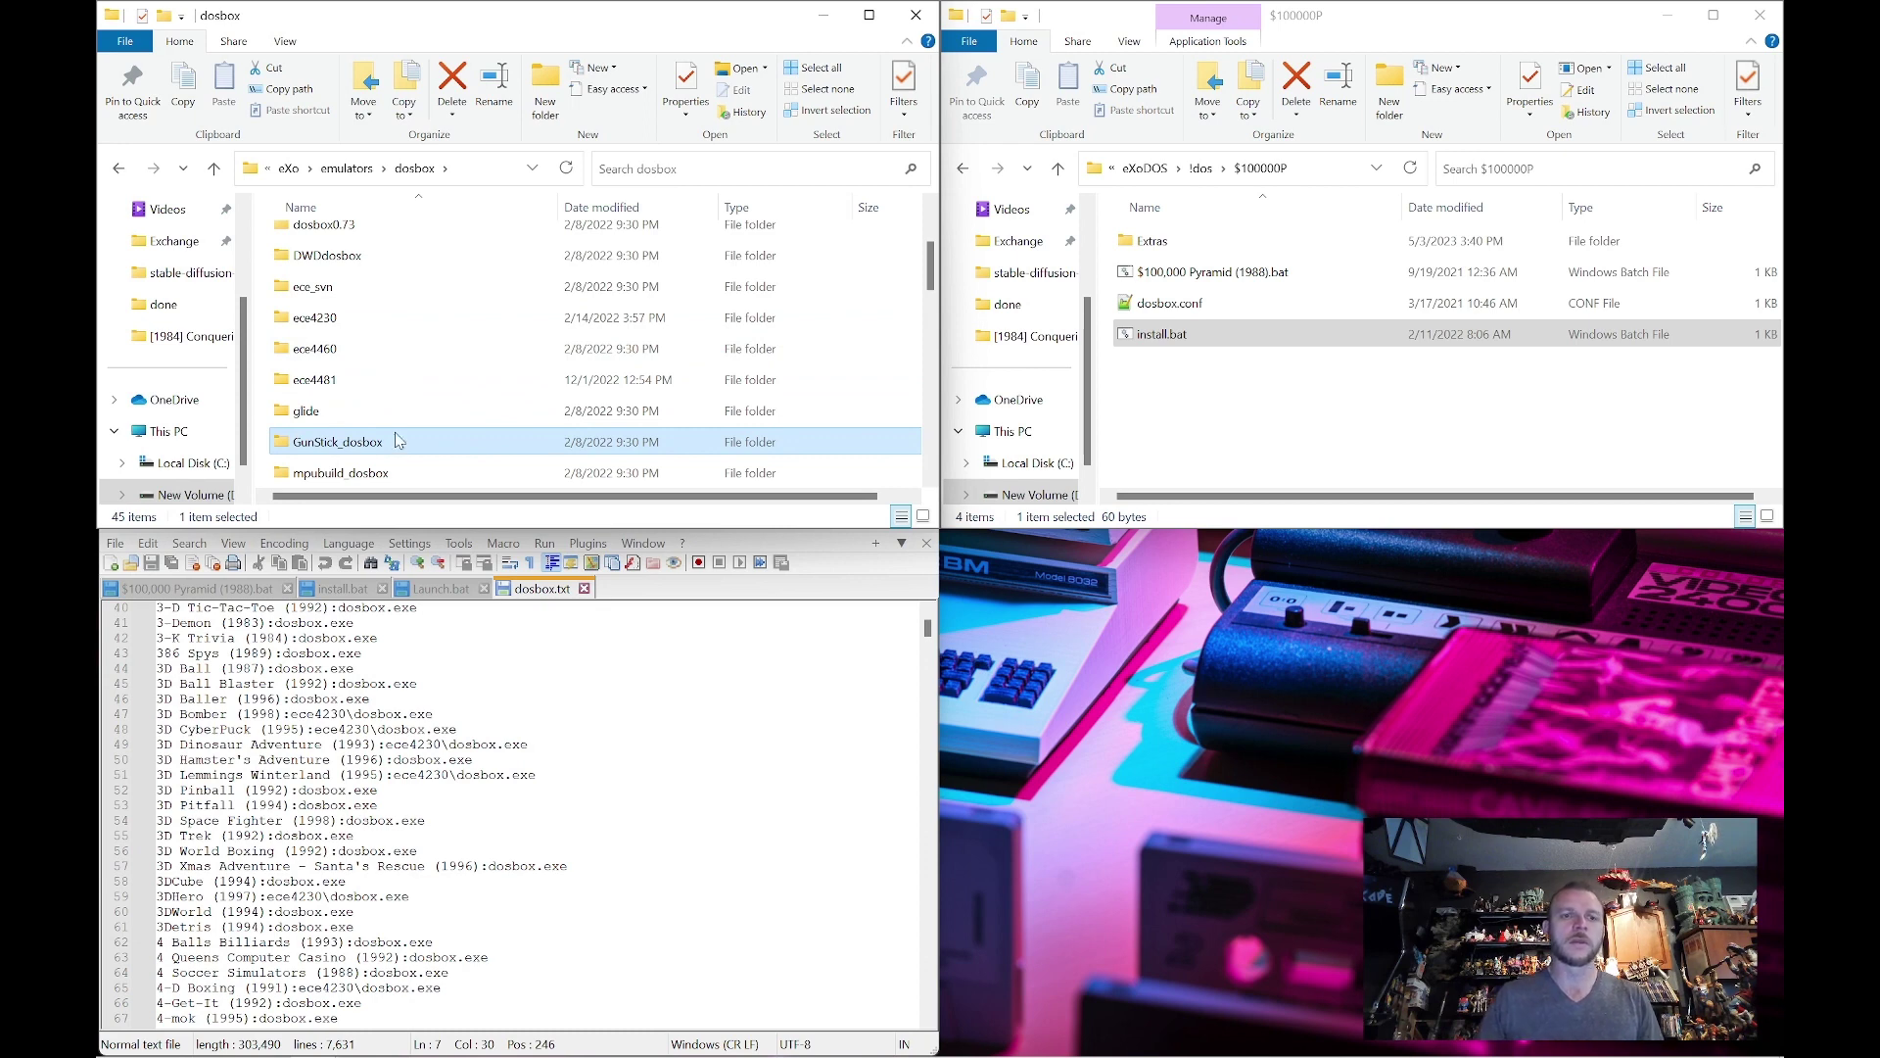
left_click(345, 385)
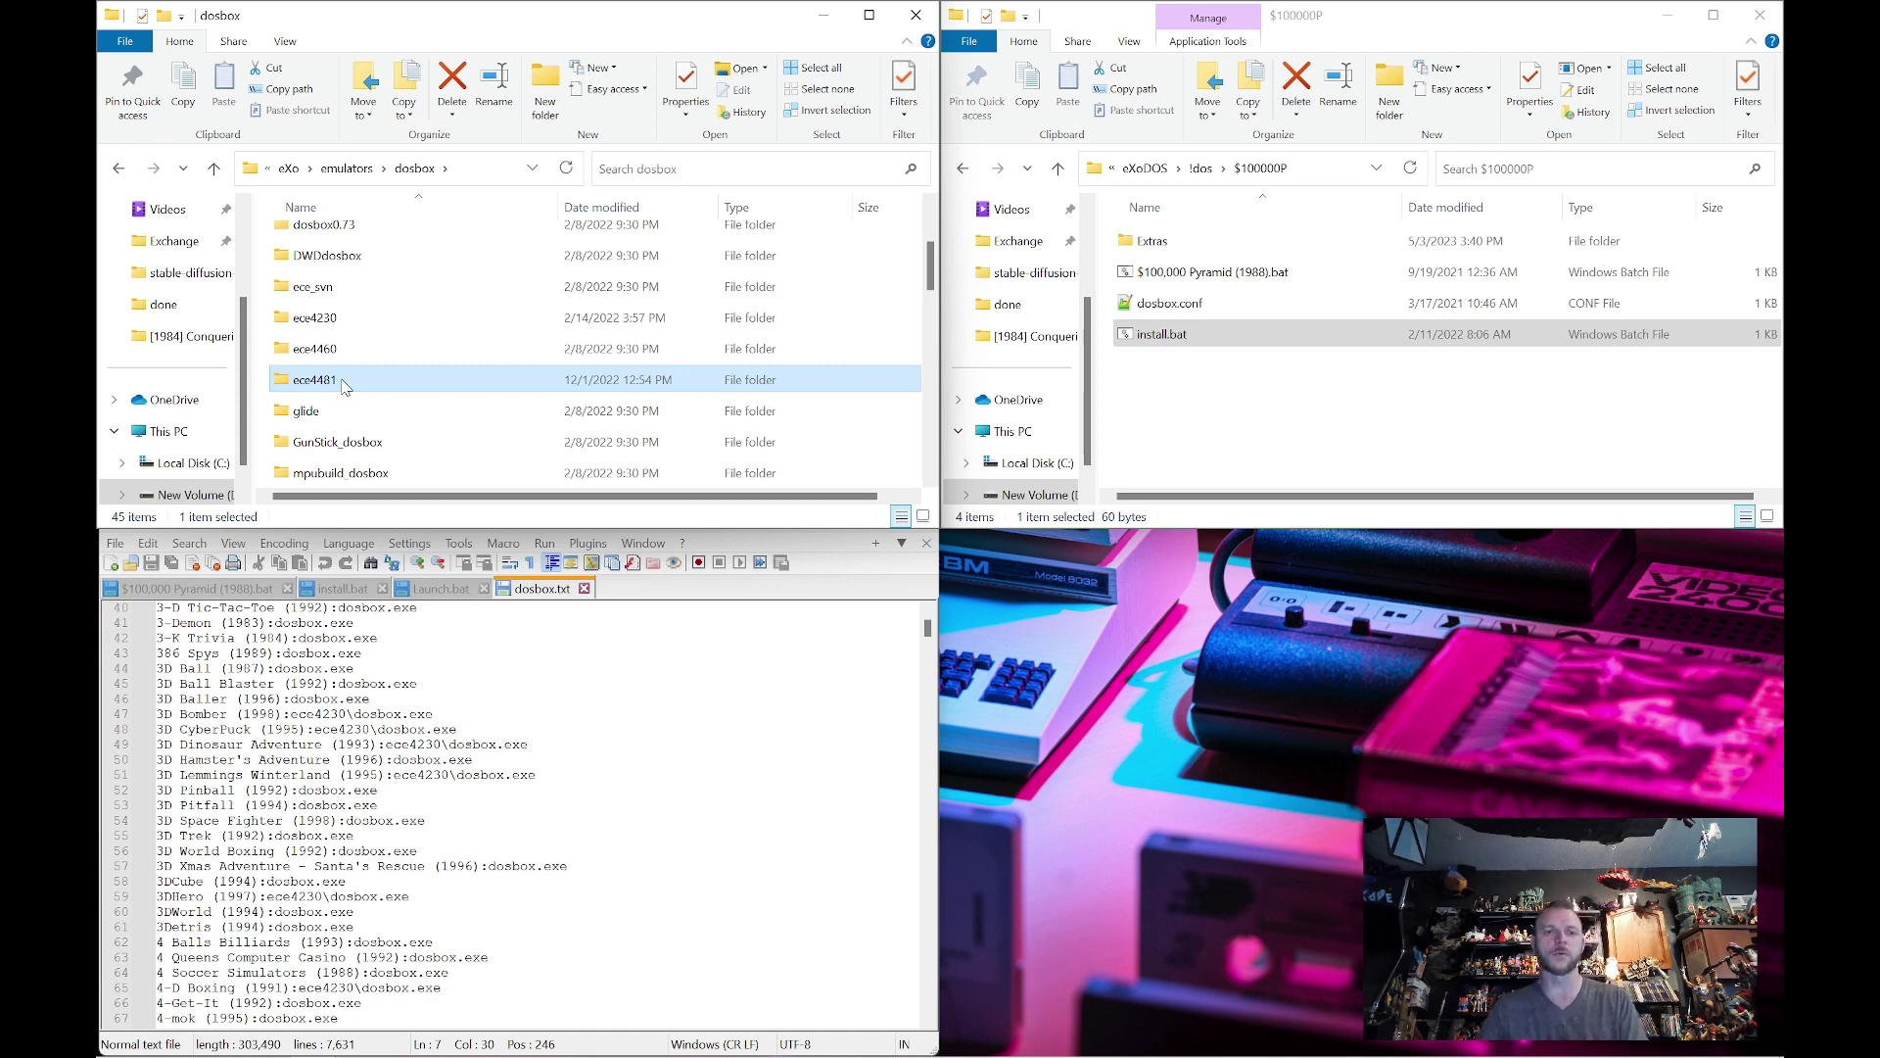
scroll(344, 385, "down", 2)
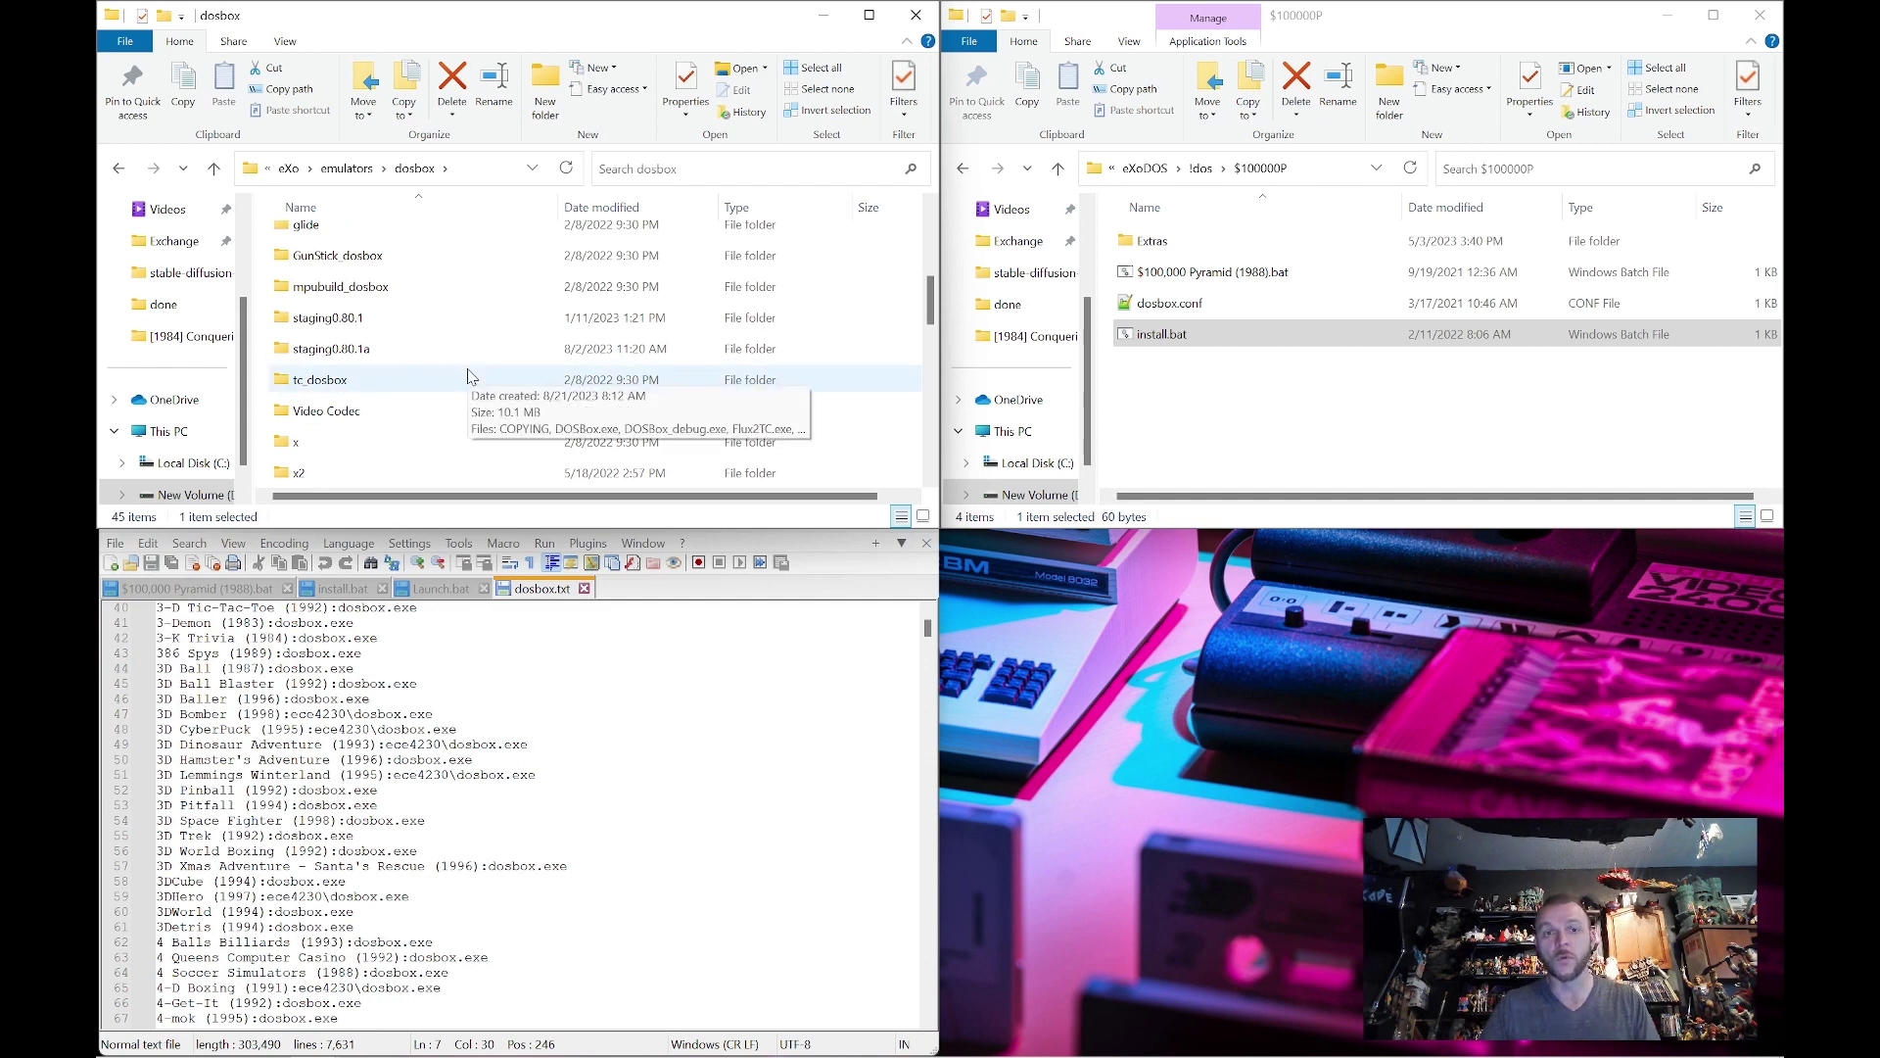
scroll(469, 377, "up", 1)
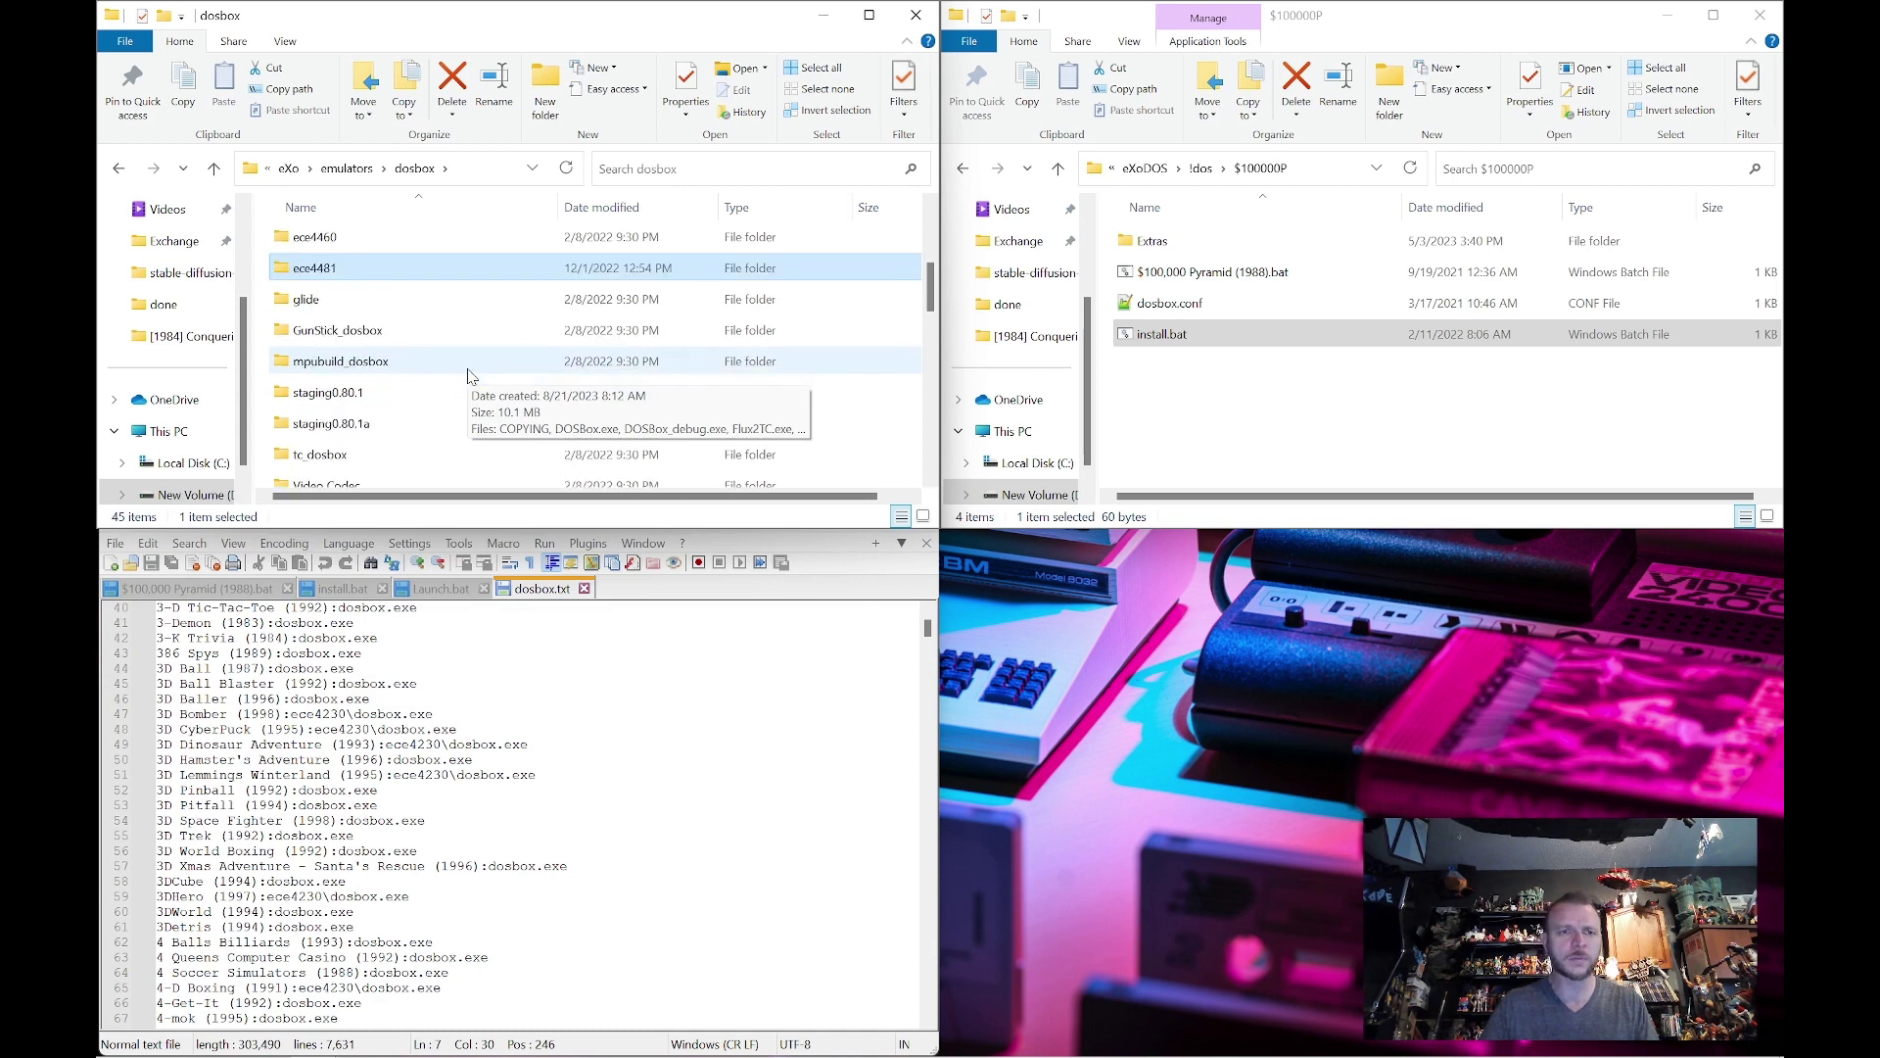
scroll(468, 377, "down", 2)
left_click(363, 352)
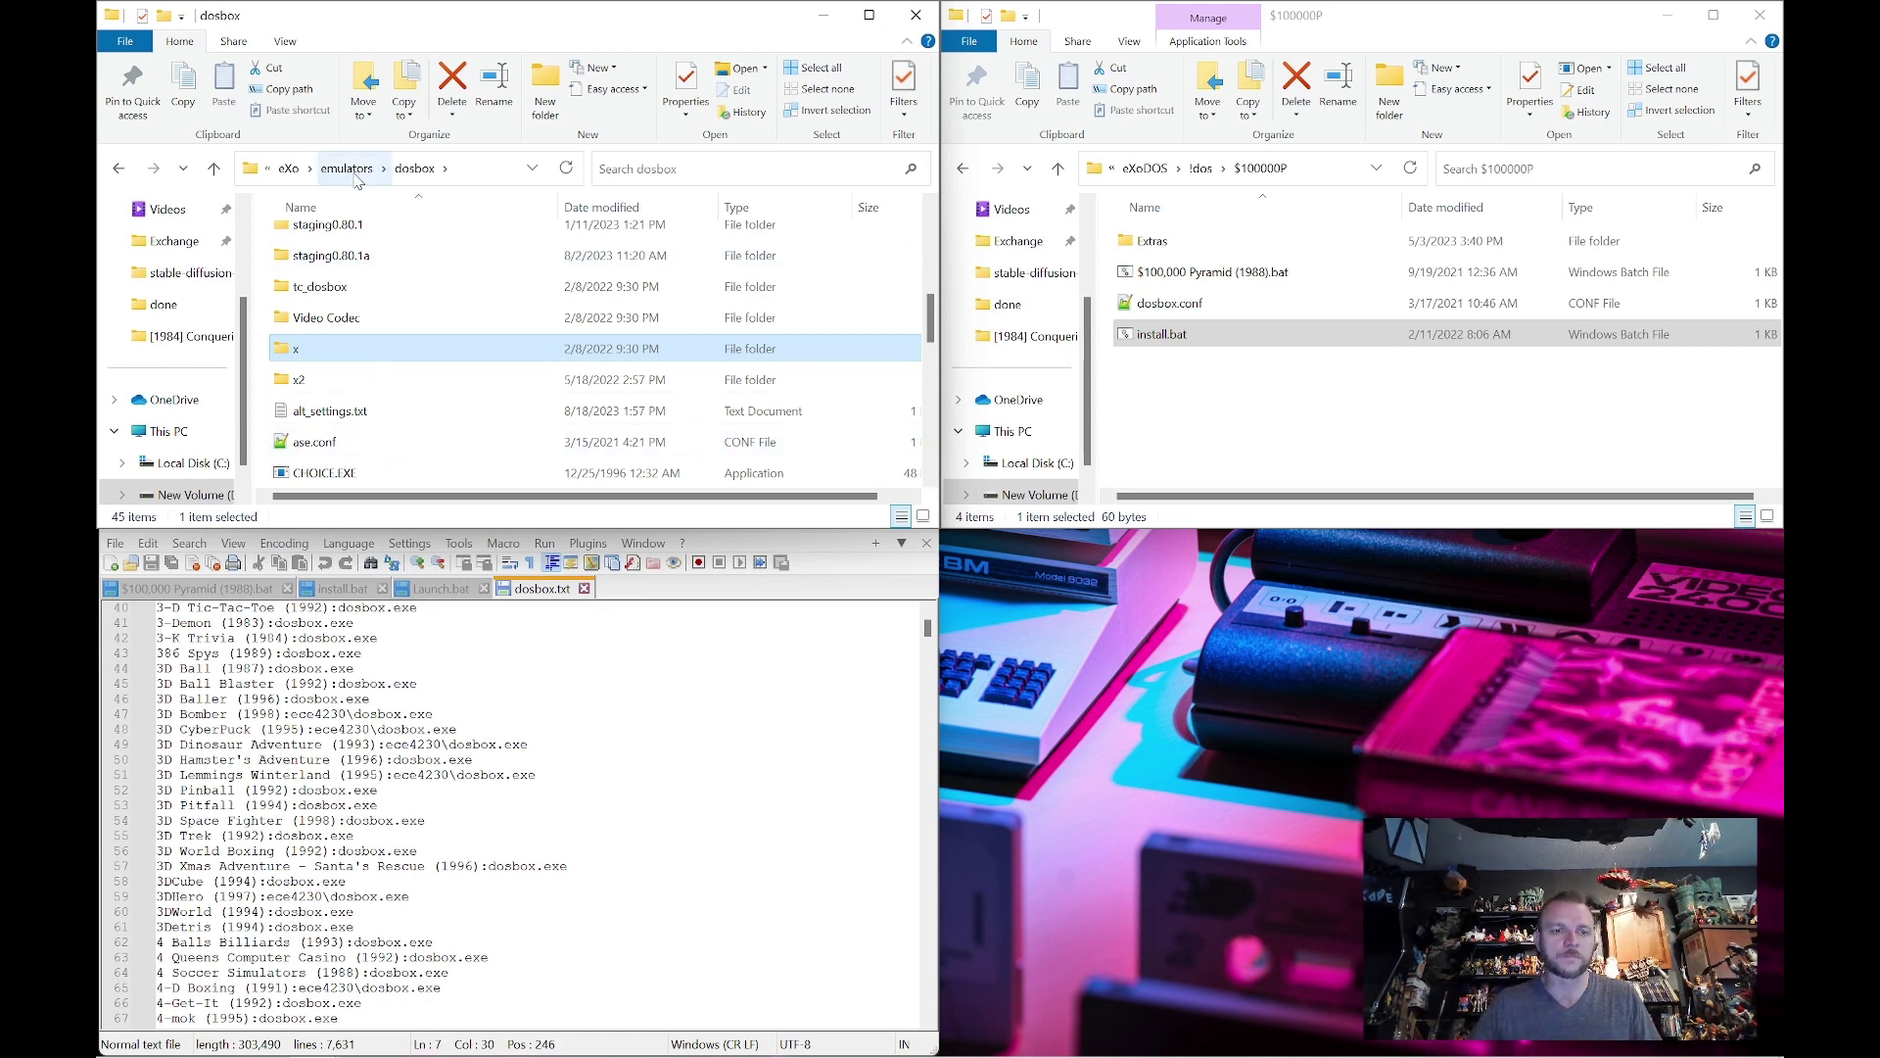
left_click(538, 668)
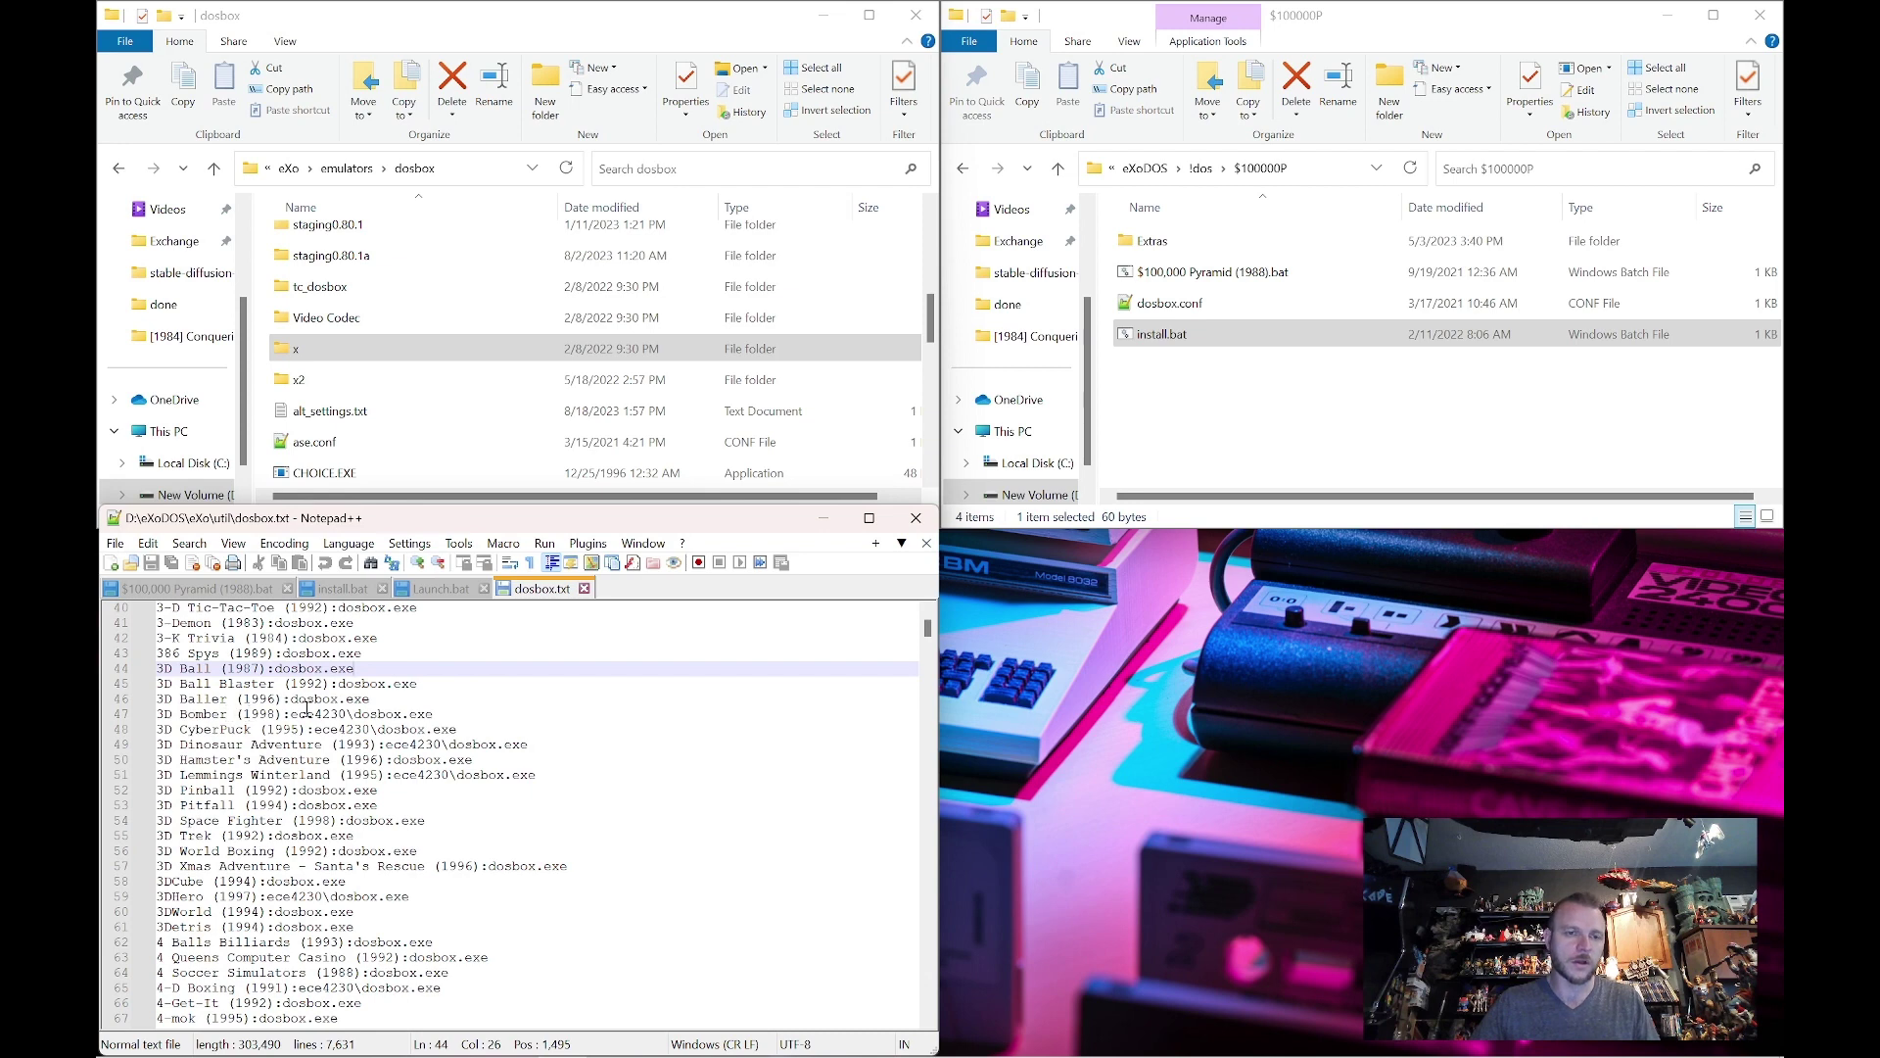
left_click_drag(291, 713, 351, 715)
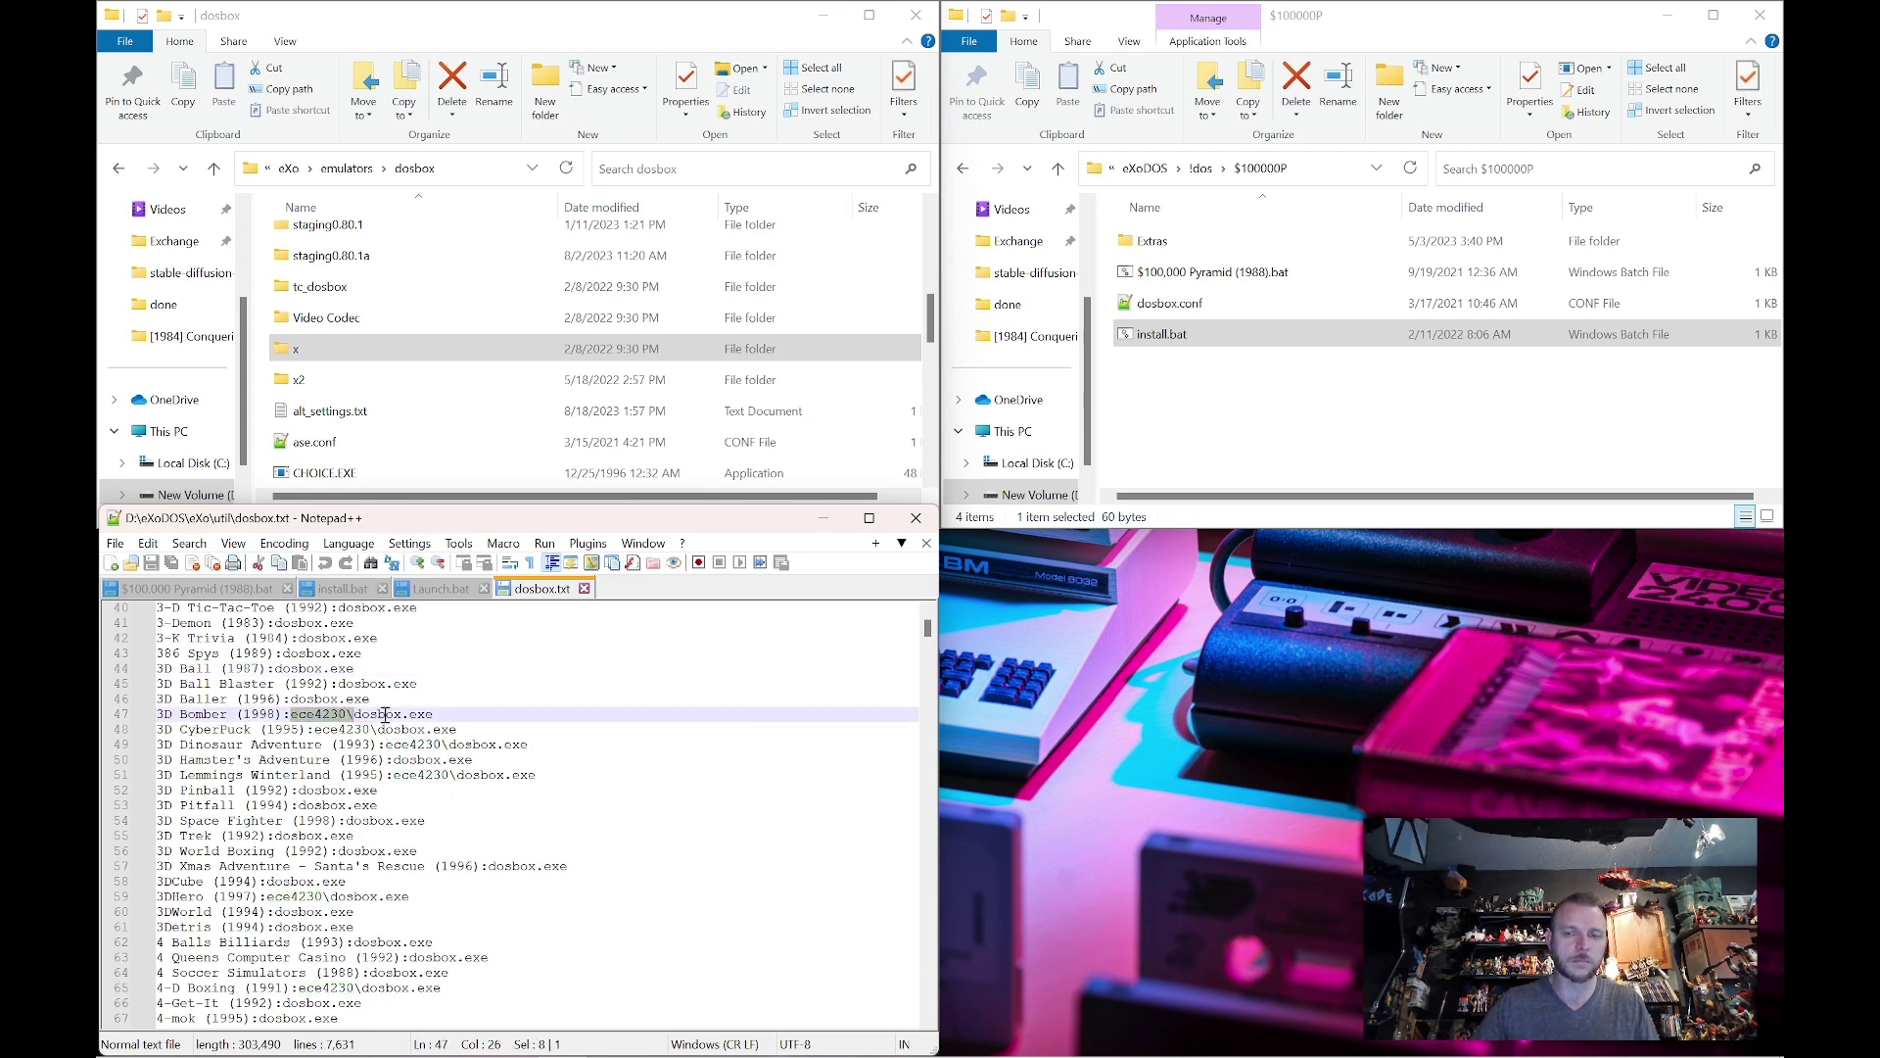
key("BackSpace")
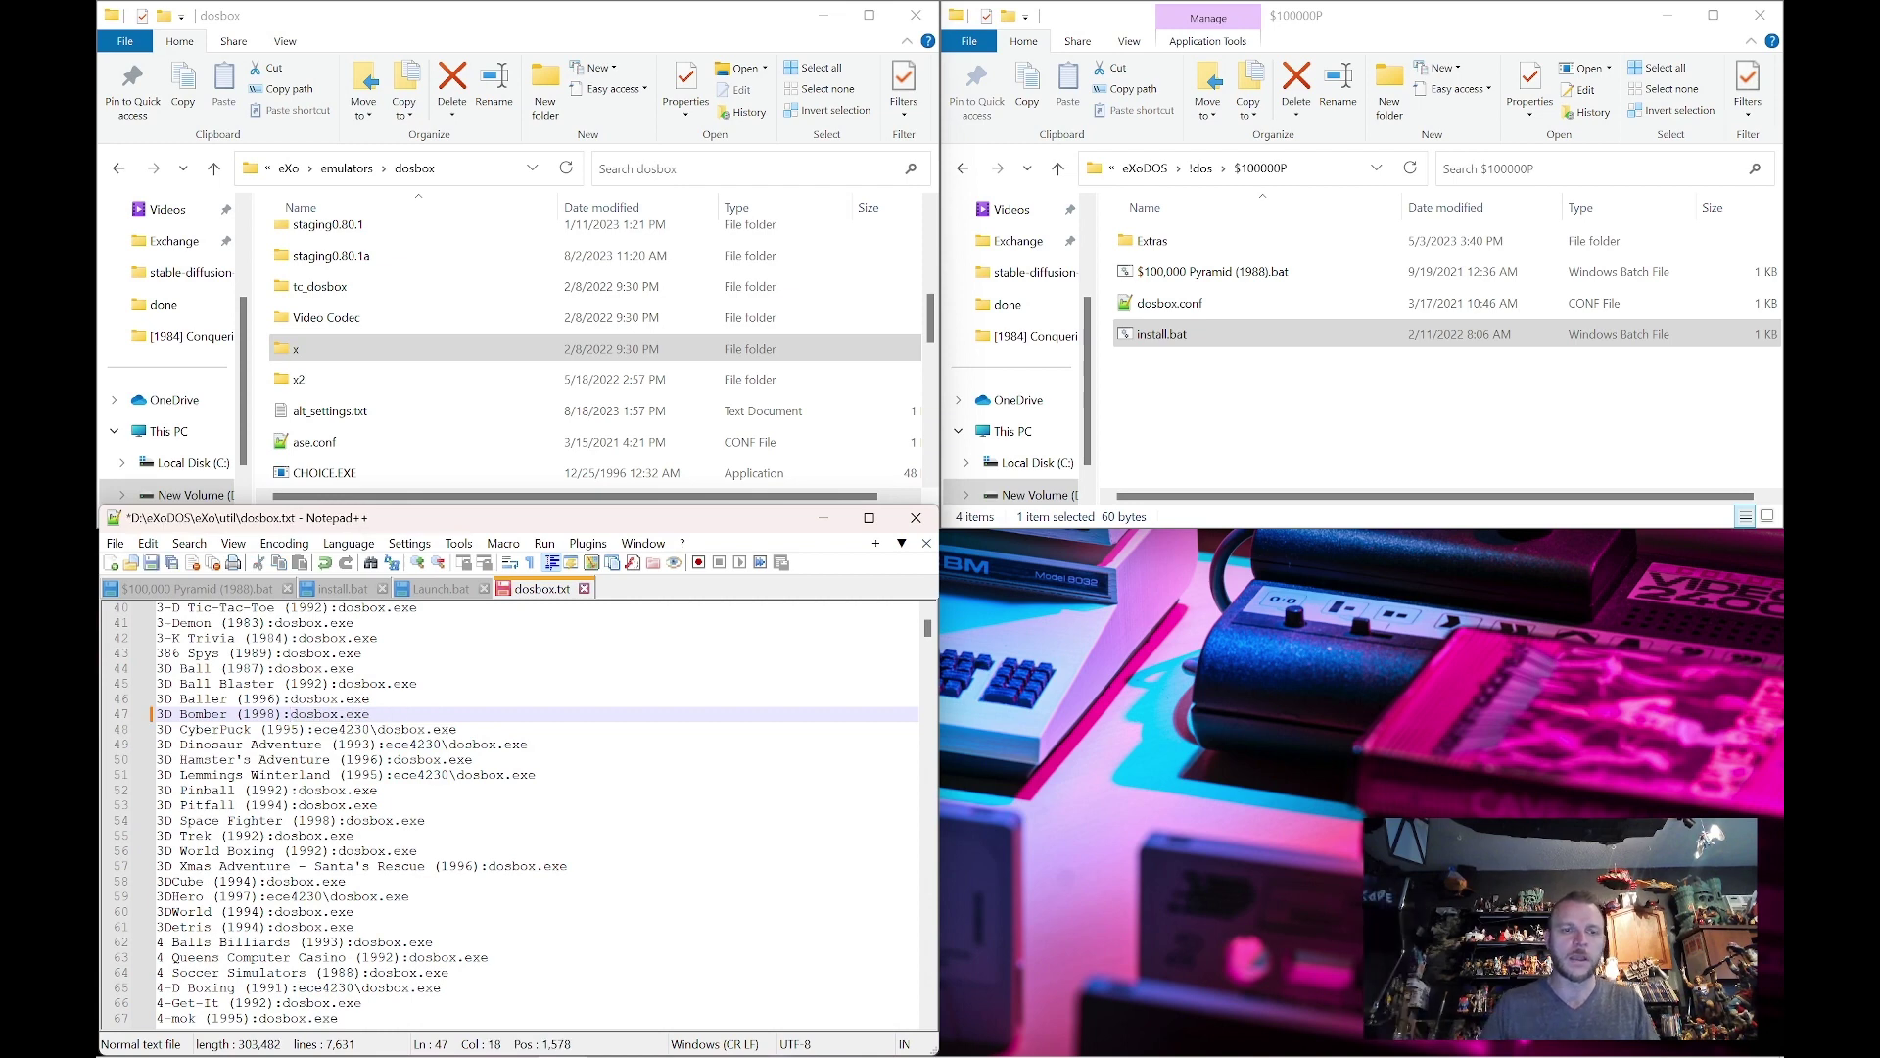
key("ctrl+z")
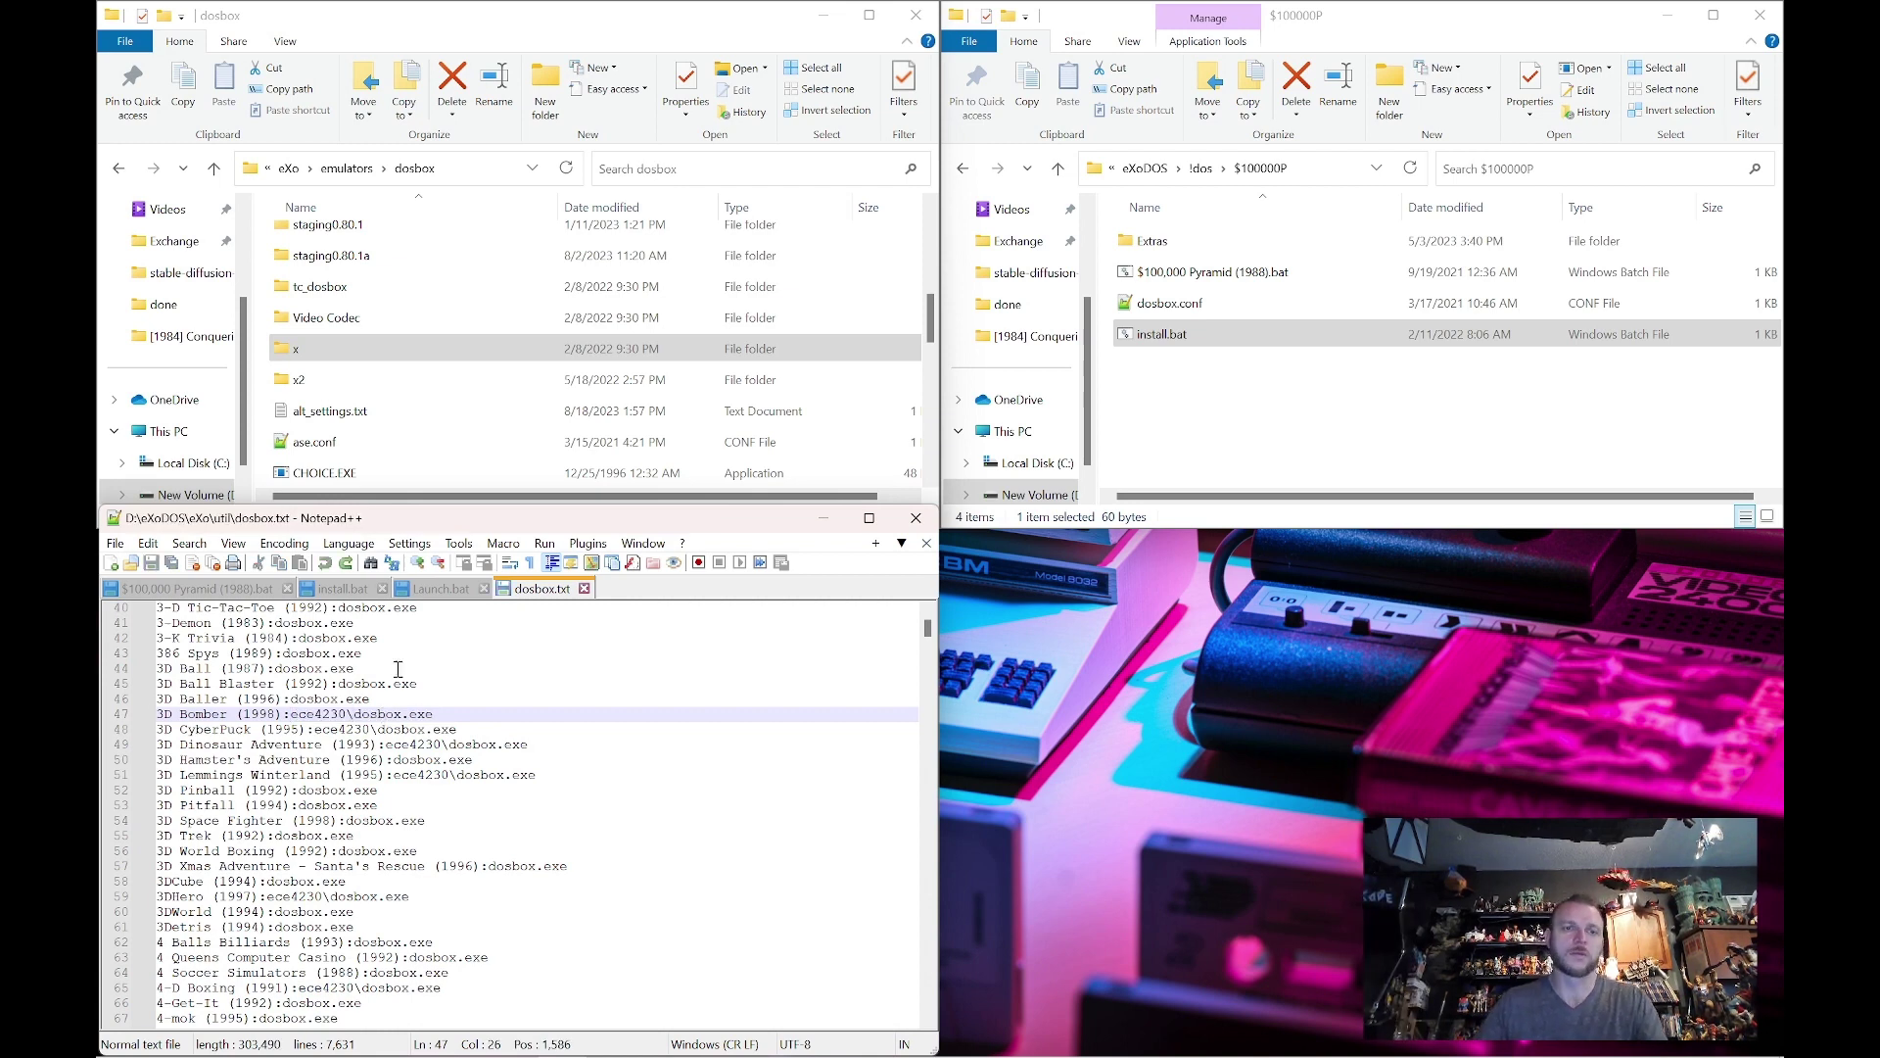
left_click_drag(291, 713, 343, 707)
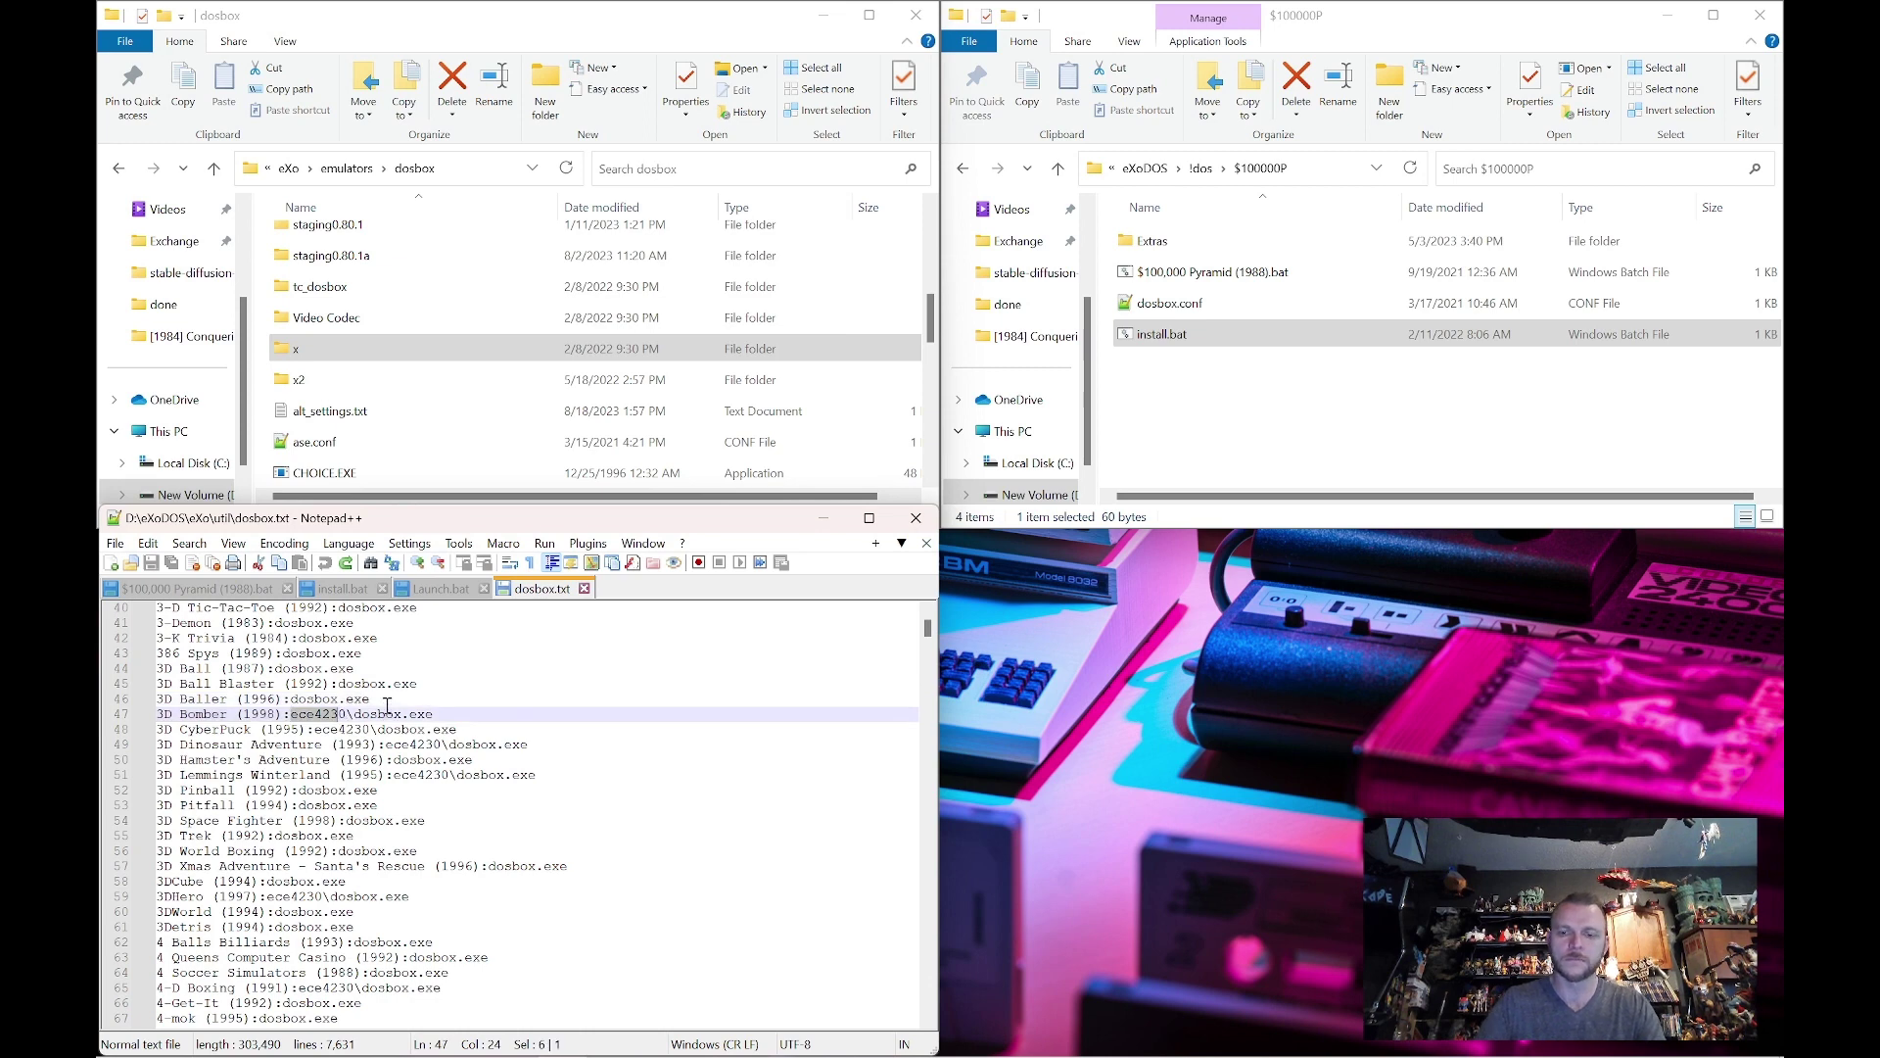
key("Delete")
key("Delete")
type("x")
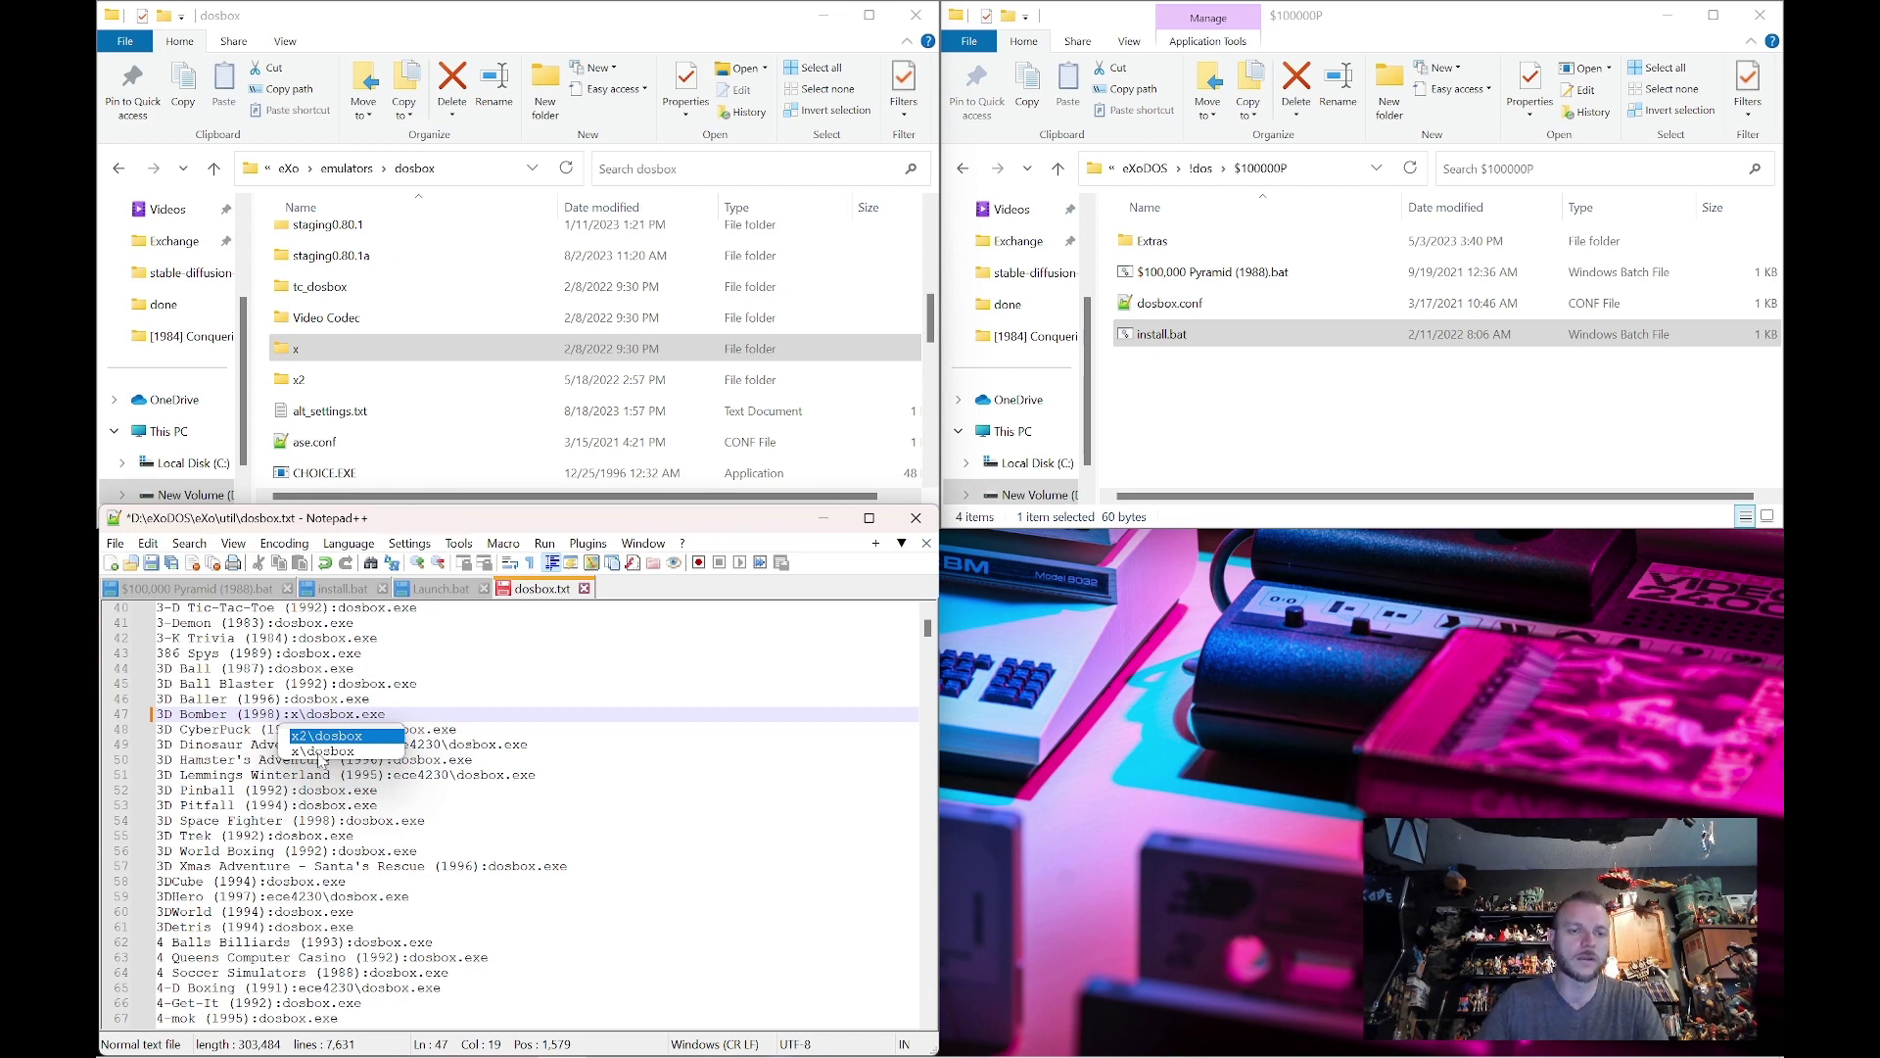
key("Escape")
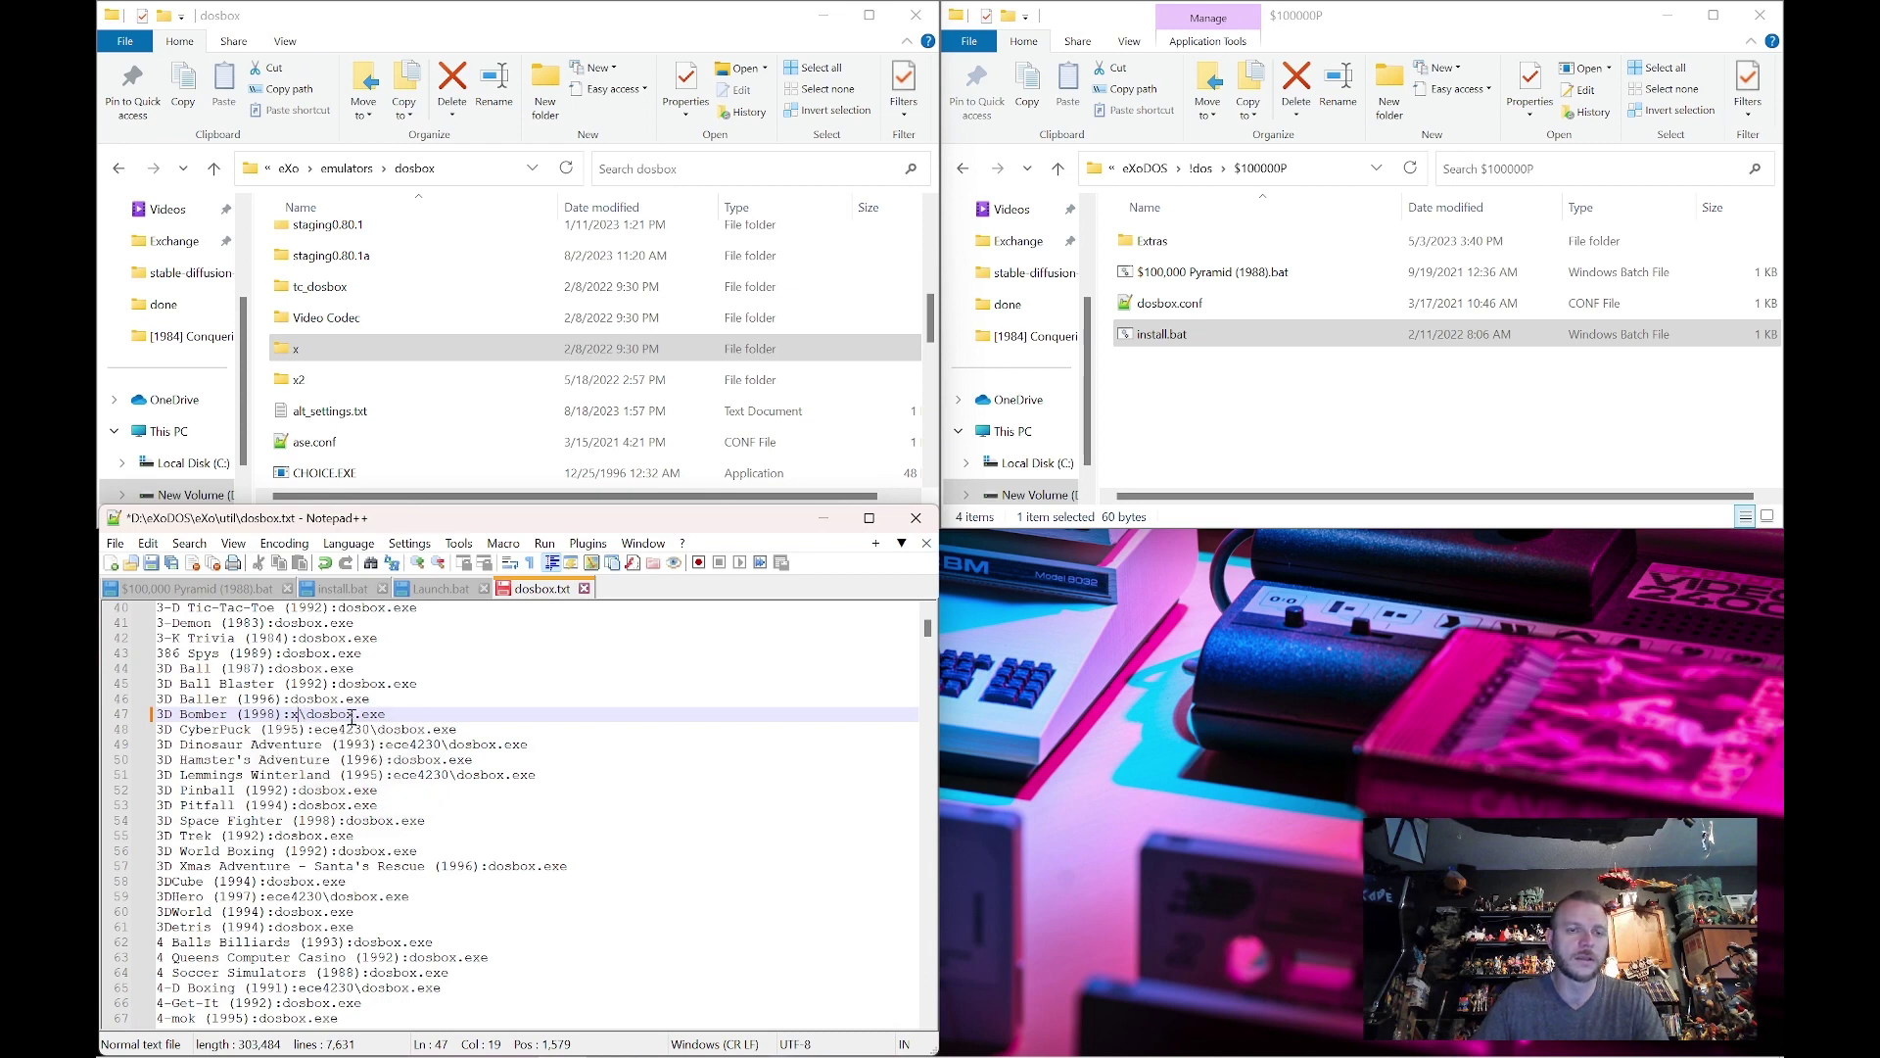
key("BackSpace")
type("0")
key("ctrl+z")
key("ctrl+z")
key("ctrl+z")
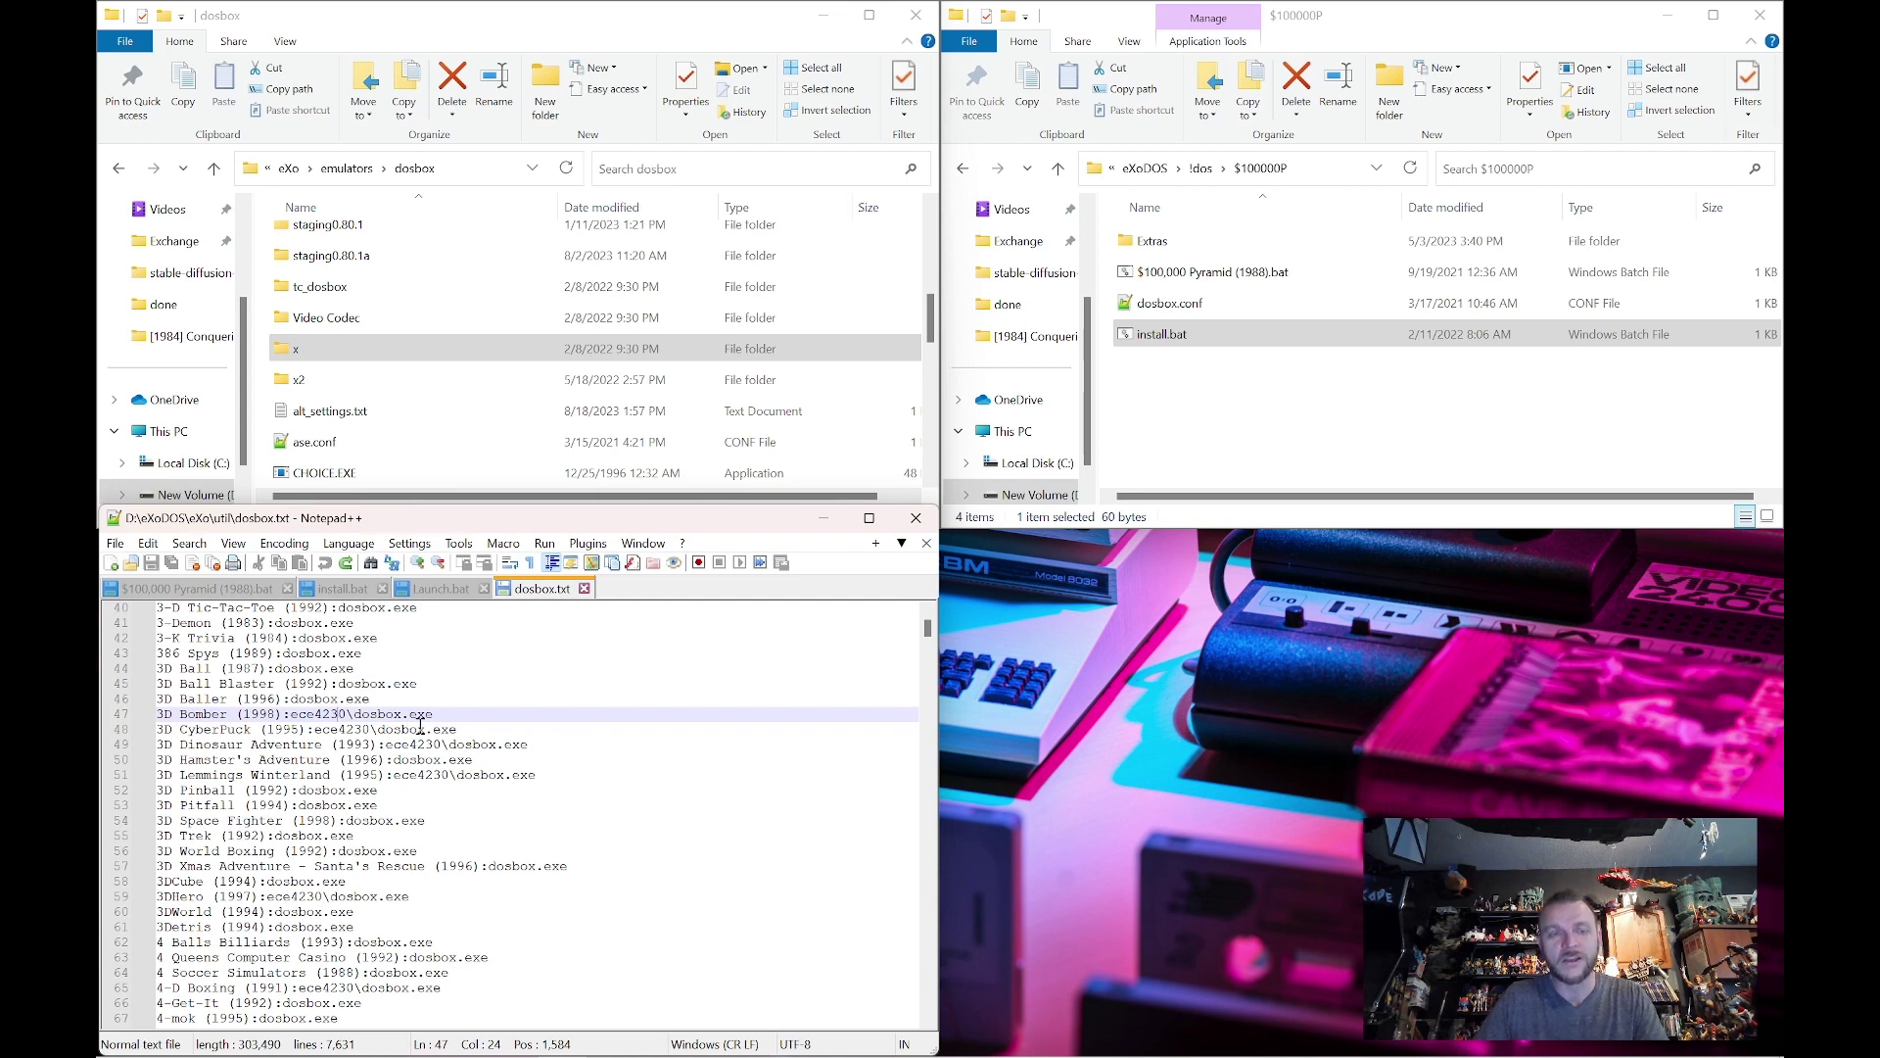
scroll(382, 362, "down", 2)
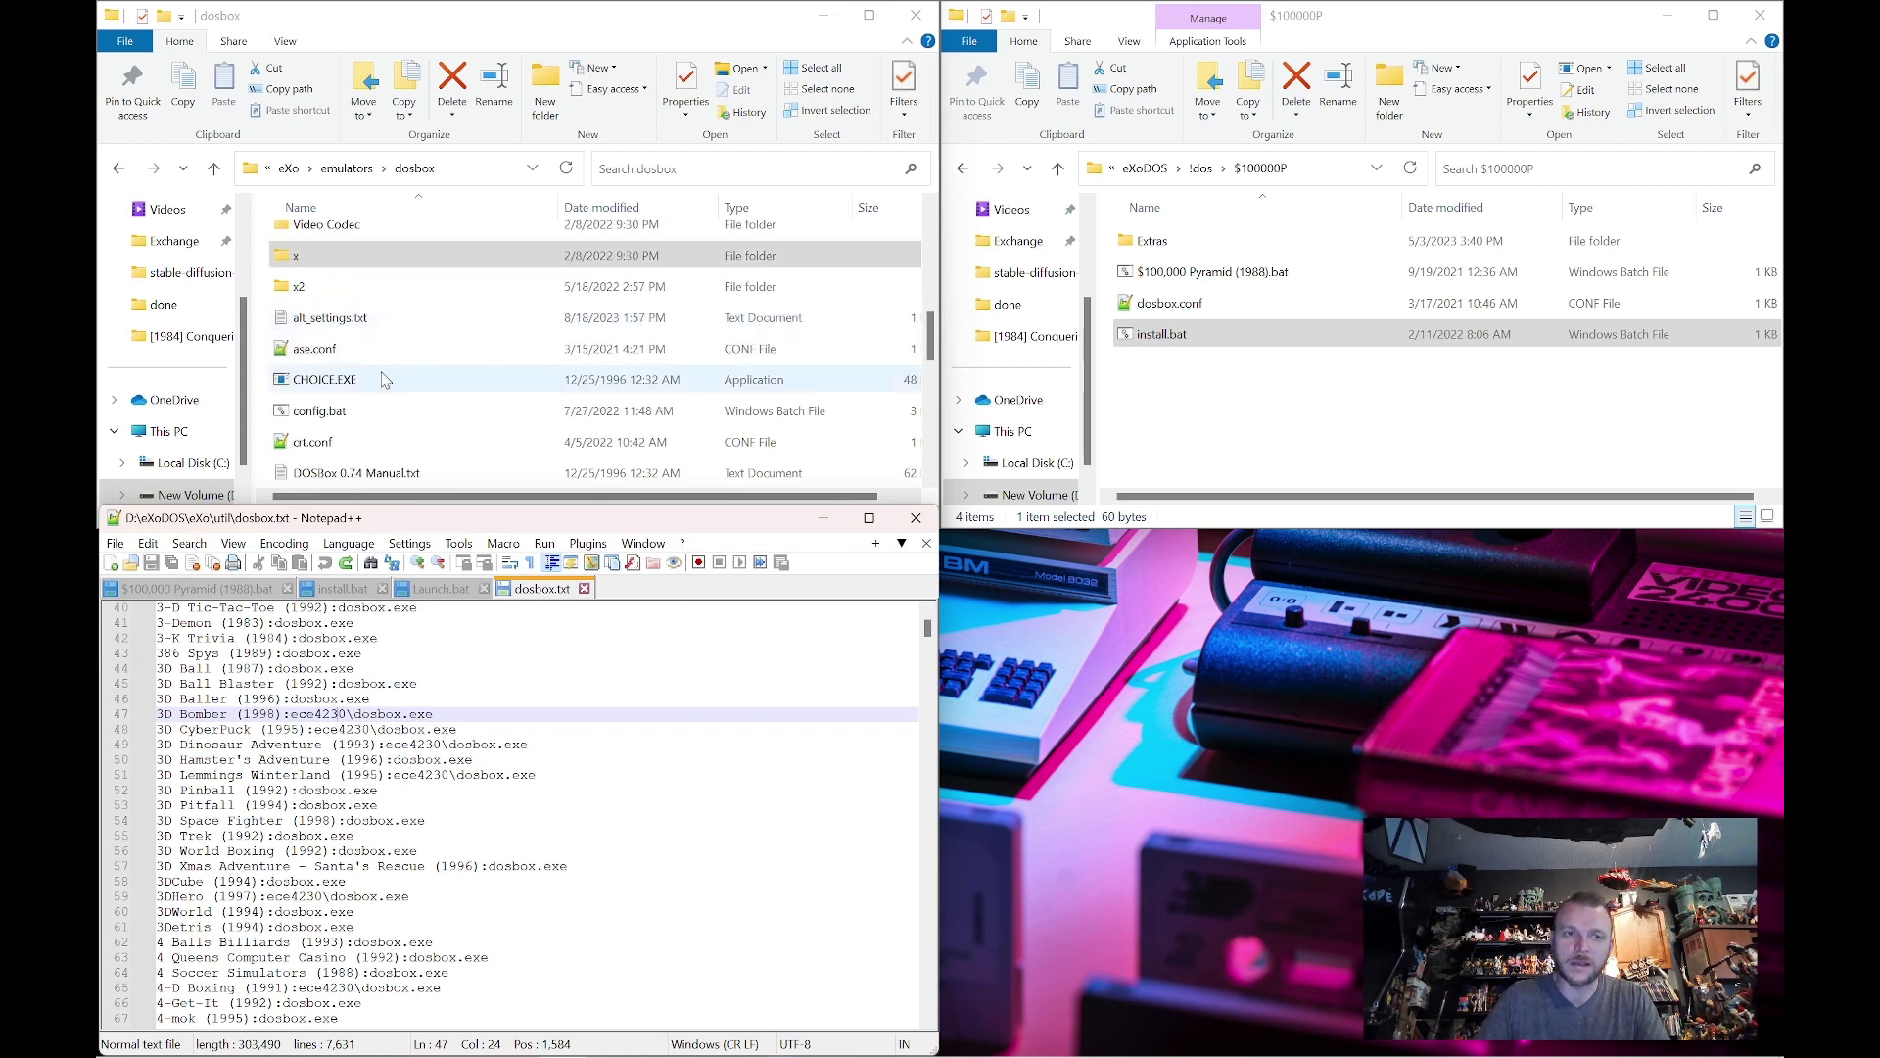
left_click(477, 665)
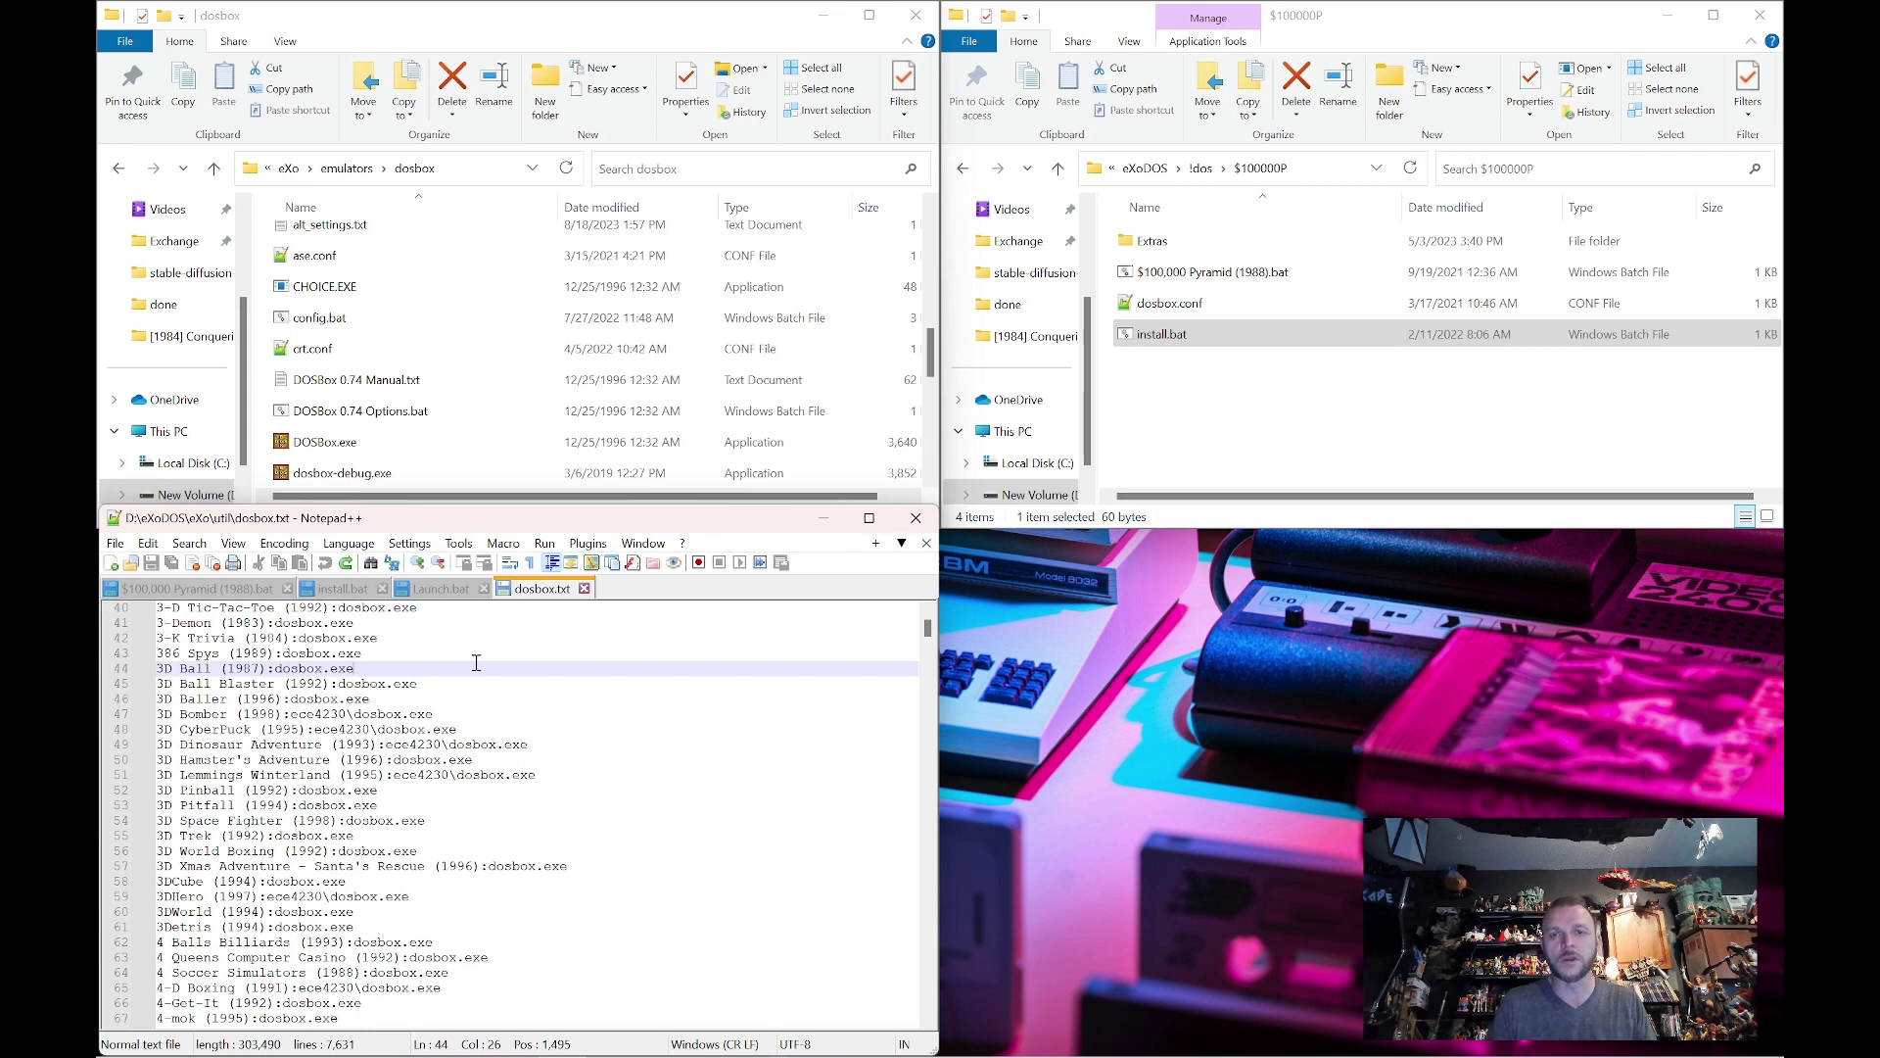
Select $100,000 Pyramid (1988).bat and close the dosbox.txt tab in Notepad++
left_click(1224, 272)
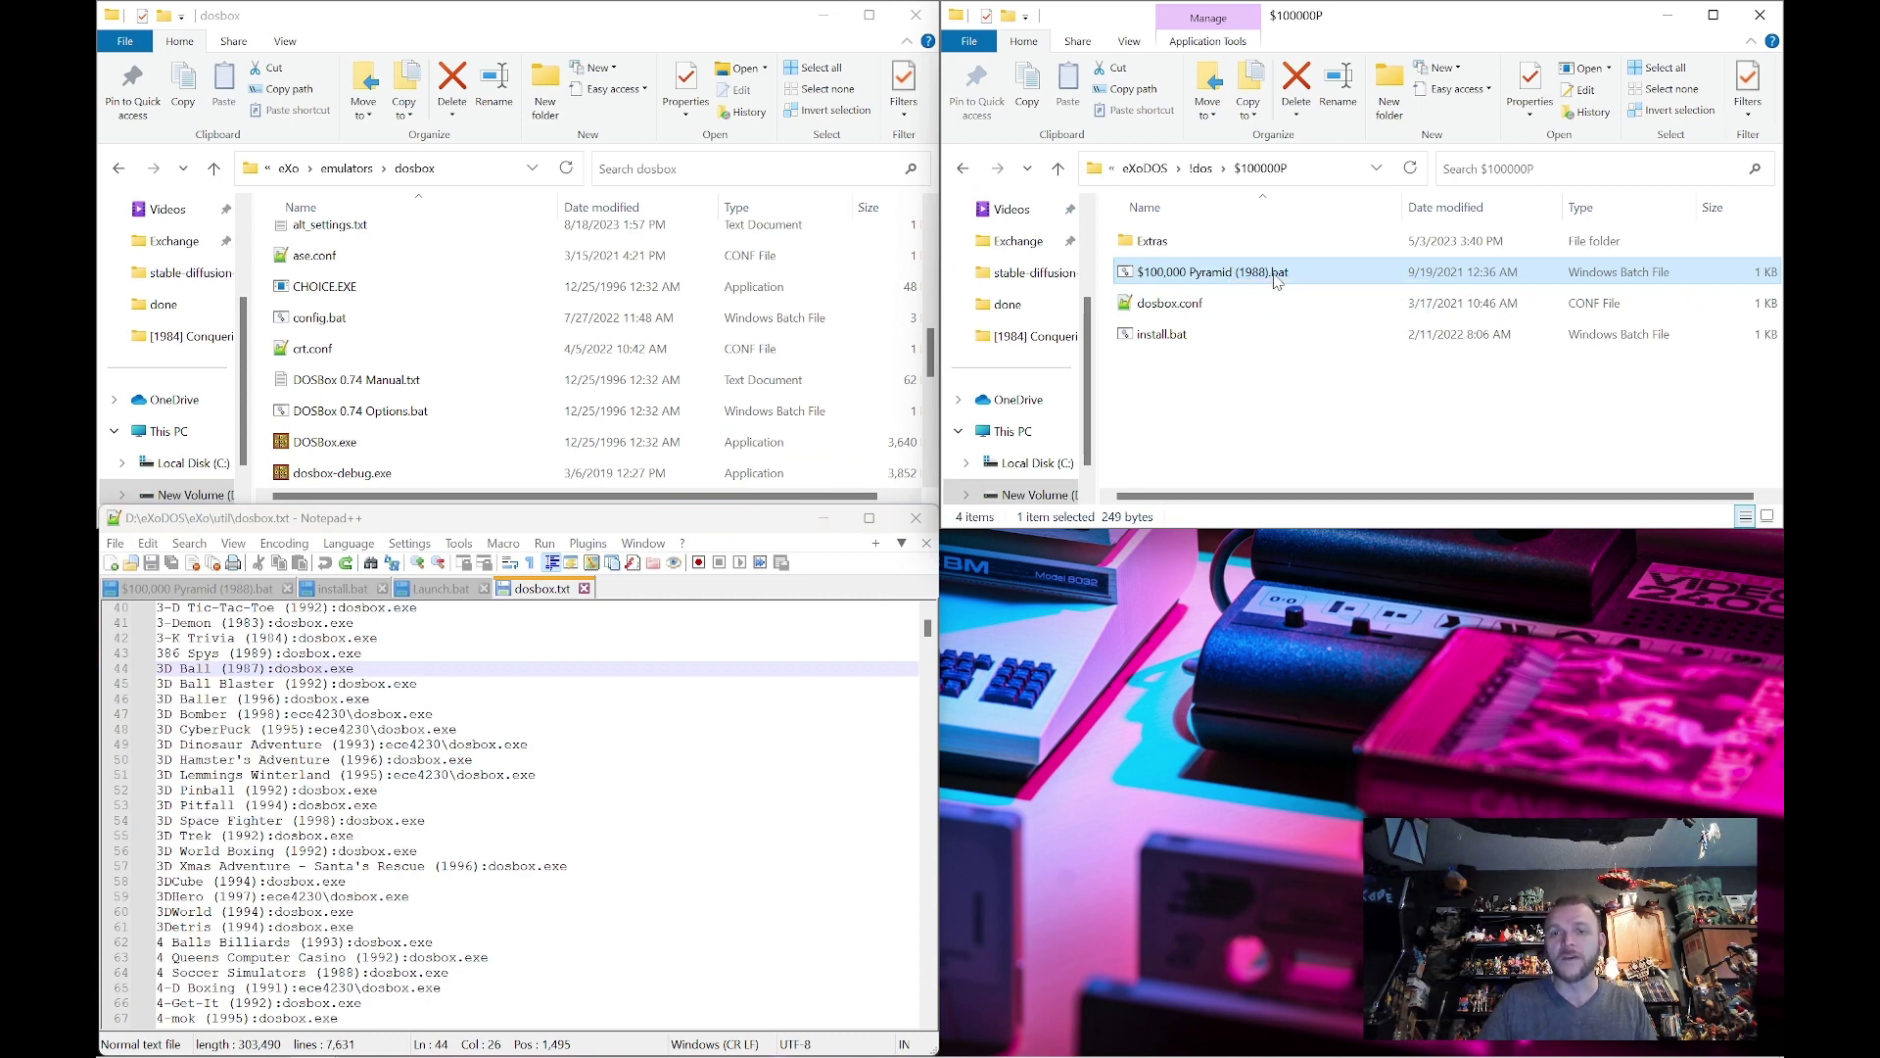
left_click(585, 589)
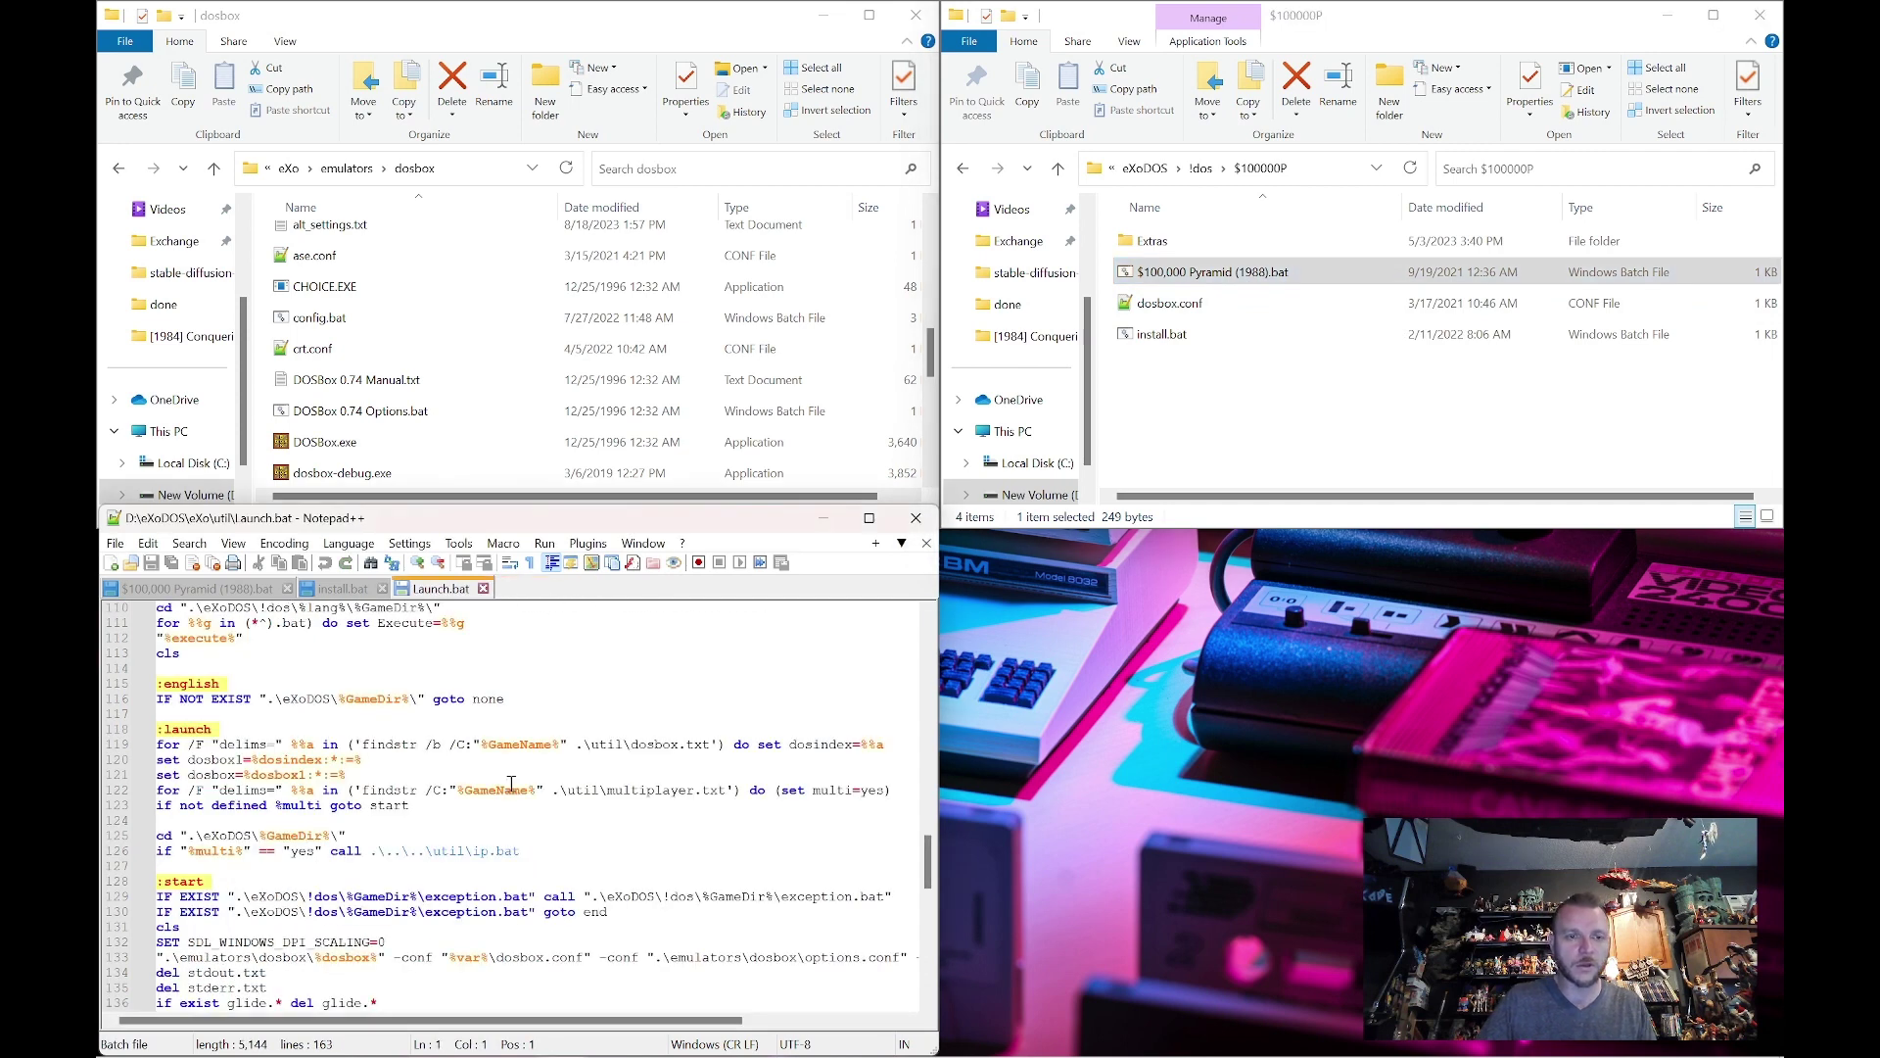
scroll(502, 776, "down", 1)
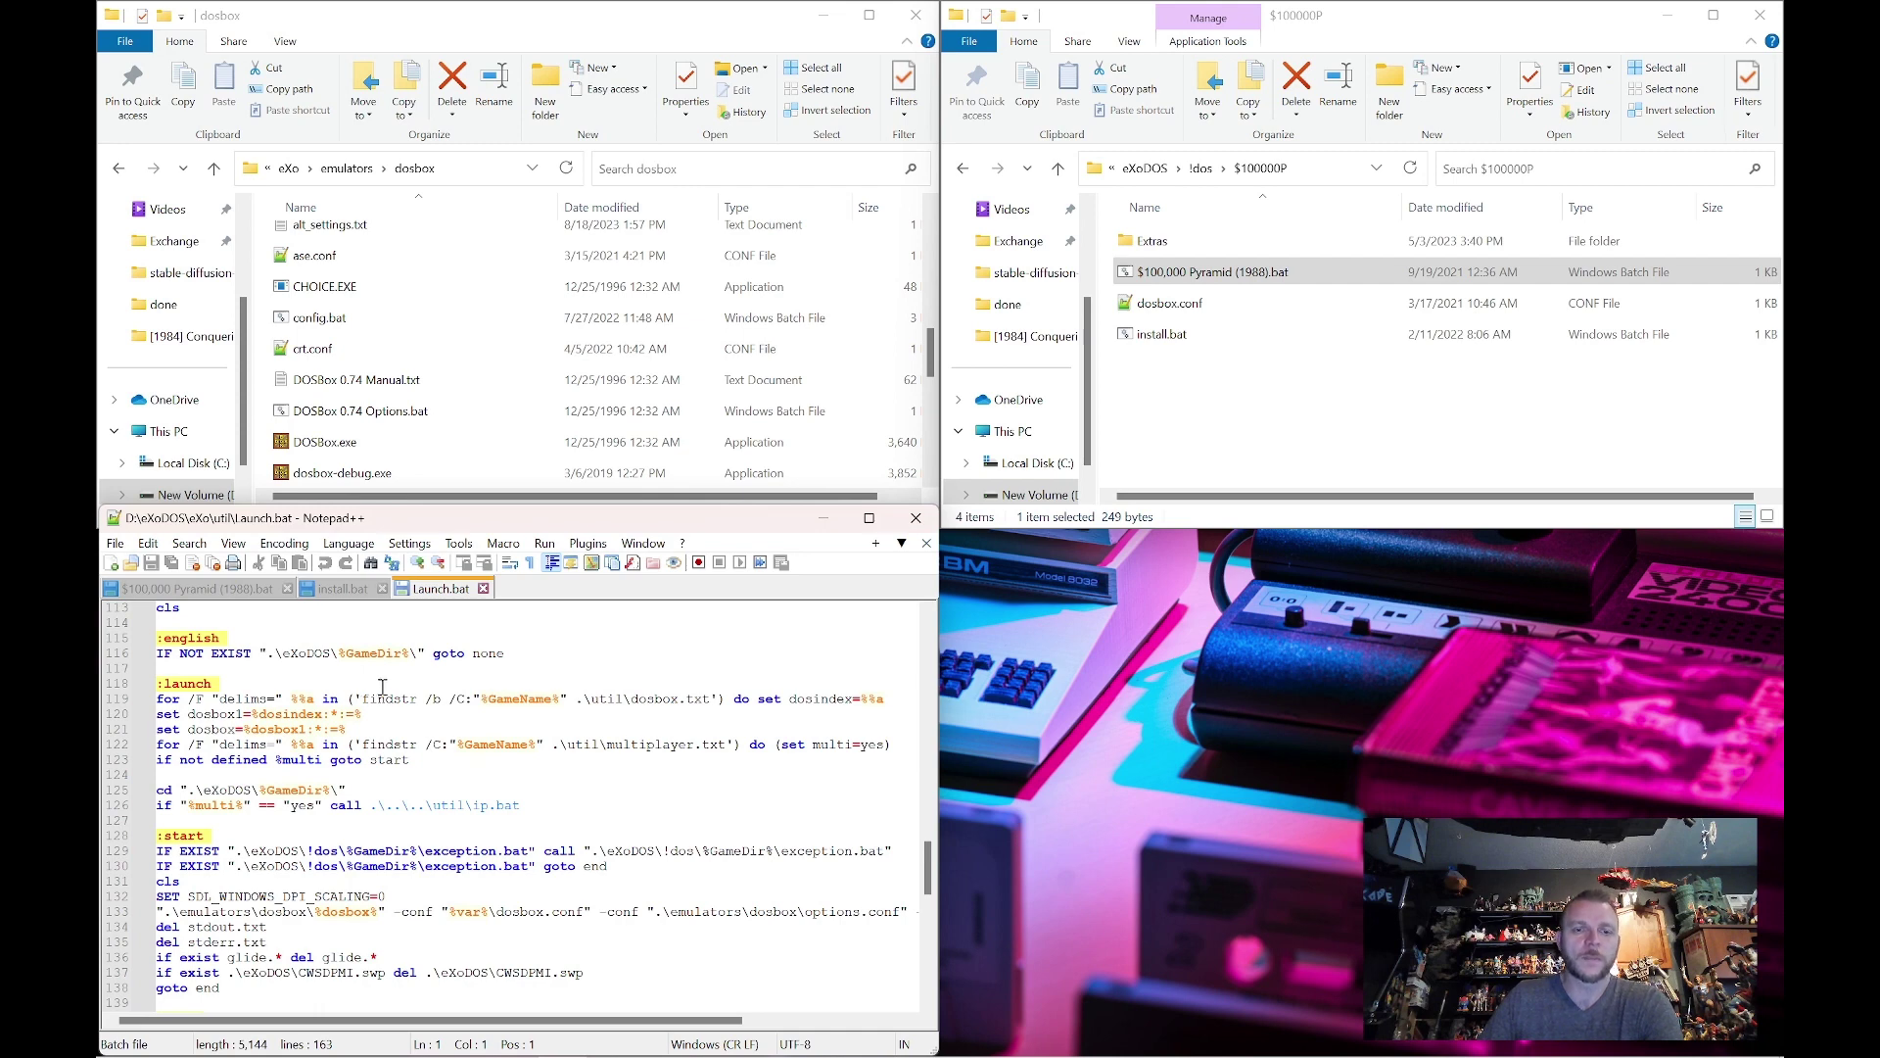
left_click_drag(607, 745, 727, 743)
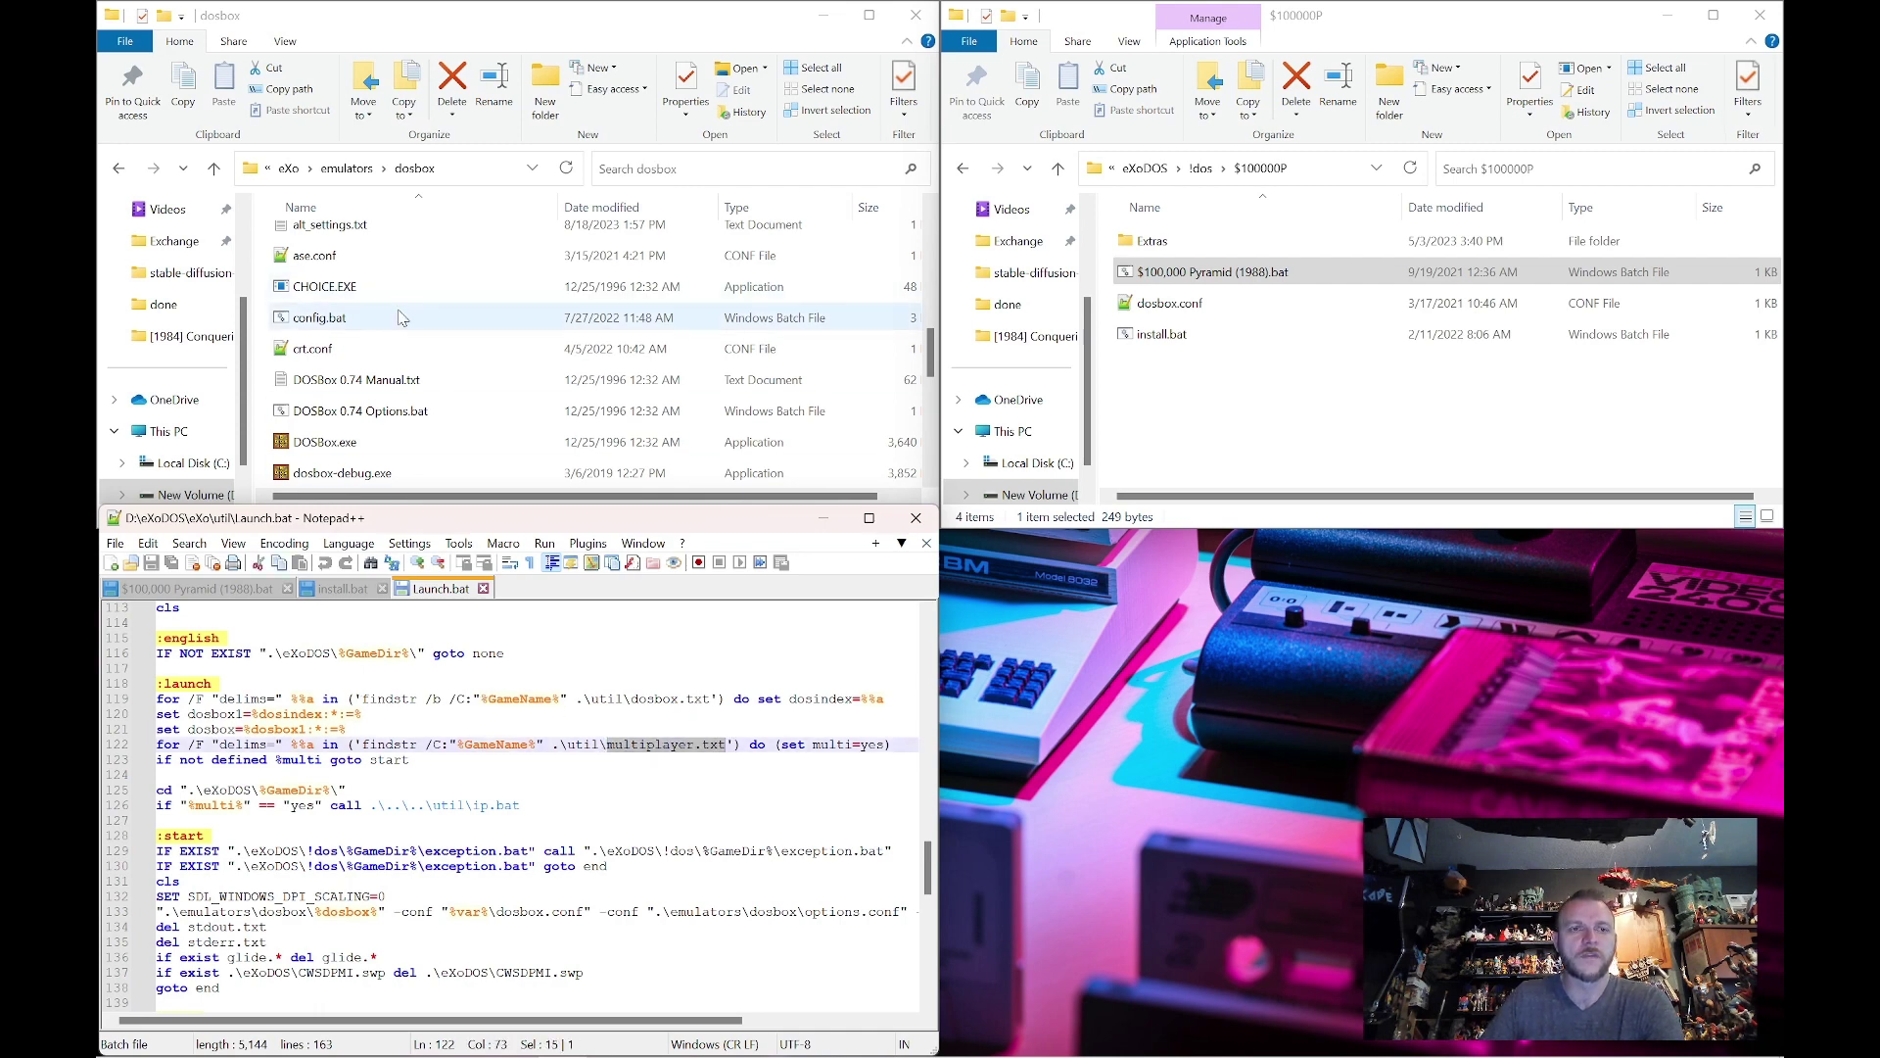
scroll(407, 323, "up", 2)
left_click(387, 390)
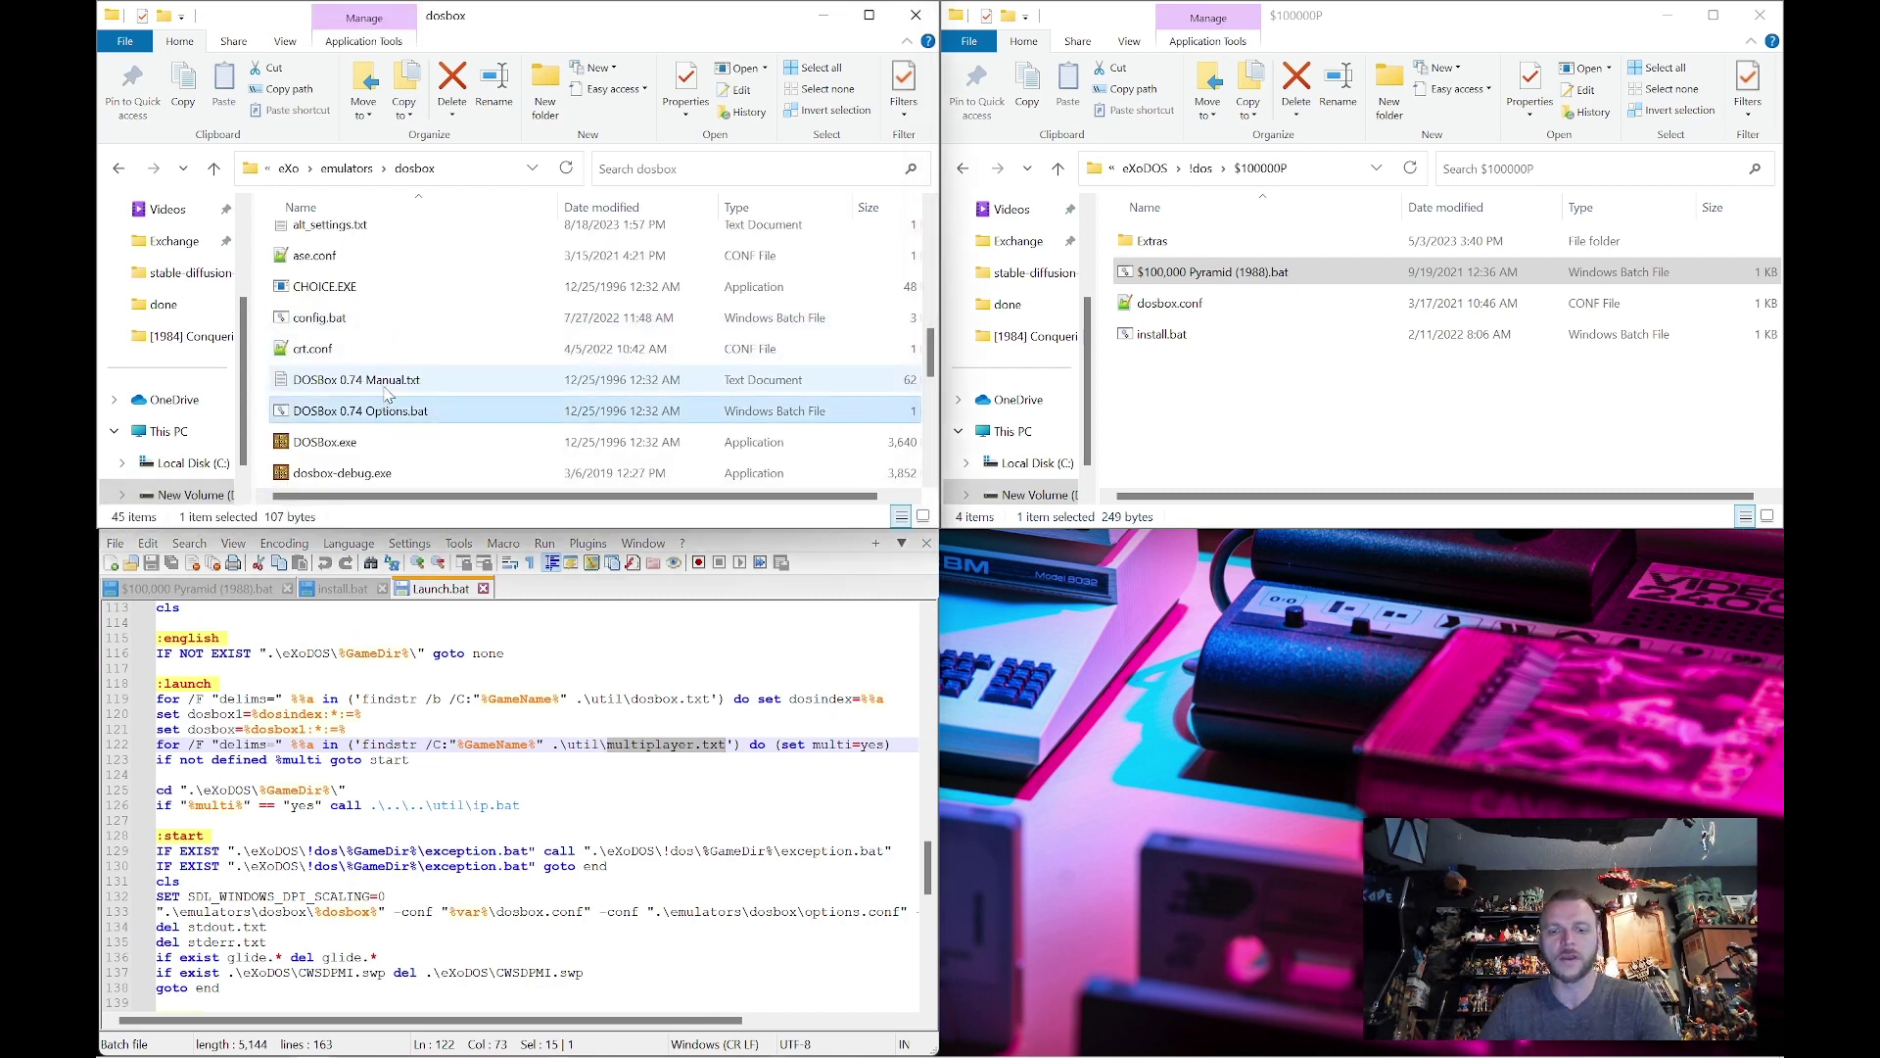
key("m")
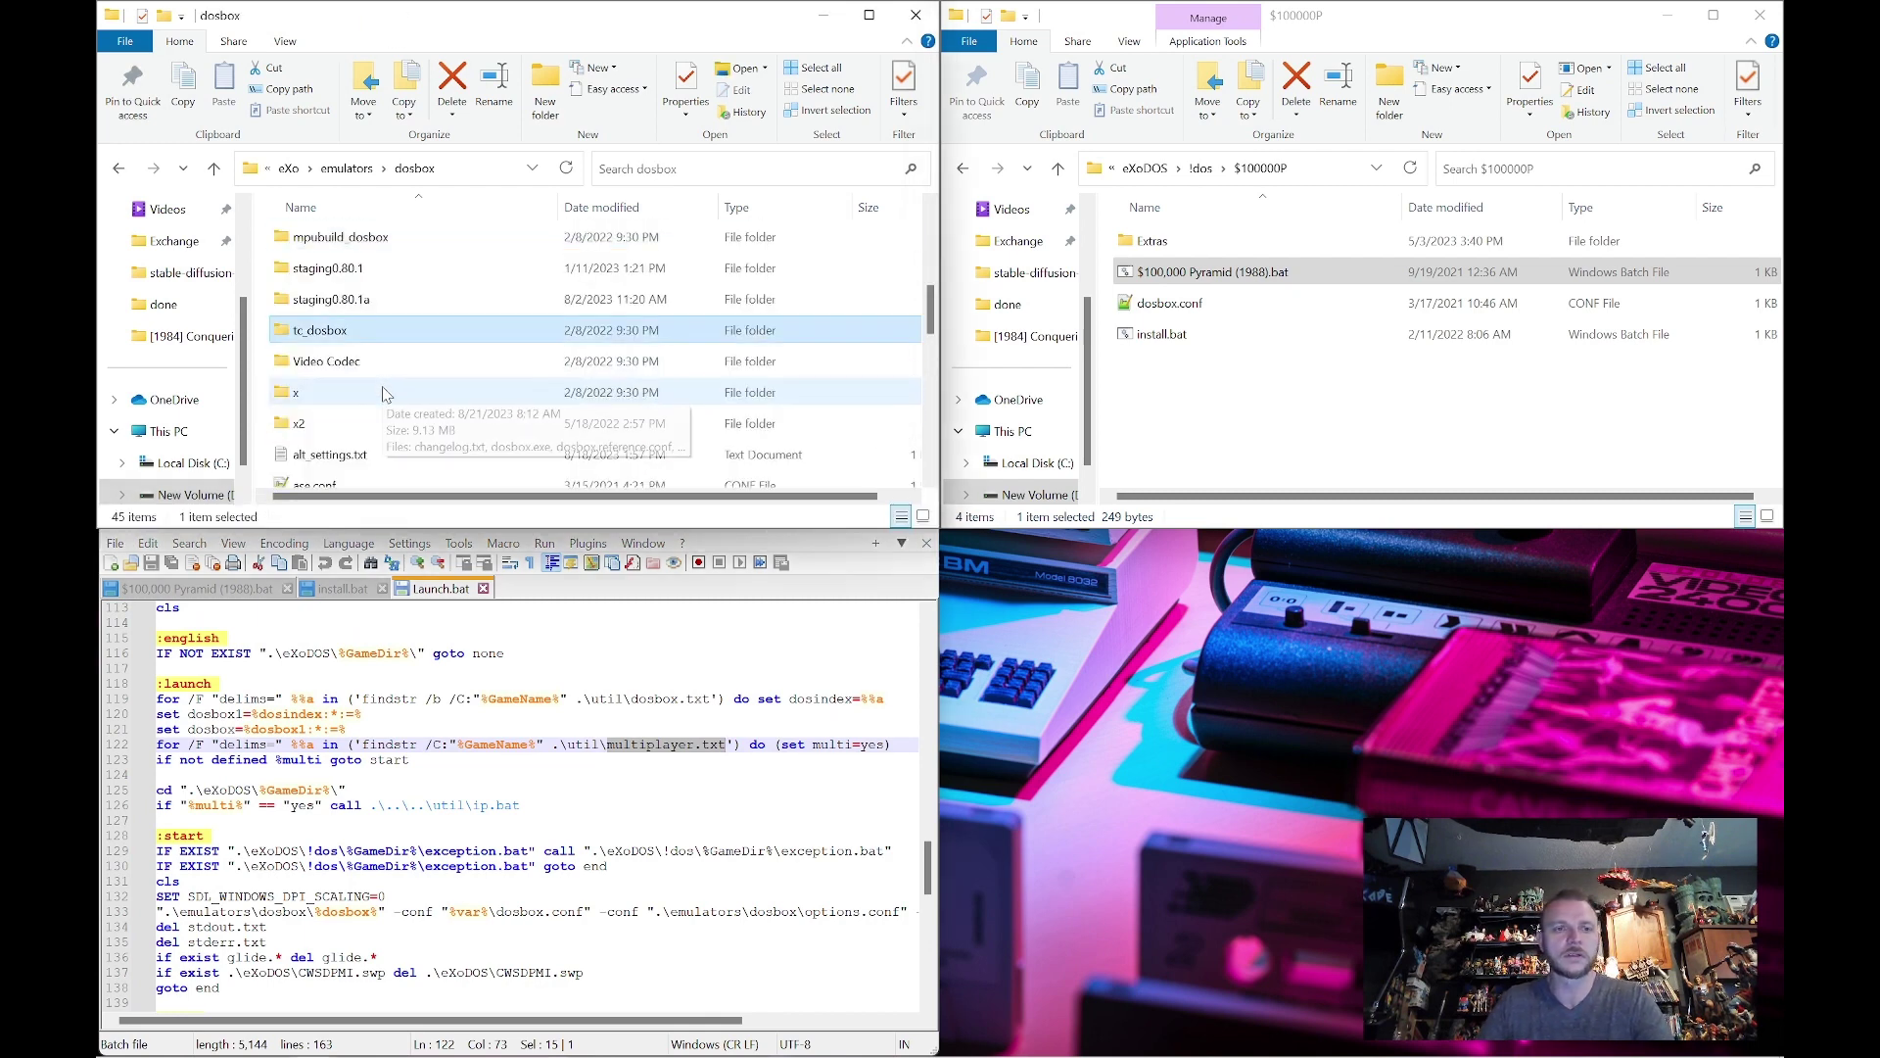
scroll(389, 393, "down", 2)
scroll(389, 393, "down", 4)
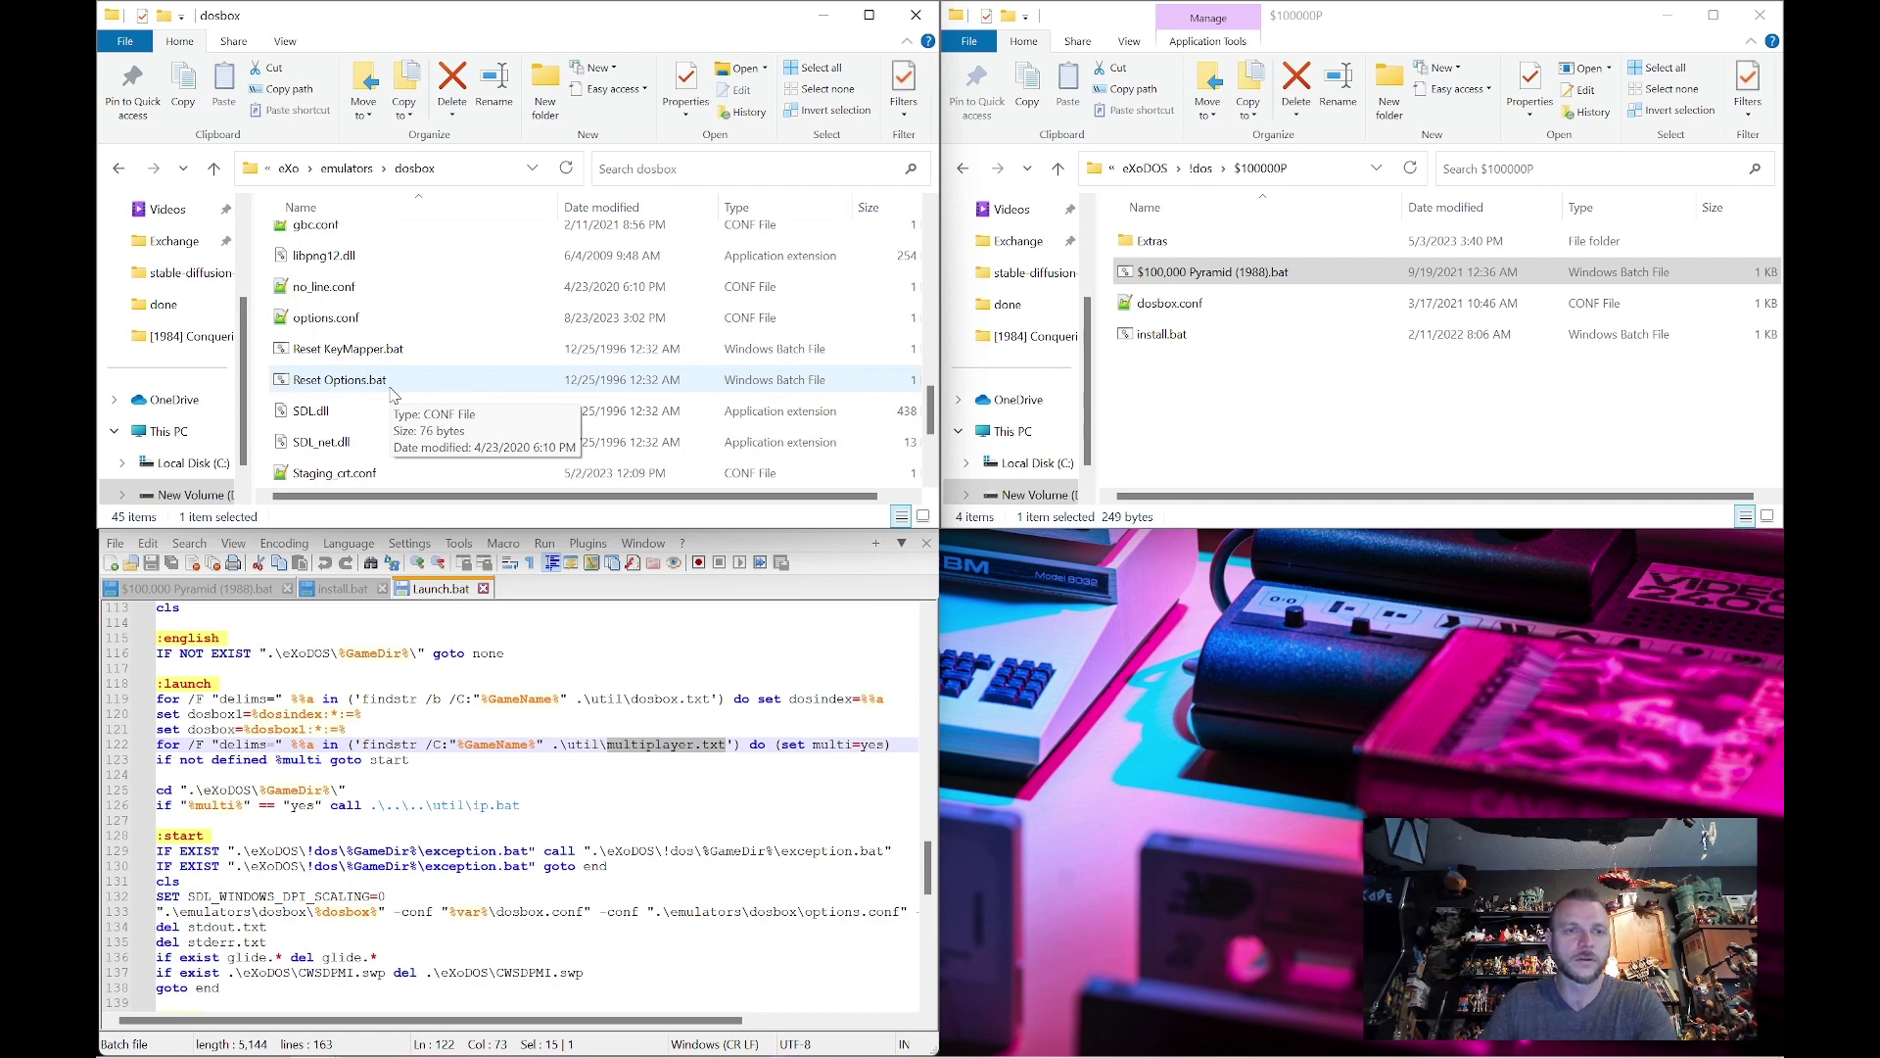
scroll(390, 393, "up", 1)
left_click(390, 358)
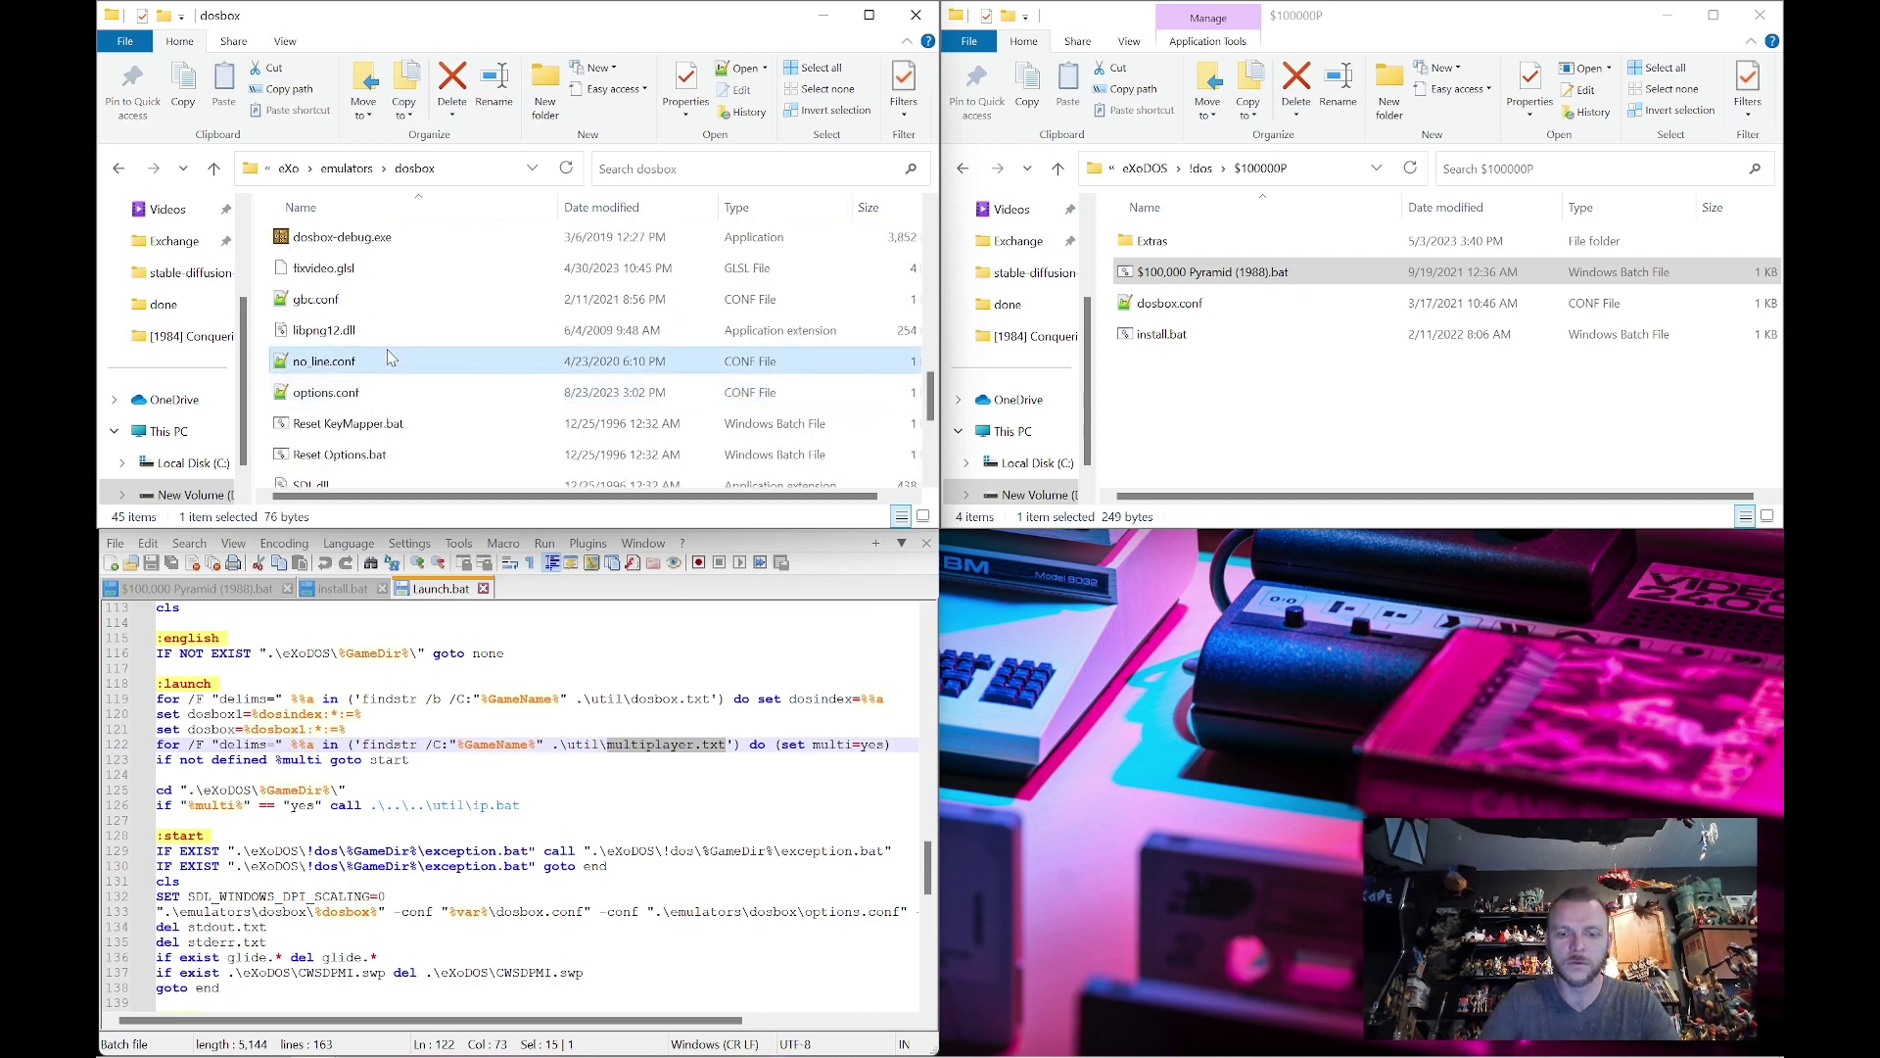
key("m")
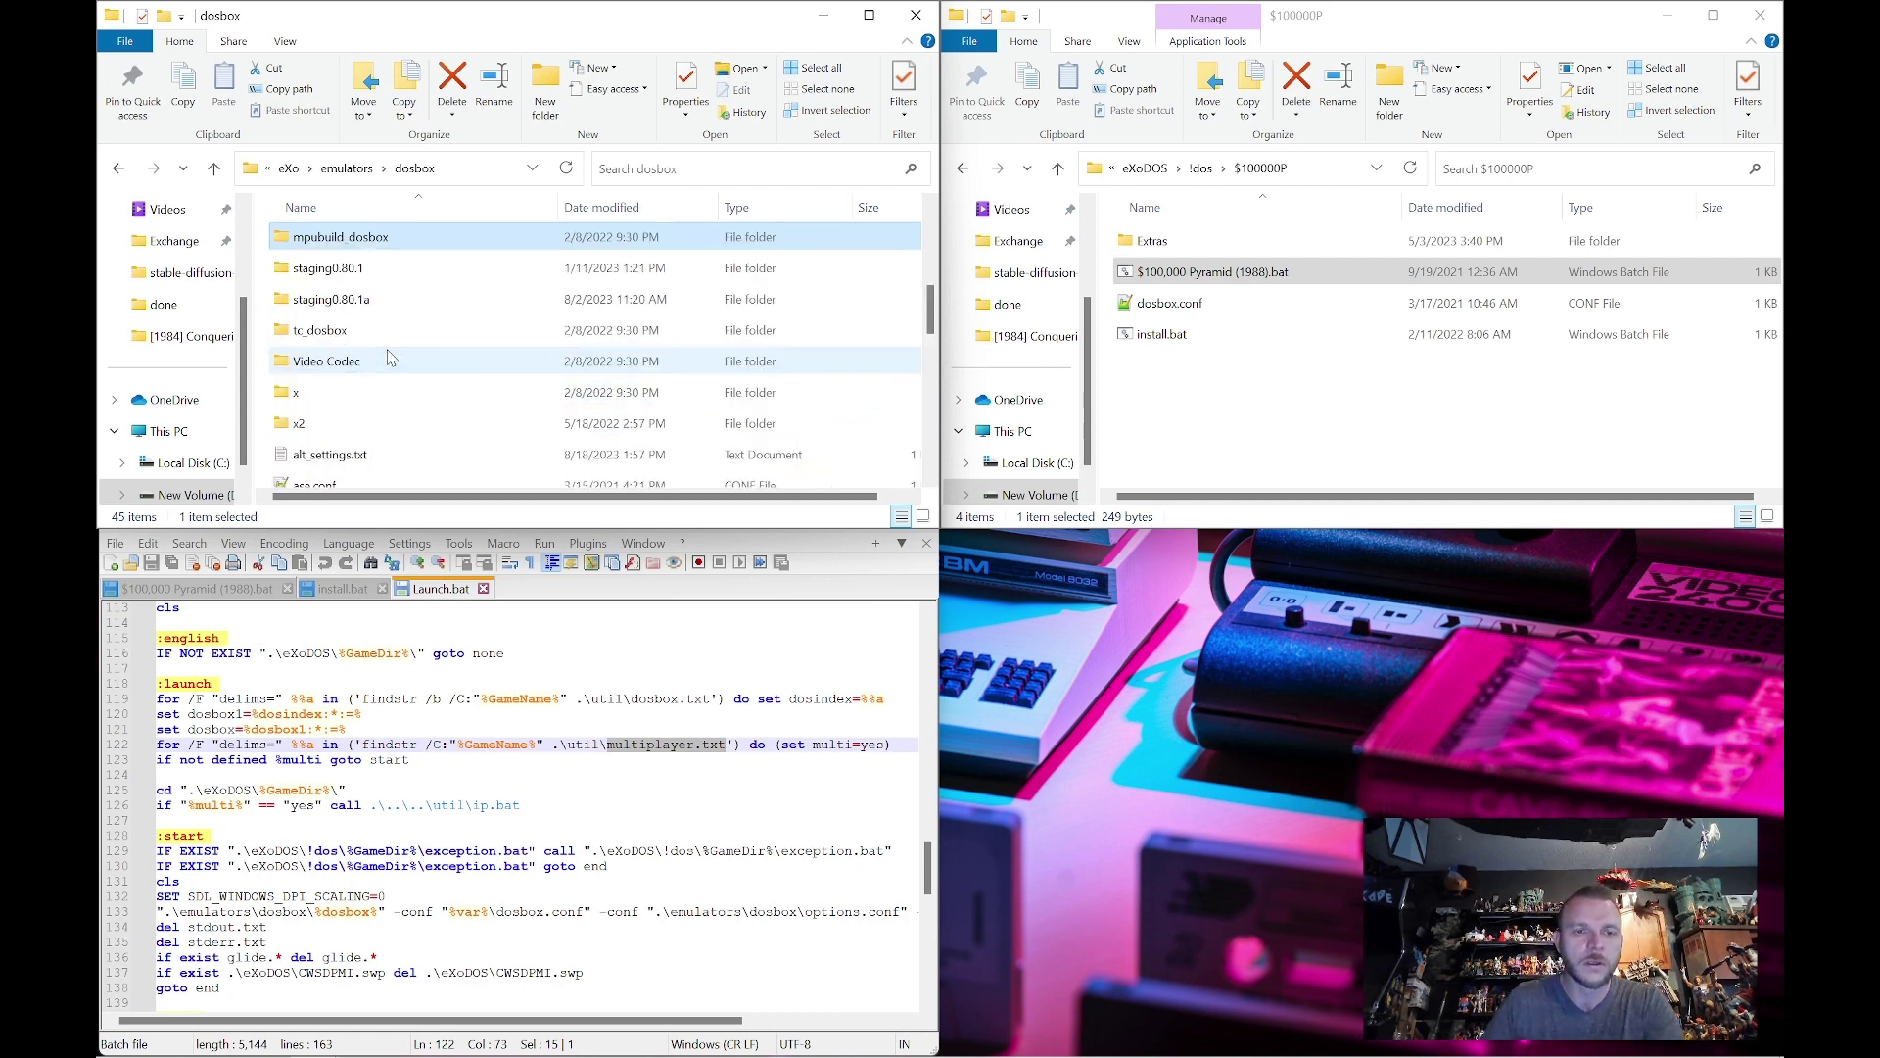
scroll(441, 368, "down", 5)
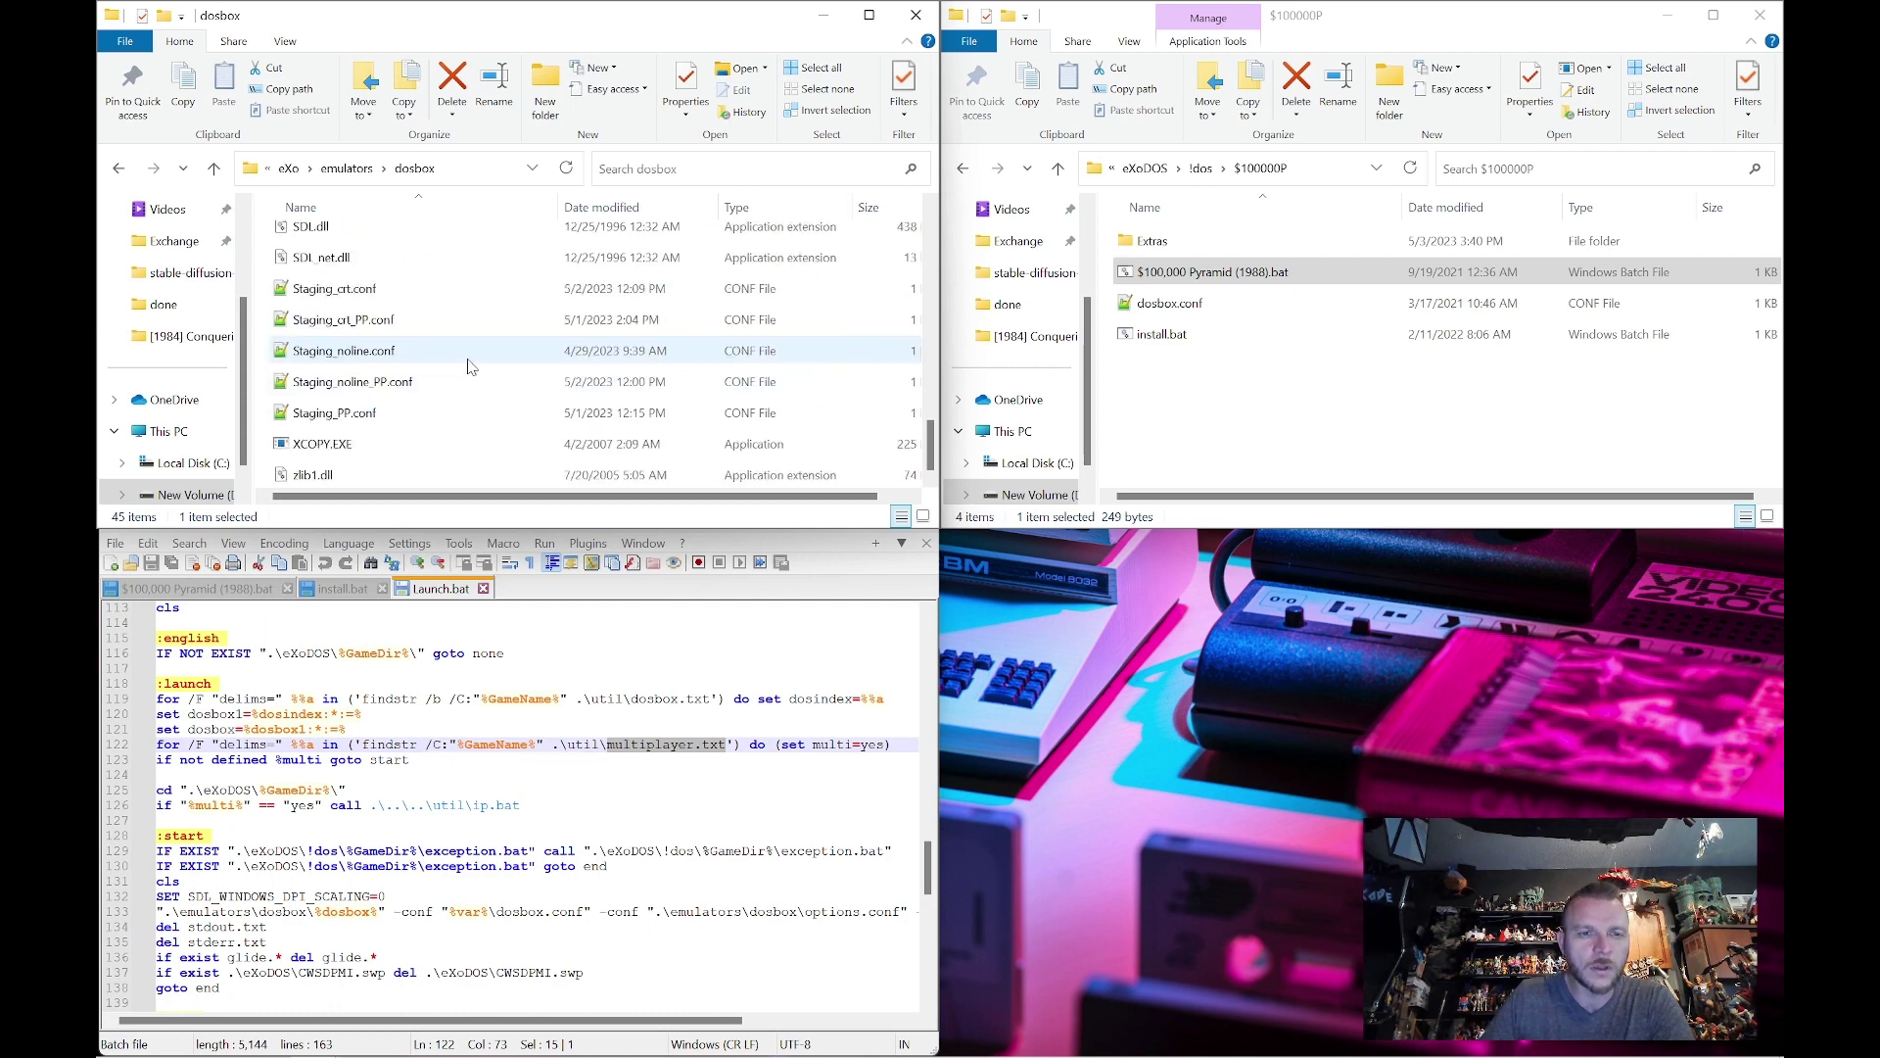
scroll(475, 364, "up", 3)
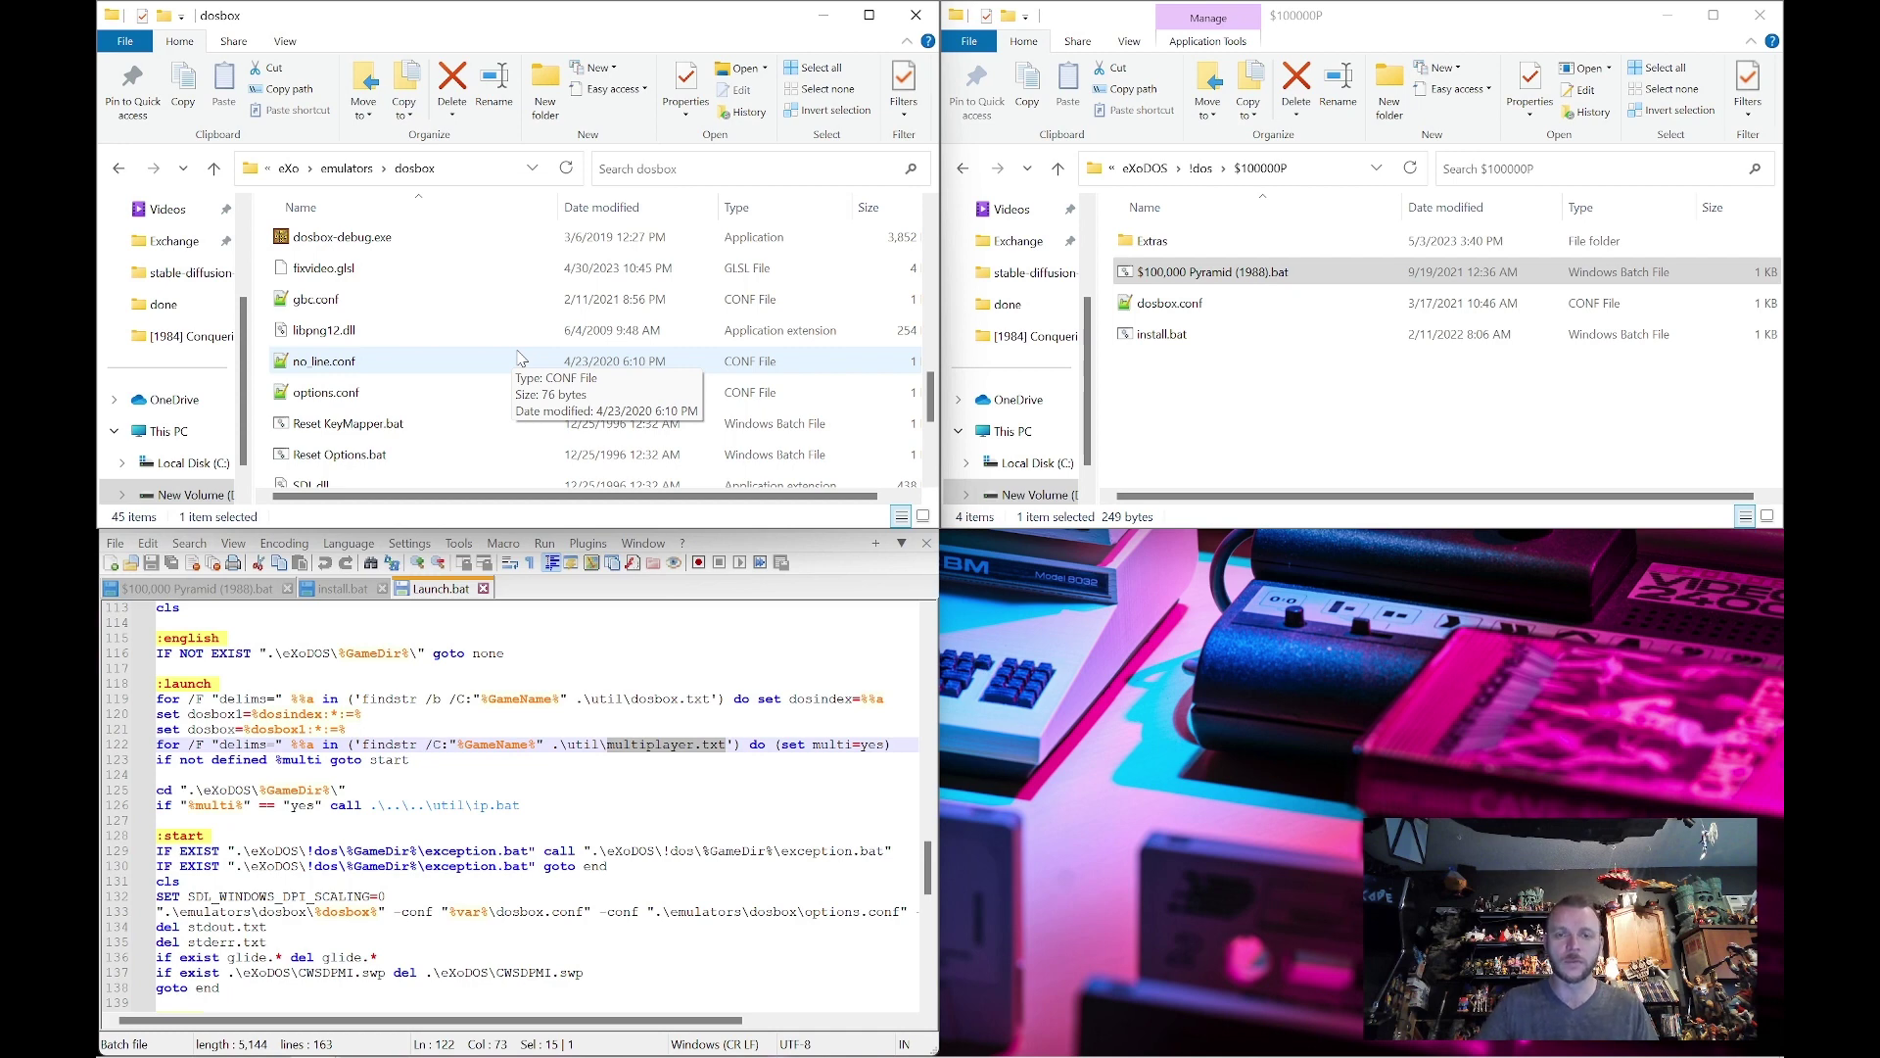
Scroll through Launch.bat's start routine, then return the right Explorer window to !dos
left_click(464, 687)
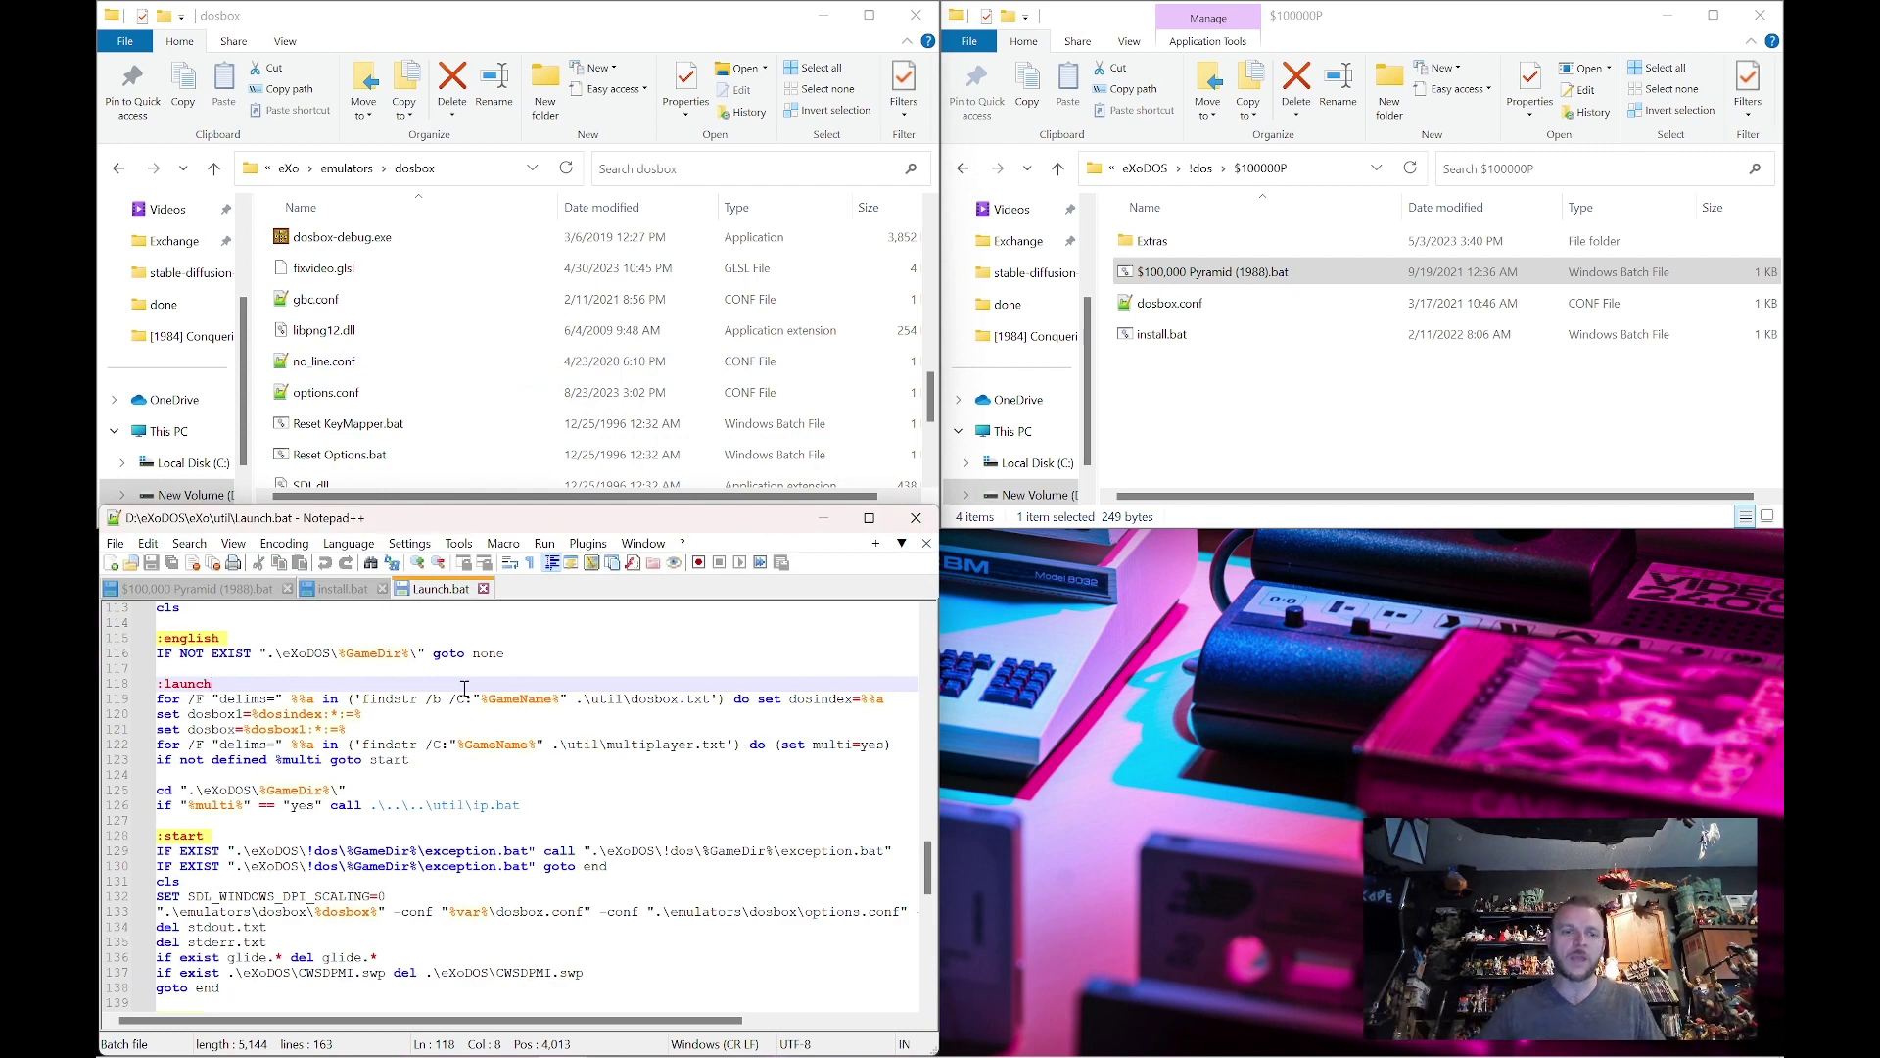
scroll(460, 743, "down", 2)
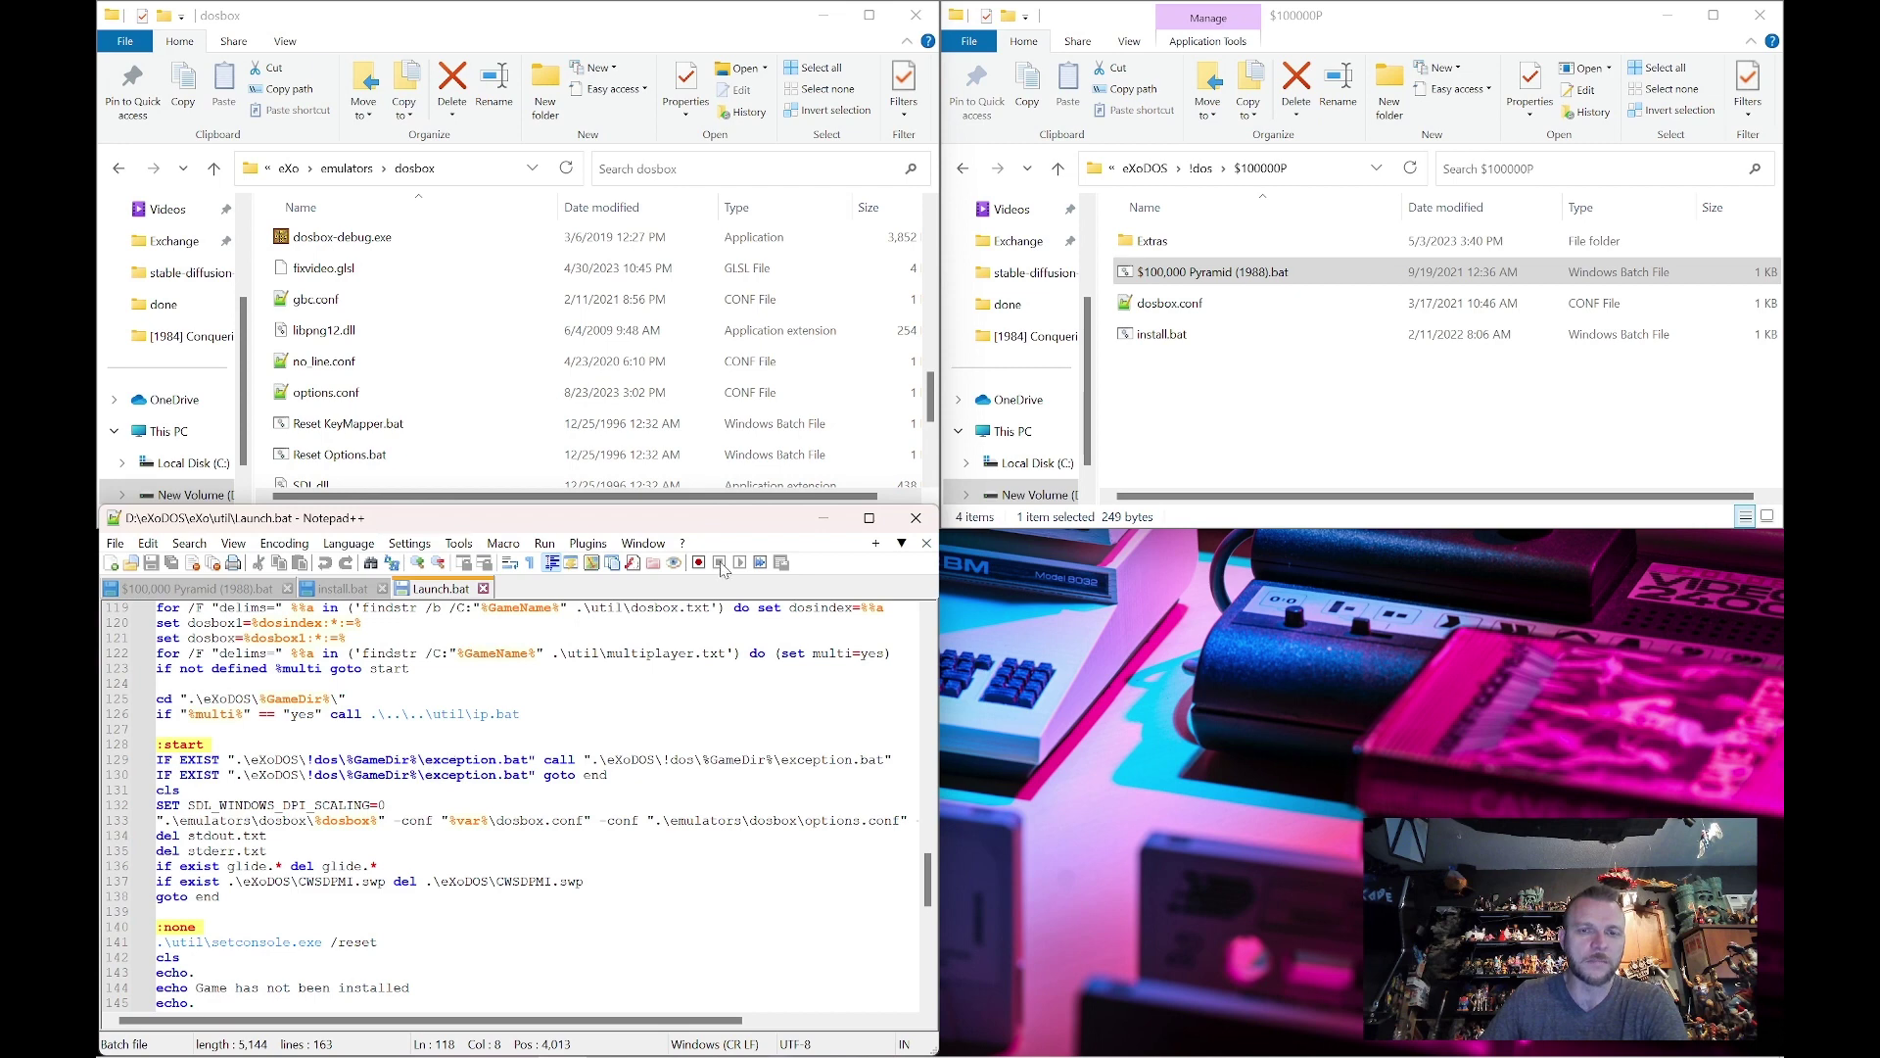
left_click(1204, 170)
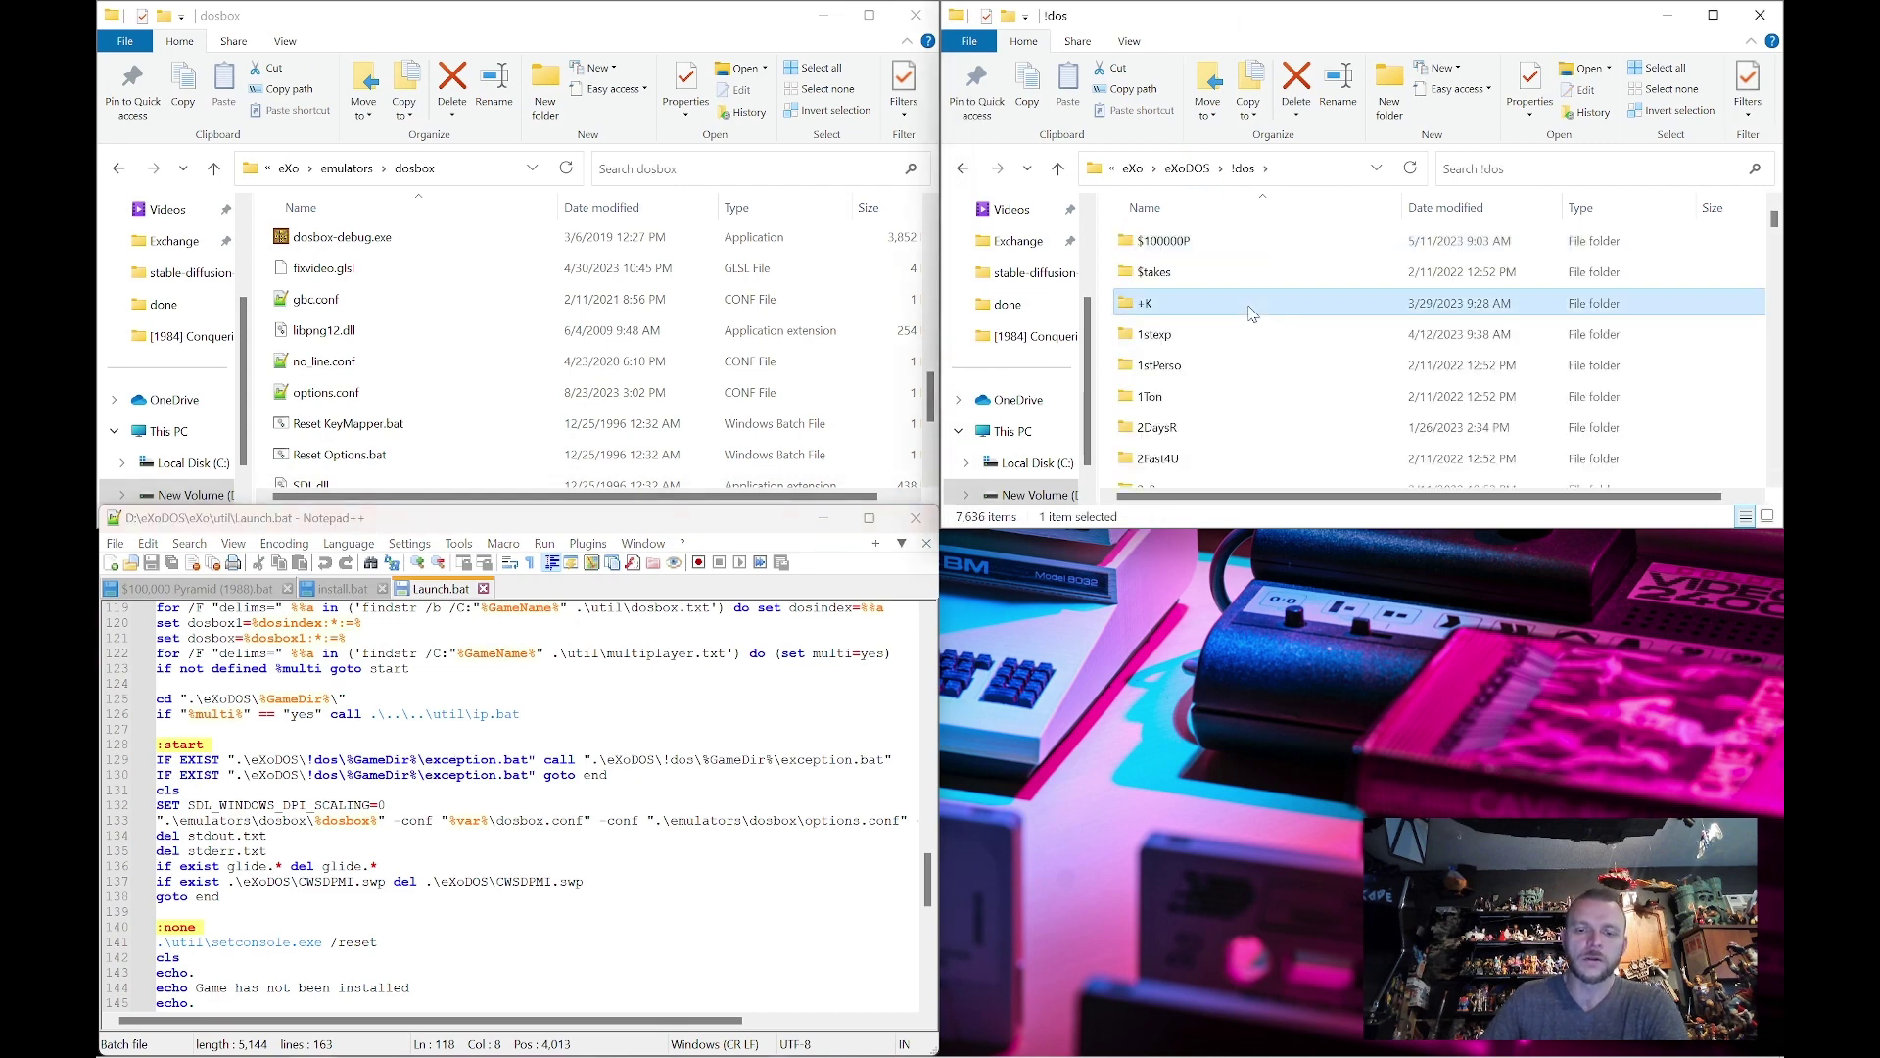
Open the loom folder and edit its exception.bat in Notepad
key("Return")
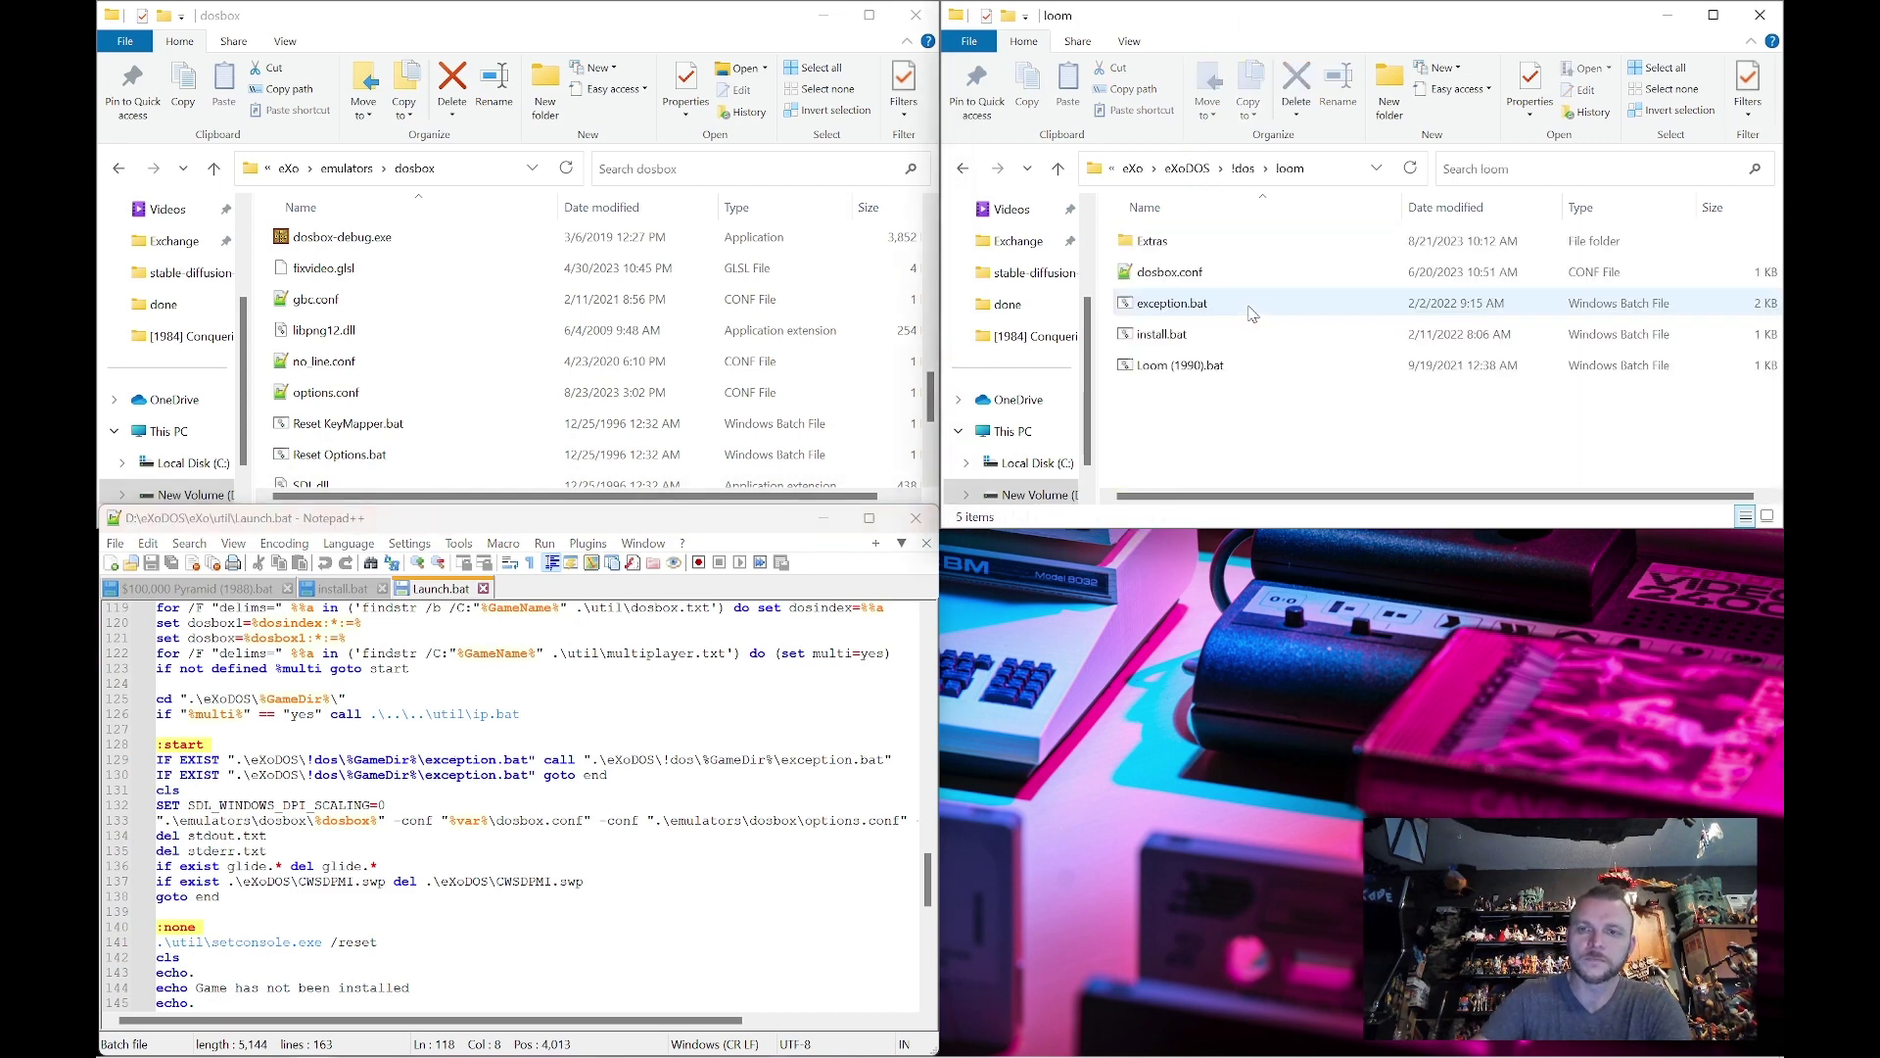
left_click(1250, 311)
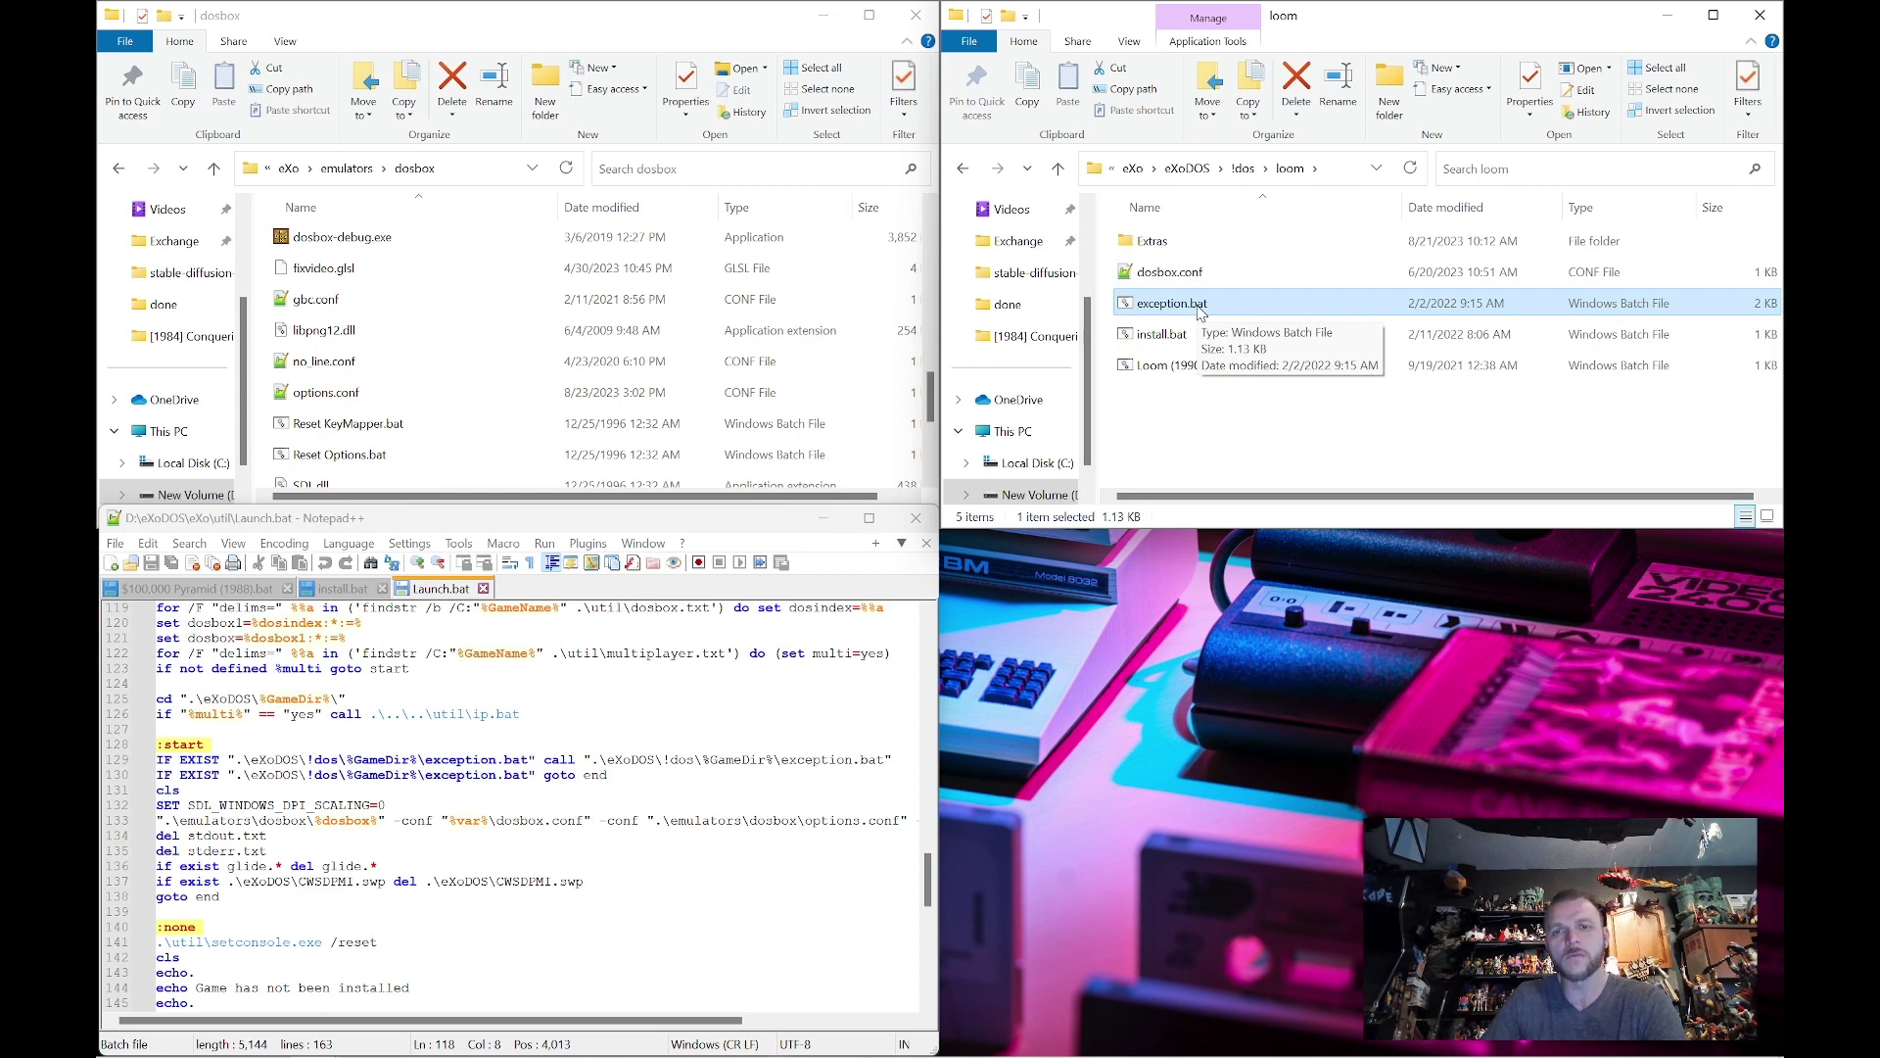
right_click(1200, 312)
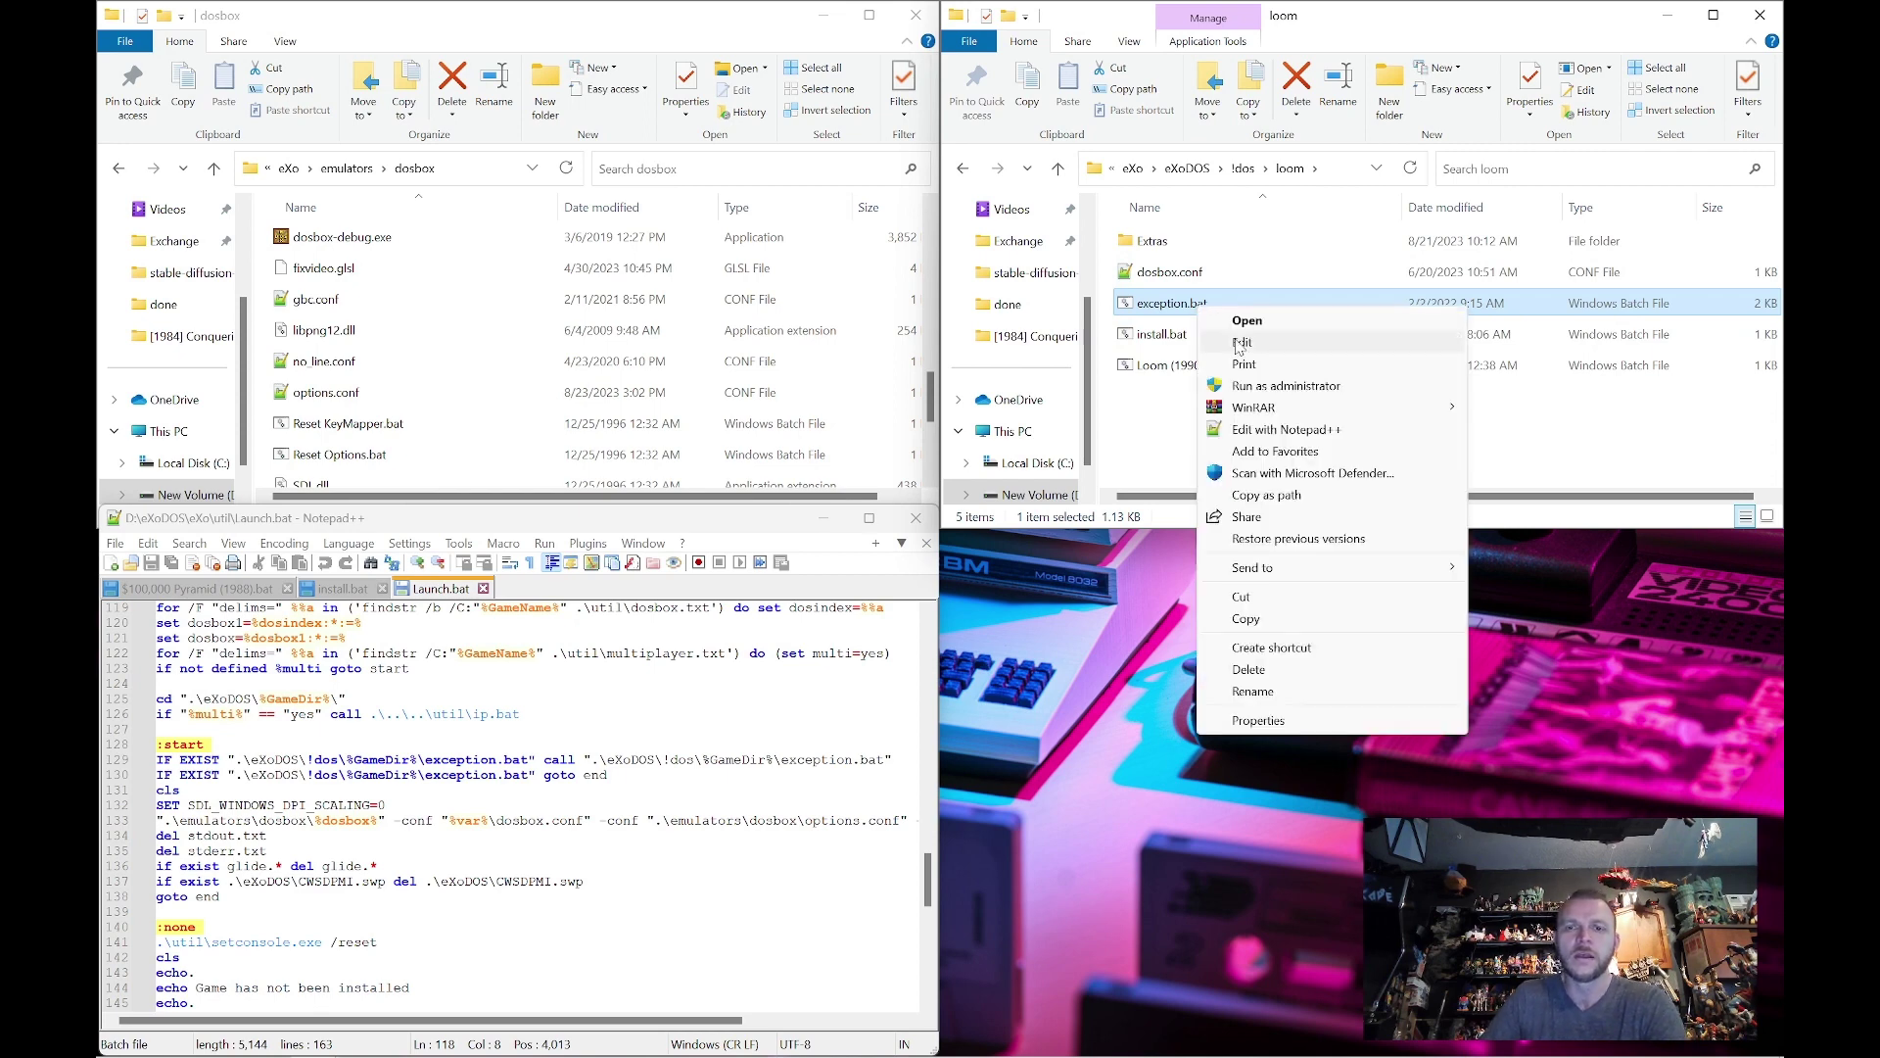
left_click(1195, 340)
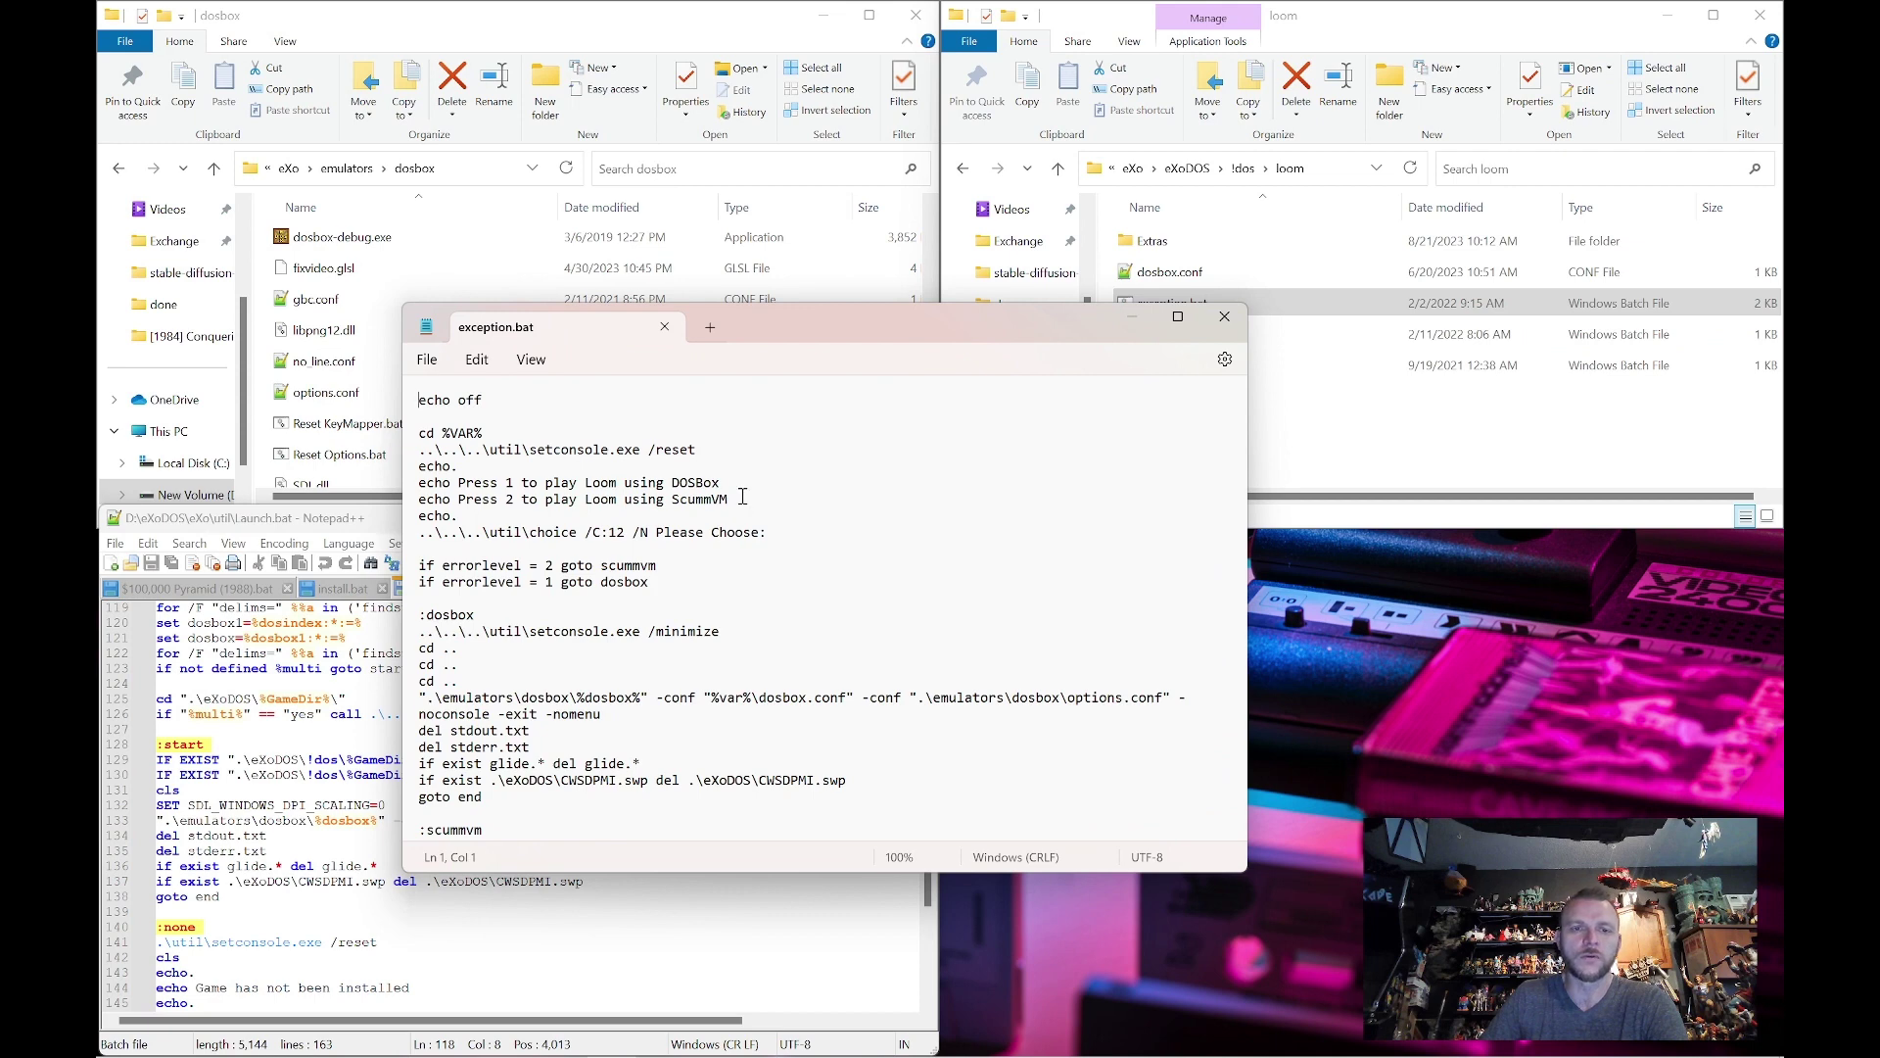
Highlight the Loom script's 'Press 1/Press 2' DOSBox-or-ScummVM lines, then close exception.bat
left_click_drag(736, 499, 415, 484)
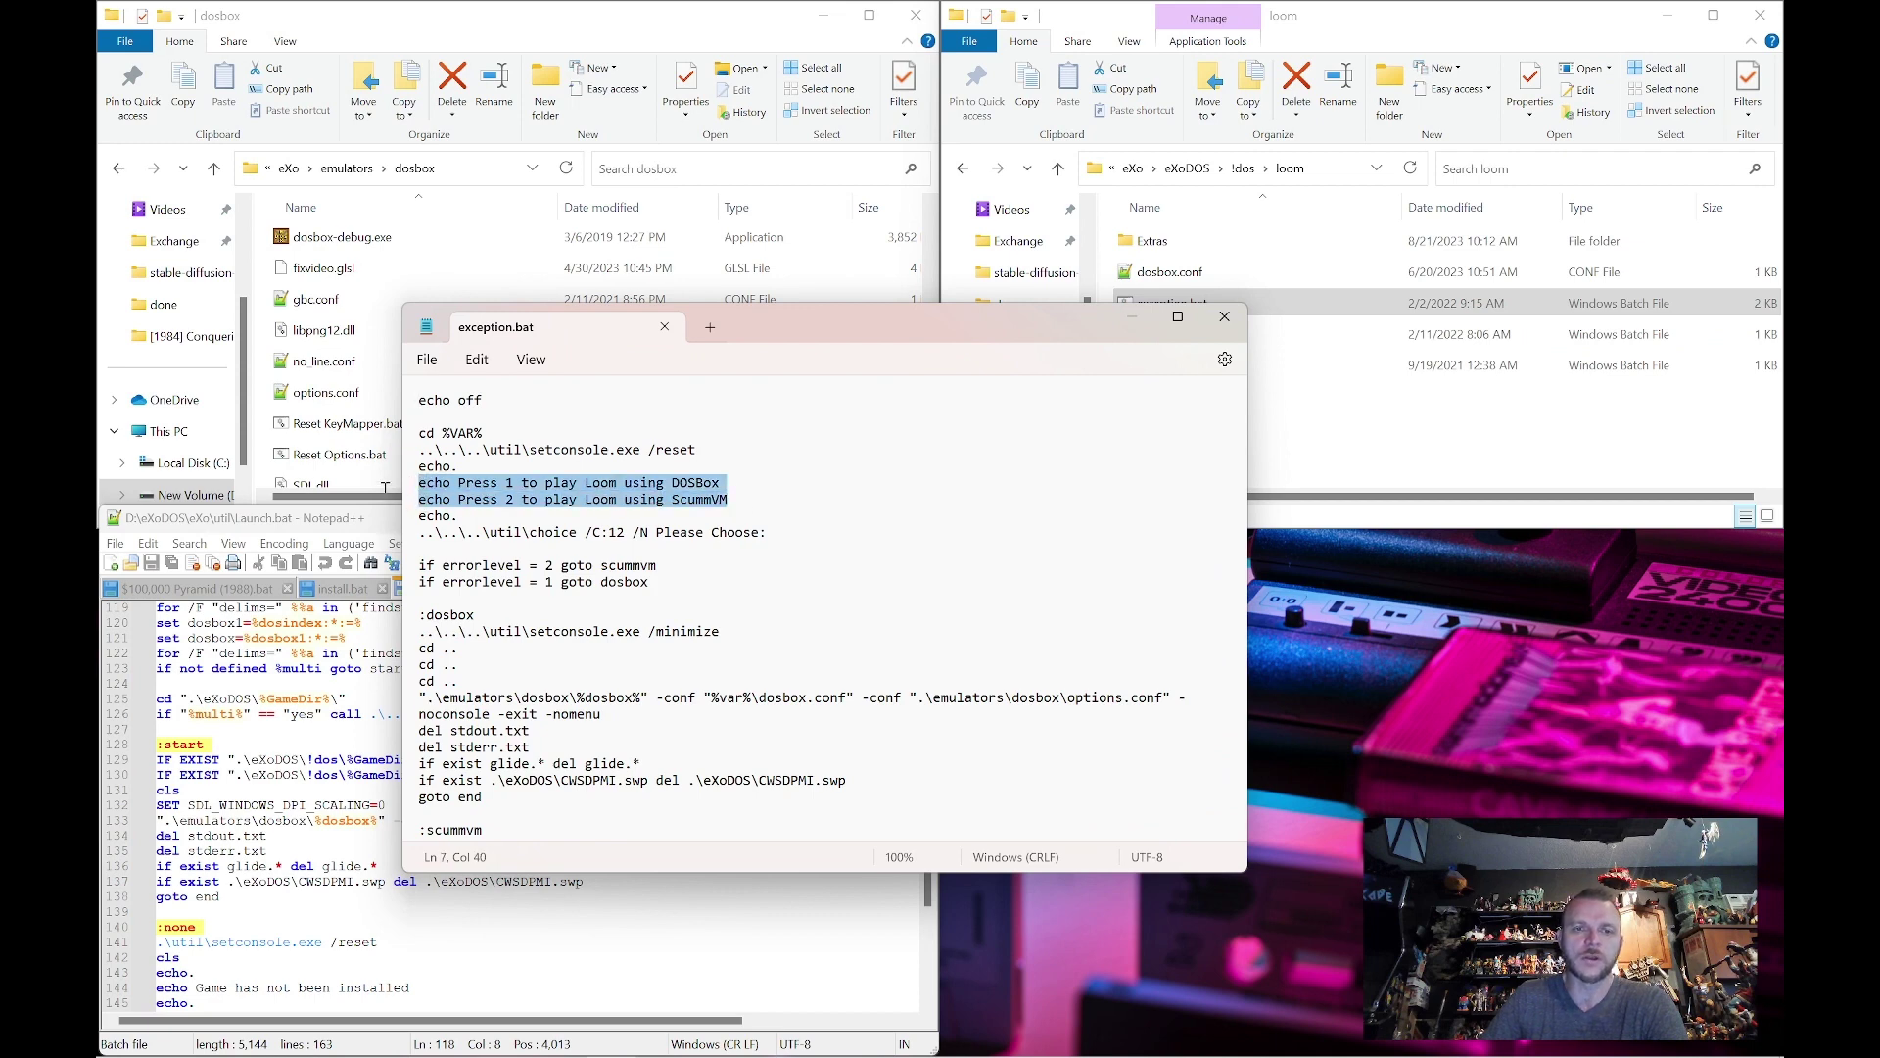
left_click(750, 491)
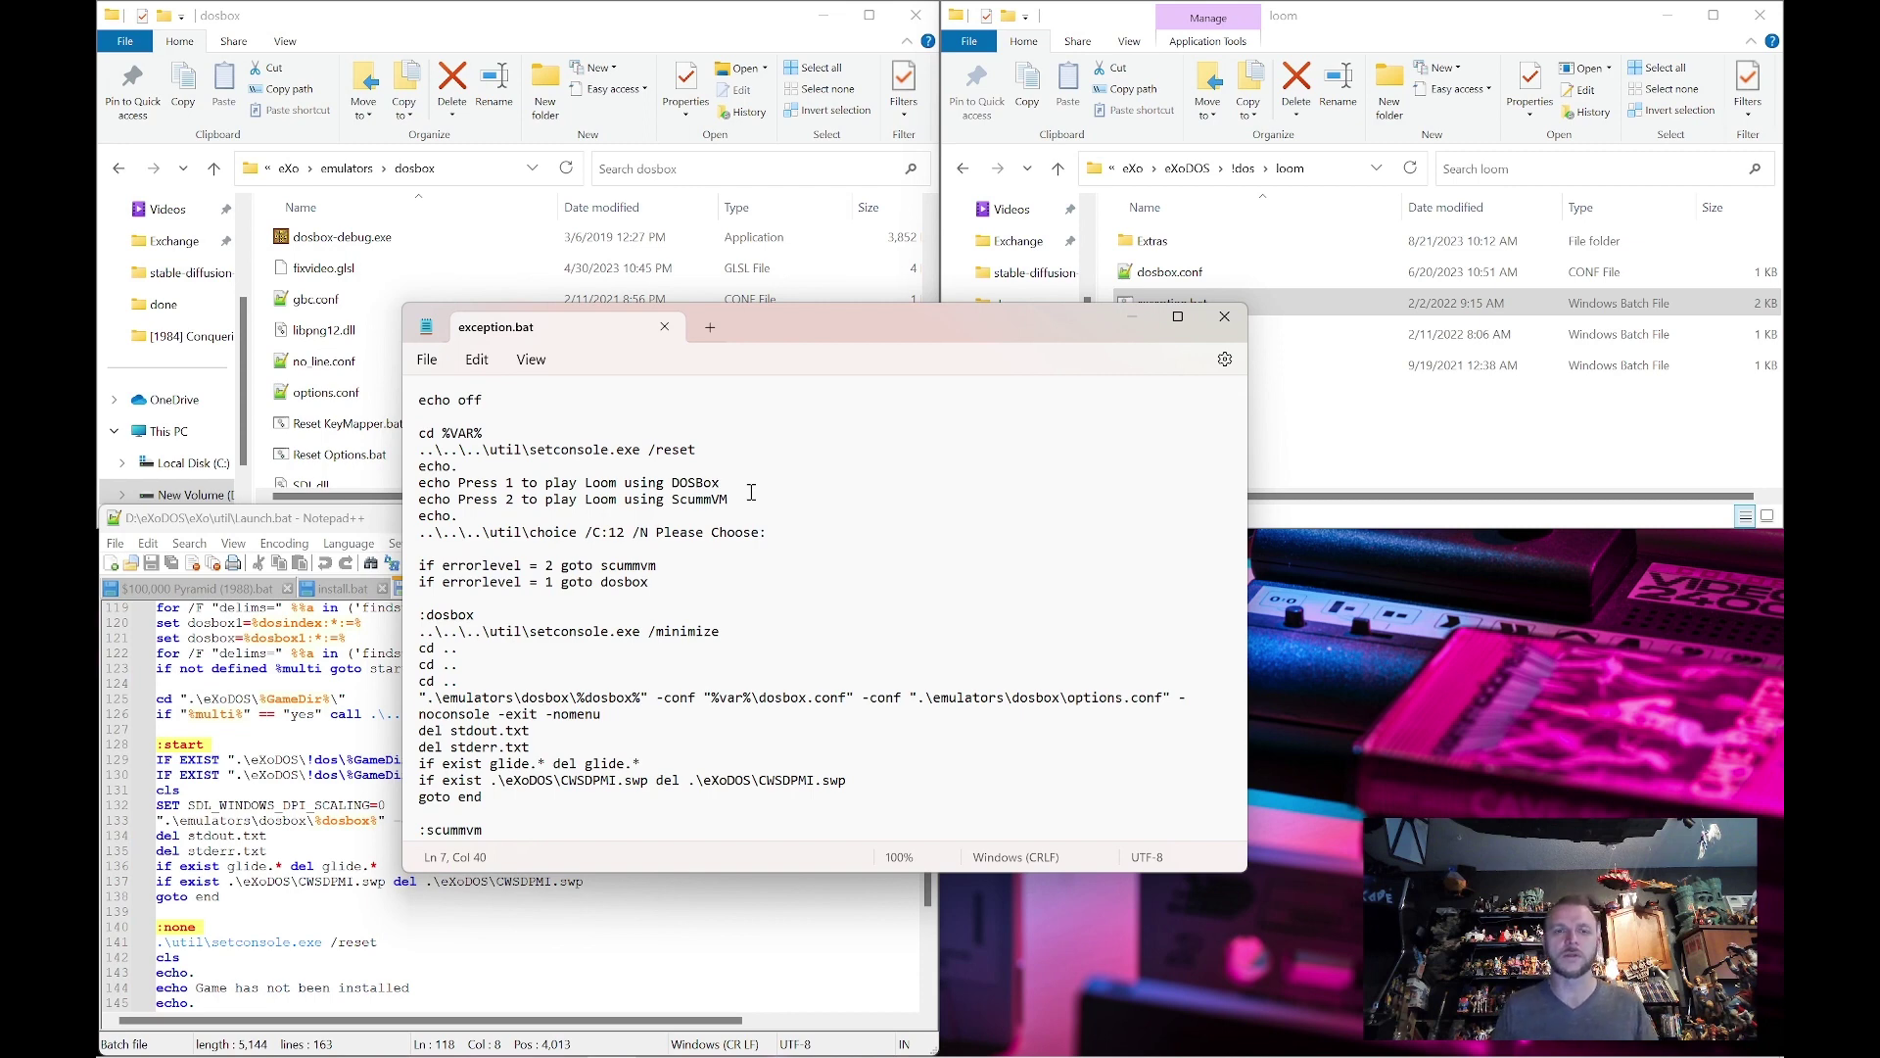
left_click(1224, 315)
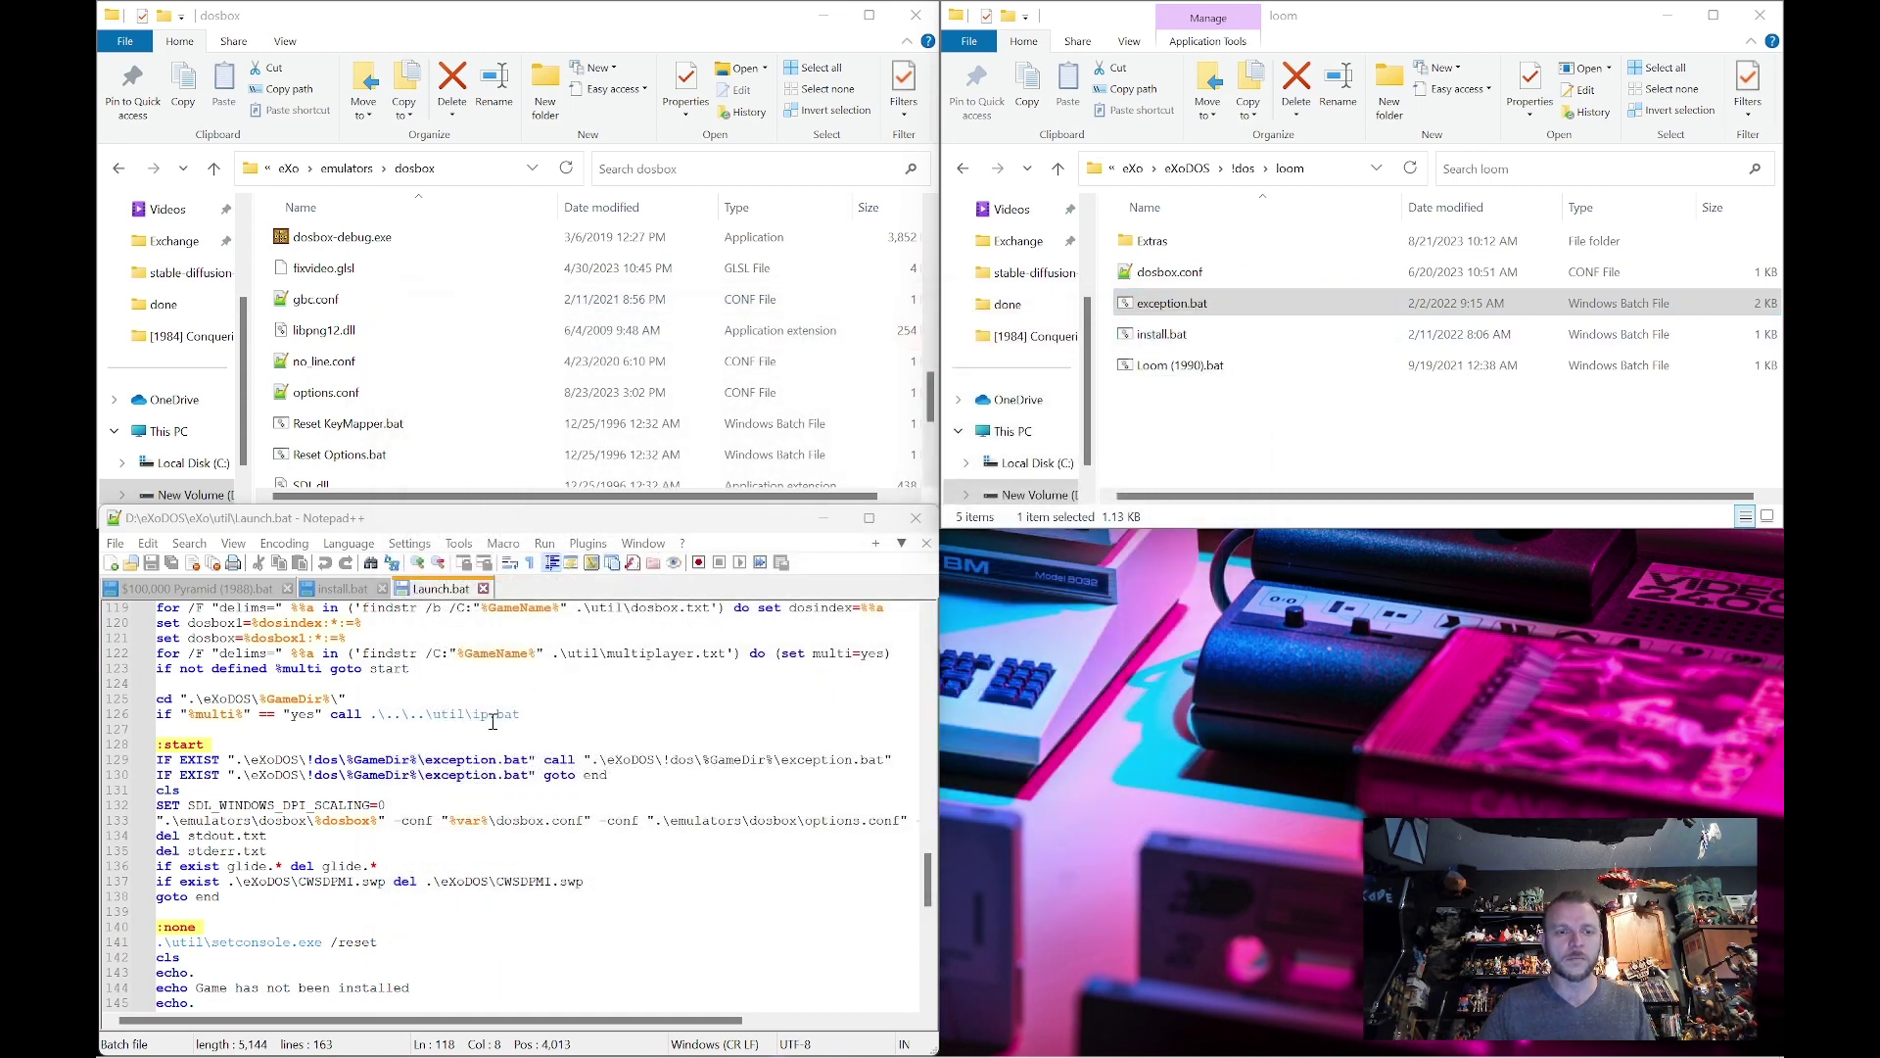
Highlight the ip.bat call, the DOSBox launch command and the options.conf path in Launch.bat
left_click_drag(474, 714, 555, 713)
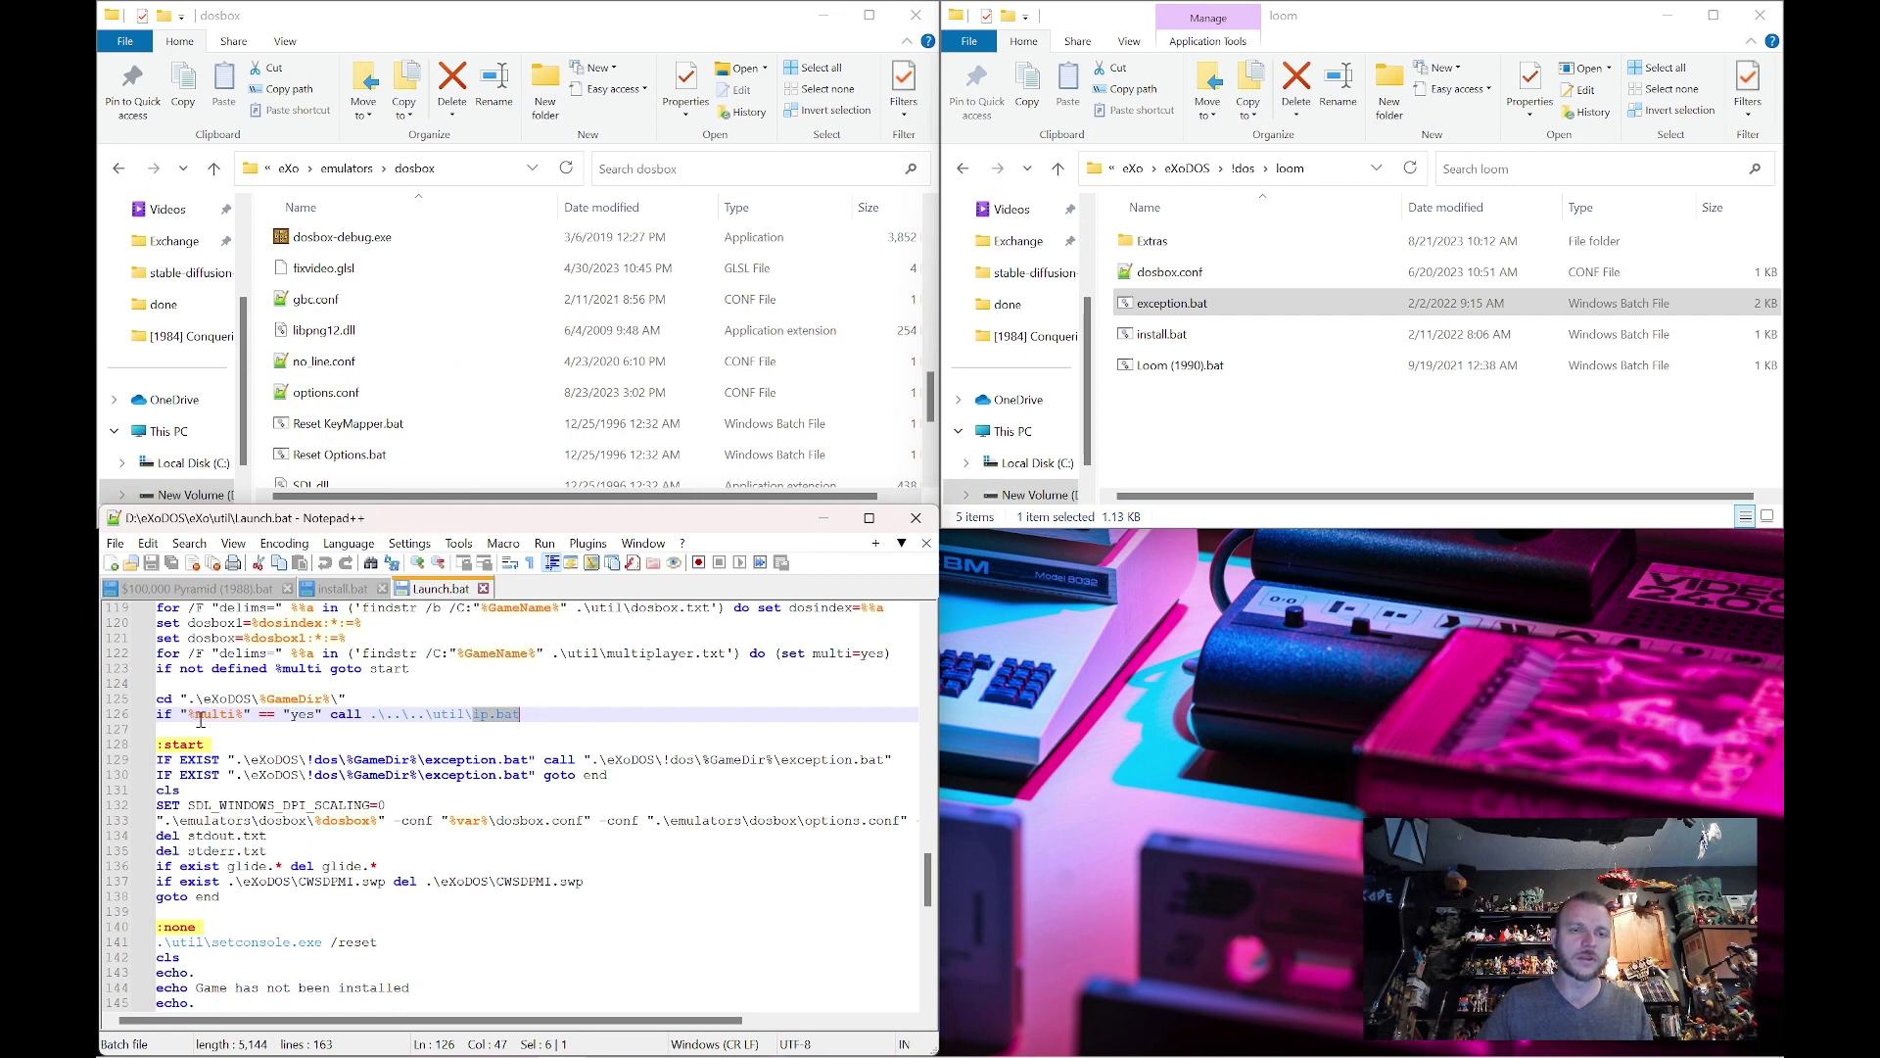
scroll(372, 696, "down", 1)
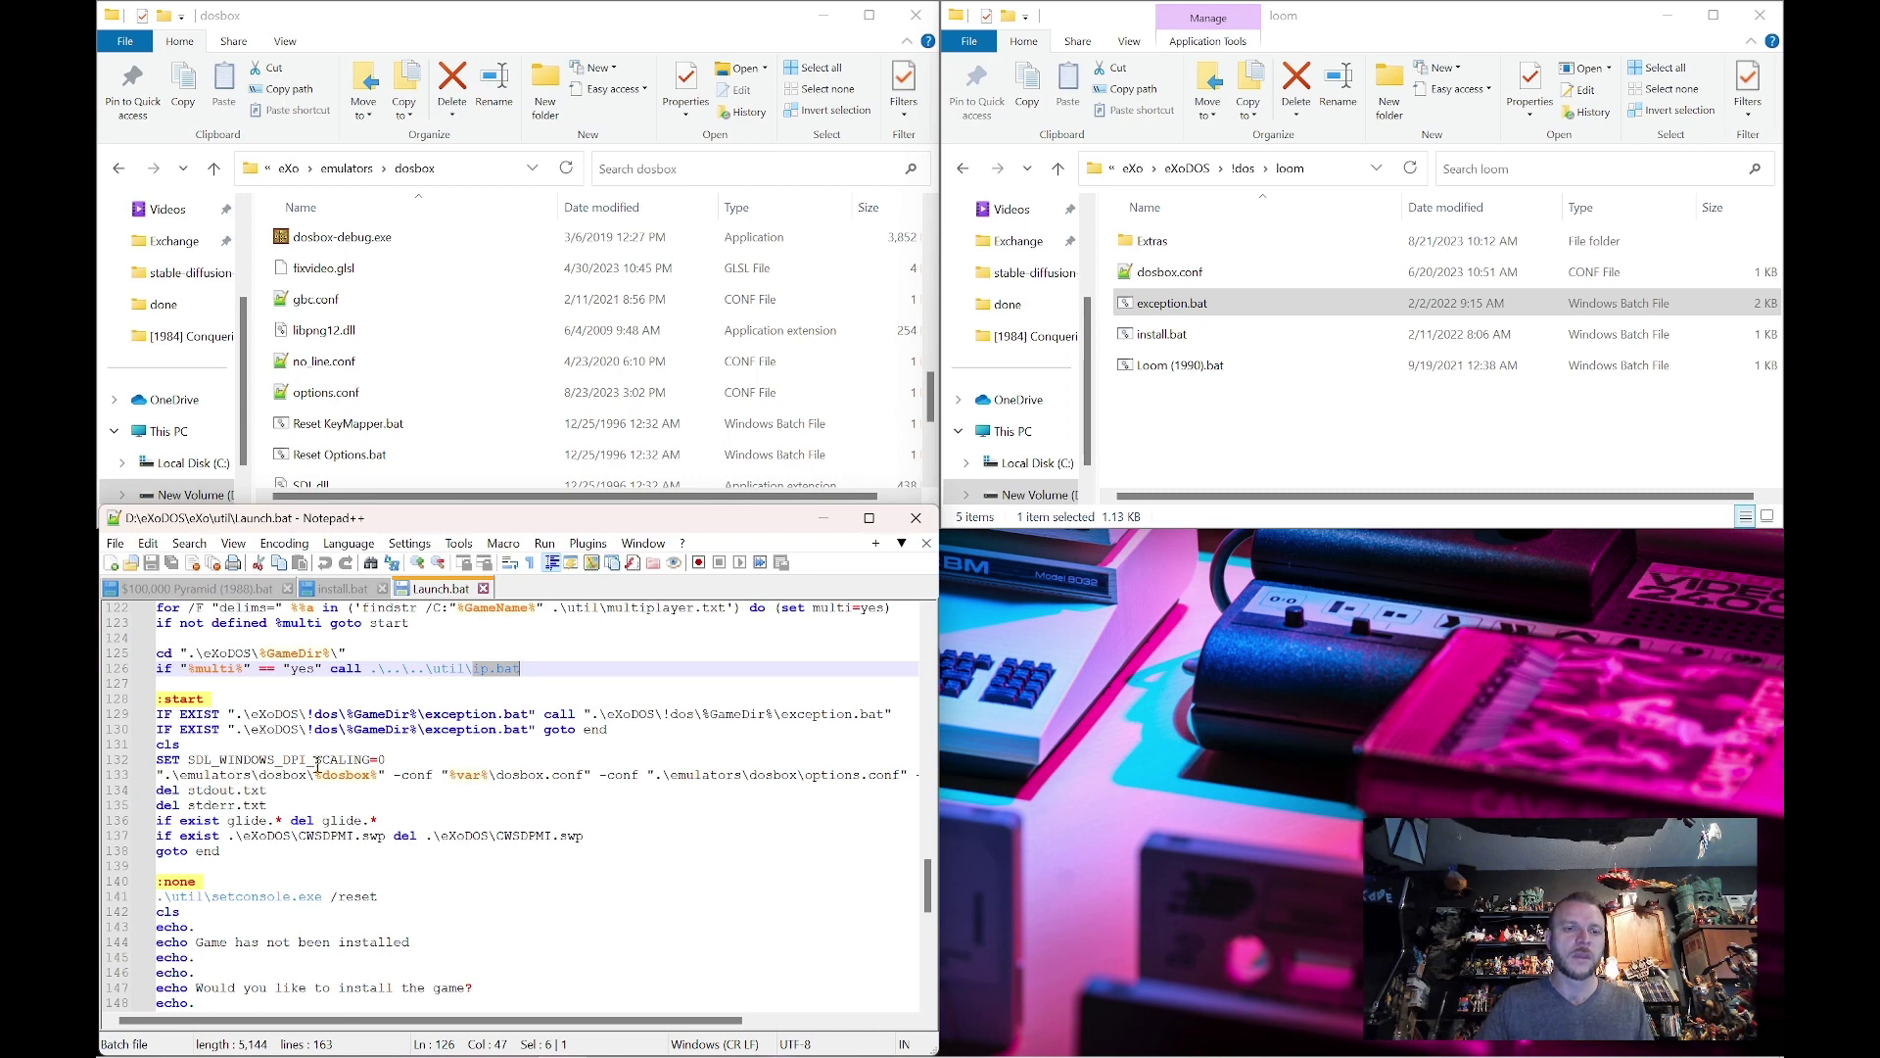
left_click_drag(316, 774, 490, 776)
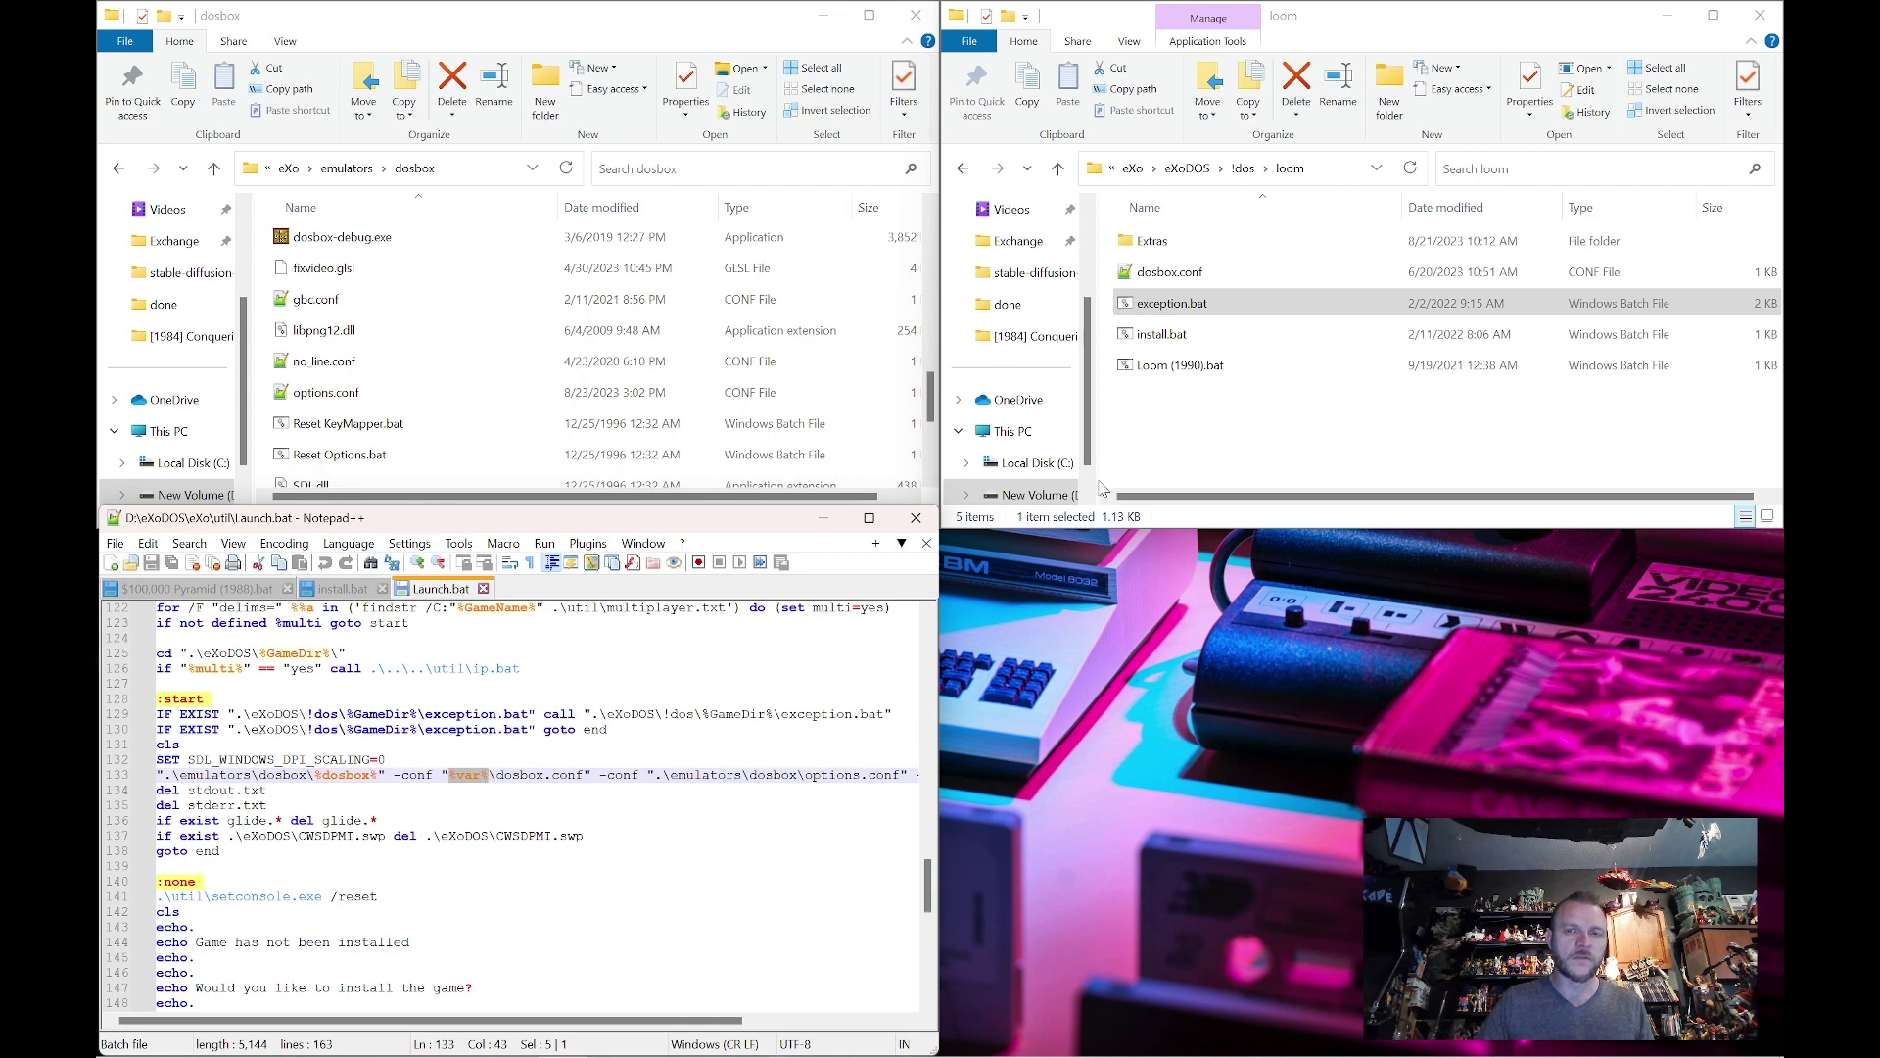
left_click(1197, 302)
left_click(1196, 281)
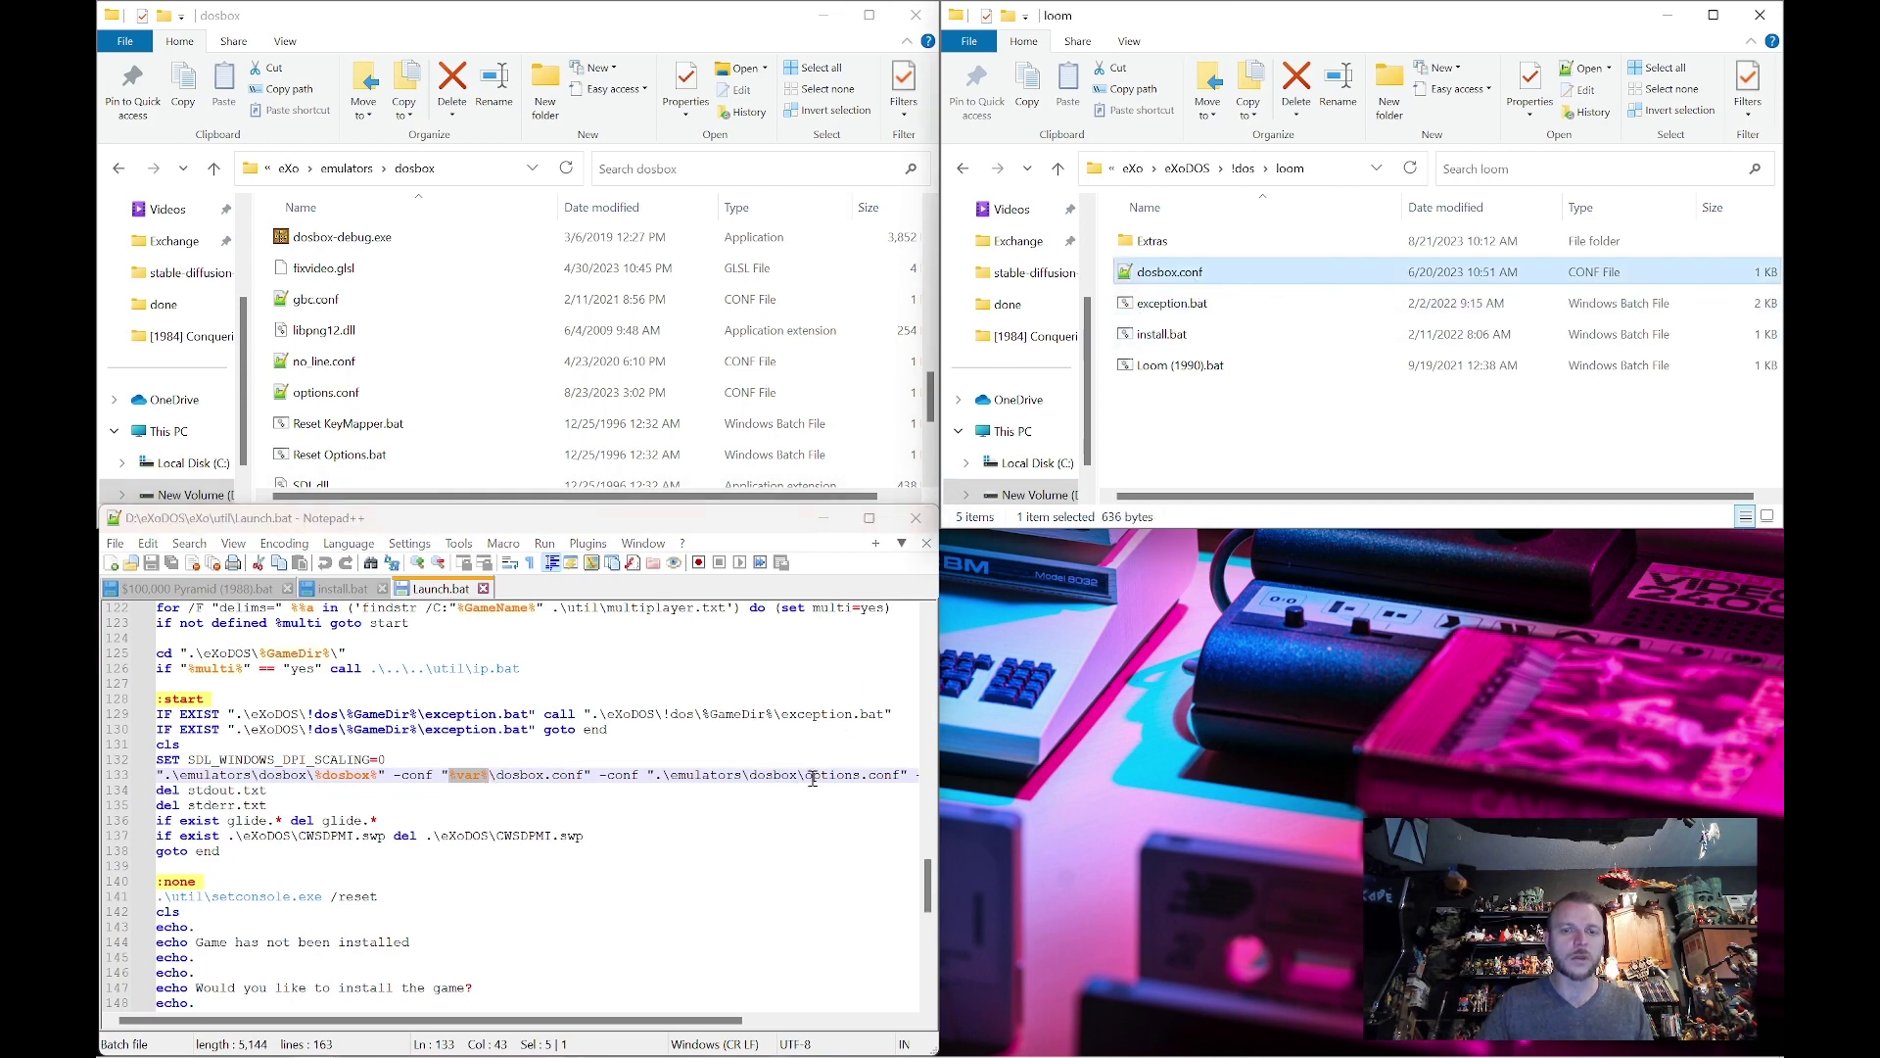
left_click_drag(805, 774, 860, 786)
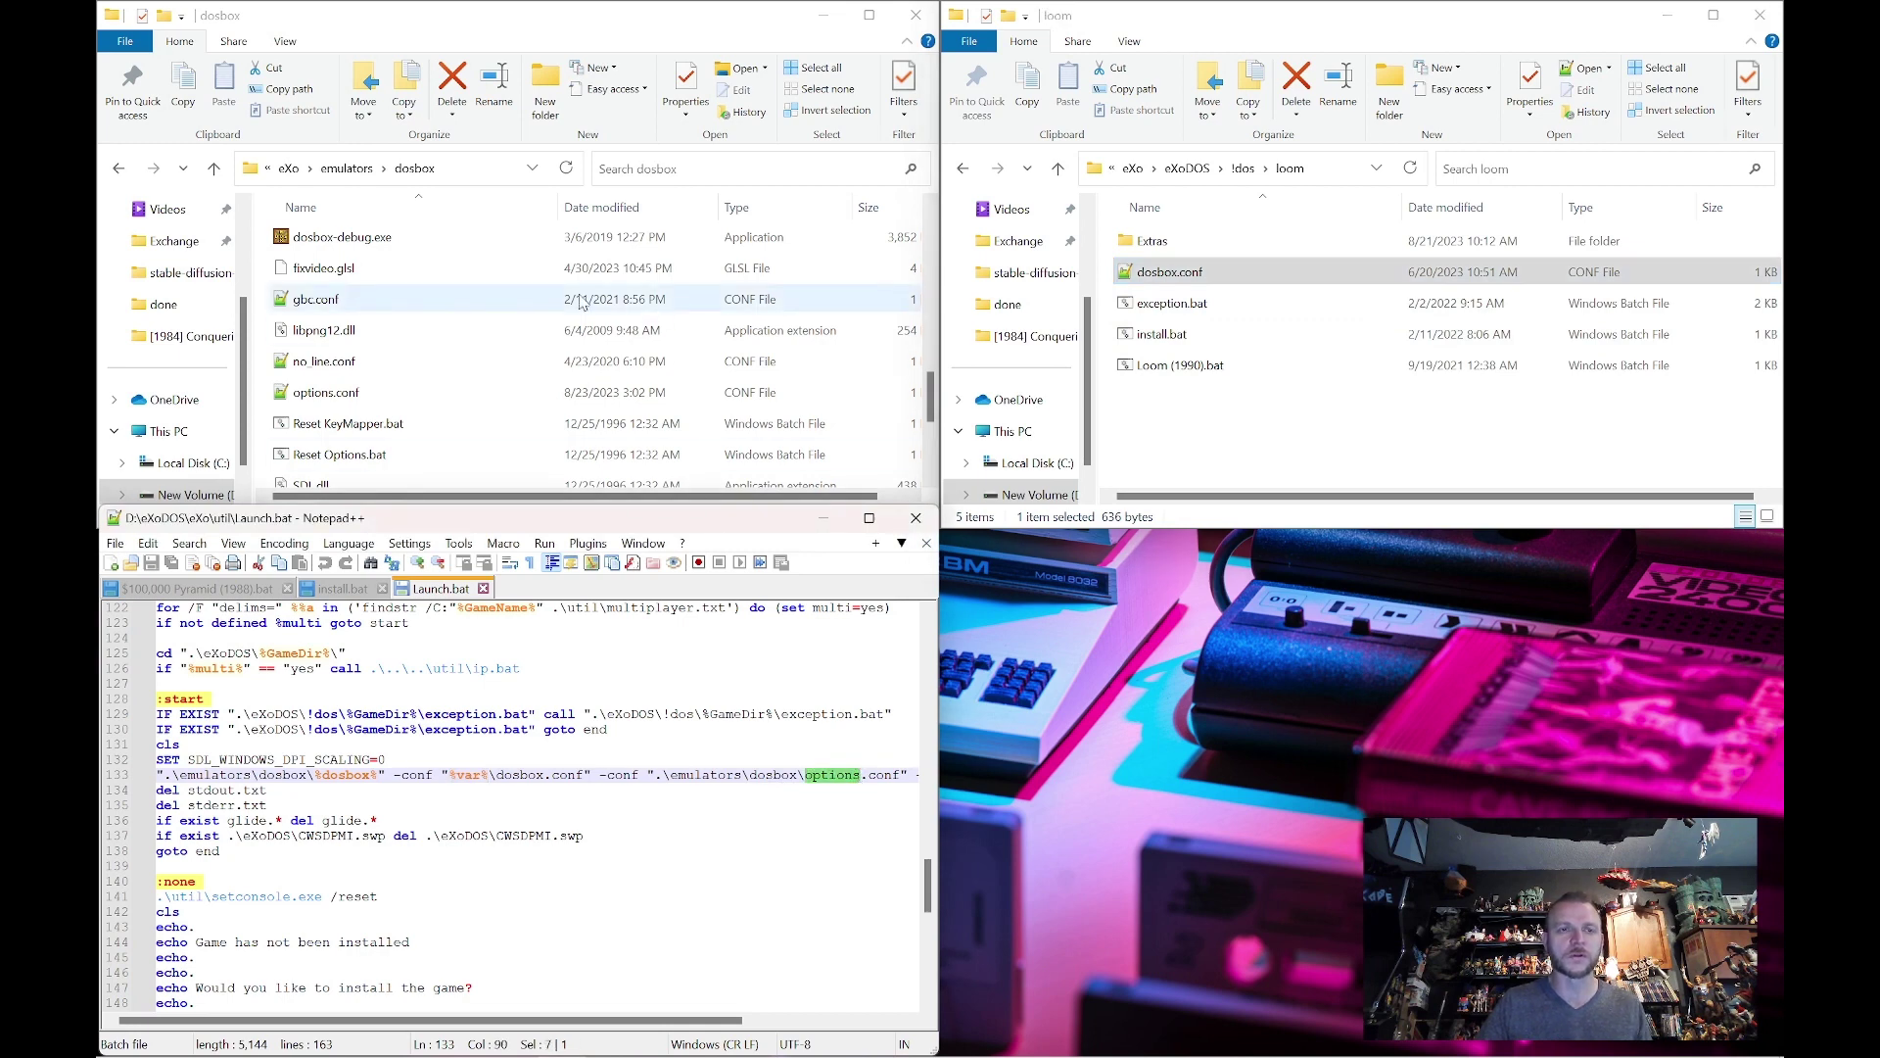
Open the dosbox folder's options.conf in Notepad++
left_click(361, 359)
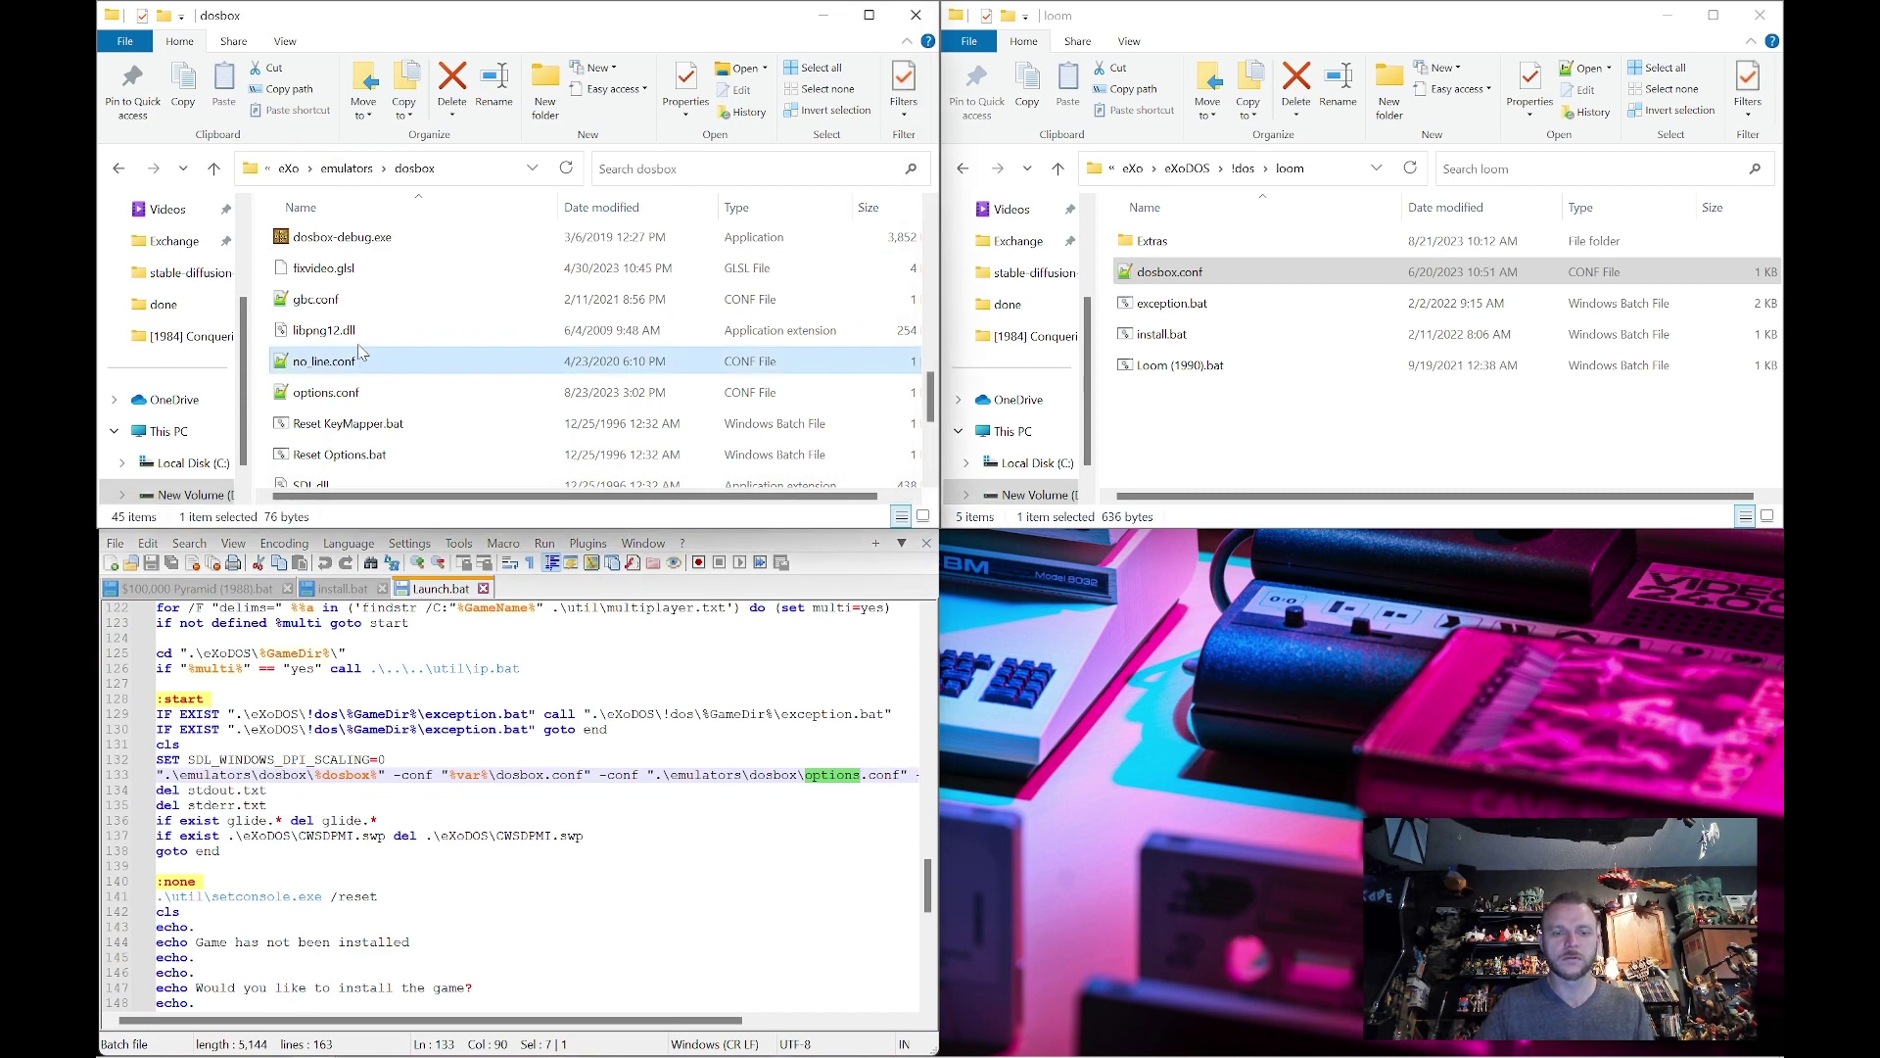
key("Down")
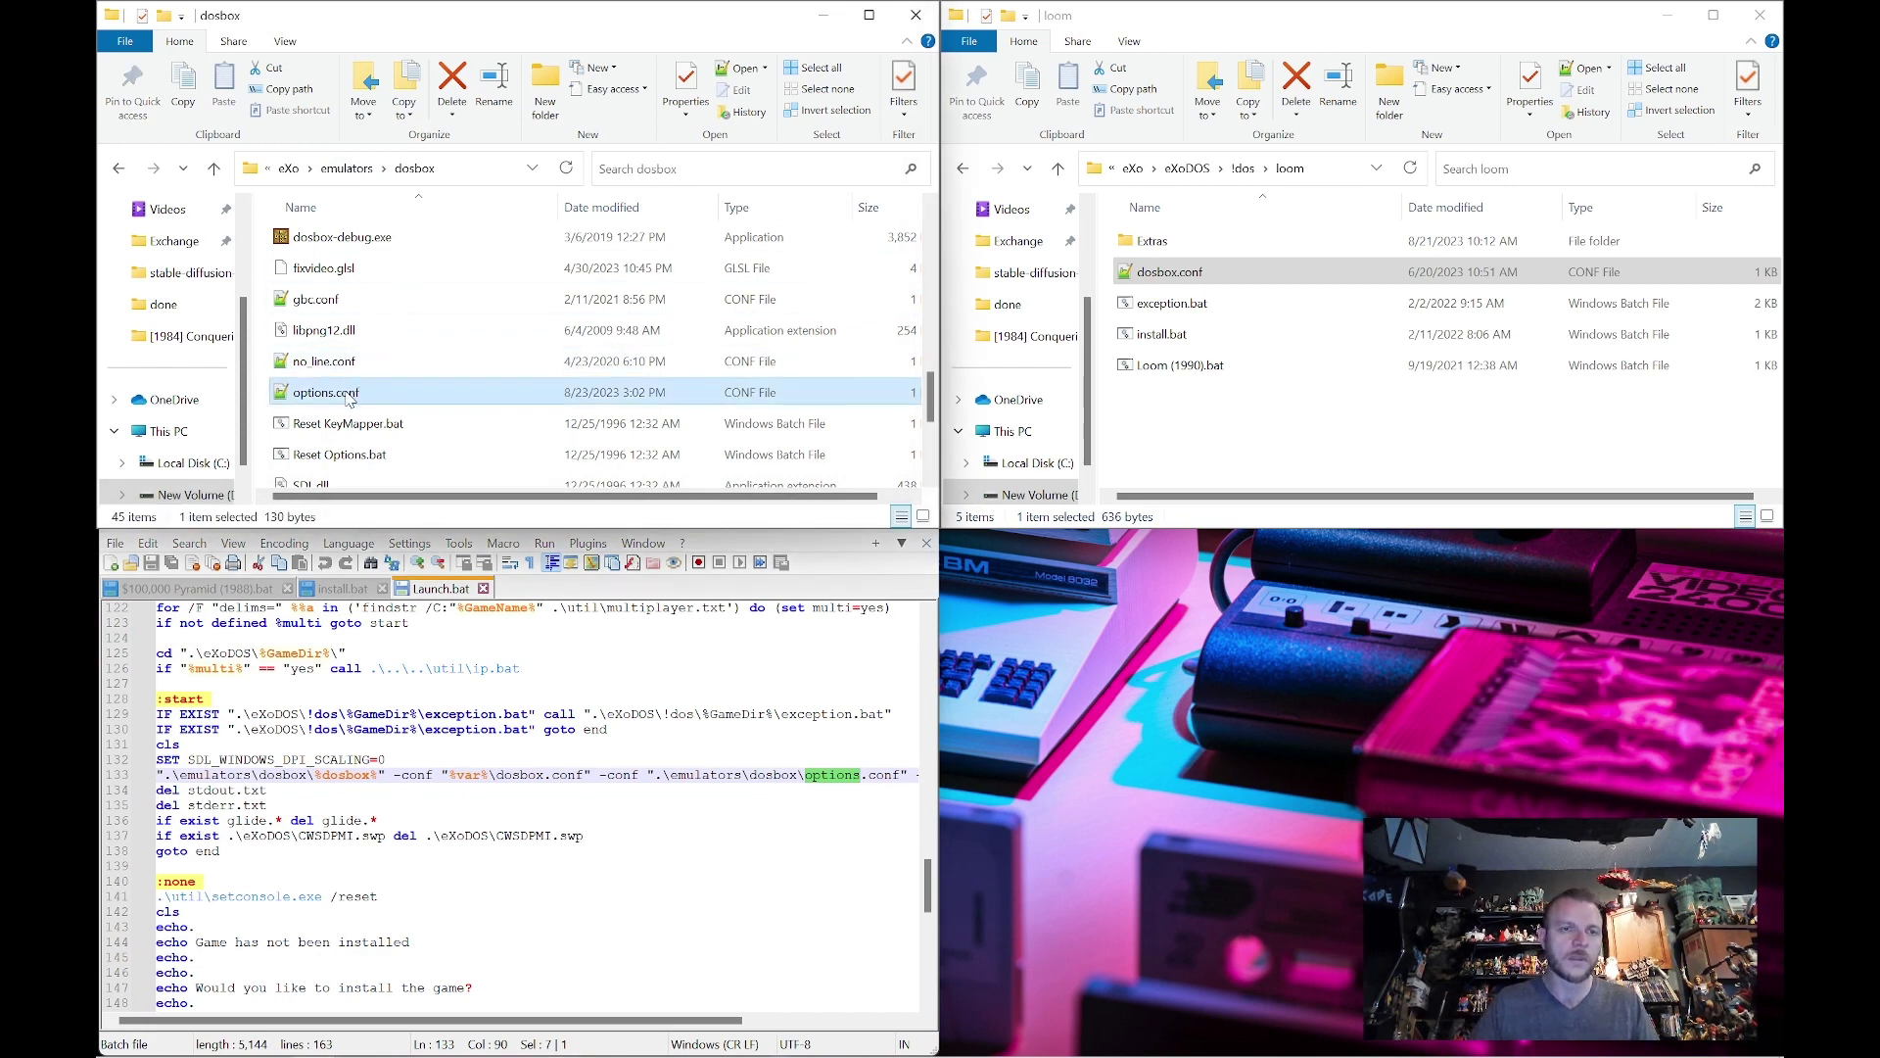
double_click(348, 395)
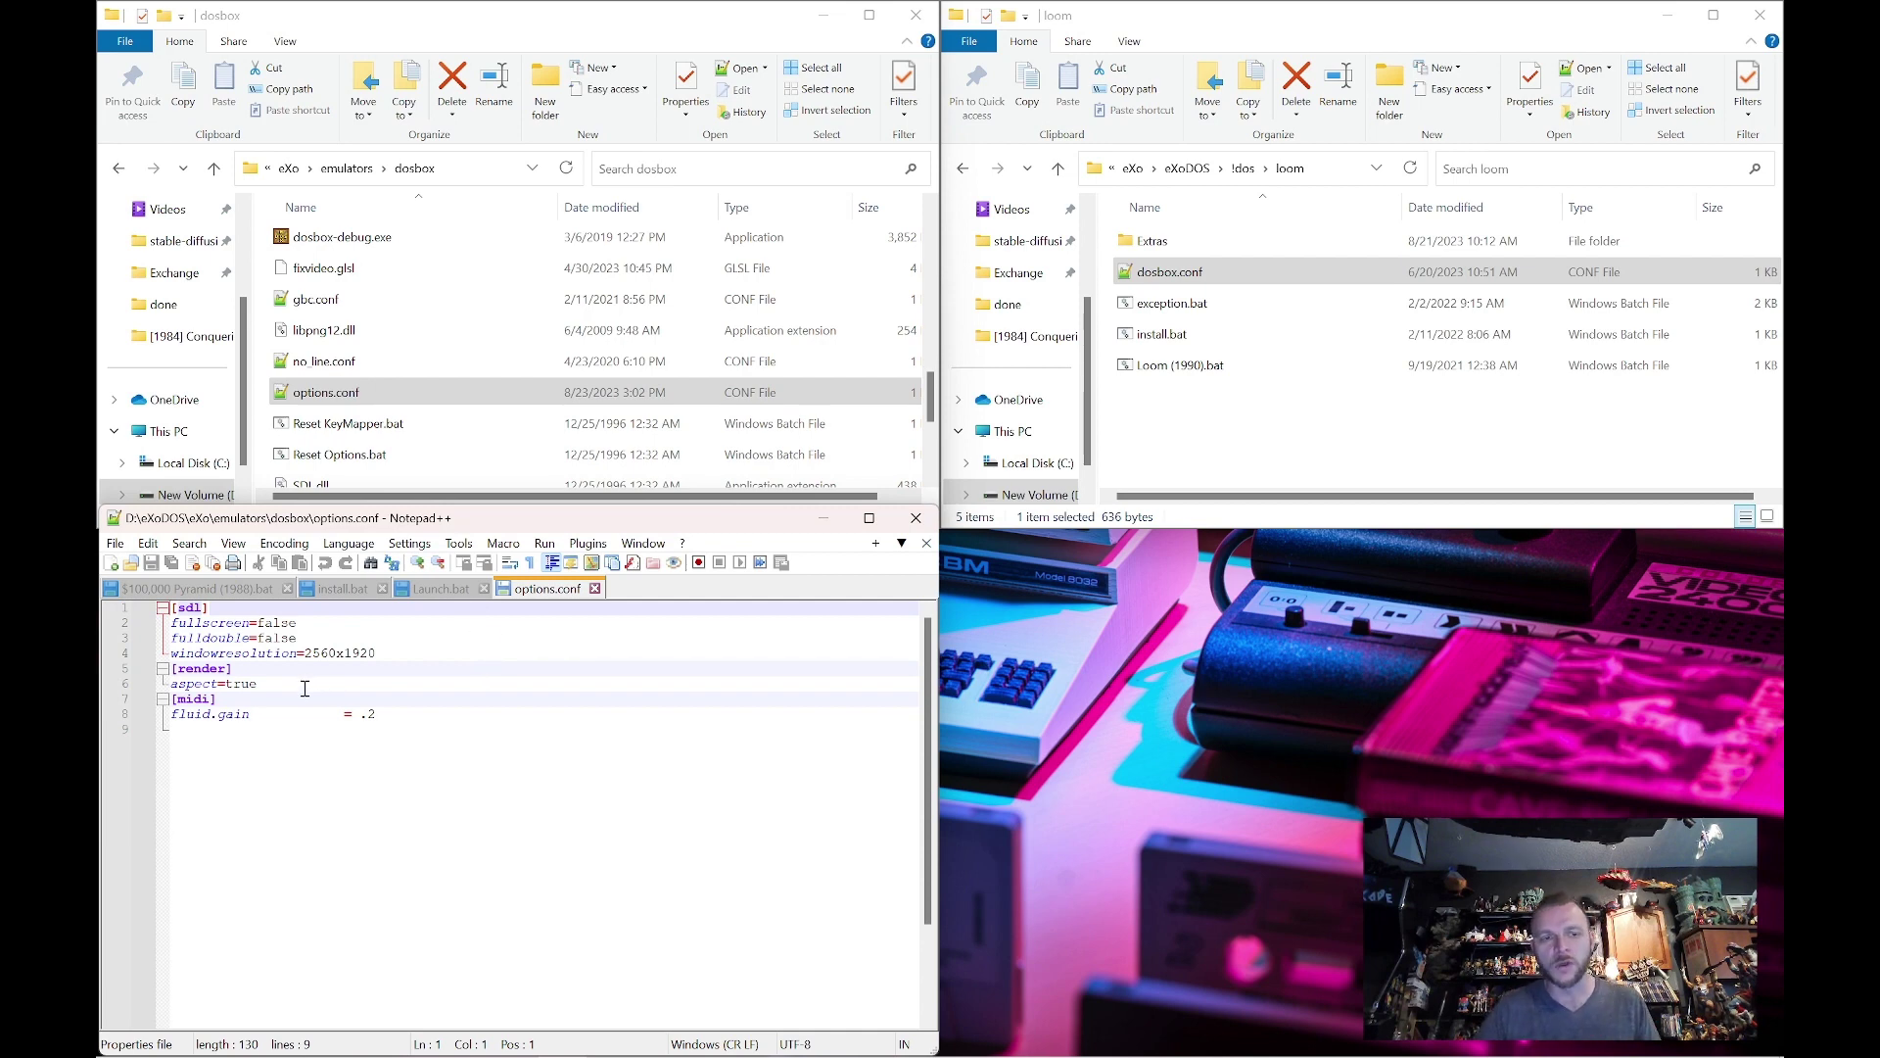
left_click(224, 683)
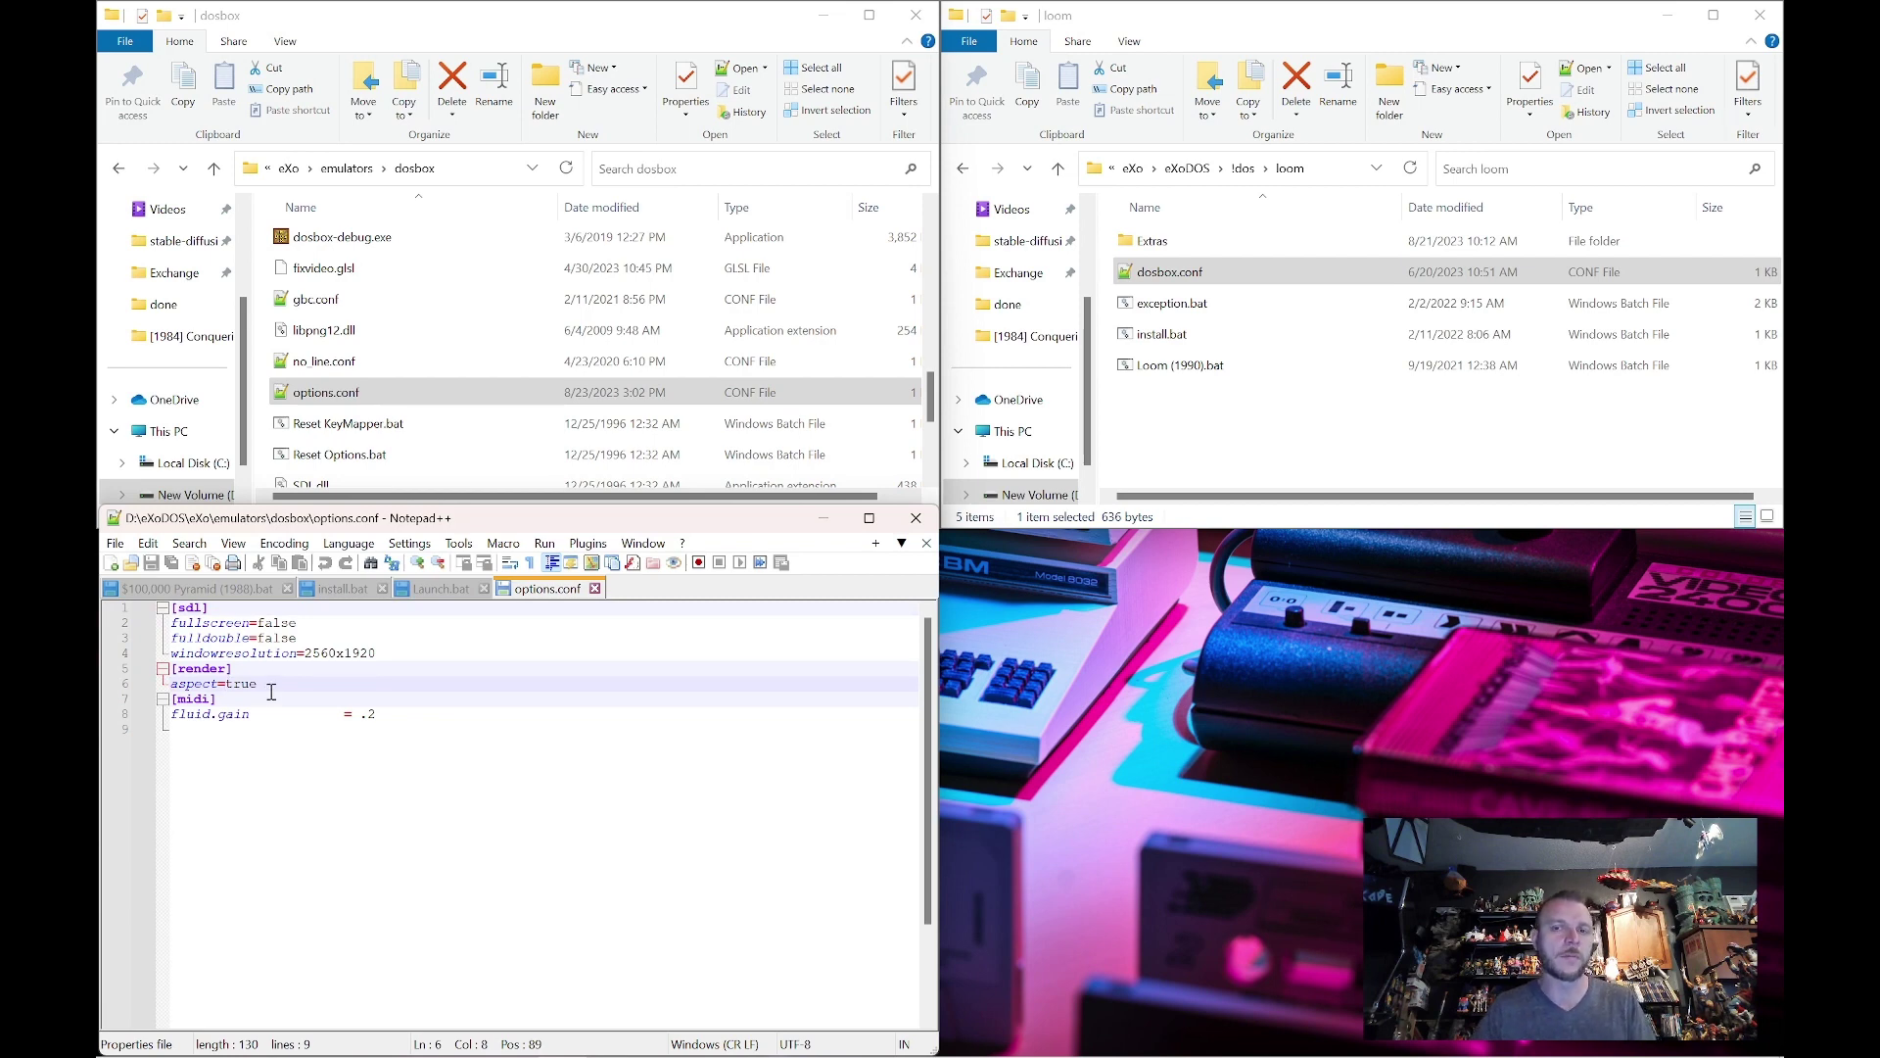
Open the $100000P folder under !dos and run its install.bat
left_click(1242, 168)
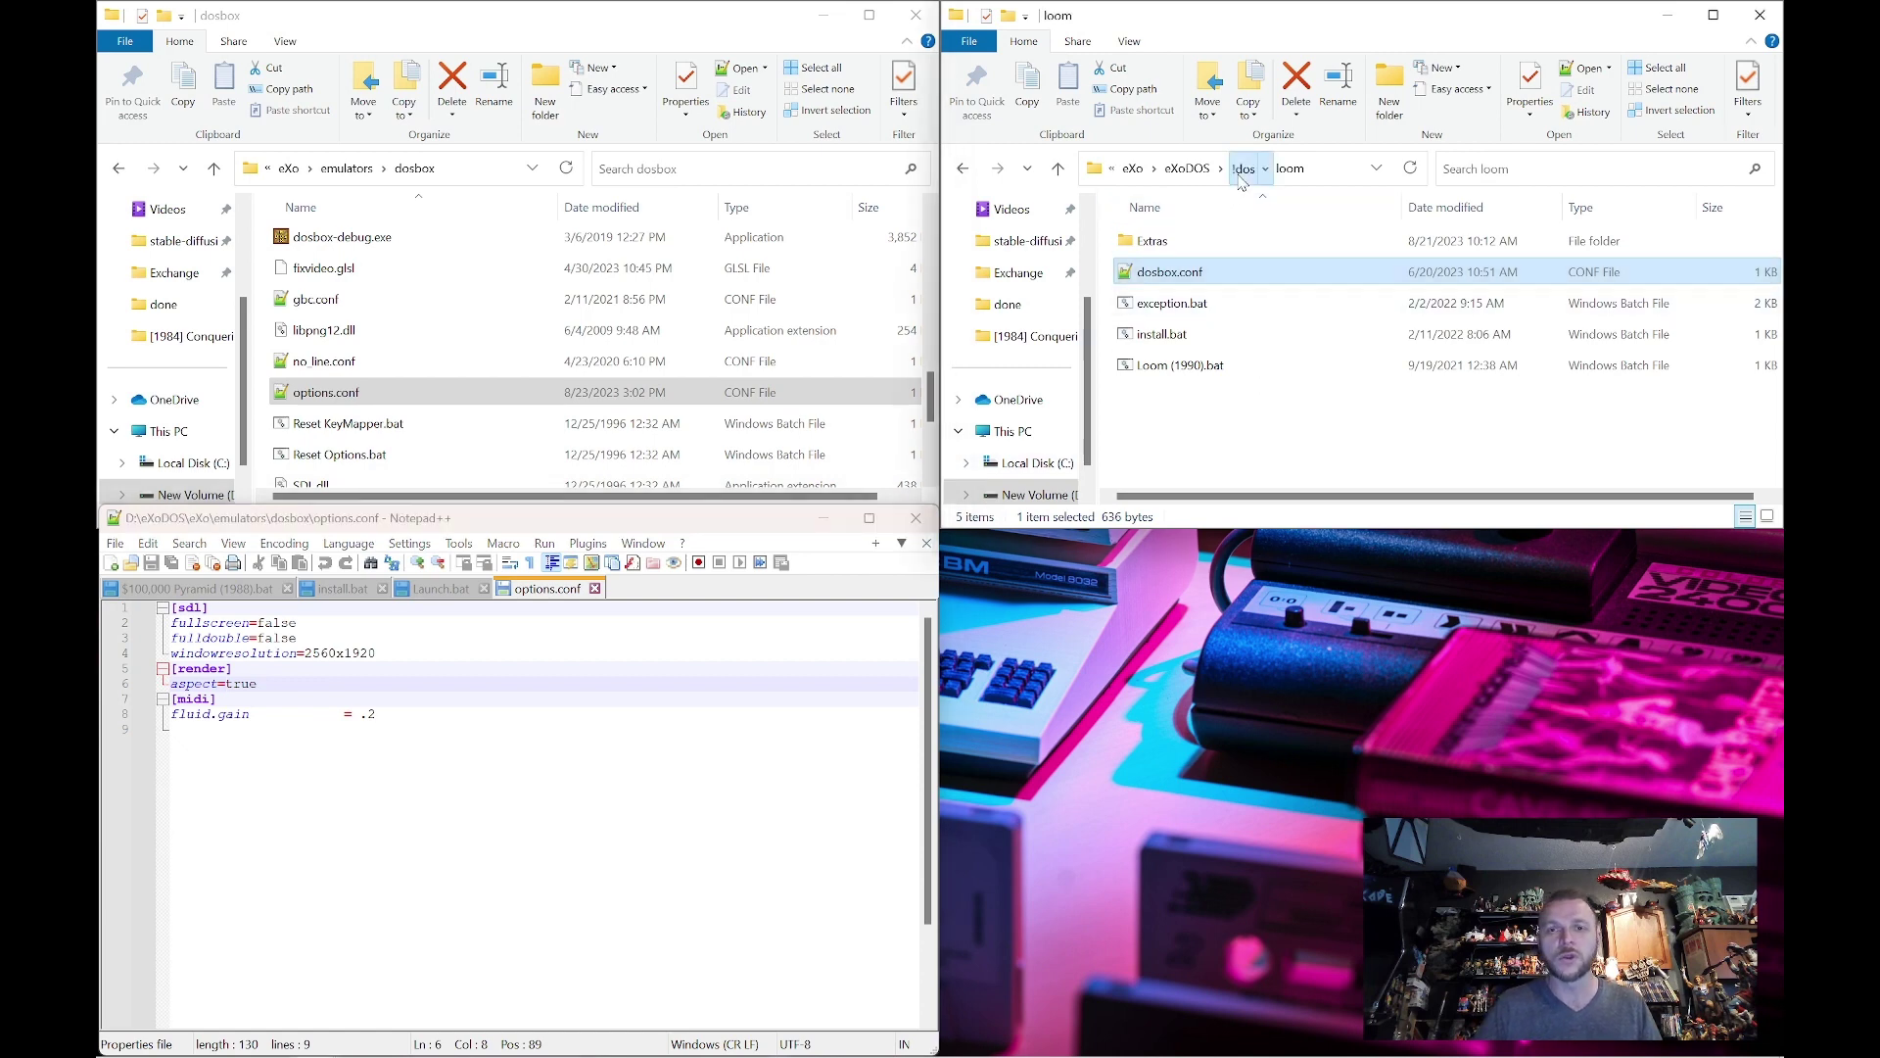
left_click(1252, 329)
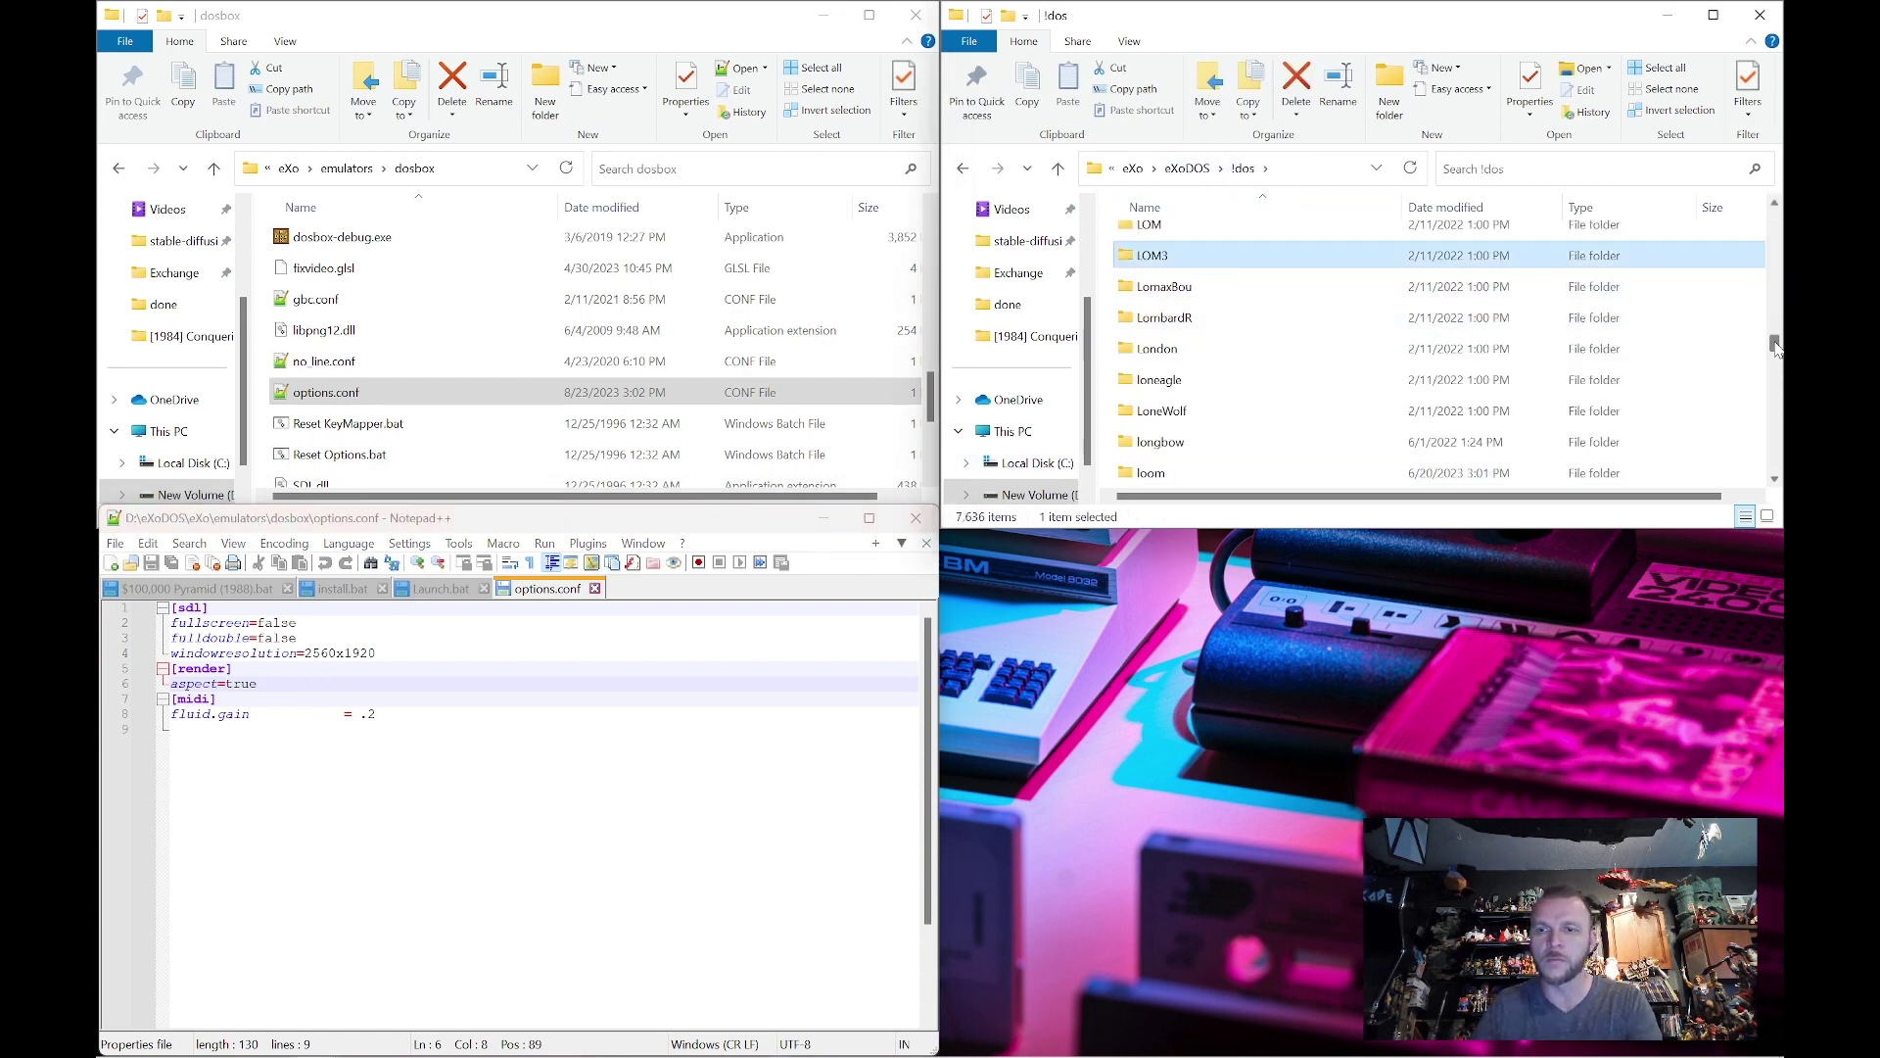
left_click_drag(1774, 344, 1777, 210)
double_click(1224, 243)
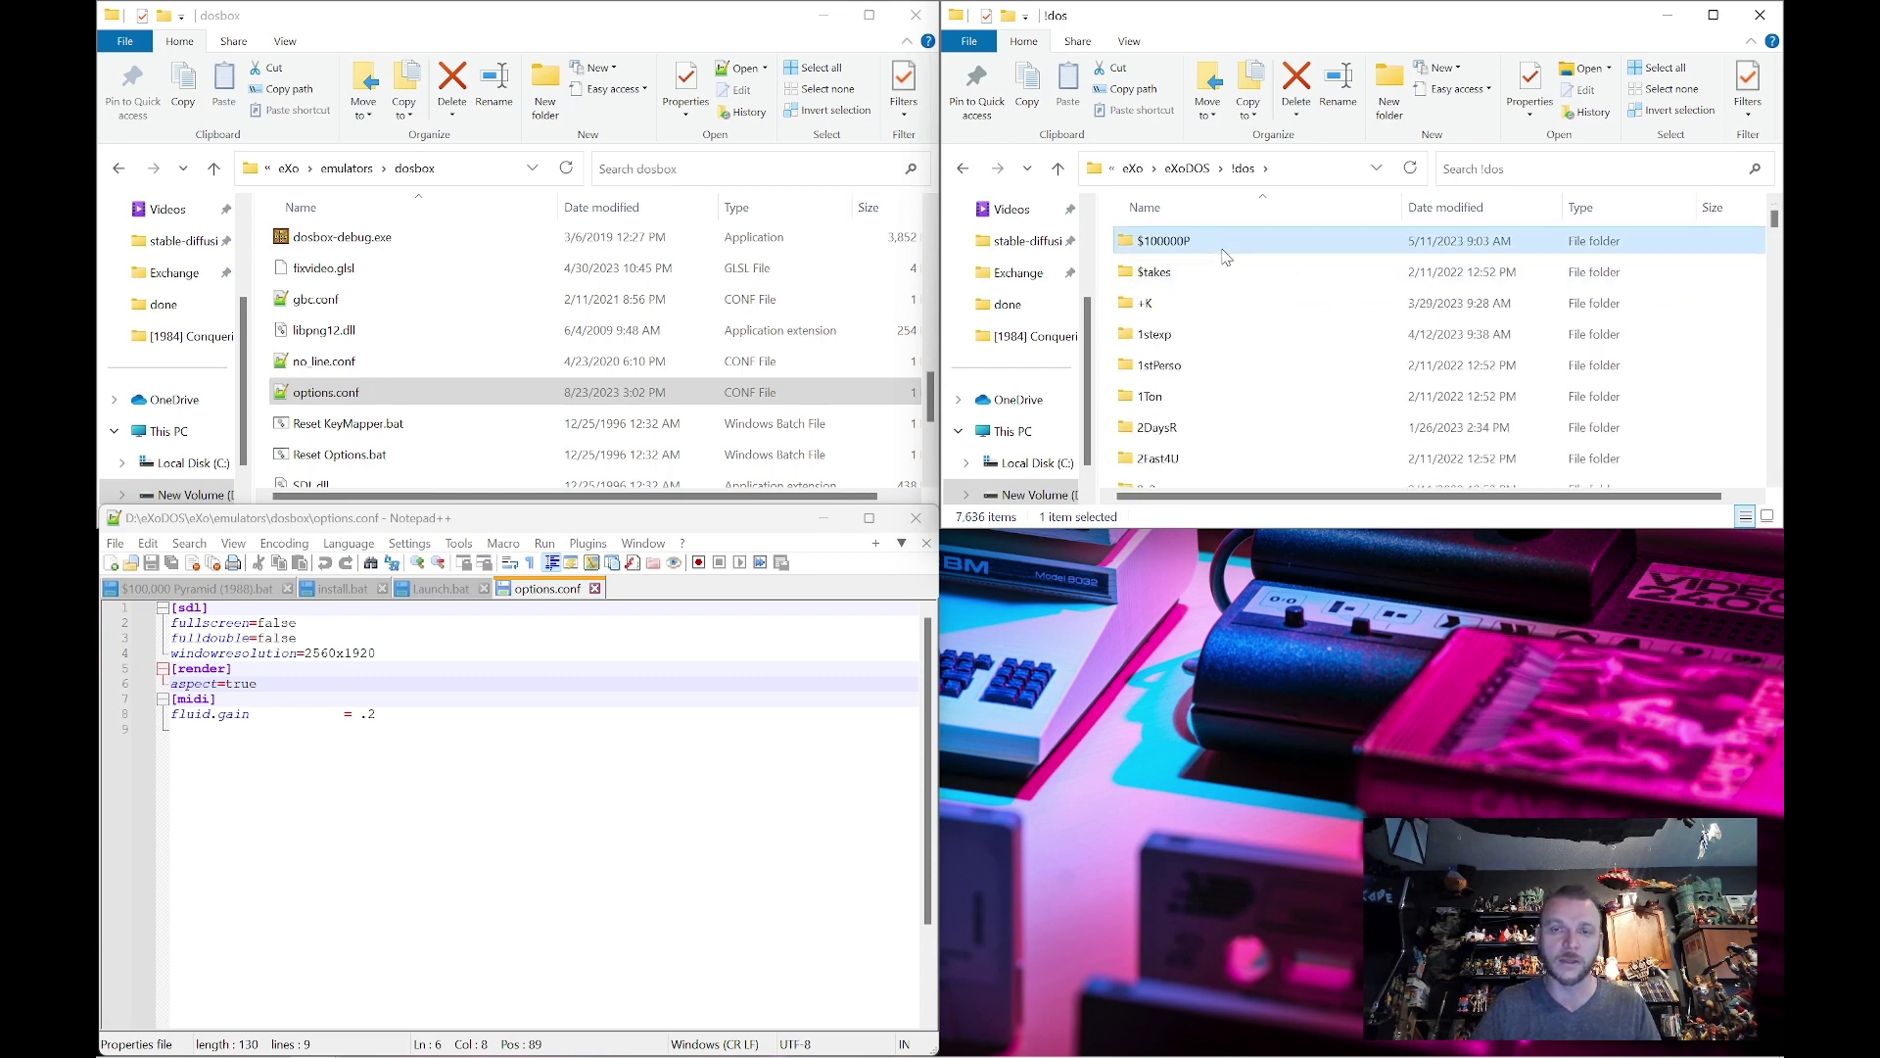
double_click(1179, 335)
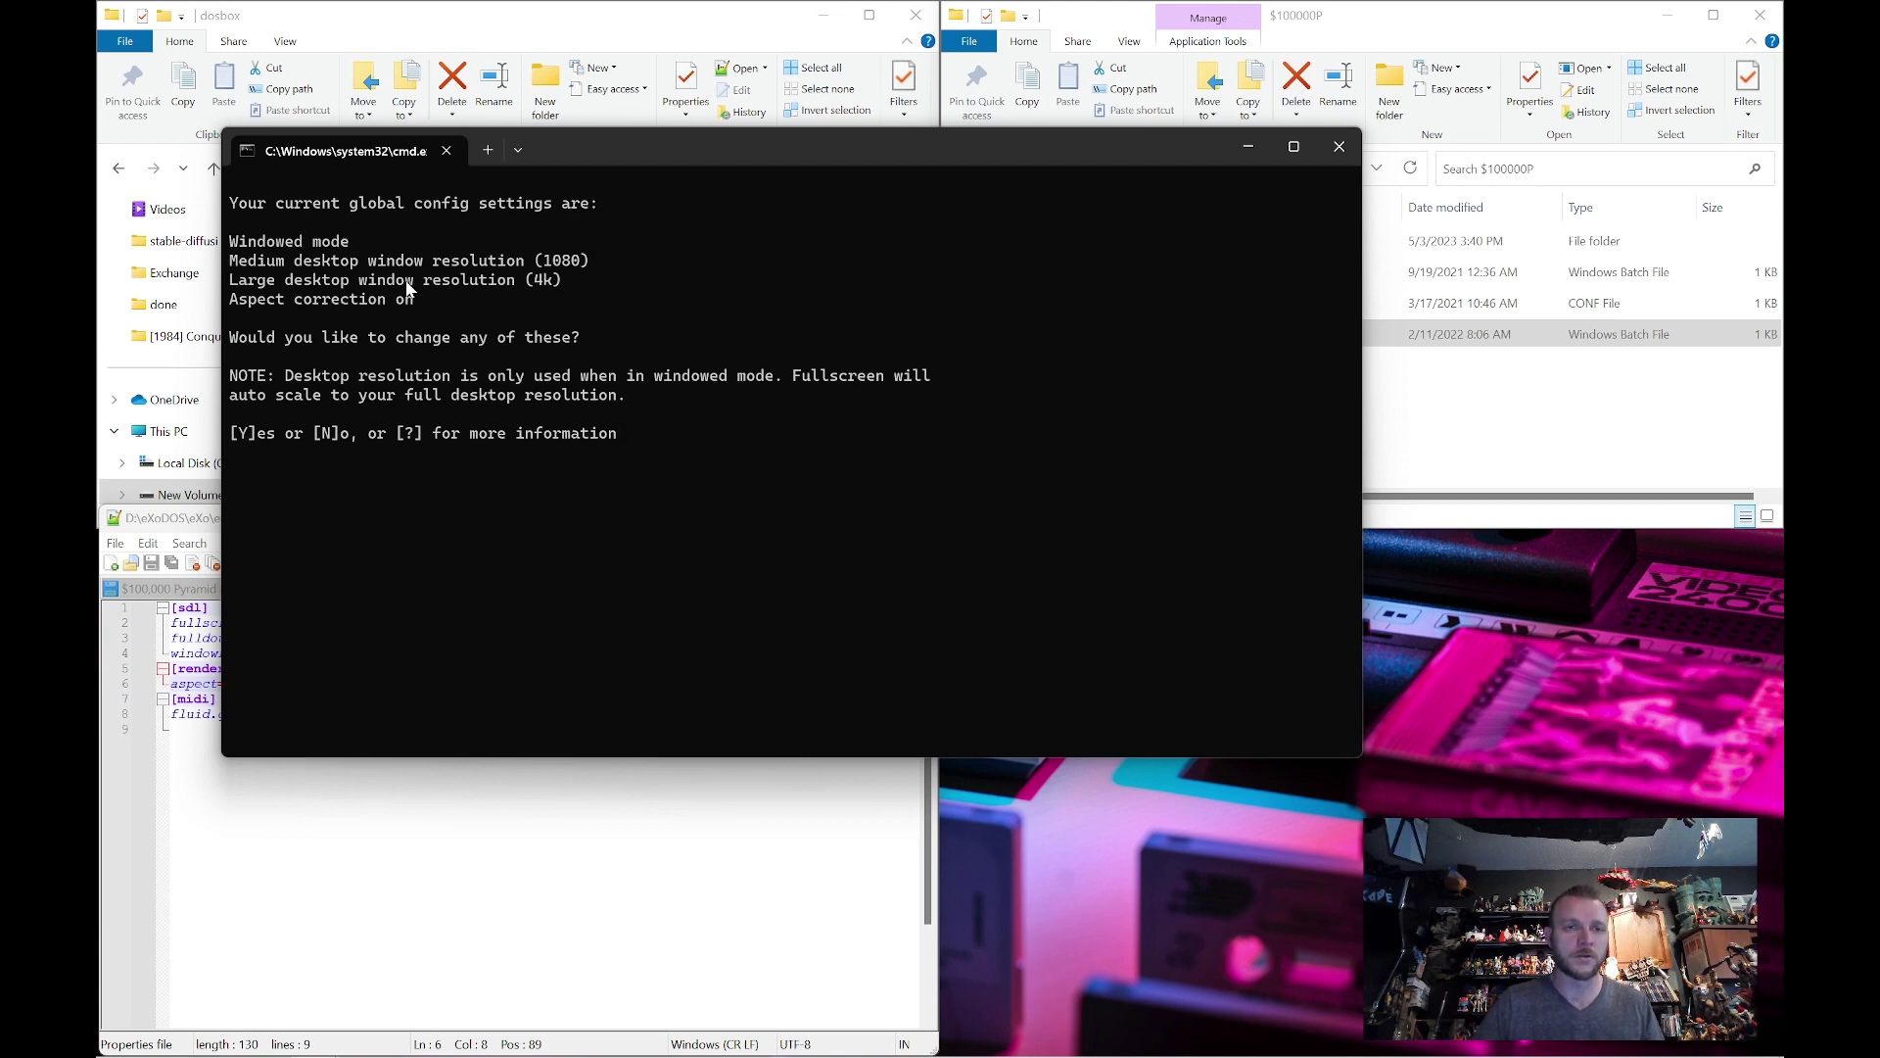
Move the install.bat console aside and scroll through the dosbox folder's emulator files
left_click_drag(559, 146, 850, 279)
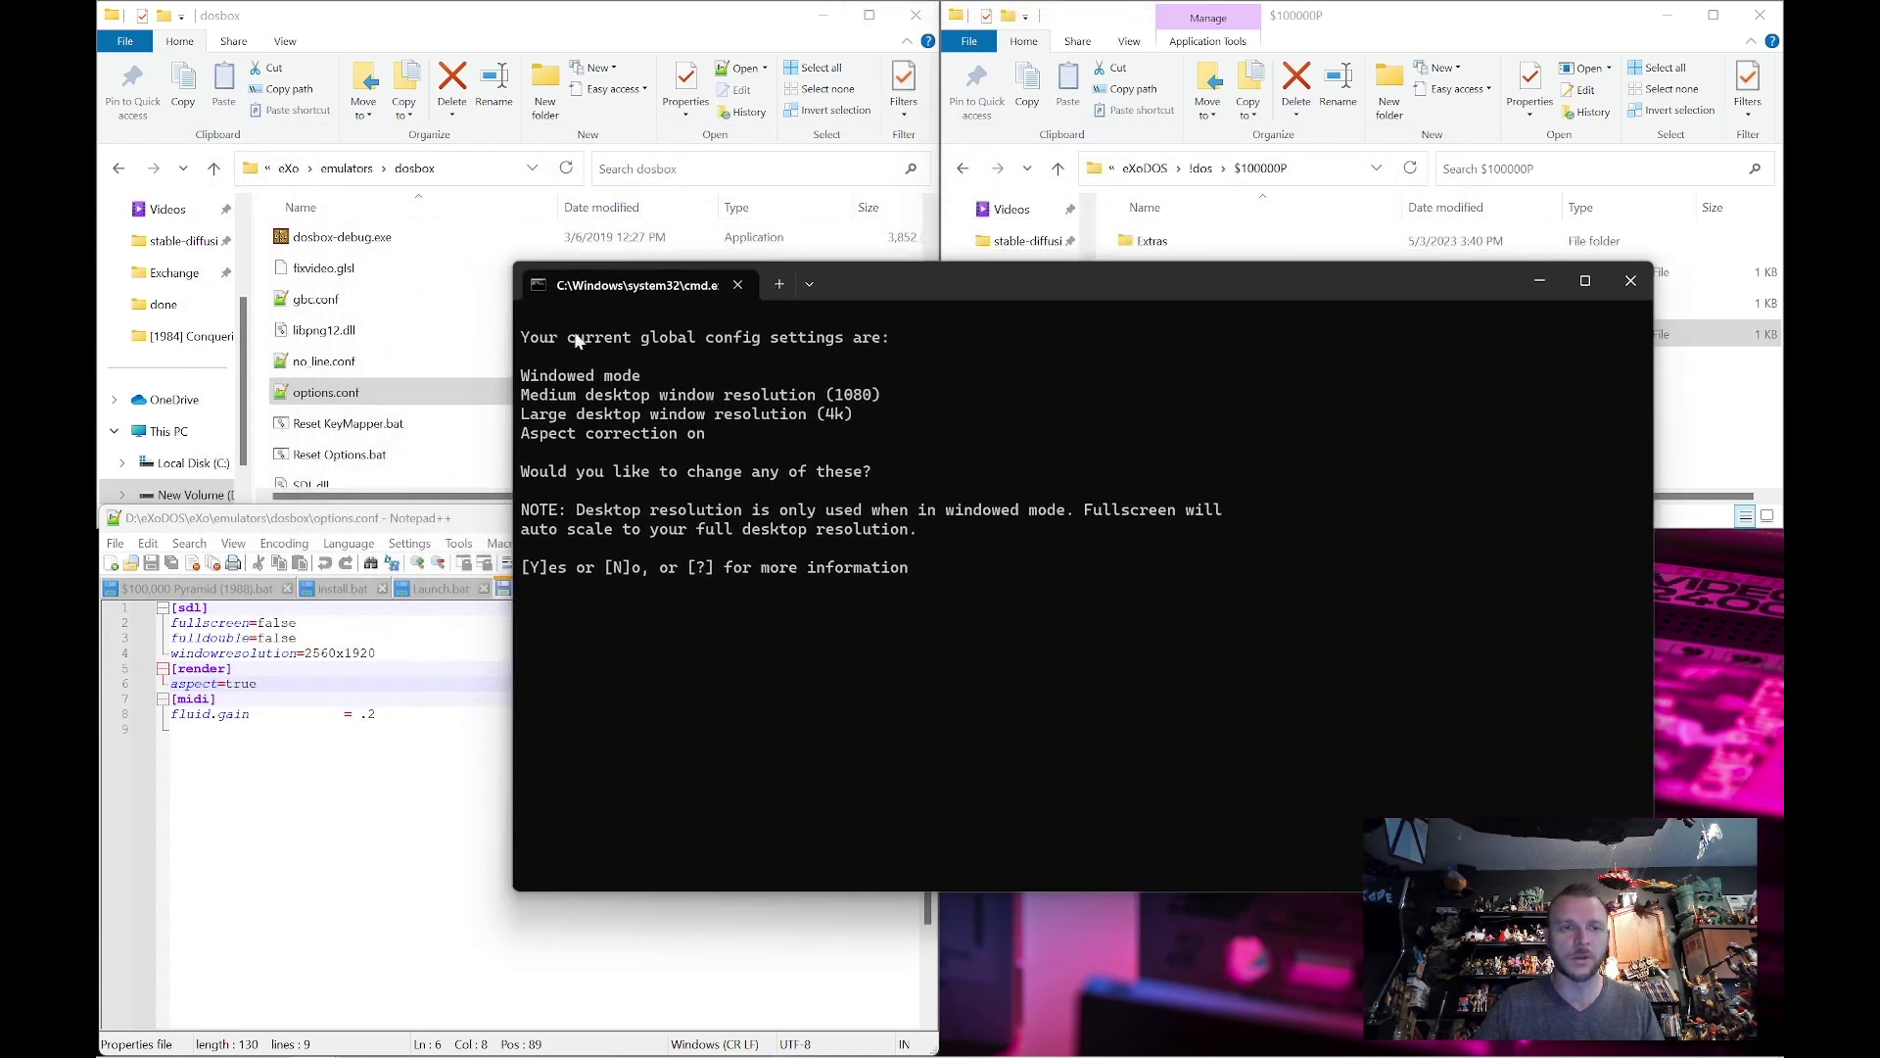
left_click(385, 364)
scroll(391, 364, "down", 2)
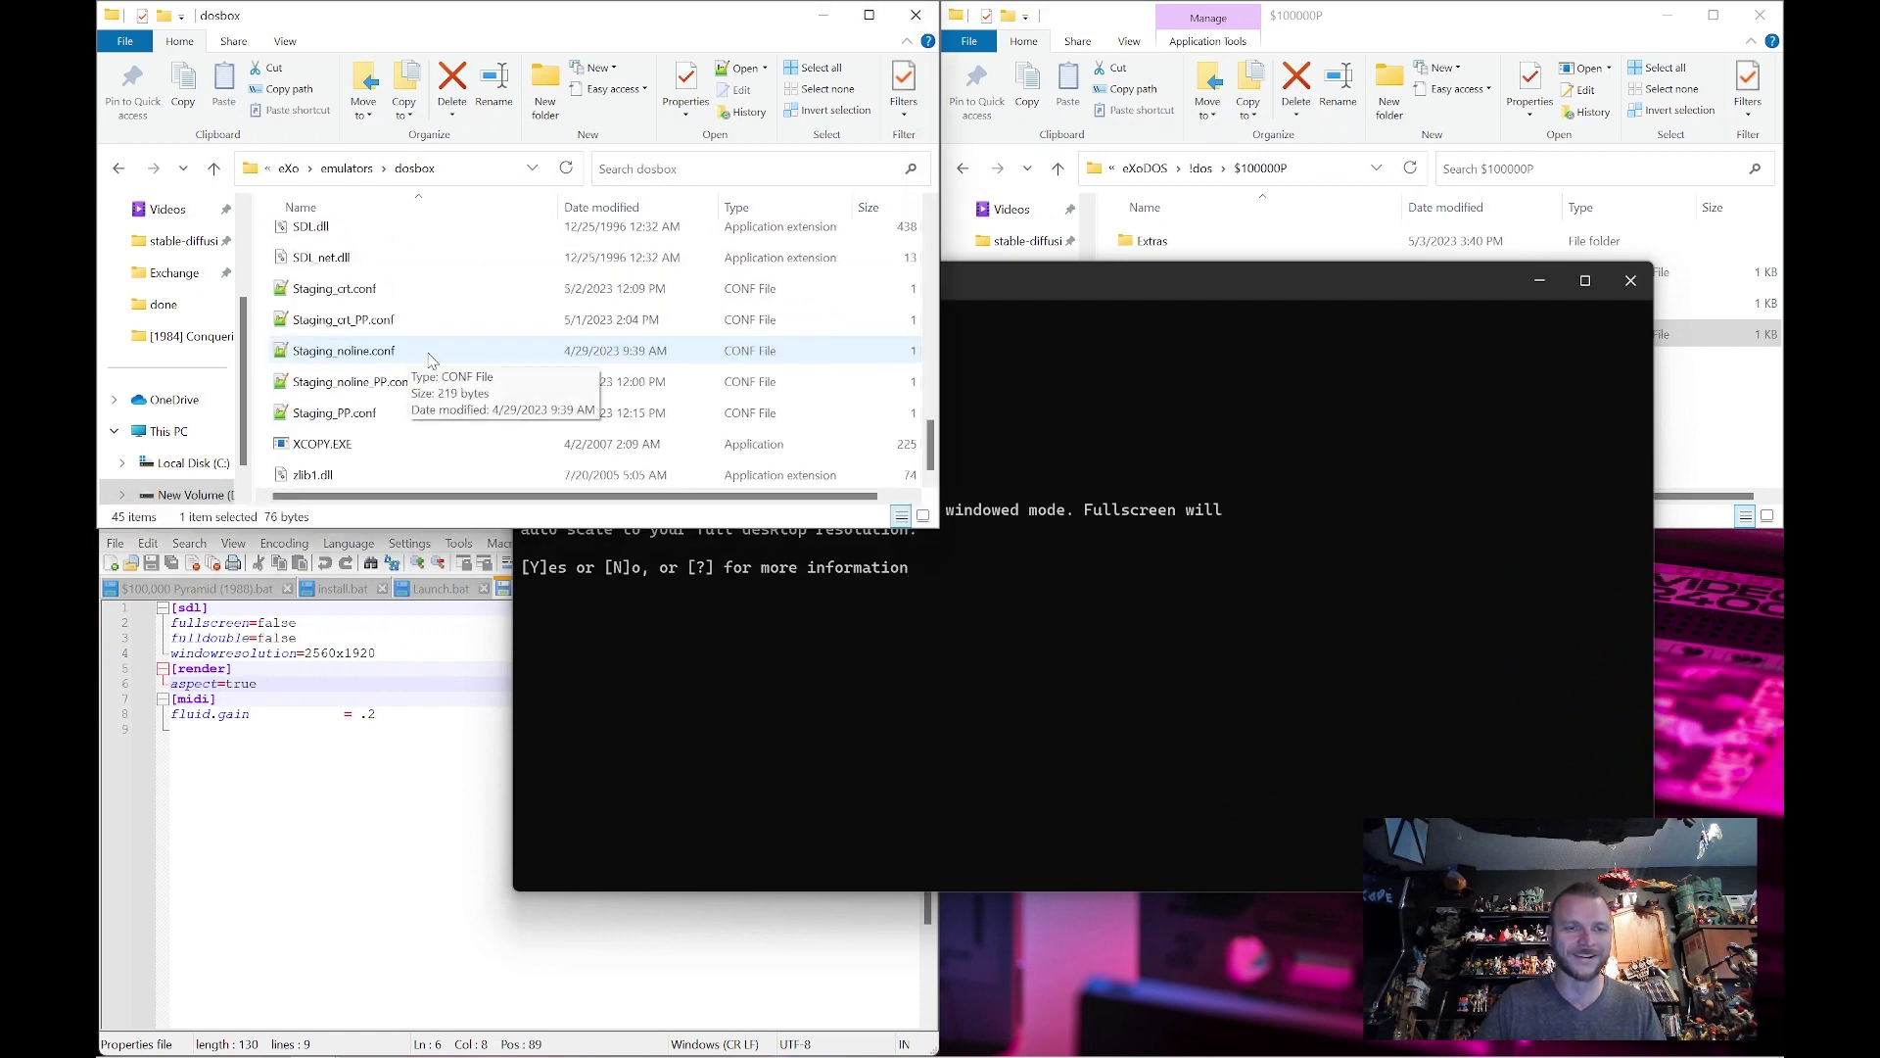
scroll(438, 361, "up", 5)
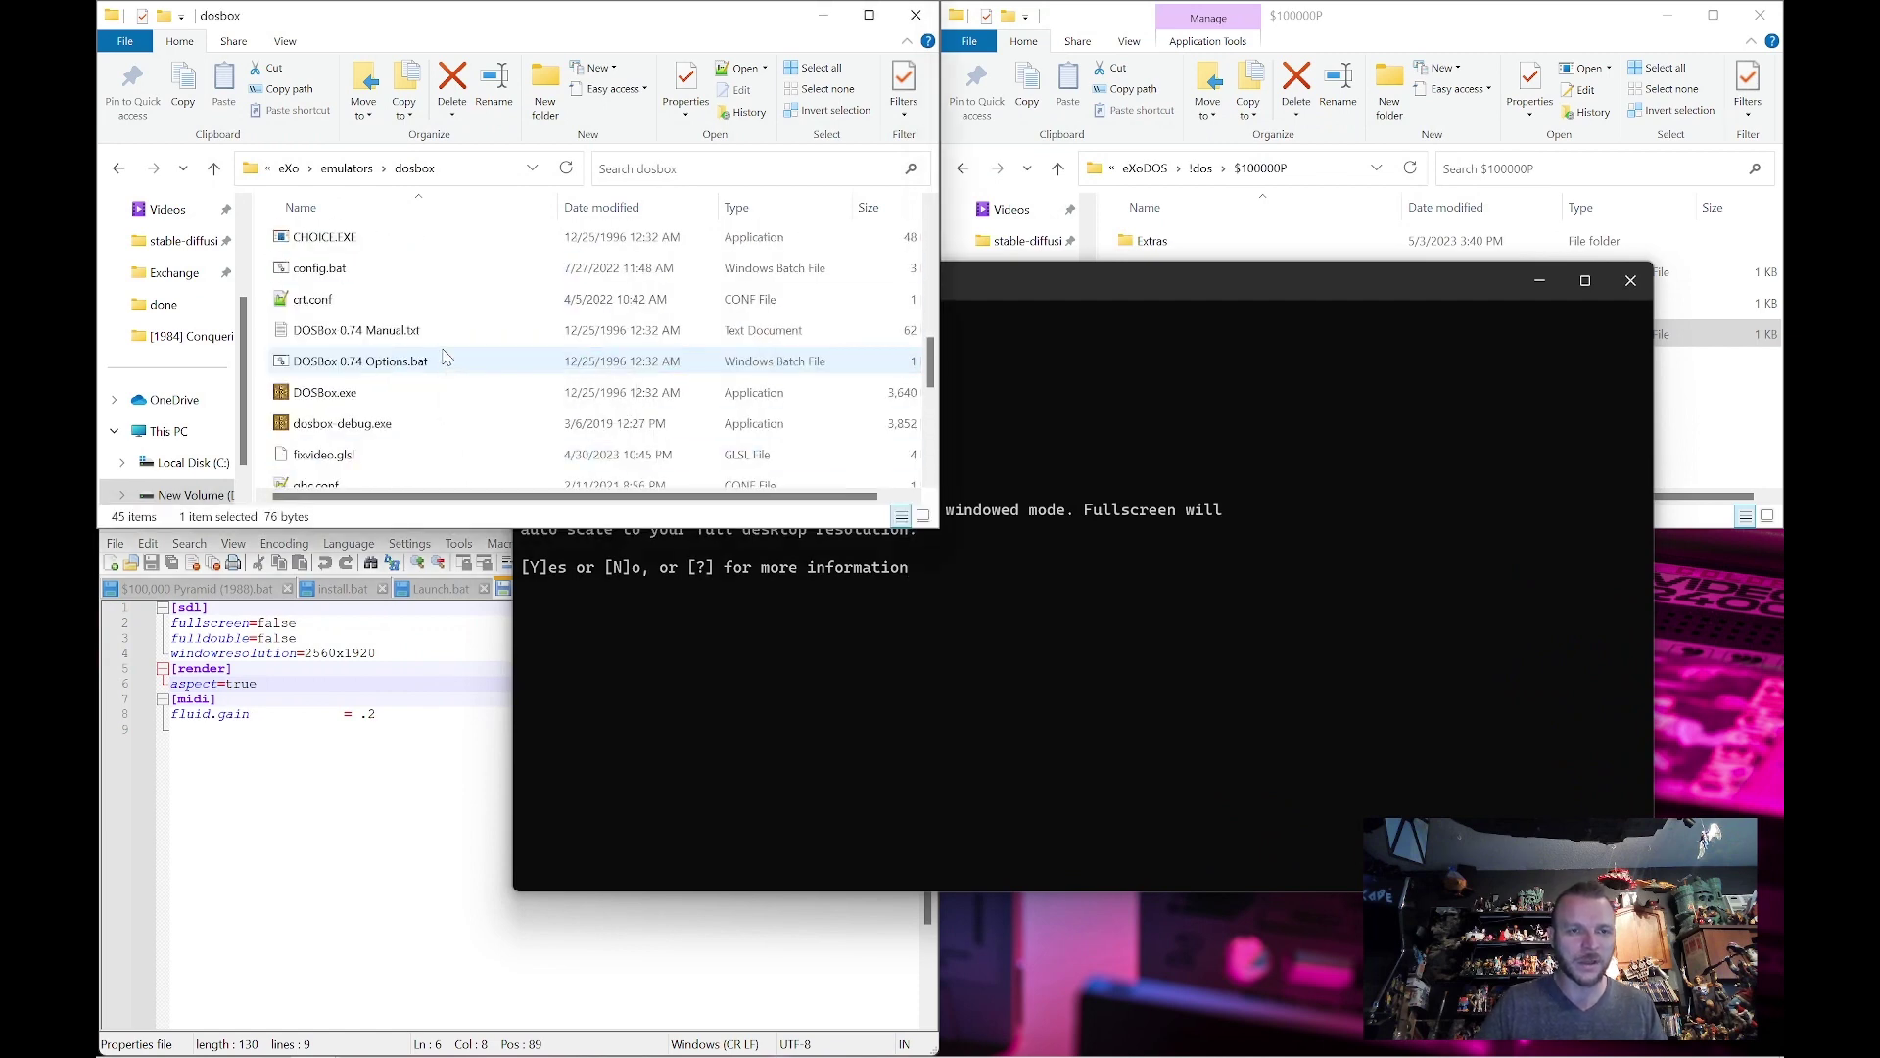
scroll(446, 358, "up", 3)
scroll(446, 355, "down", 2)
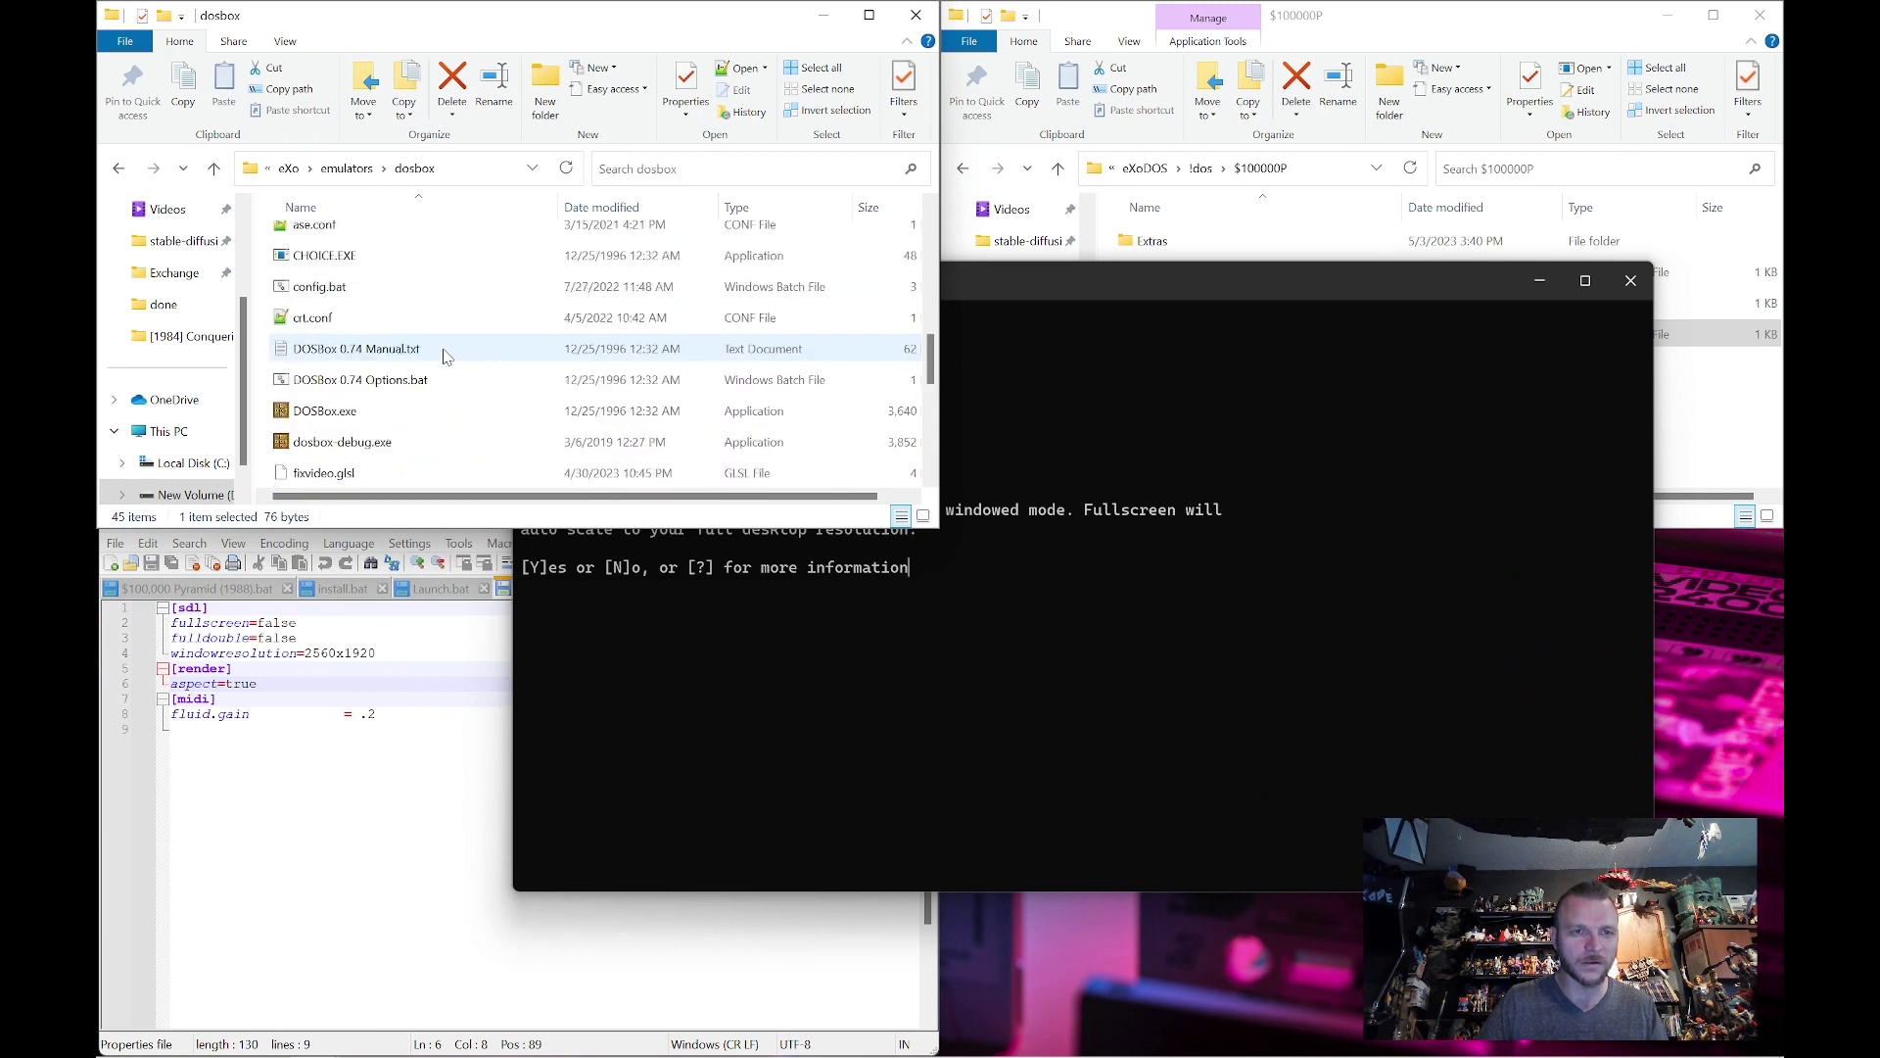
scroll(446, 356, "down", 6)
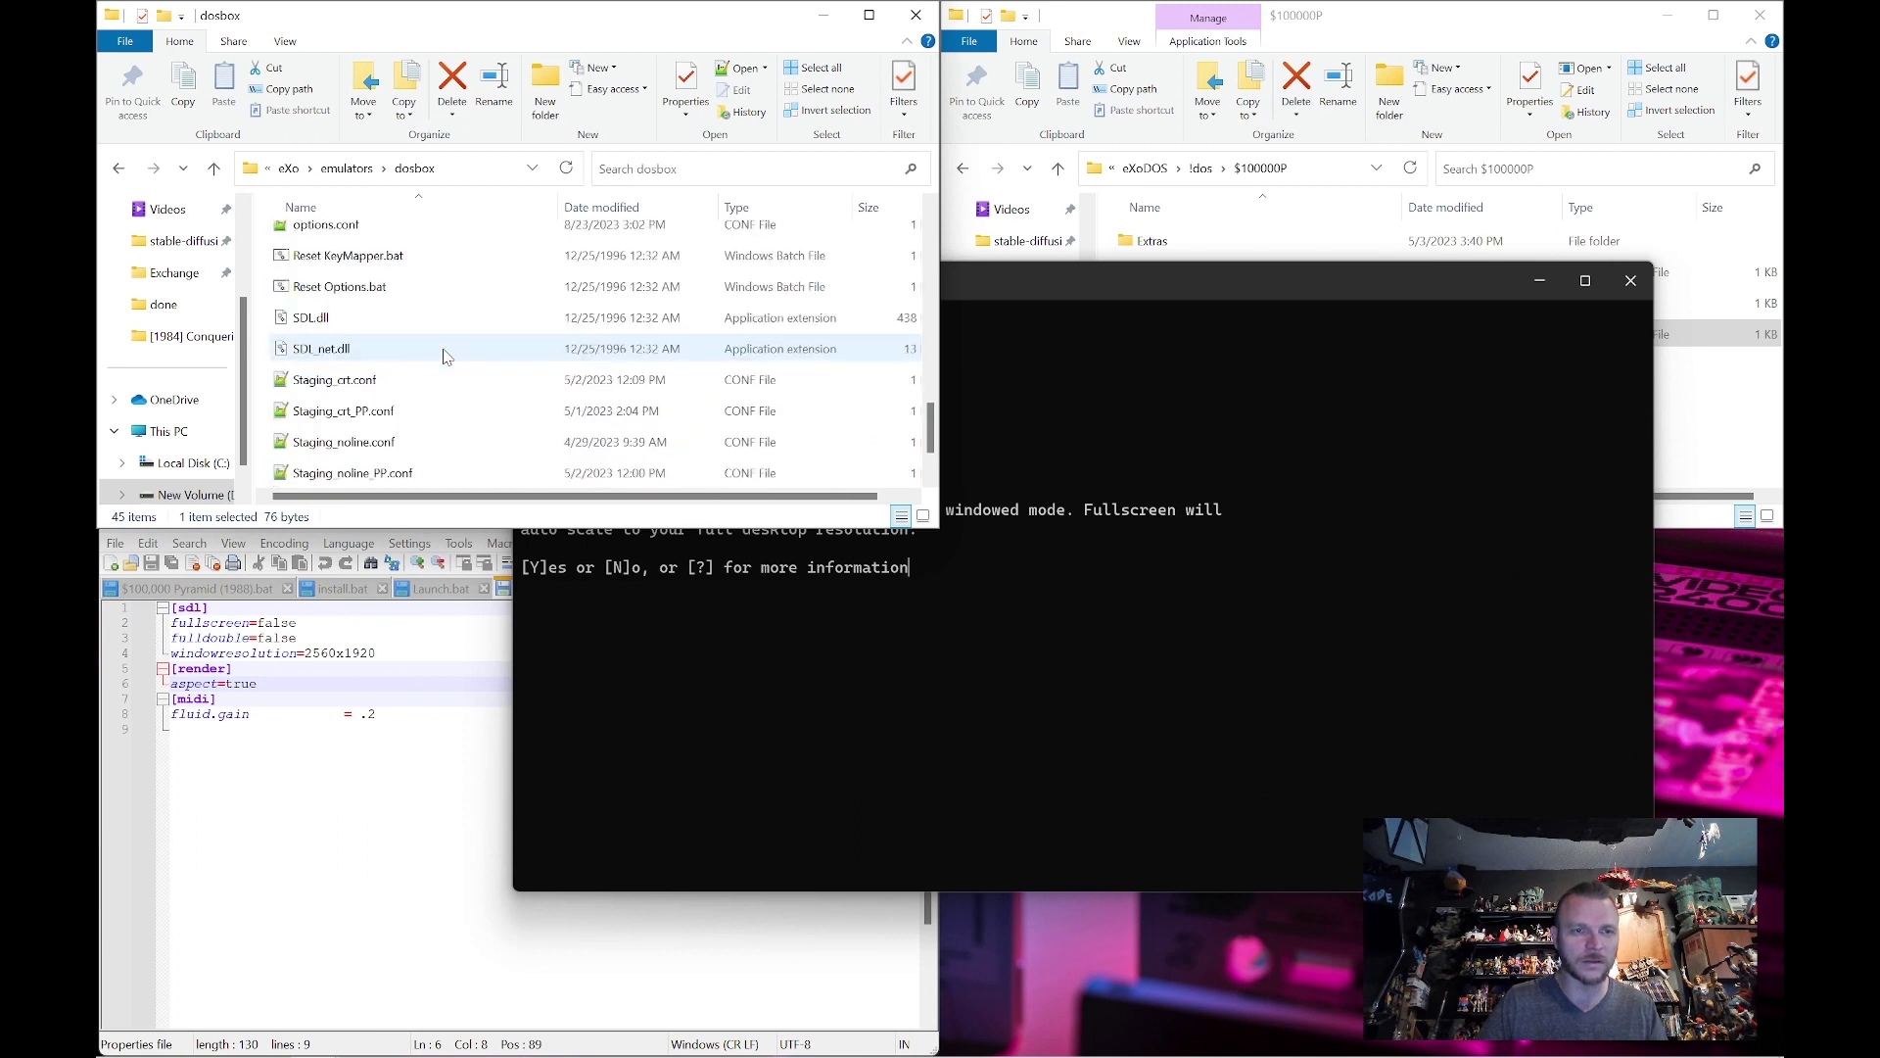
Browse to the eXo util folder and view multiplayer.txt in Notepad
left_click(348, 168)
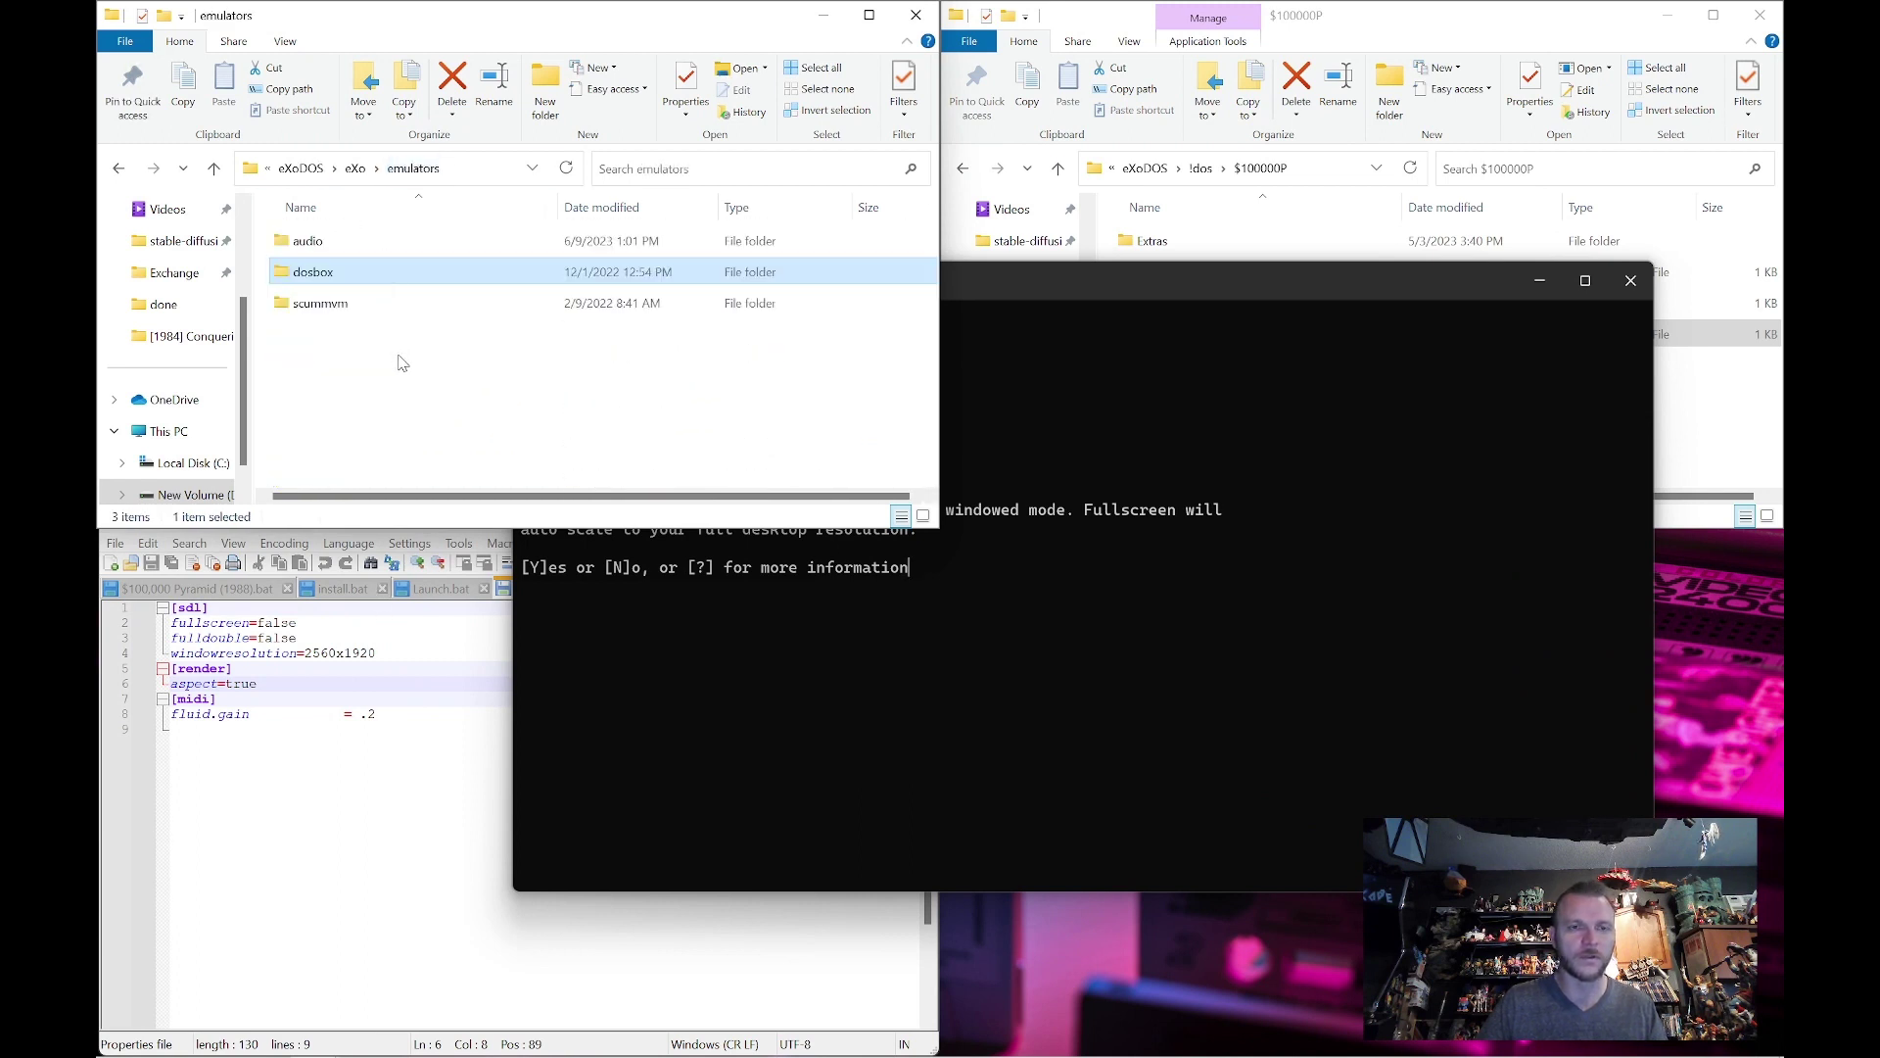
key("alt+Up")
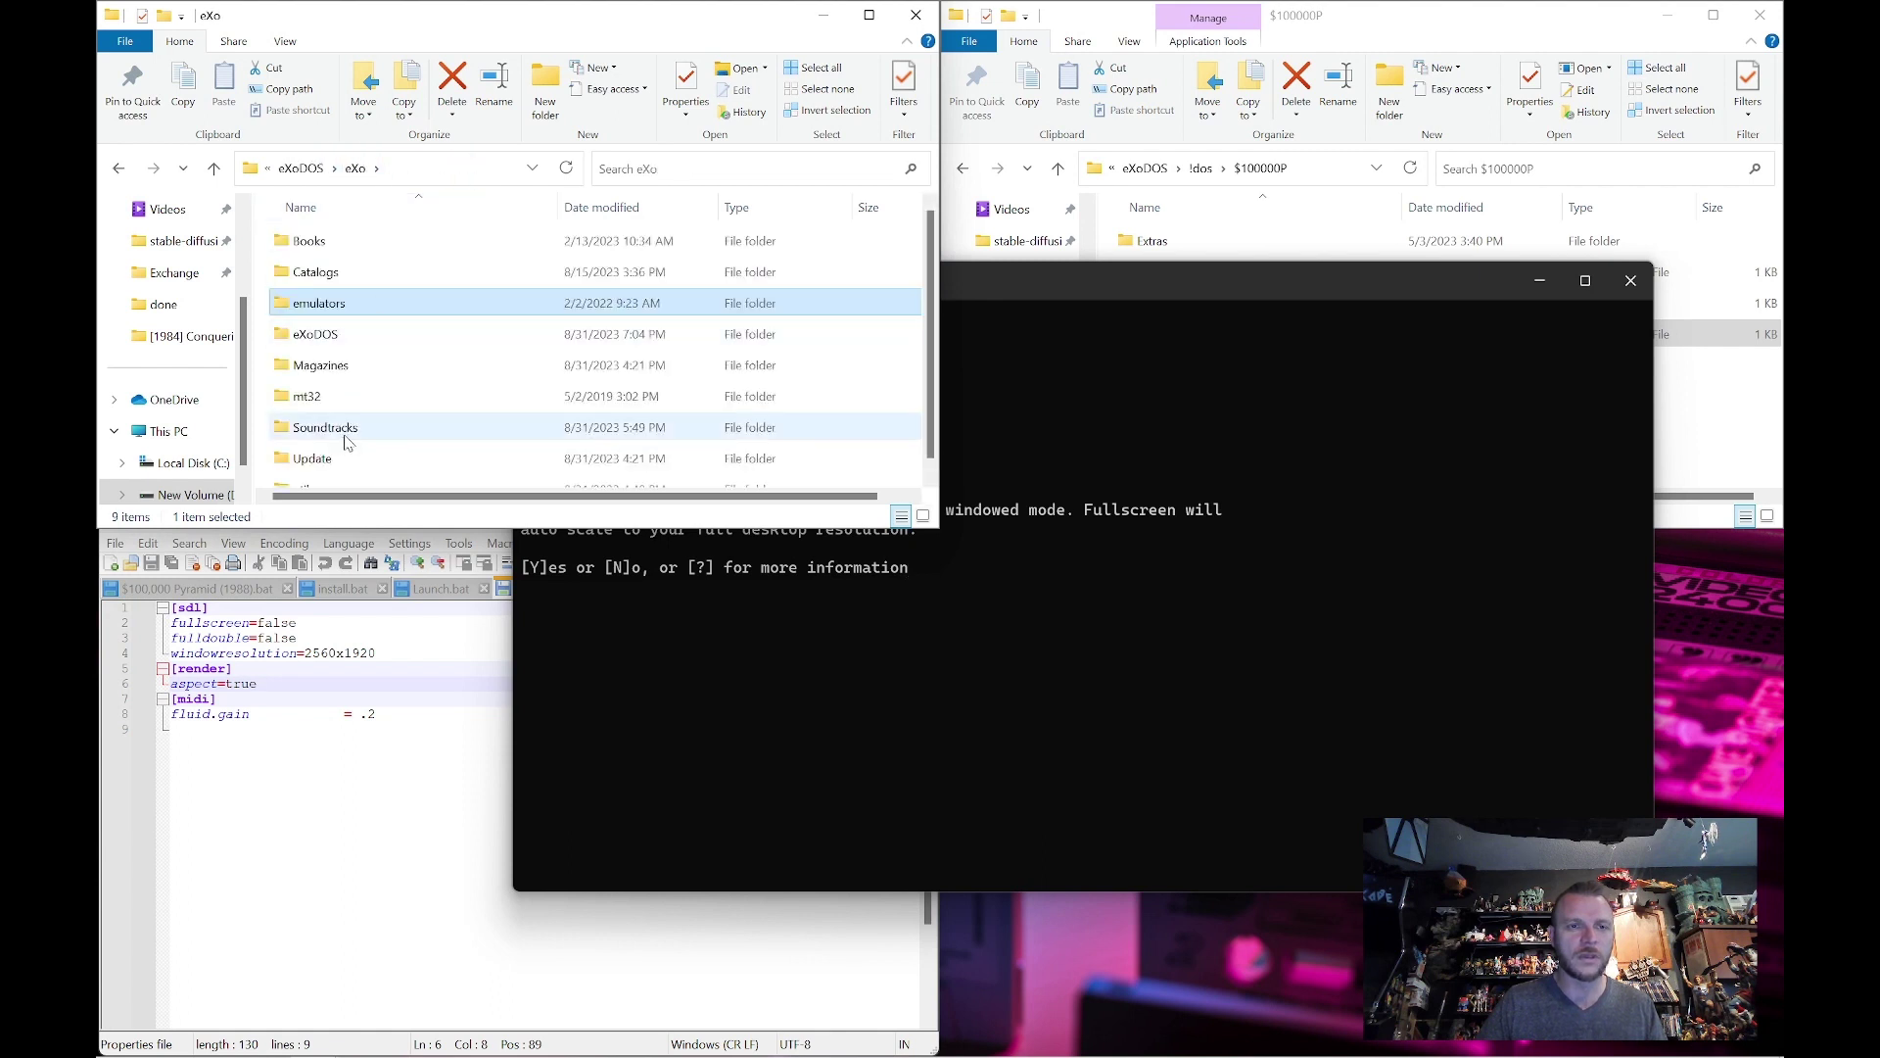
scroll(343, 451, "down", 1)
double_click(338, 470)
scroll(378, 419, "down", 4)
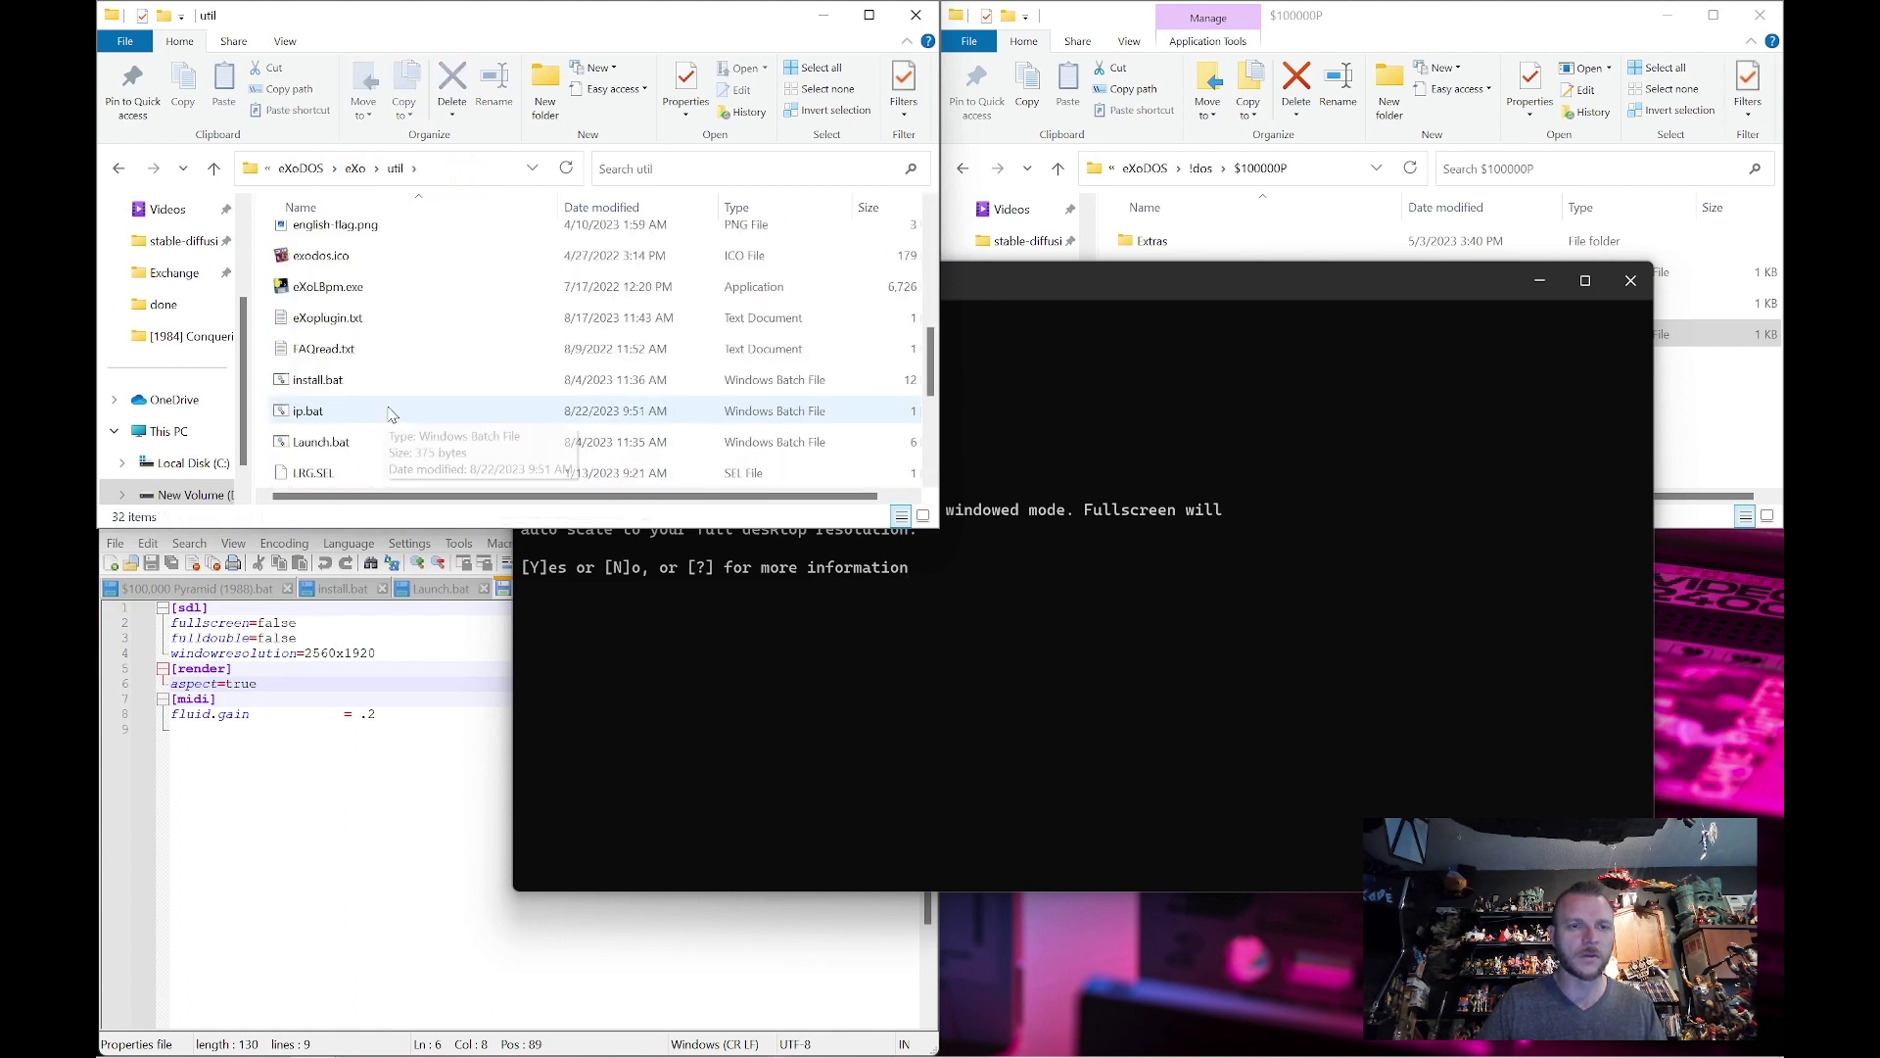
scroll(408, 406, "down", 1)
scroll(451, 323, "down", 1)
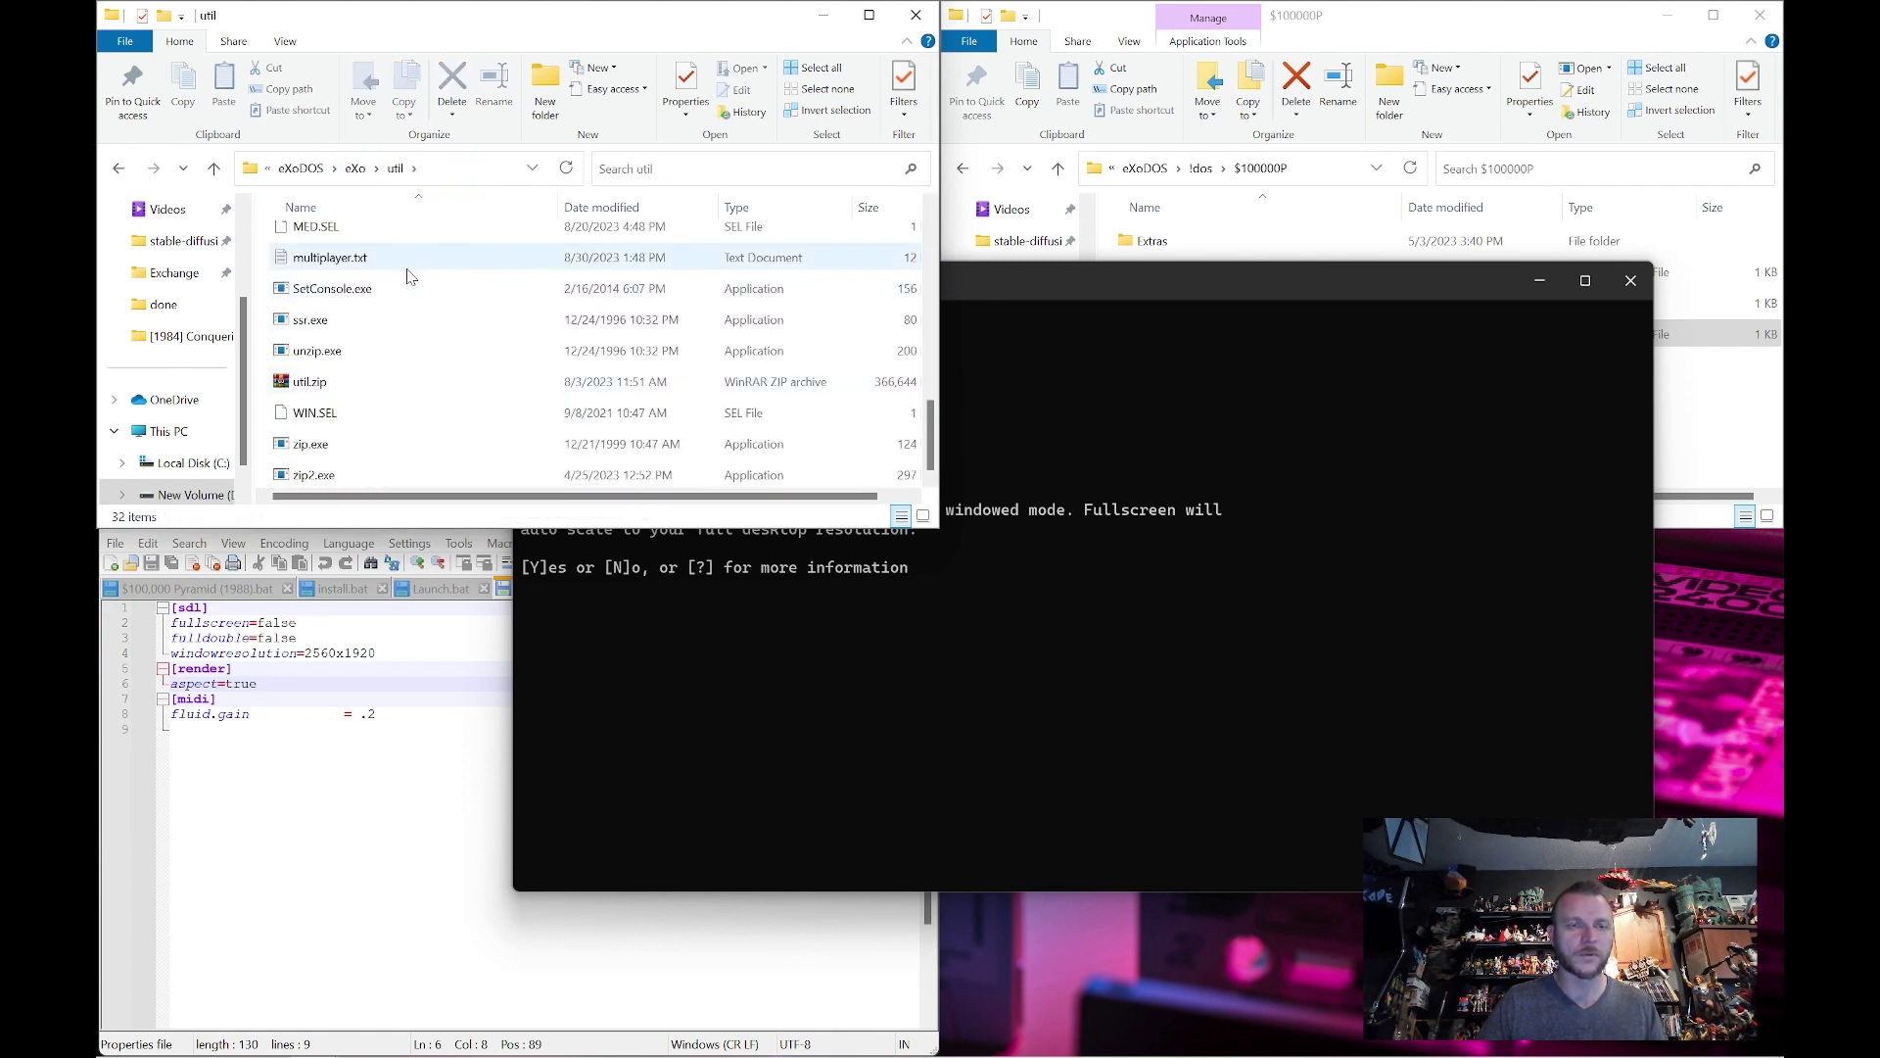
left_click(408, 259)
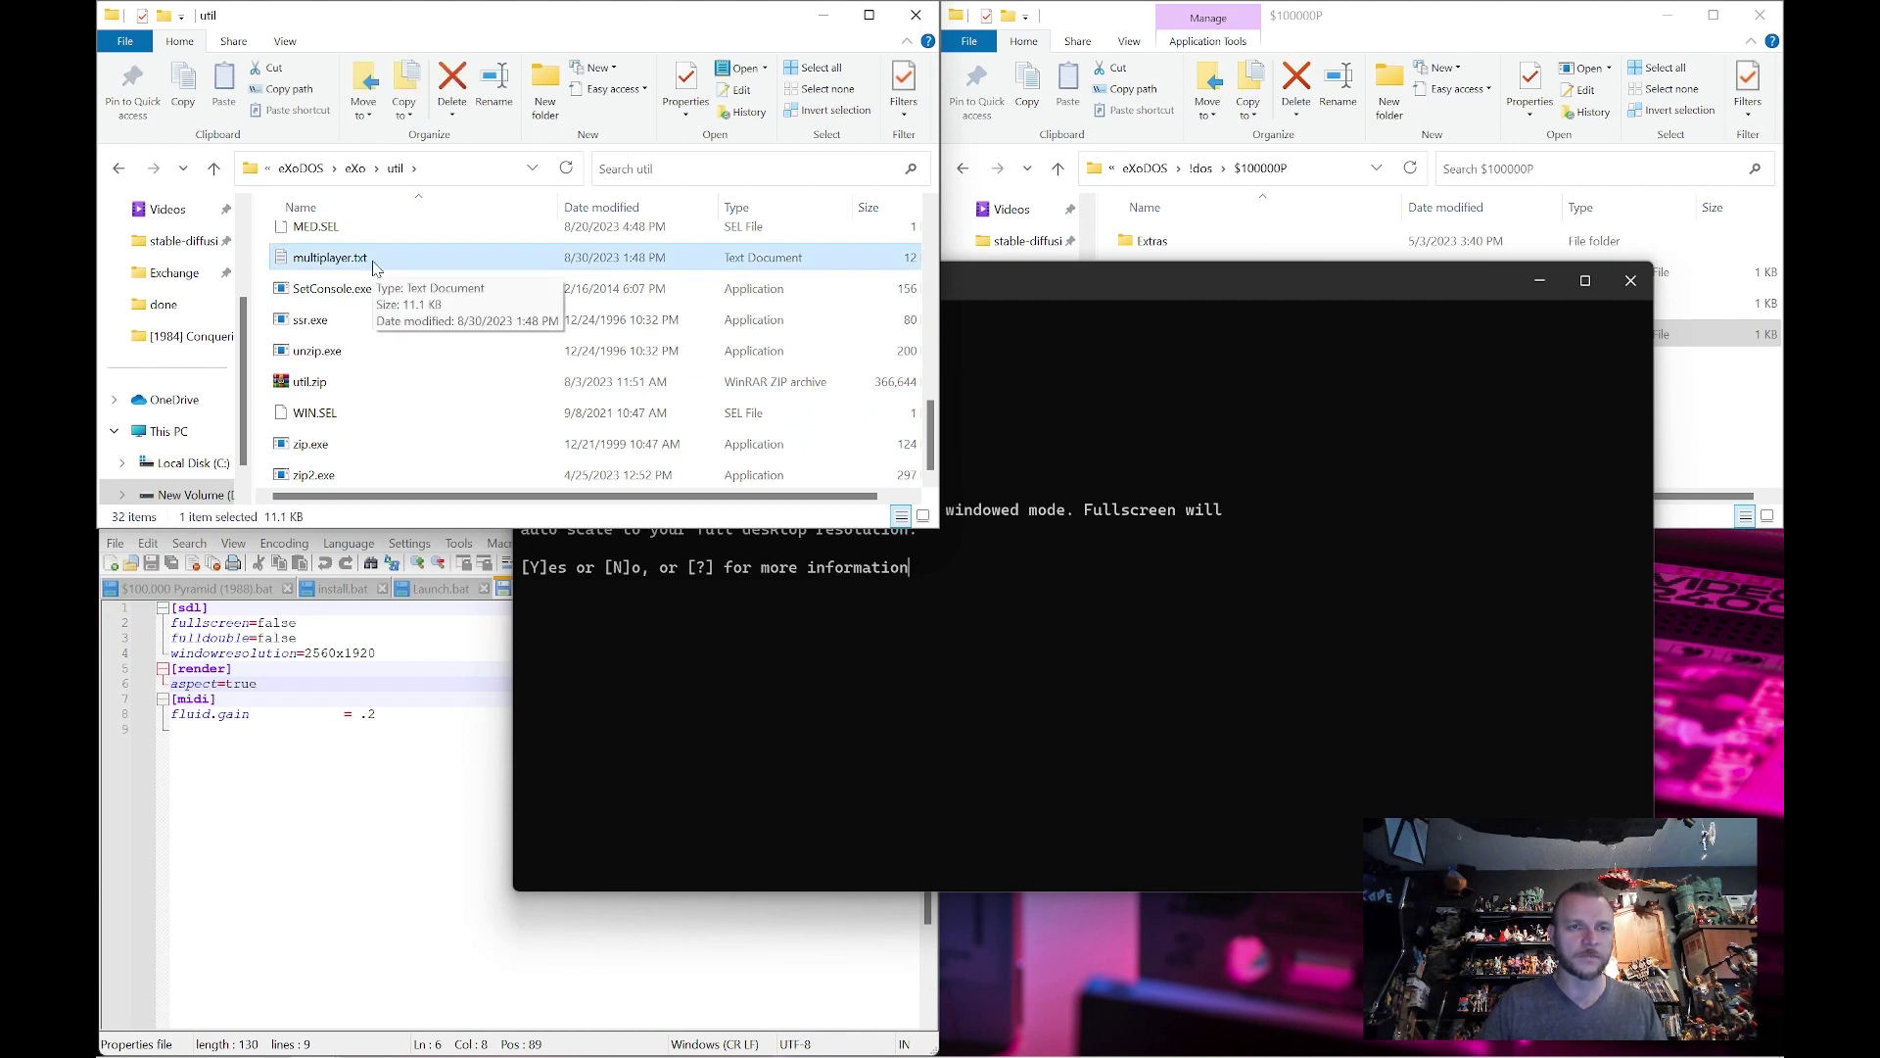
double_click(377, 262)
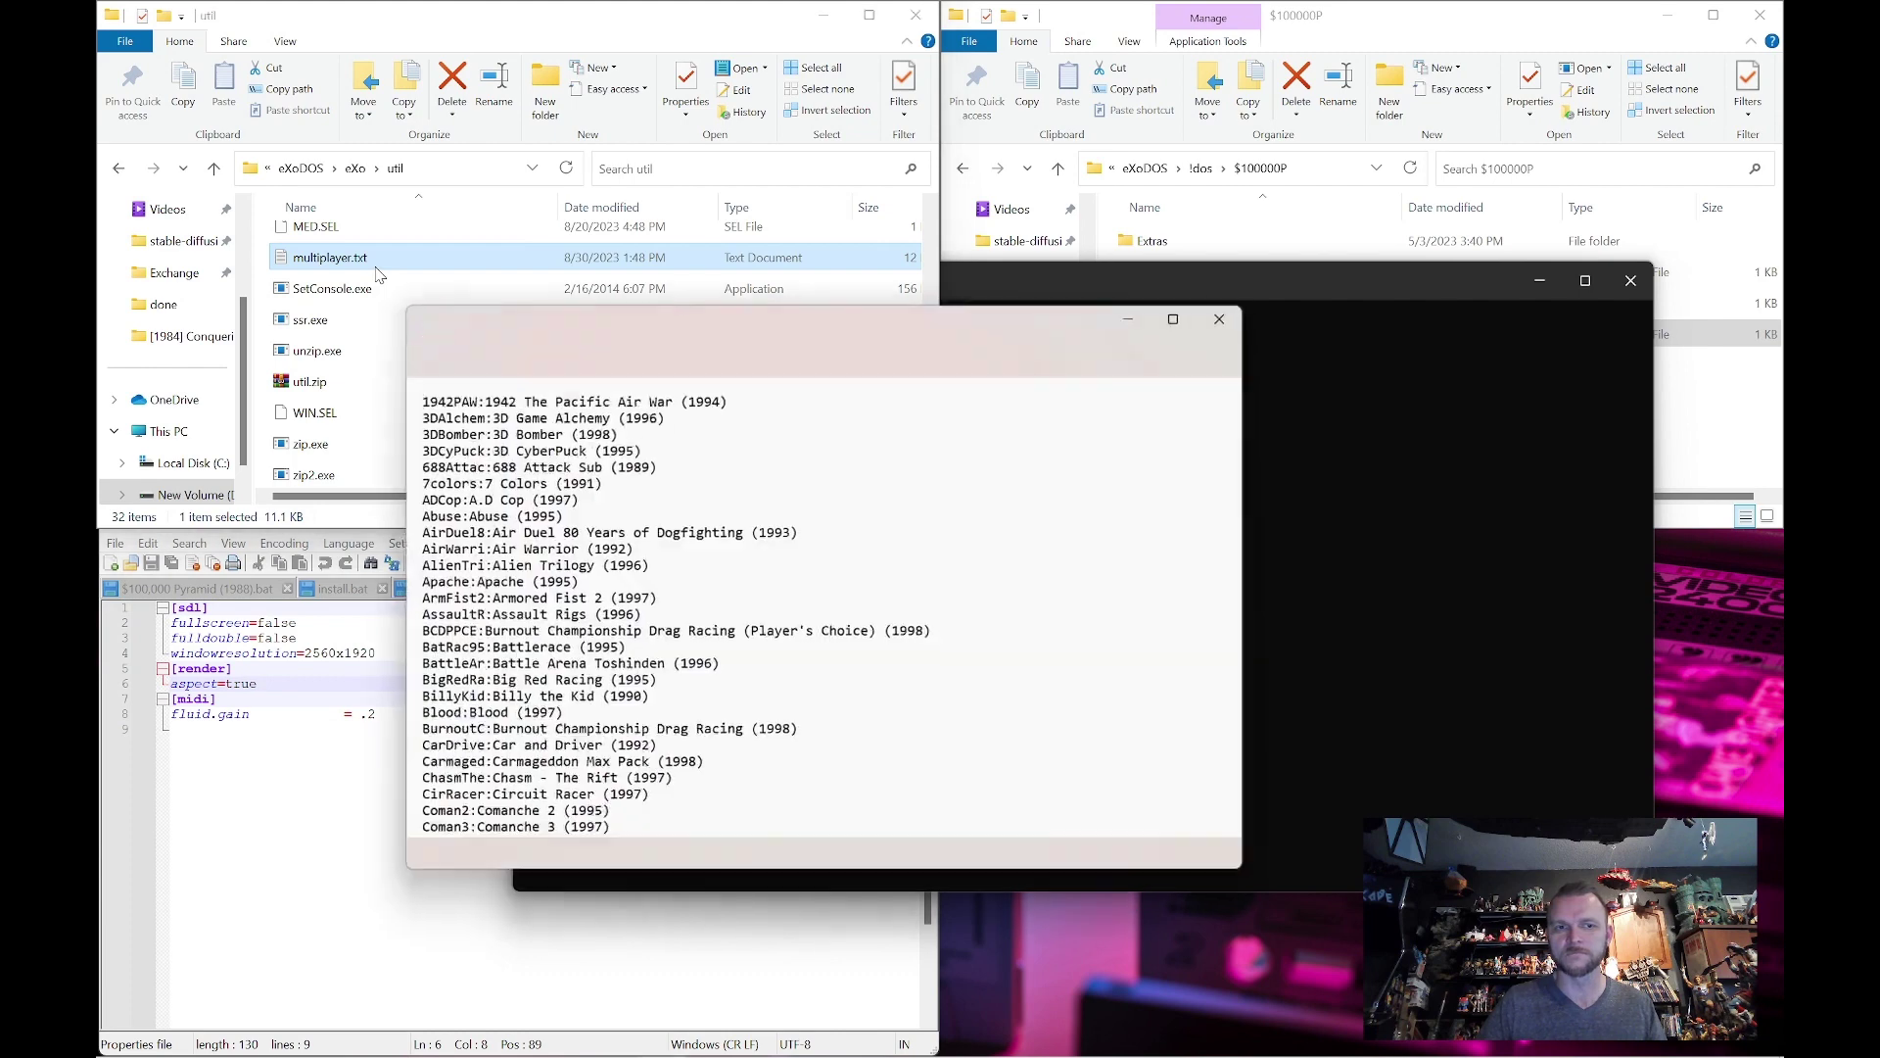
left_click(1225, 315)
Delete LRG.SEL from the util folder
left_click(1632, 284)
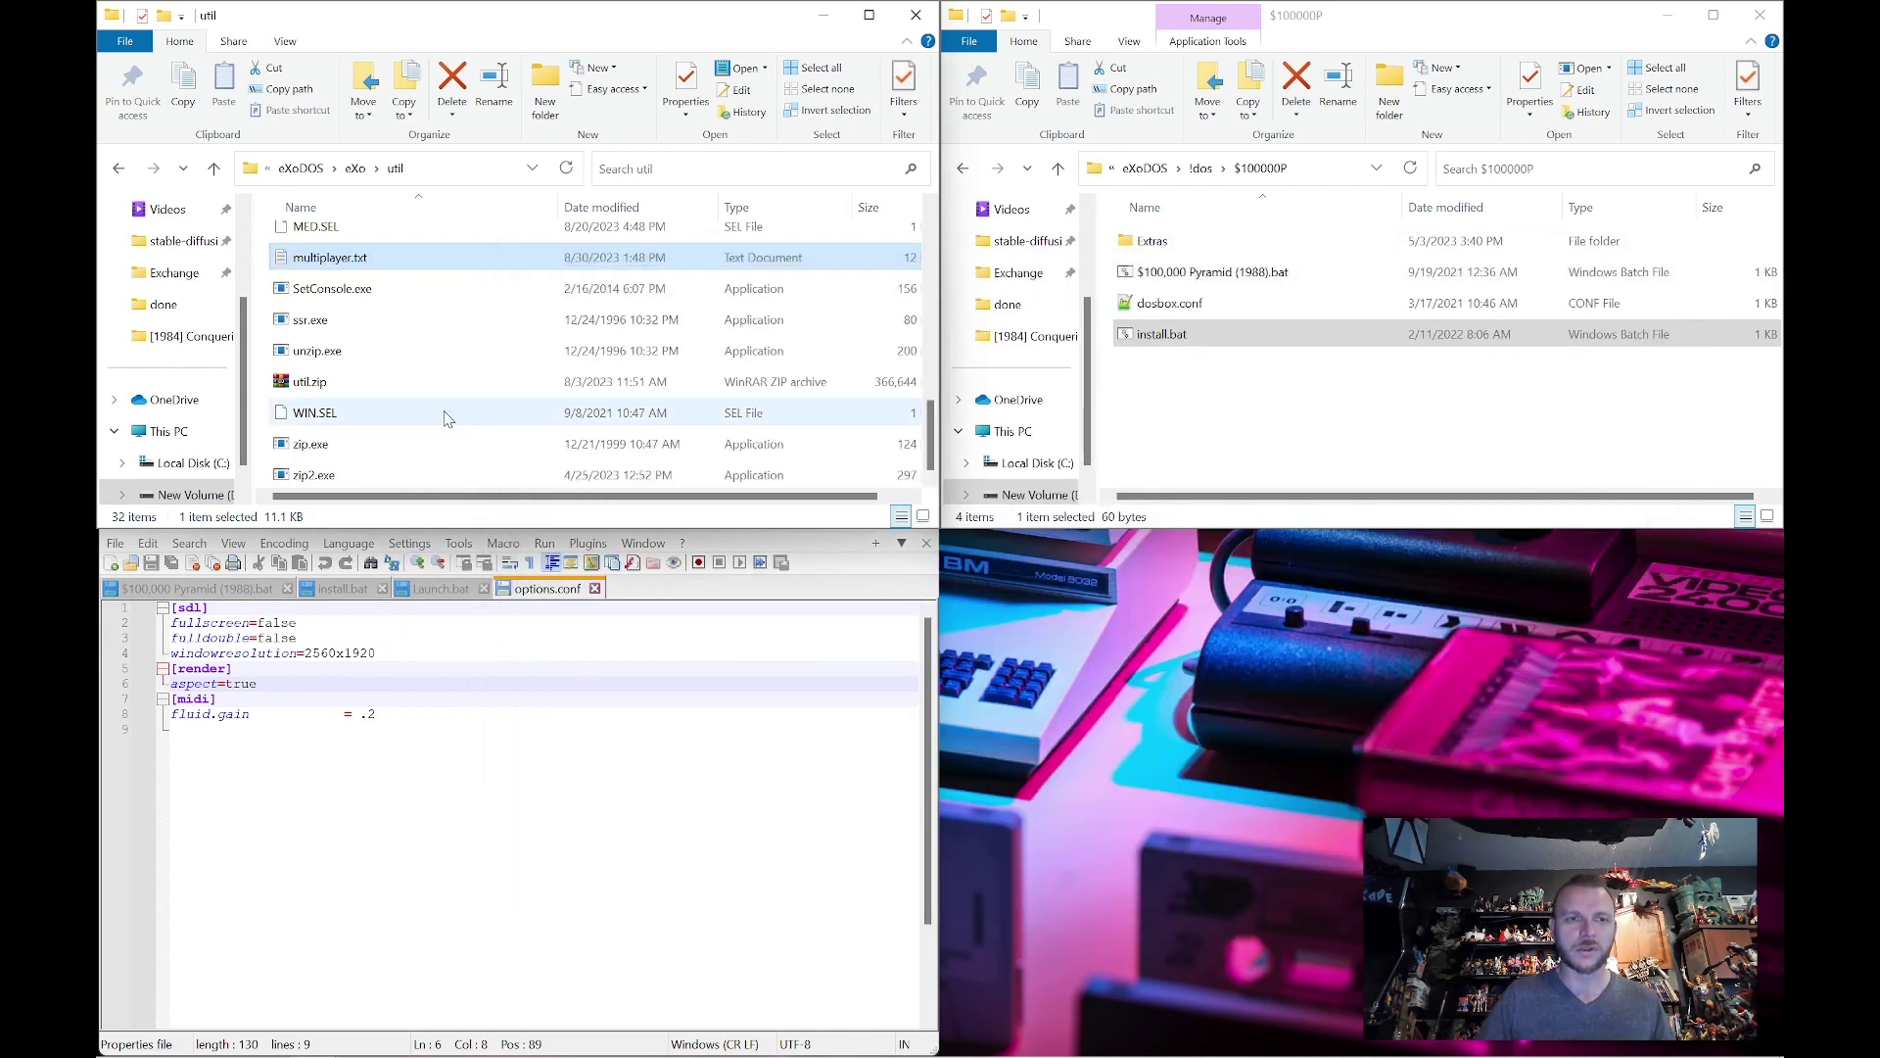
left_click(447, 415)
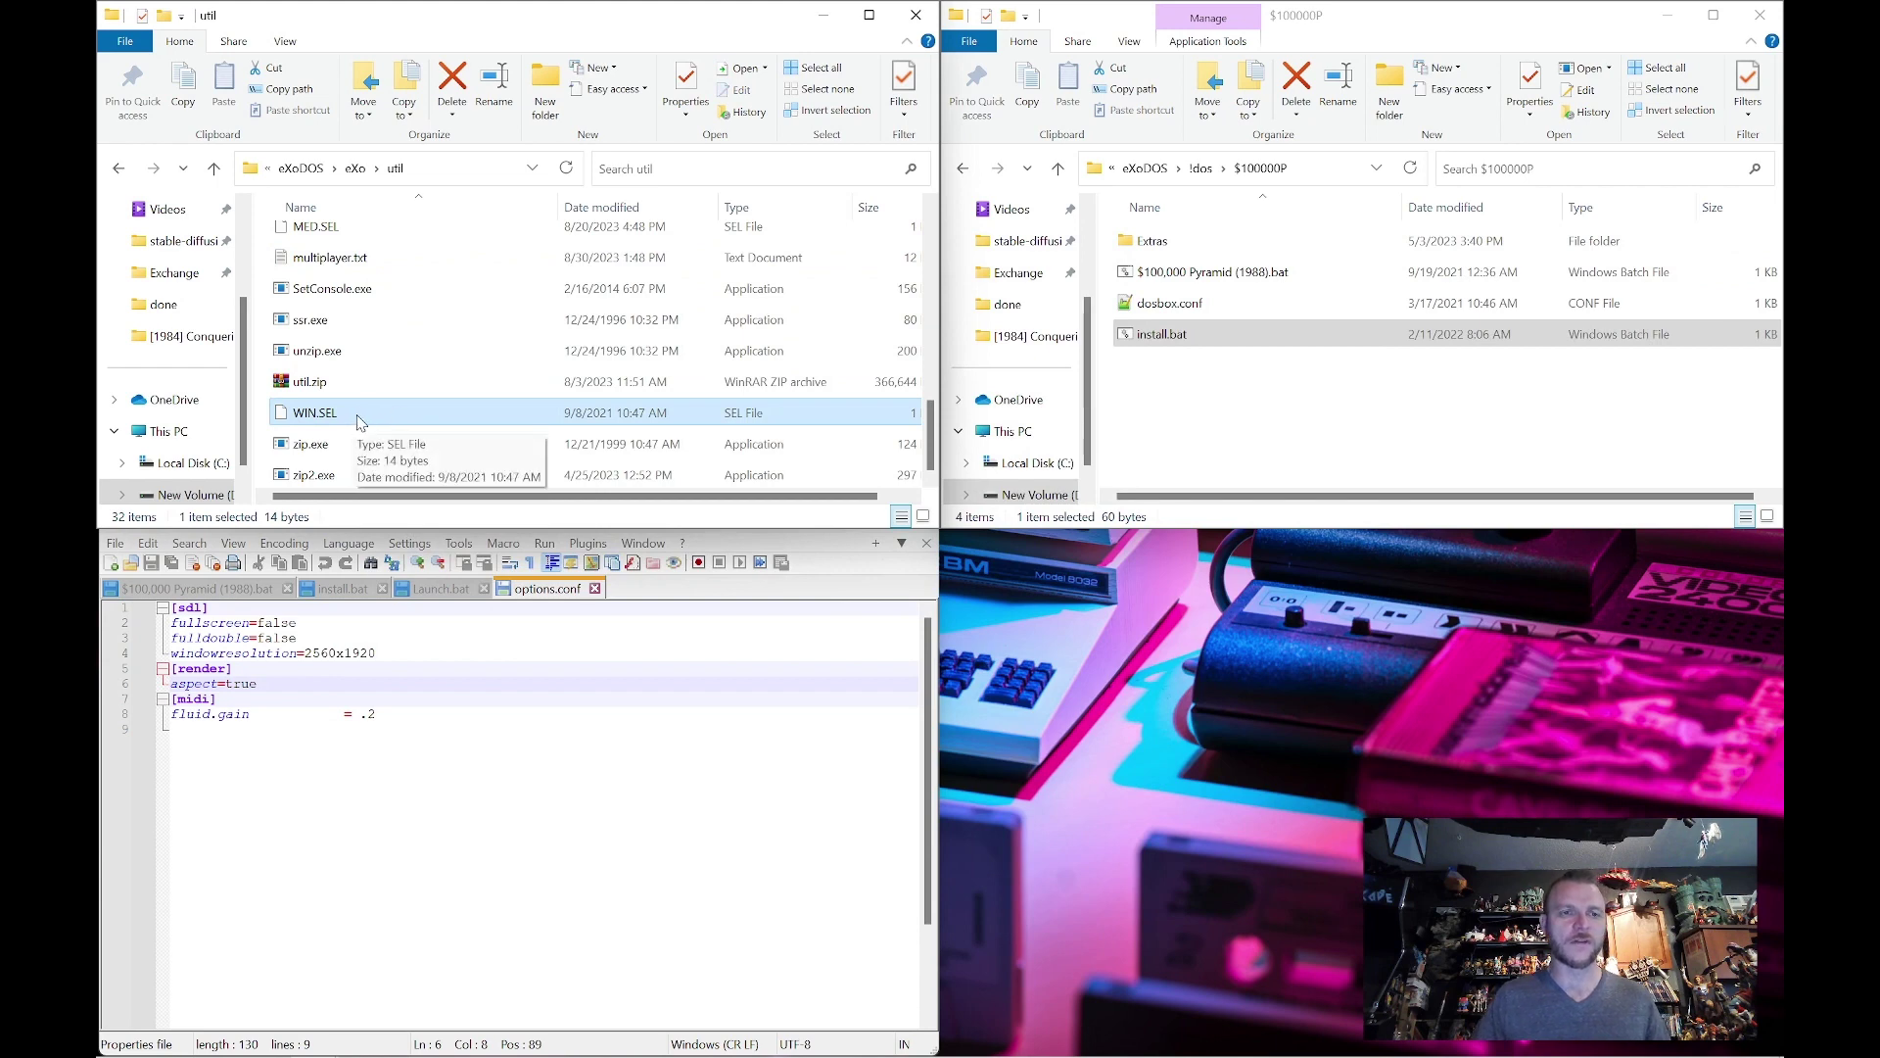
scroll(387, 411, "up", 2)
left_click(343, 365)
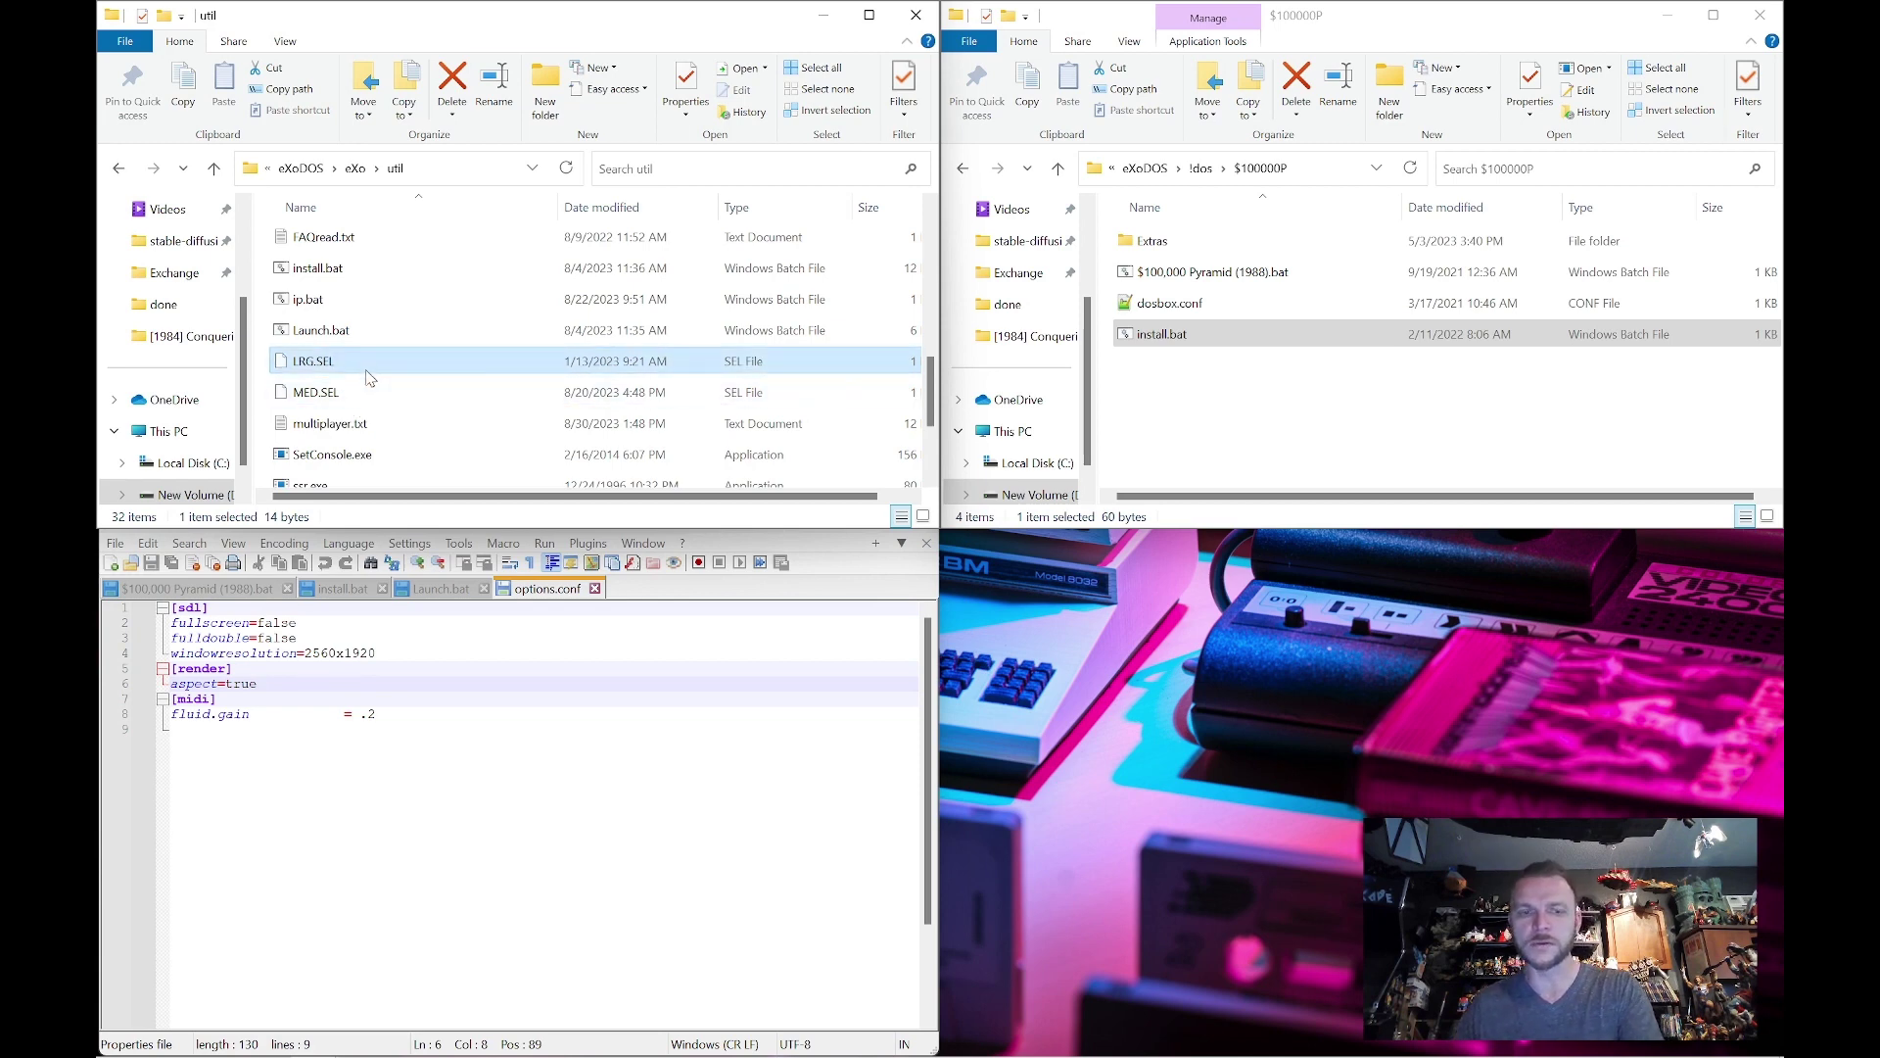
key("Delete")
Run install.bat and choose windowed mode, medium 1080 resolution, aspect correction on, and no filter change
double_click(1162, 334)
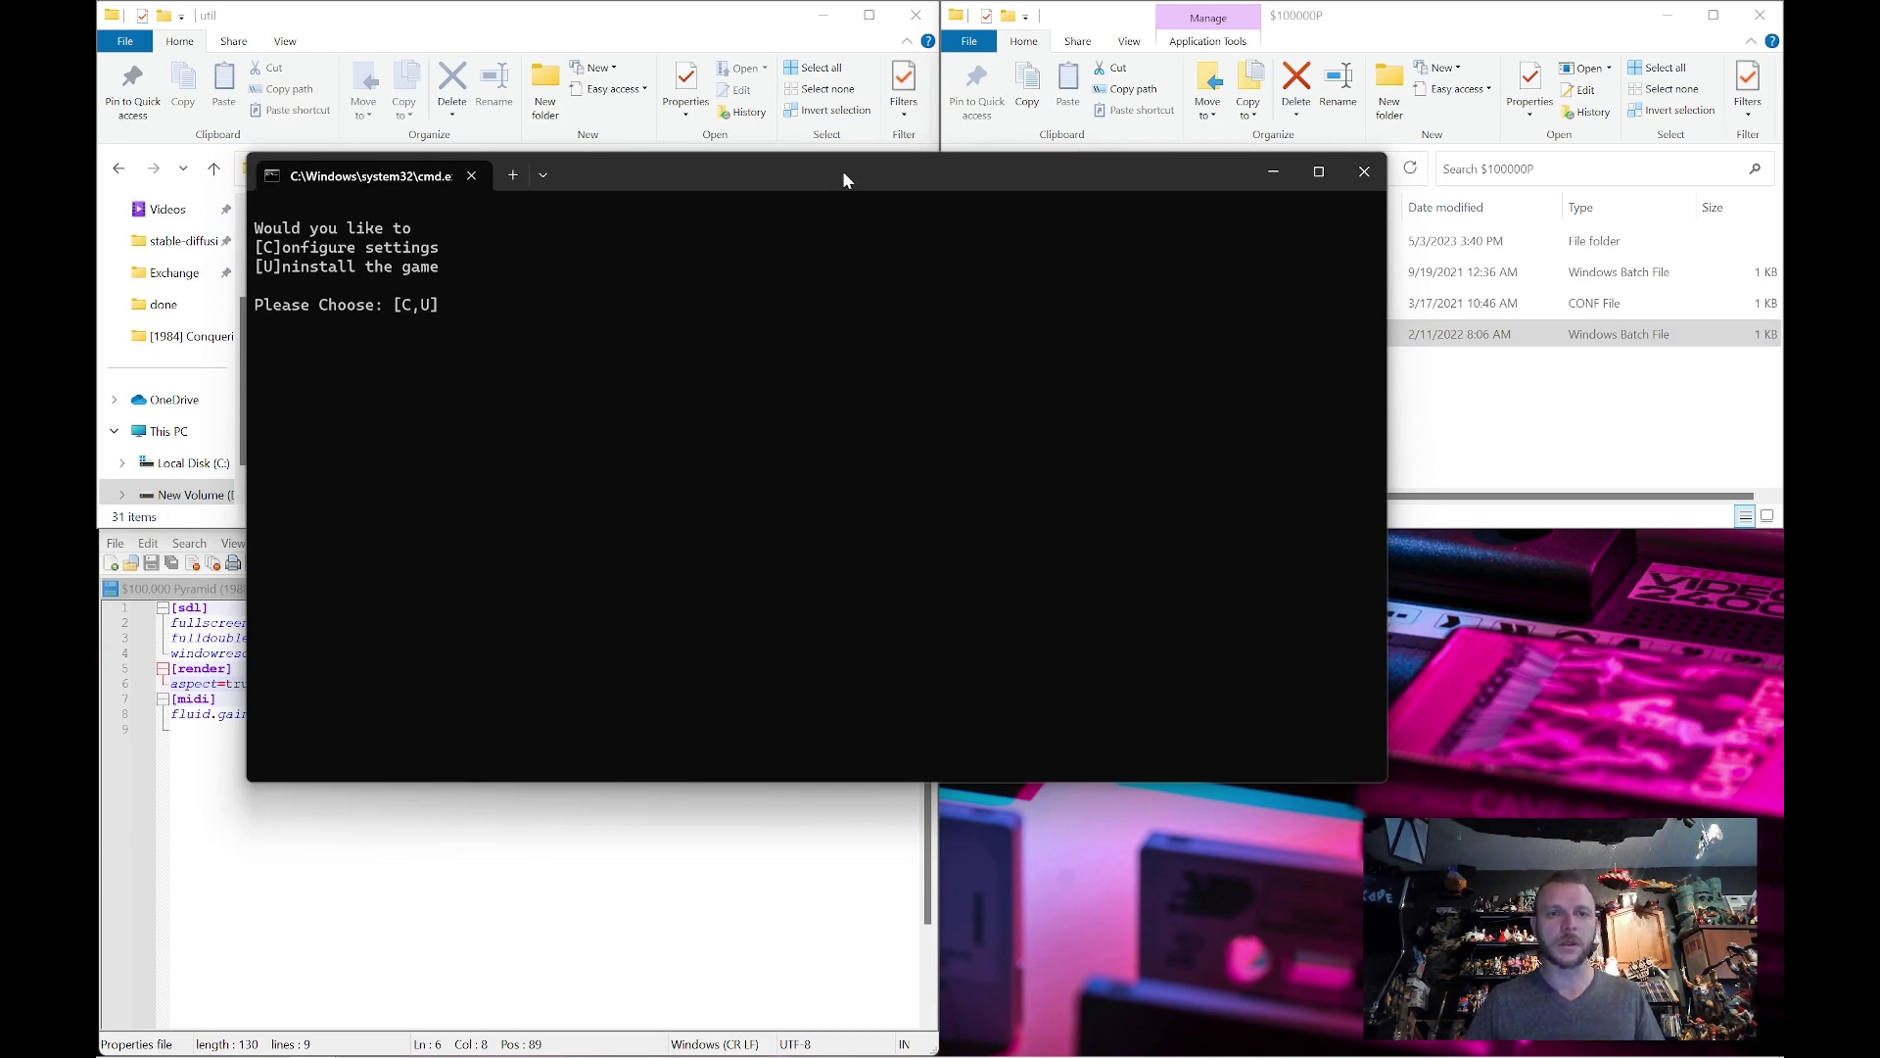
left_click_drag(844, 176, 923, 173)
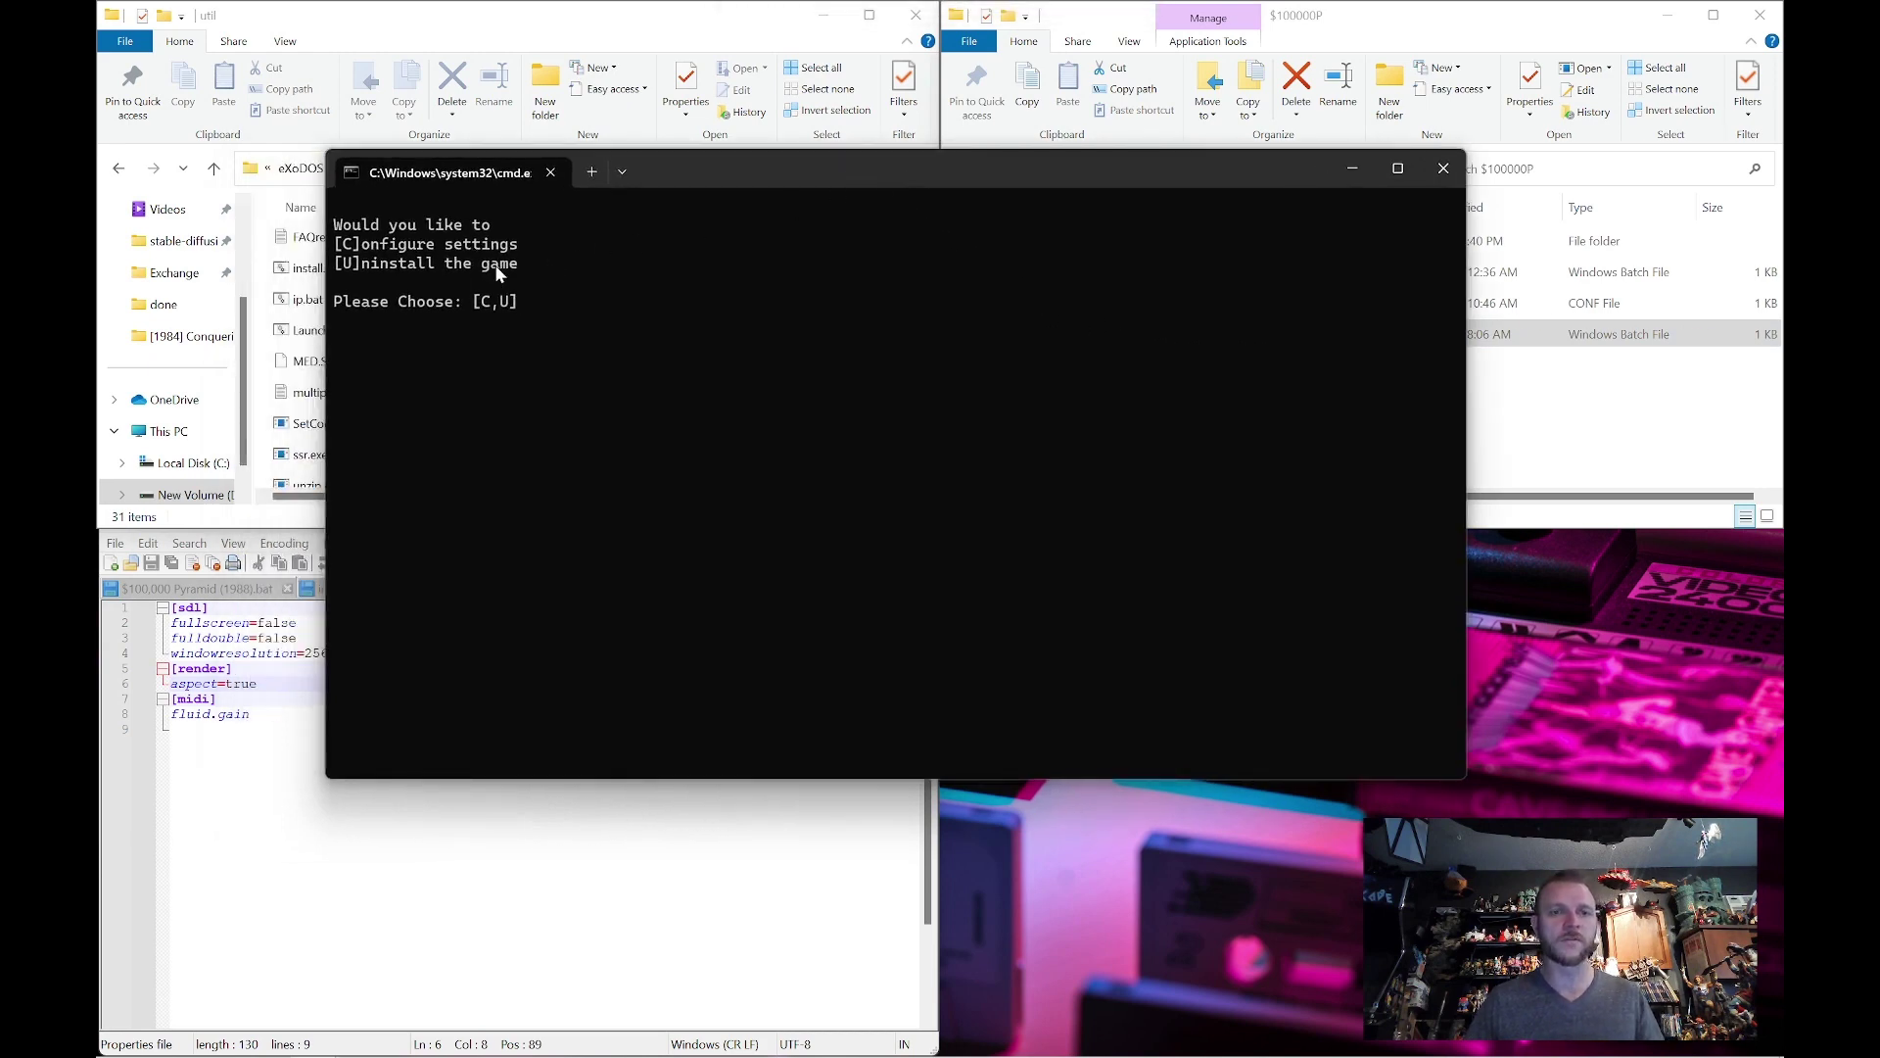
key("c")
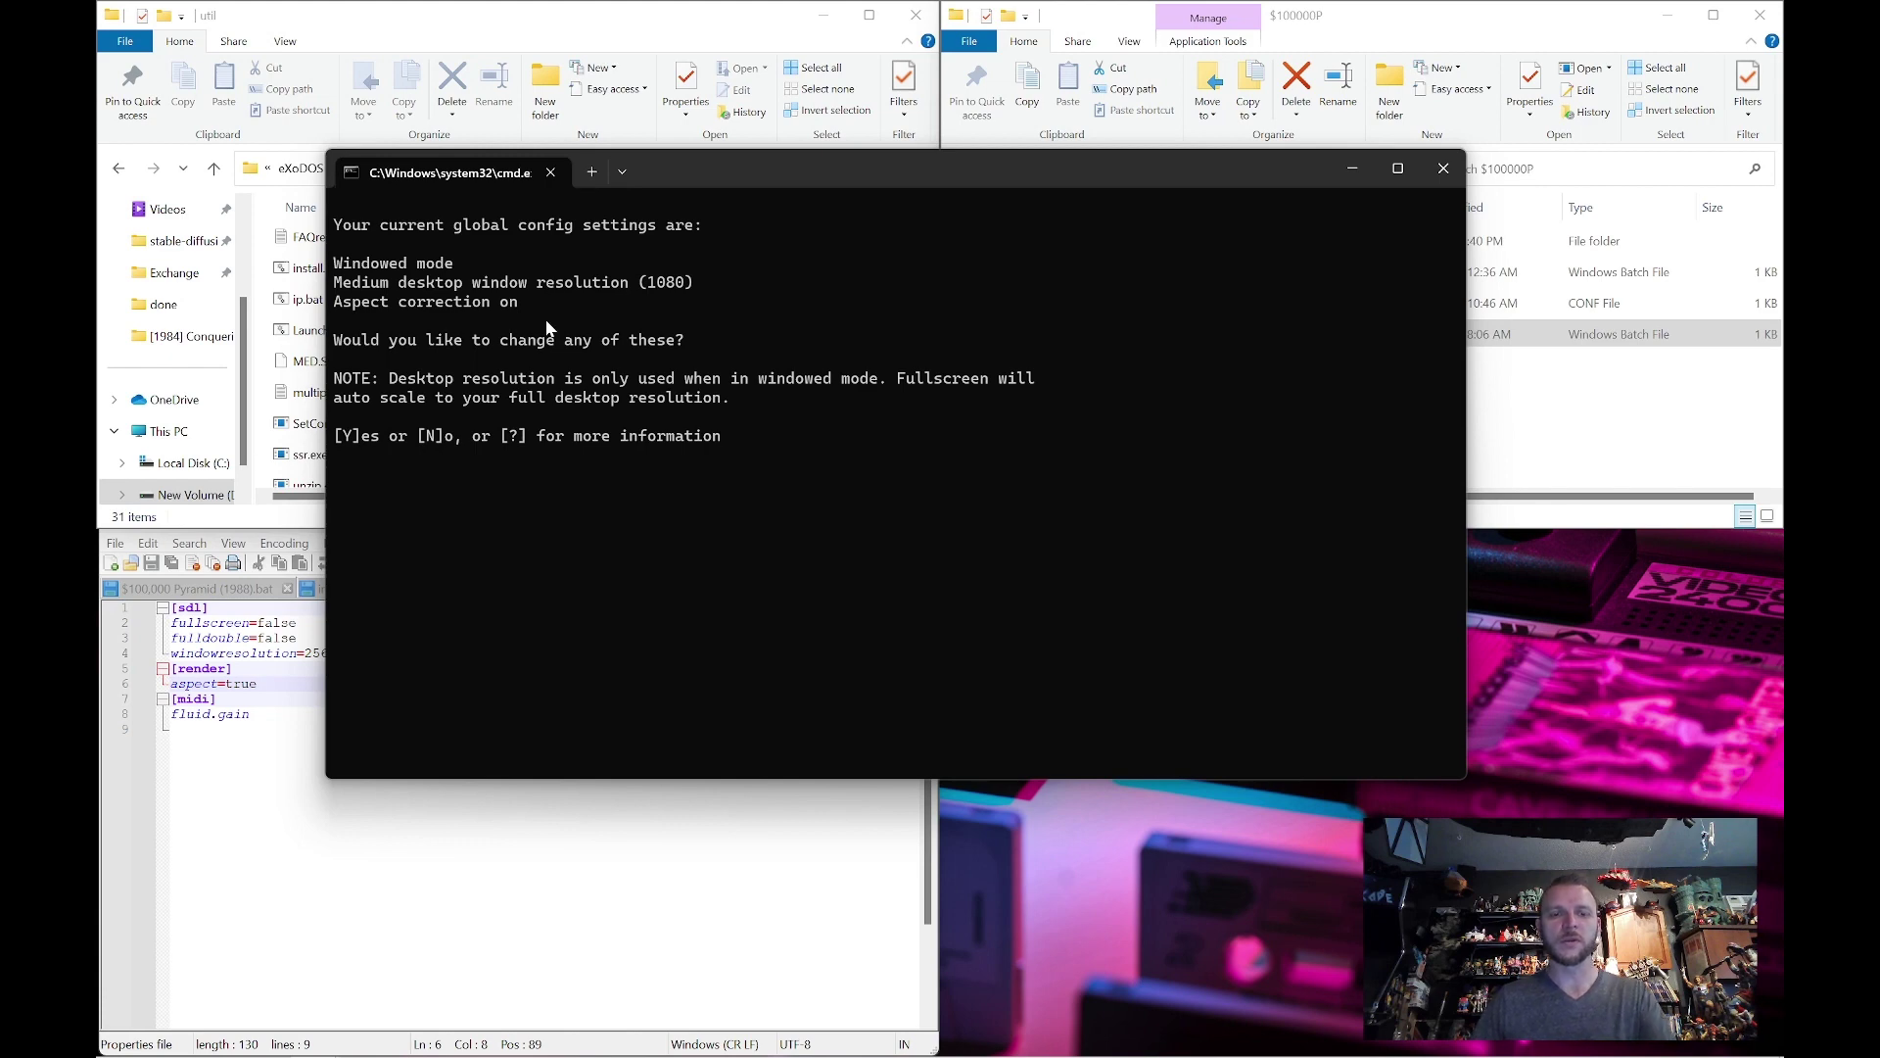
key("y")
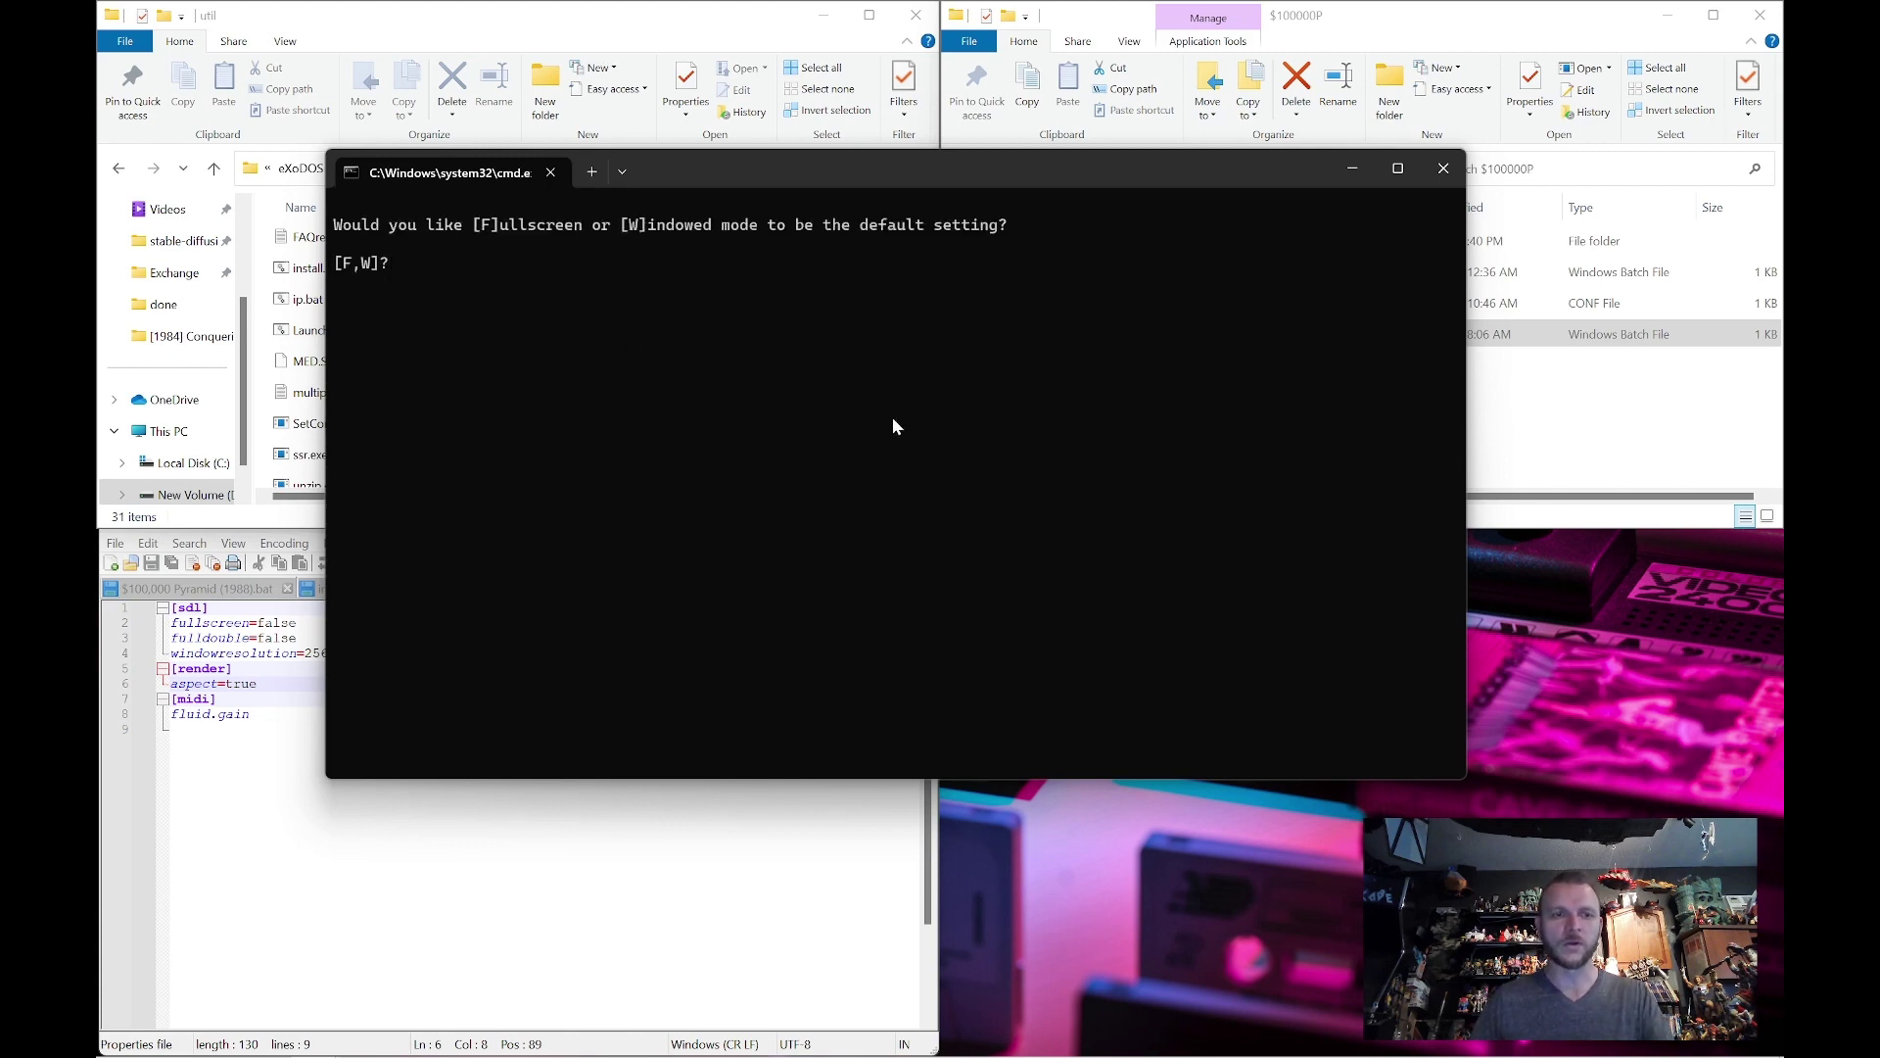
key("f")
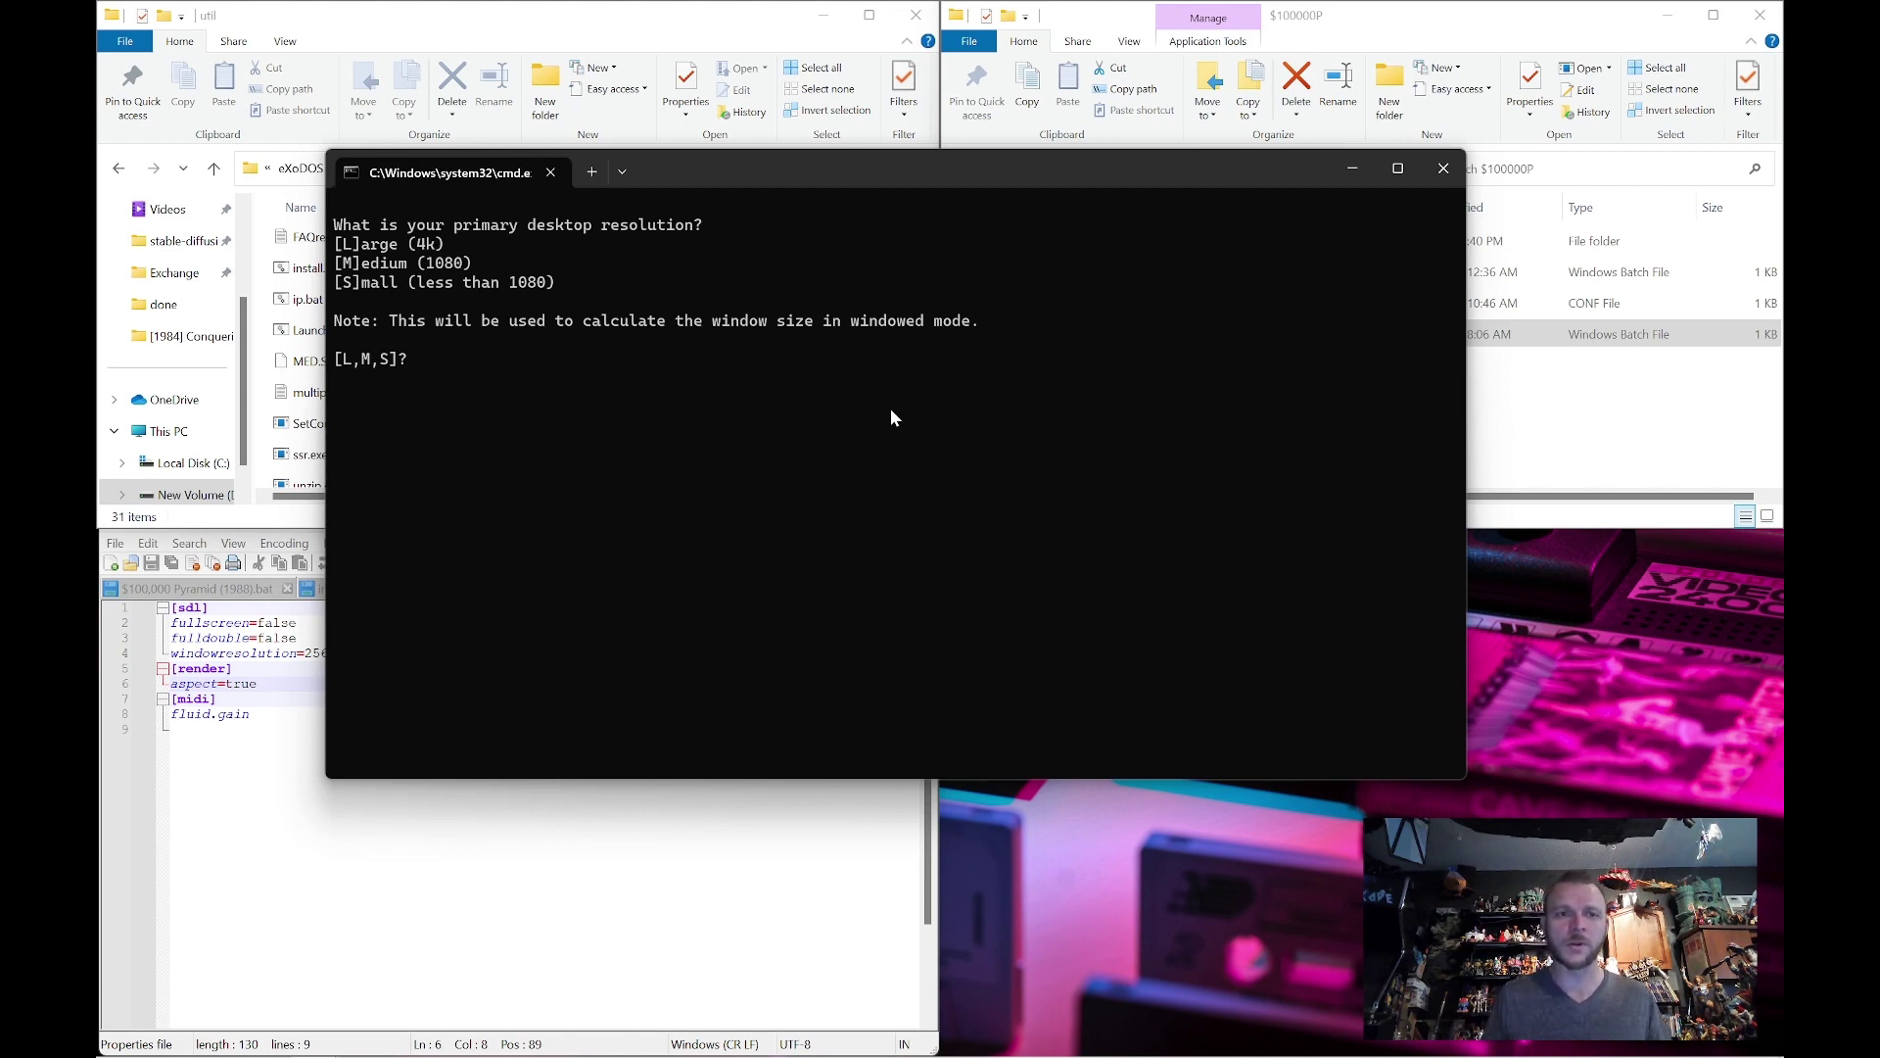
key("m")
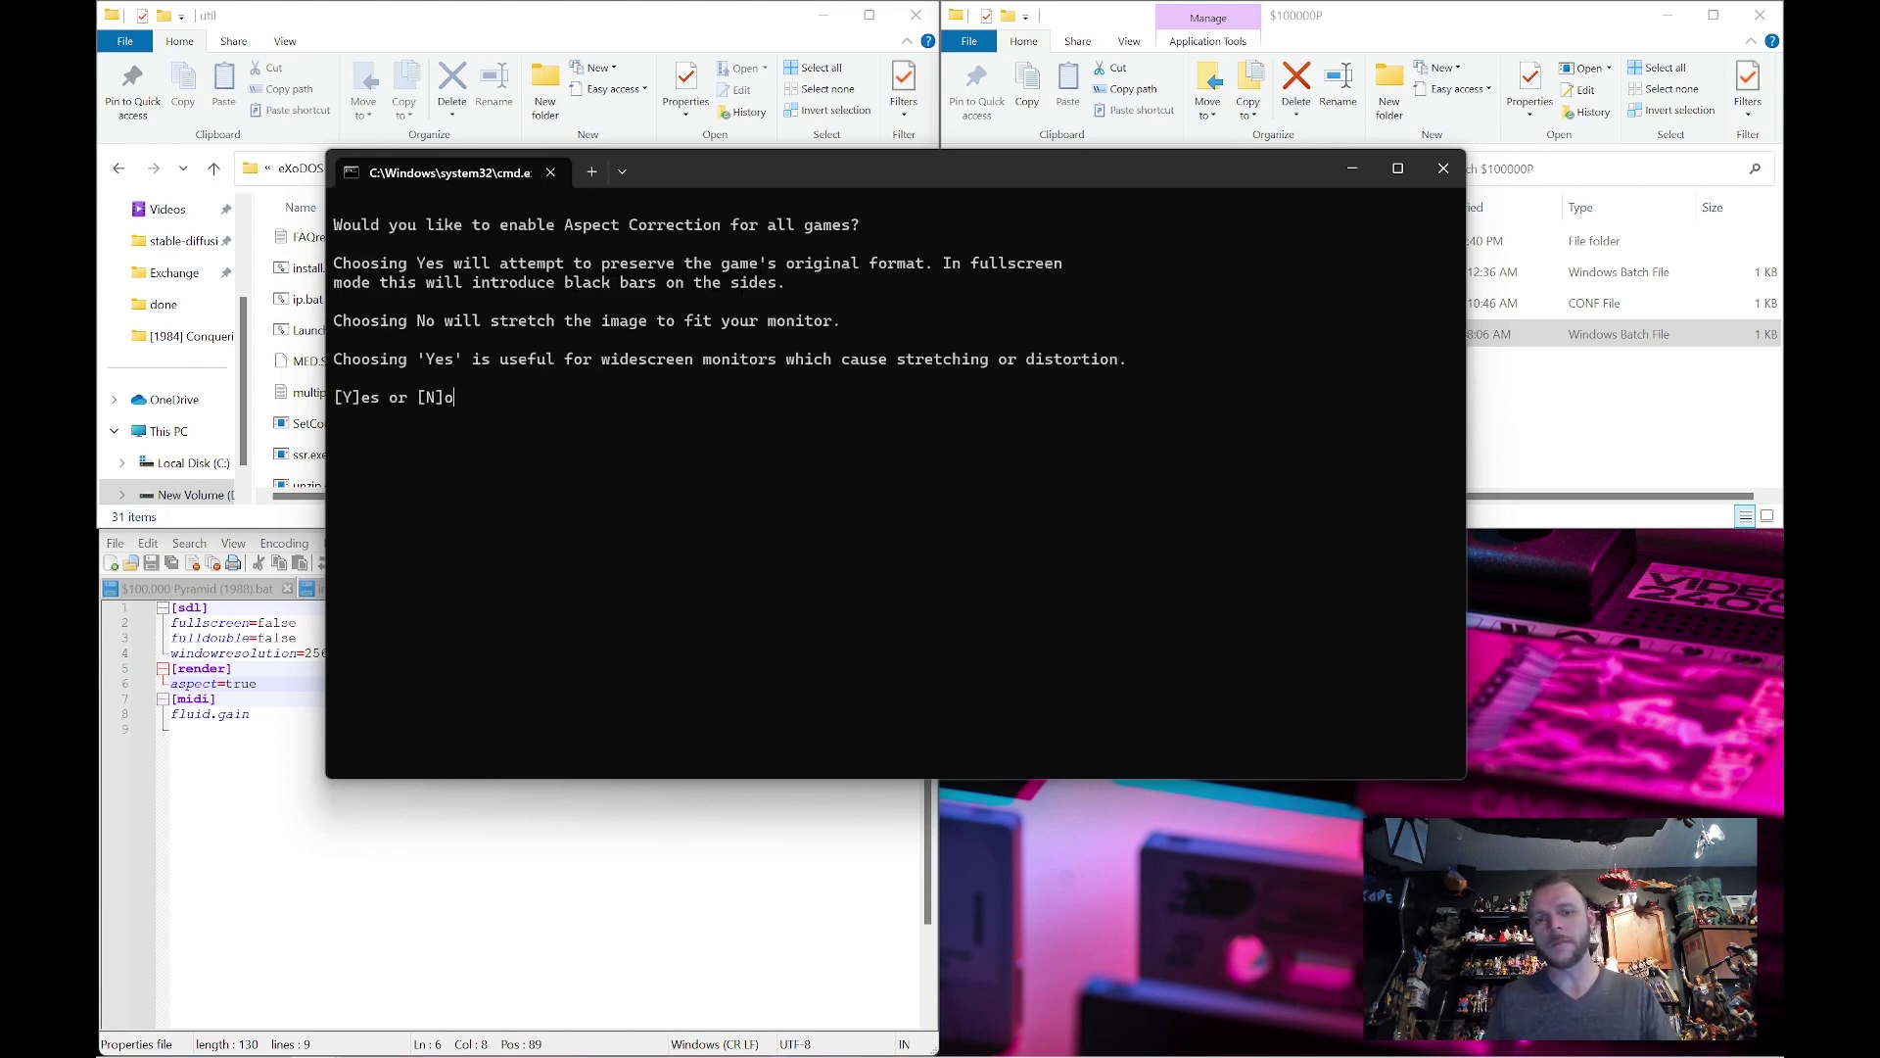
key("y")
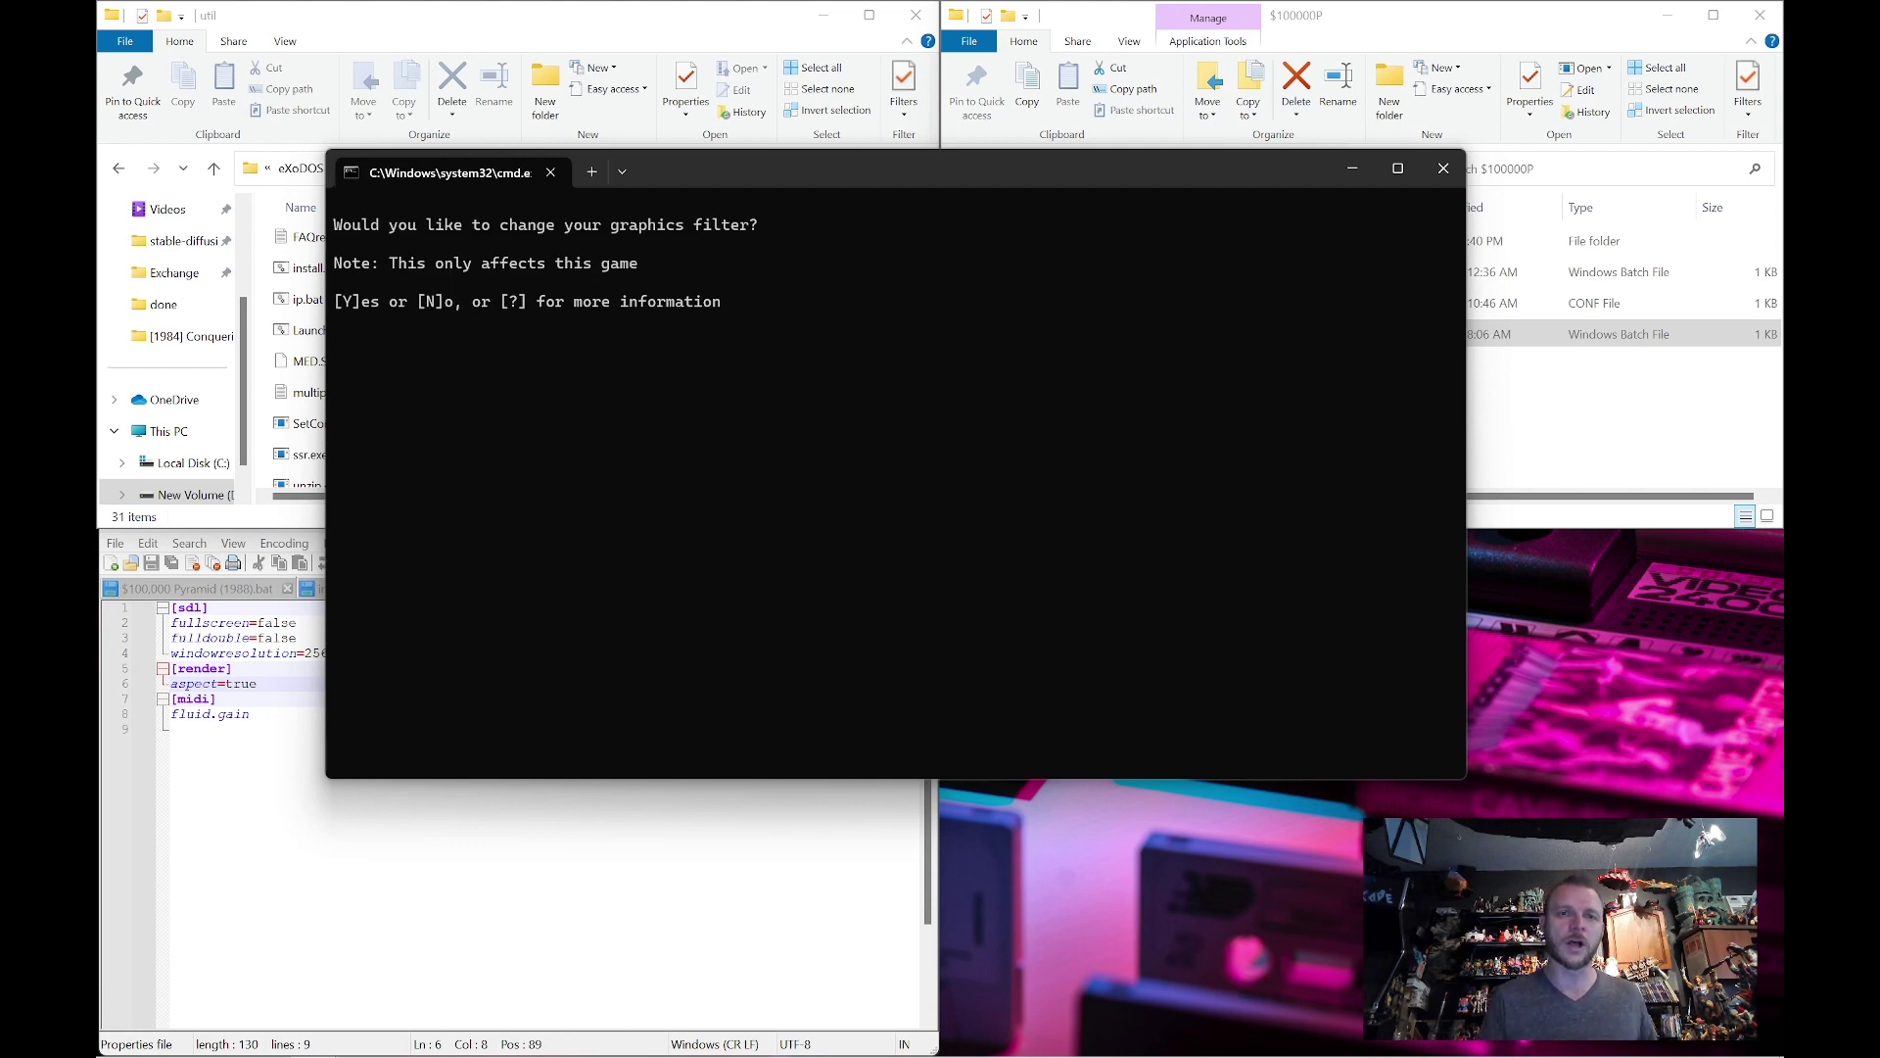
key("n")
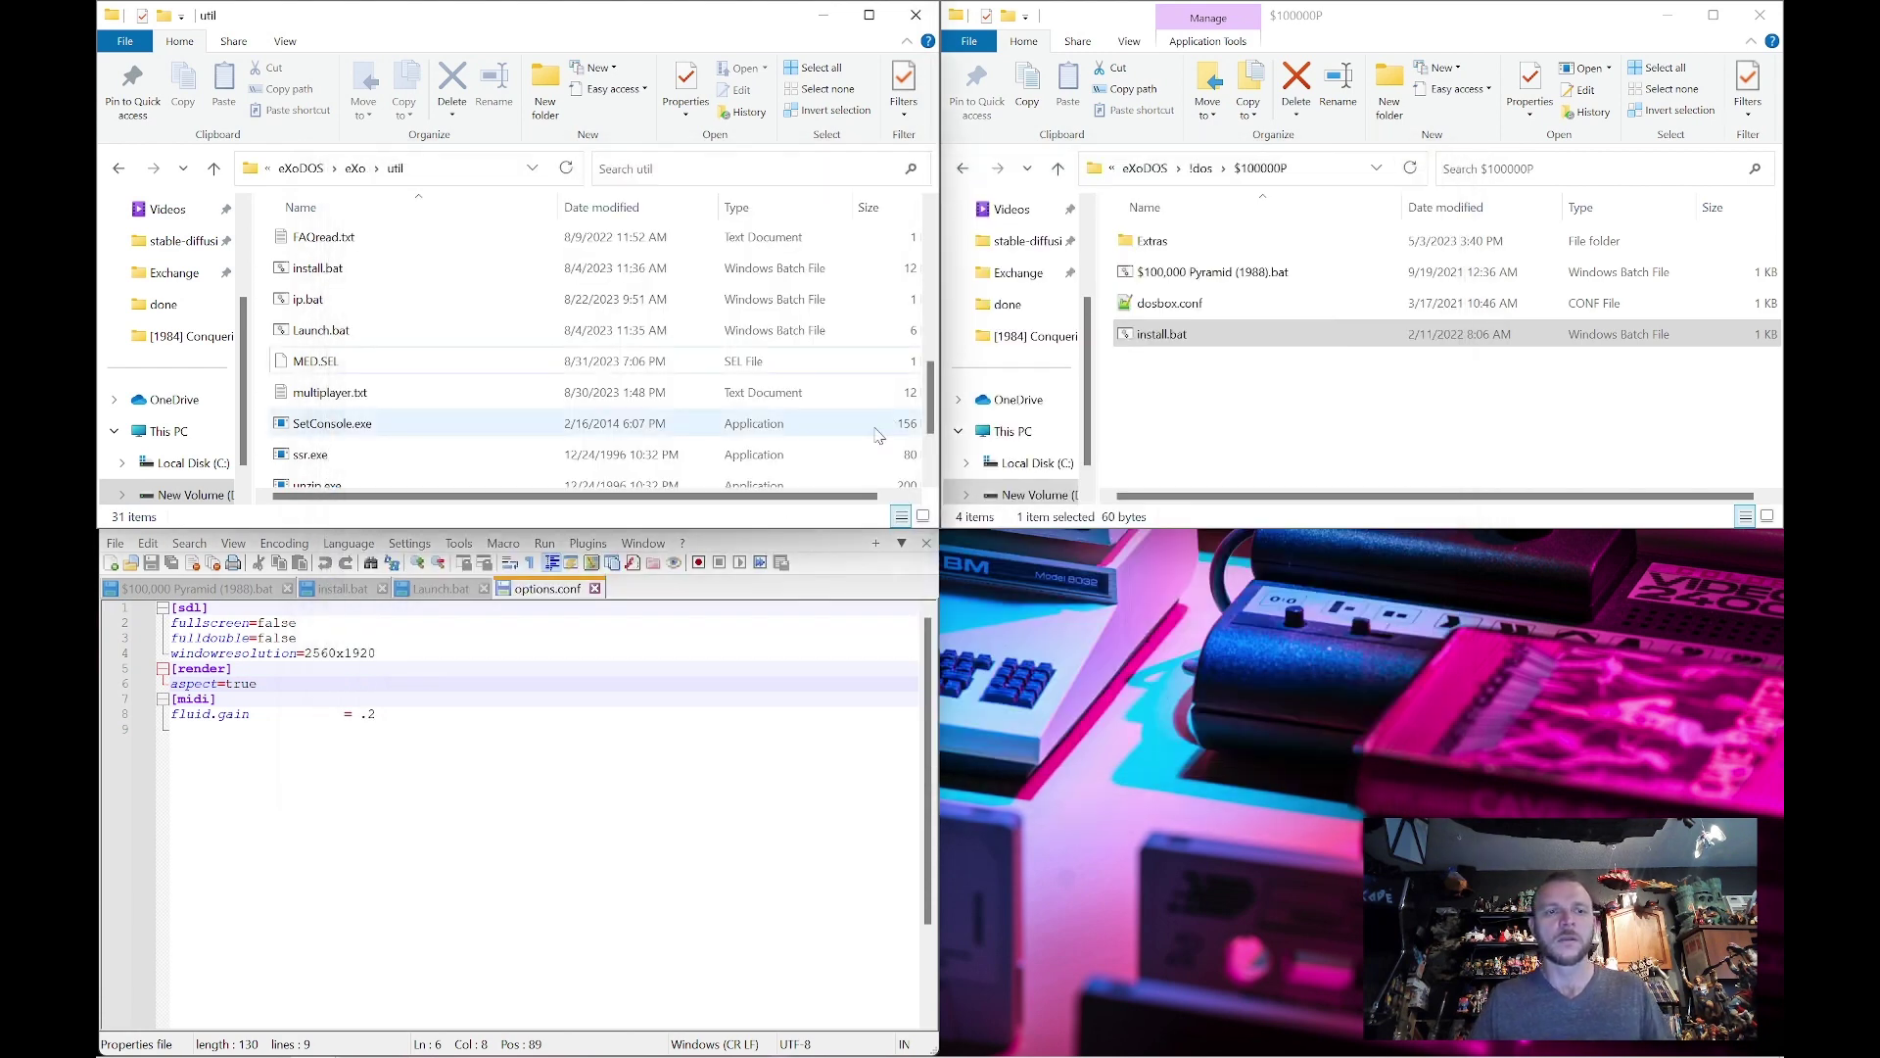
Browse to eXo > emulators > dosbox and locate options.conf
left_click(411, 330)
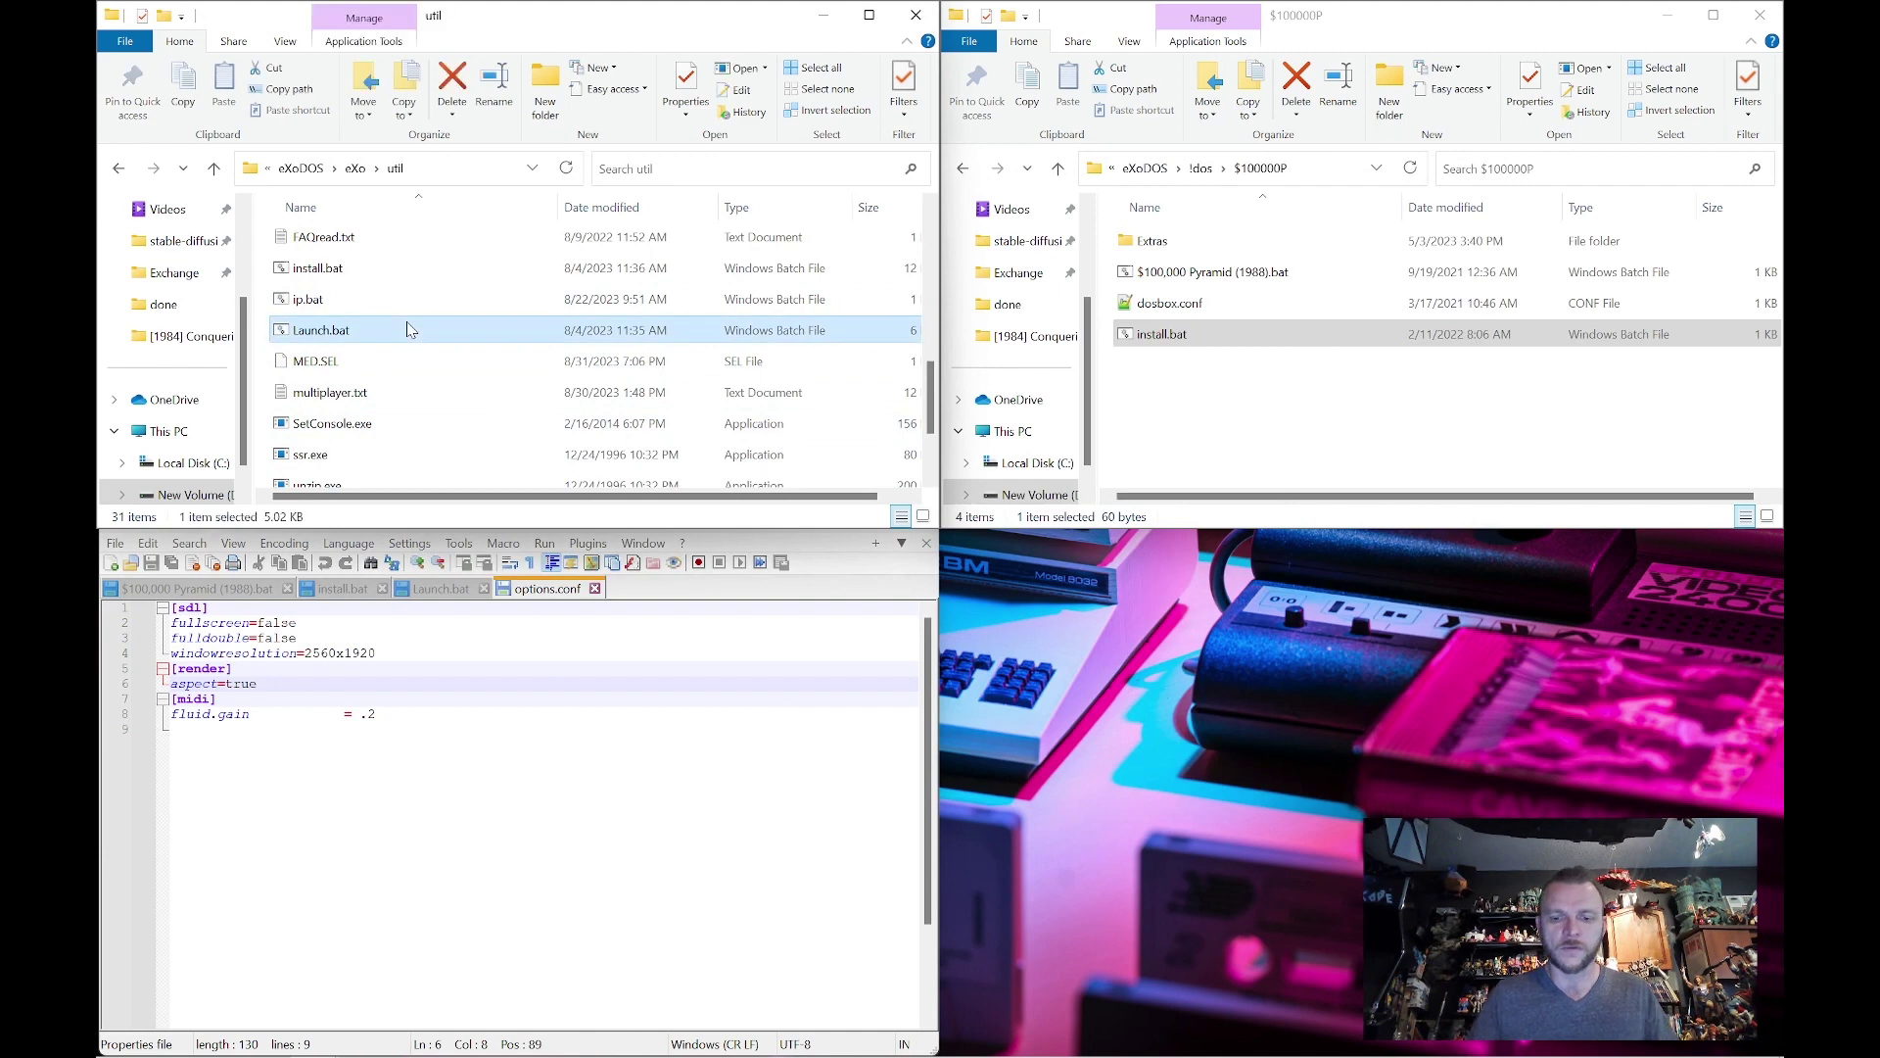
left_click(355, 168)
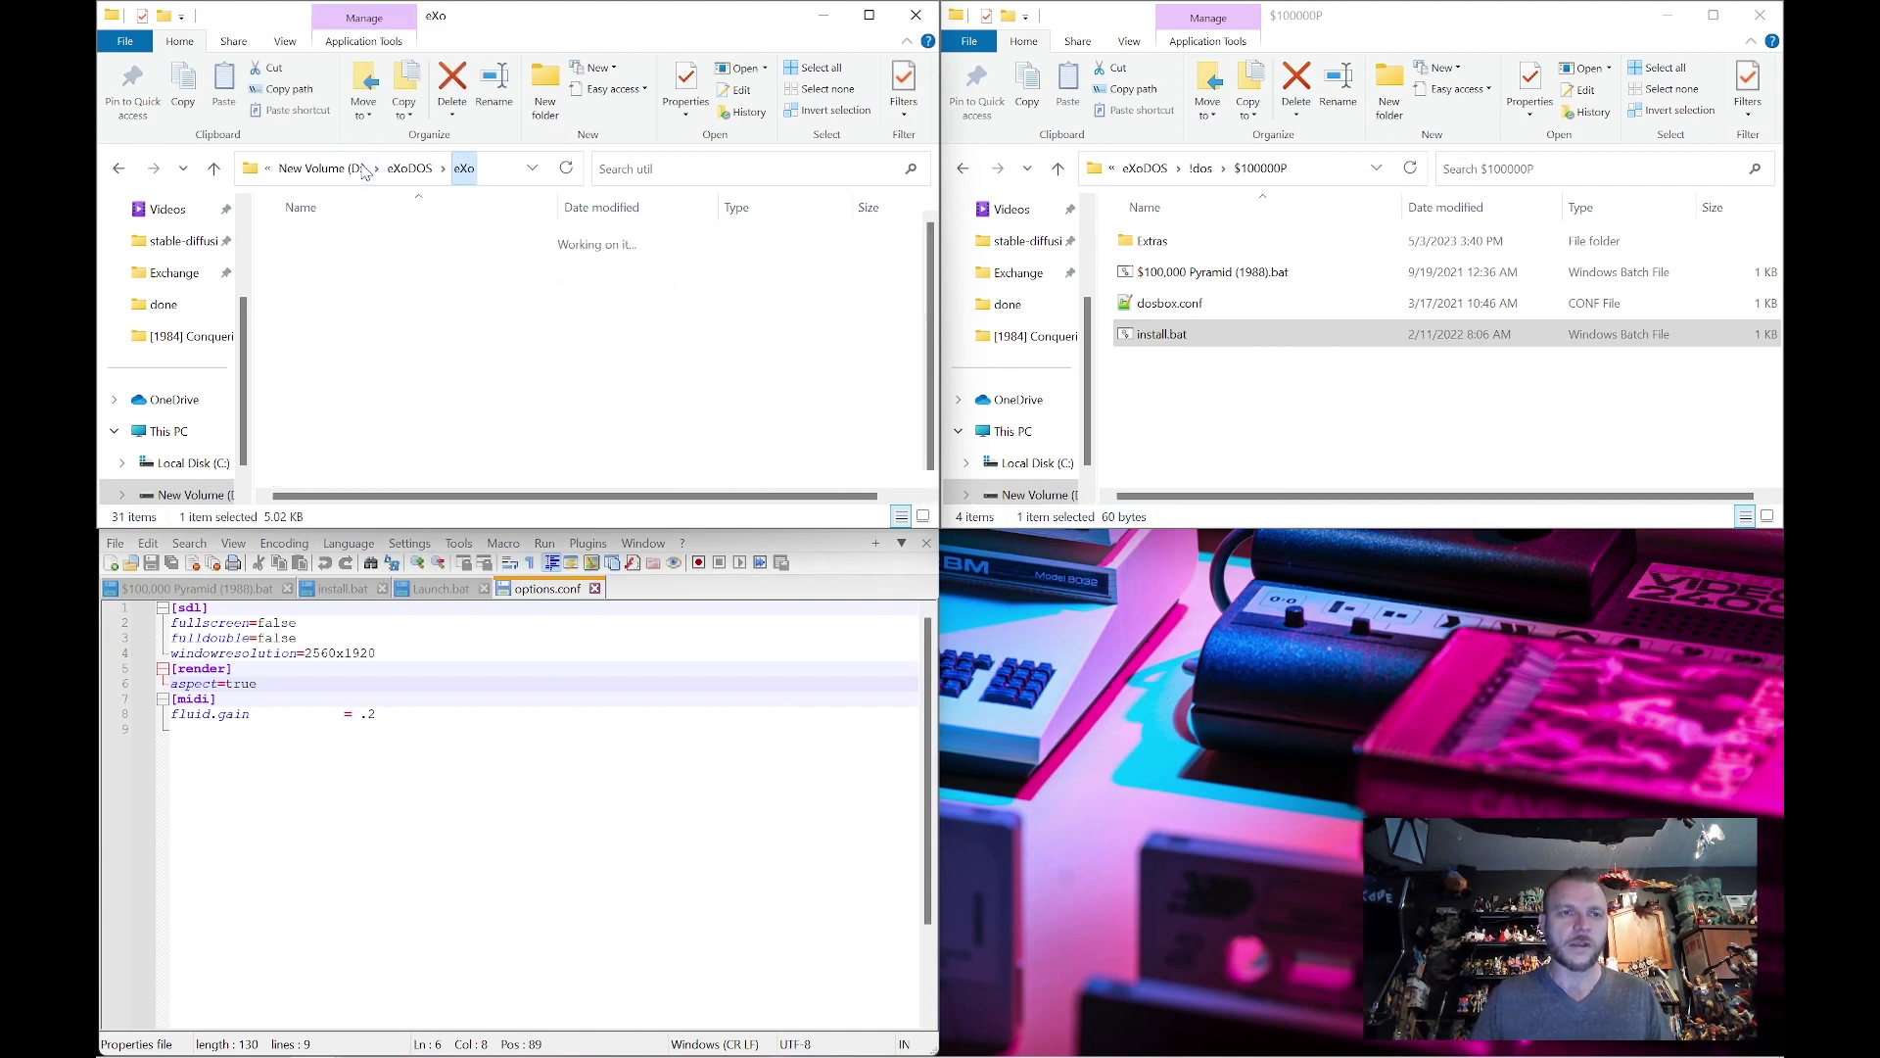
double_click(337, 304)
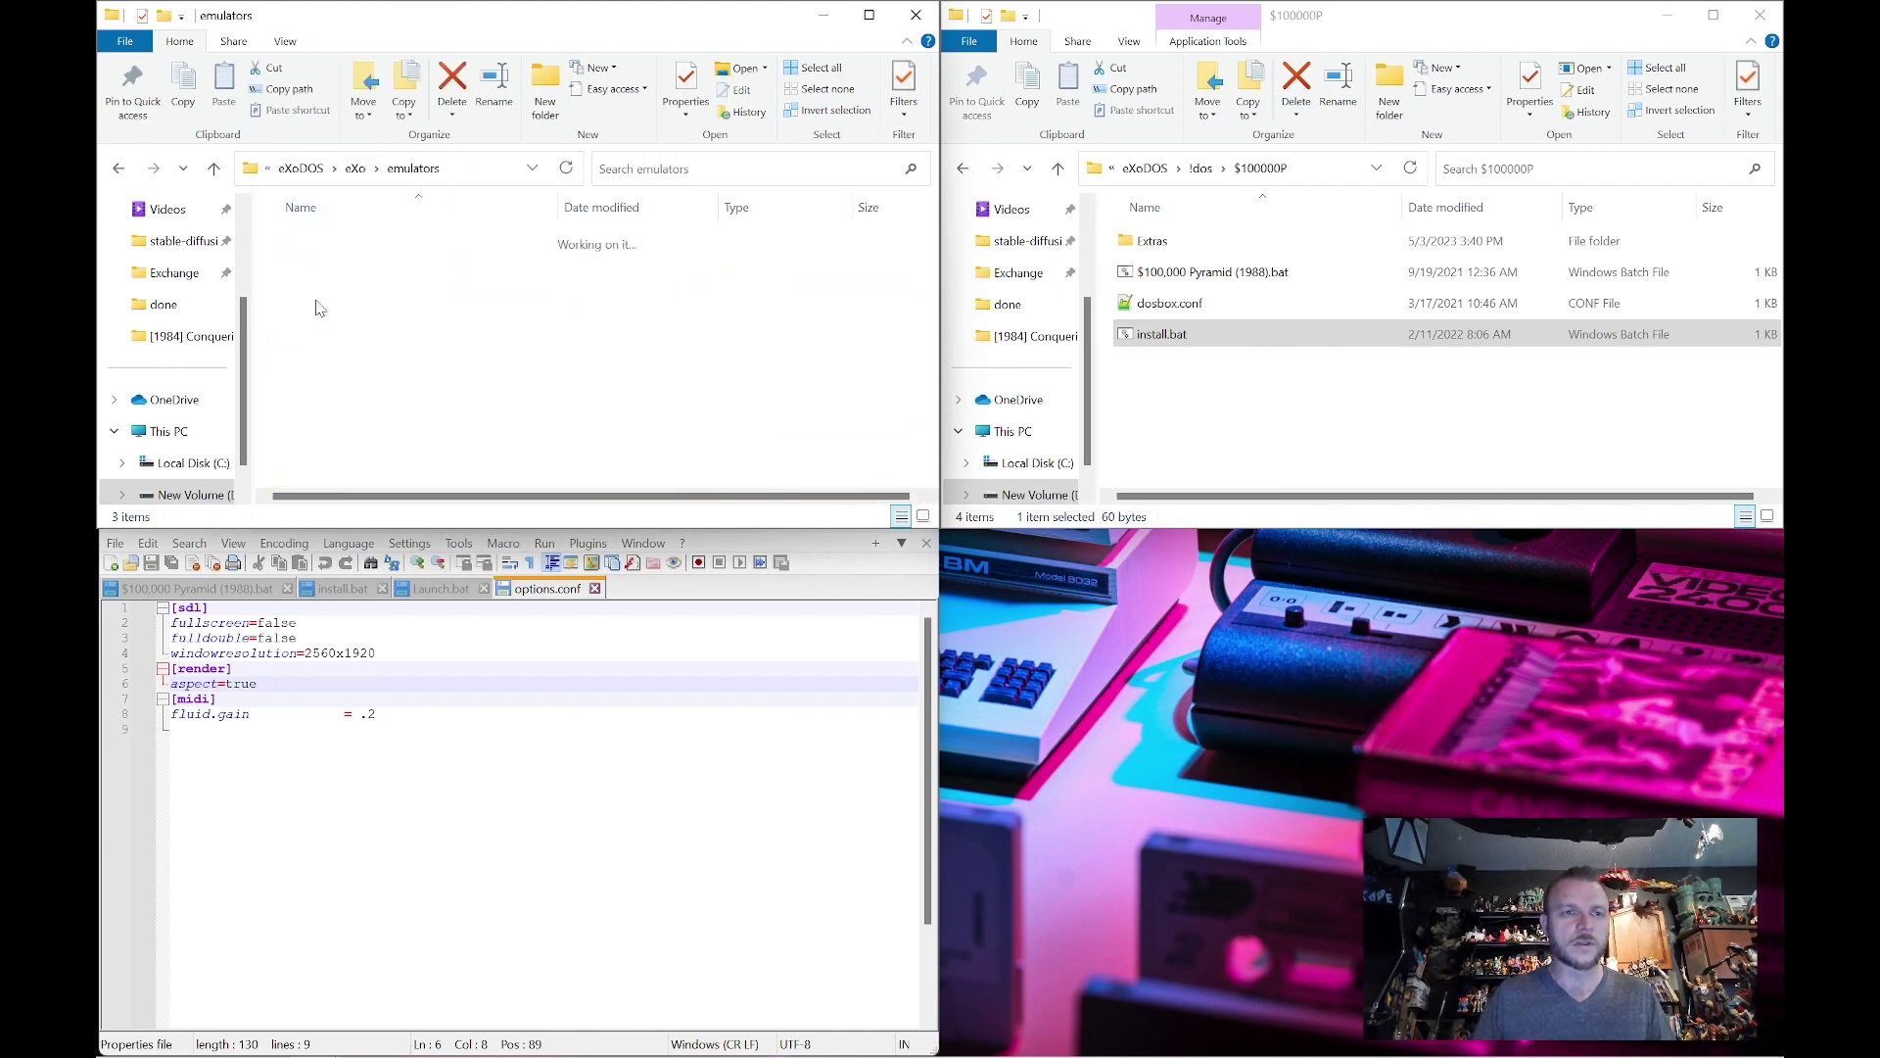
double_click(333, 275)
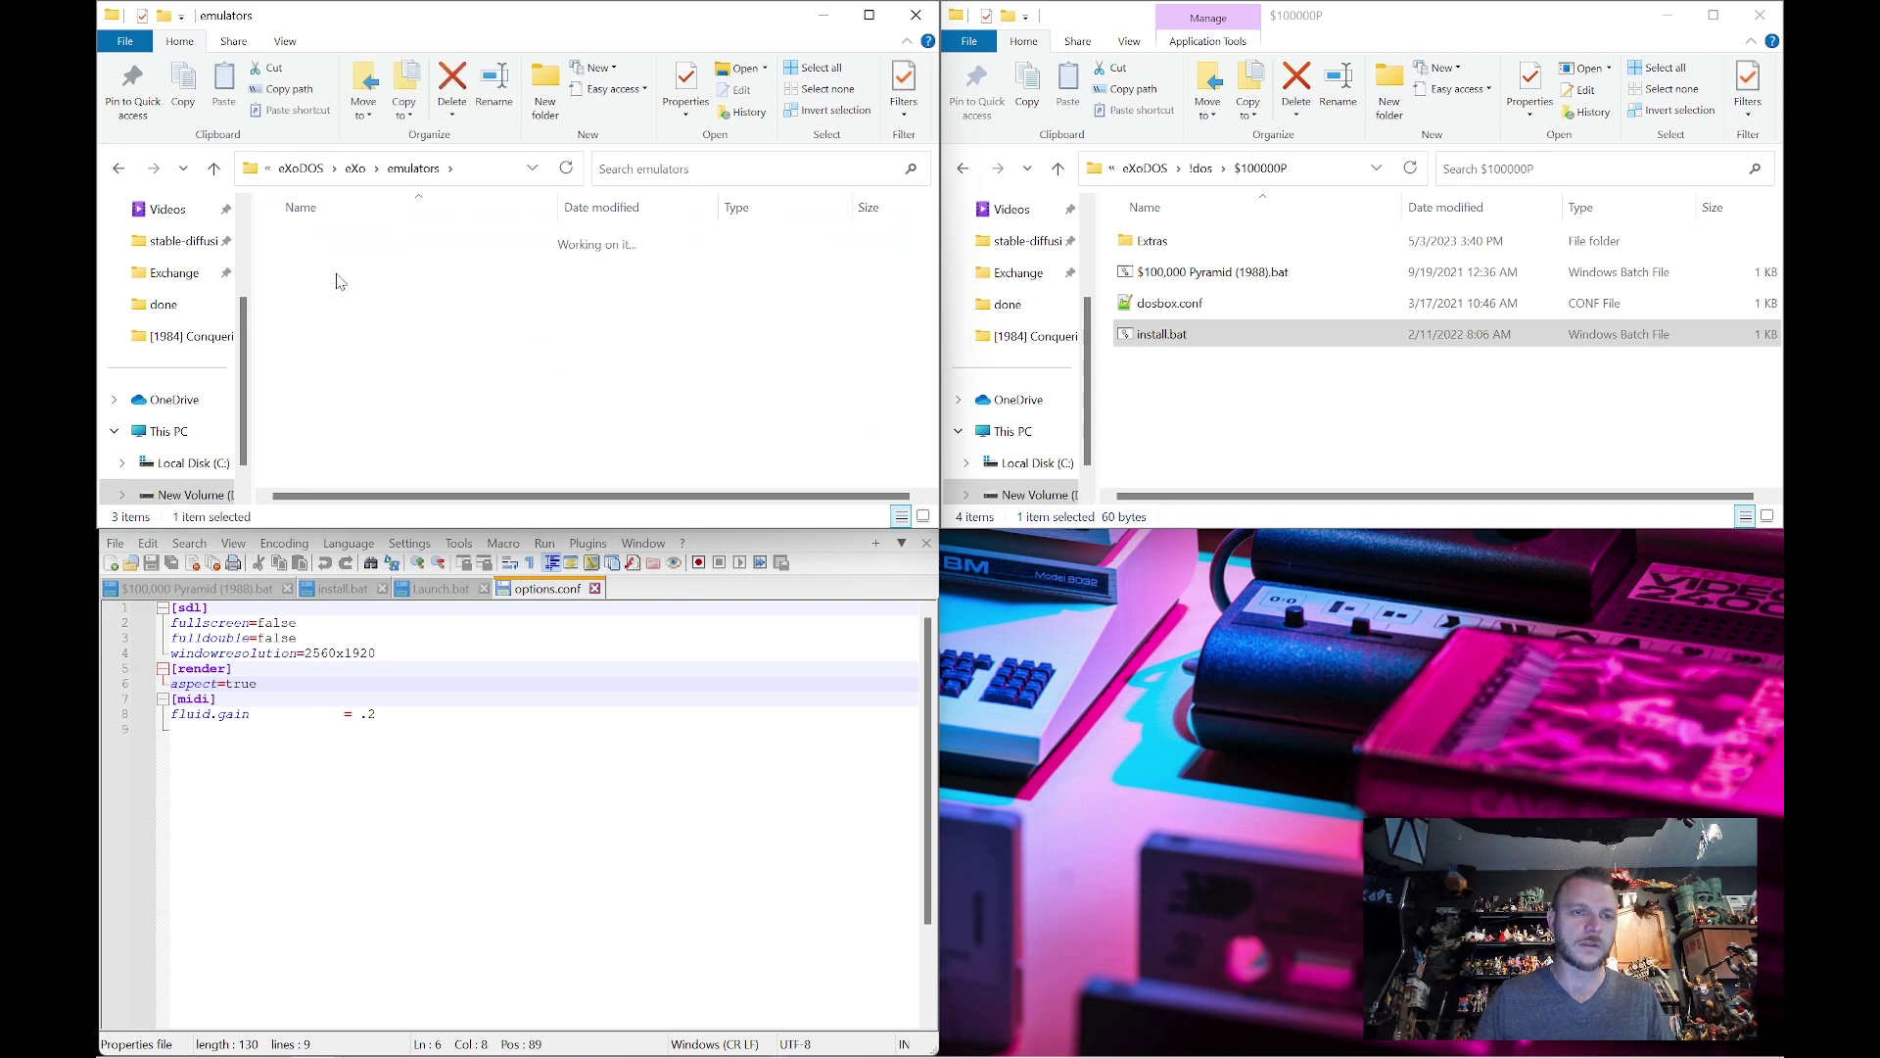
key("o")
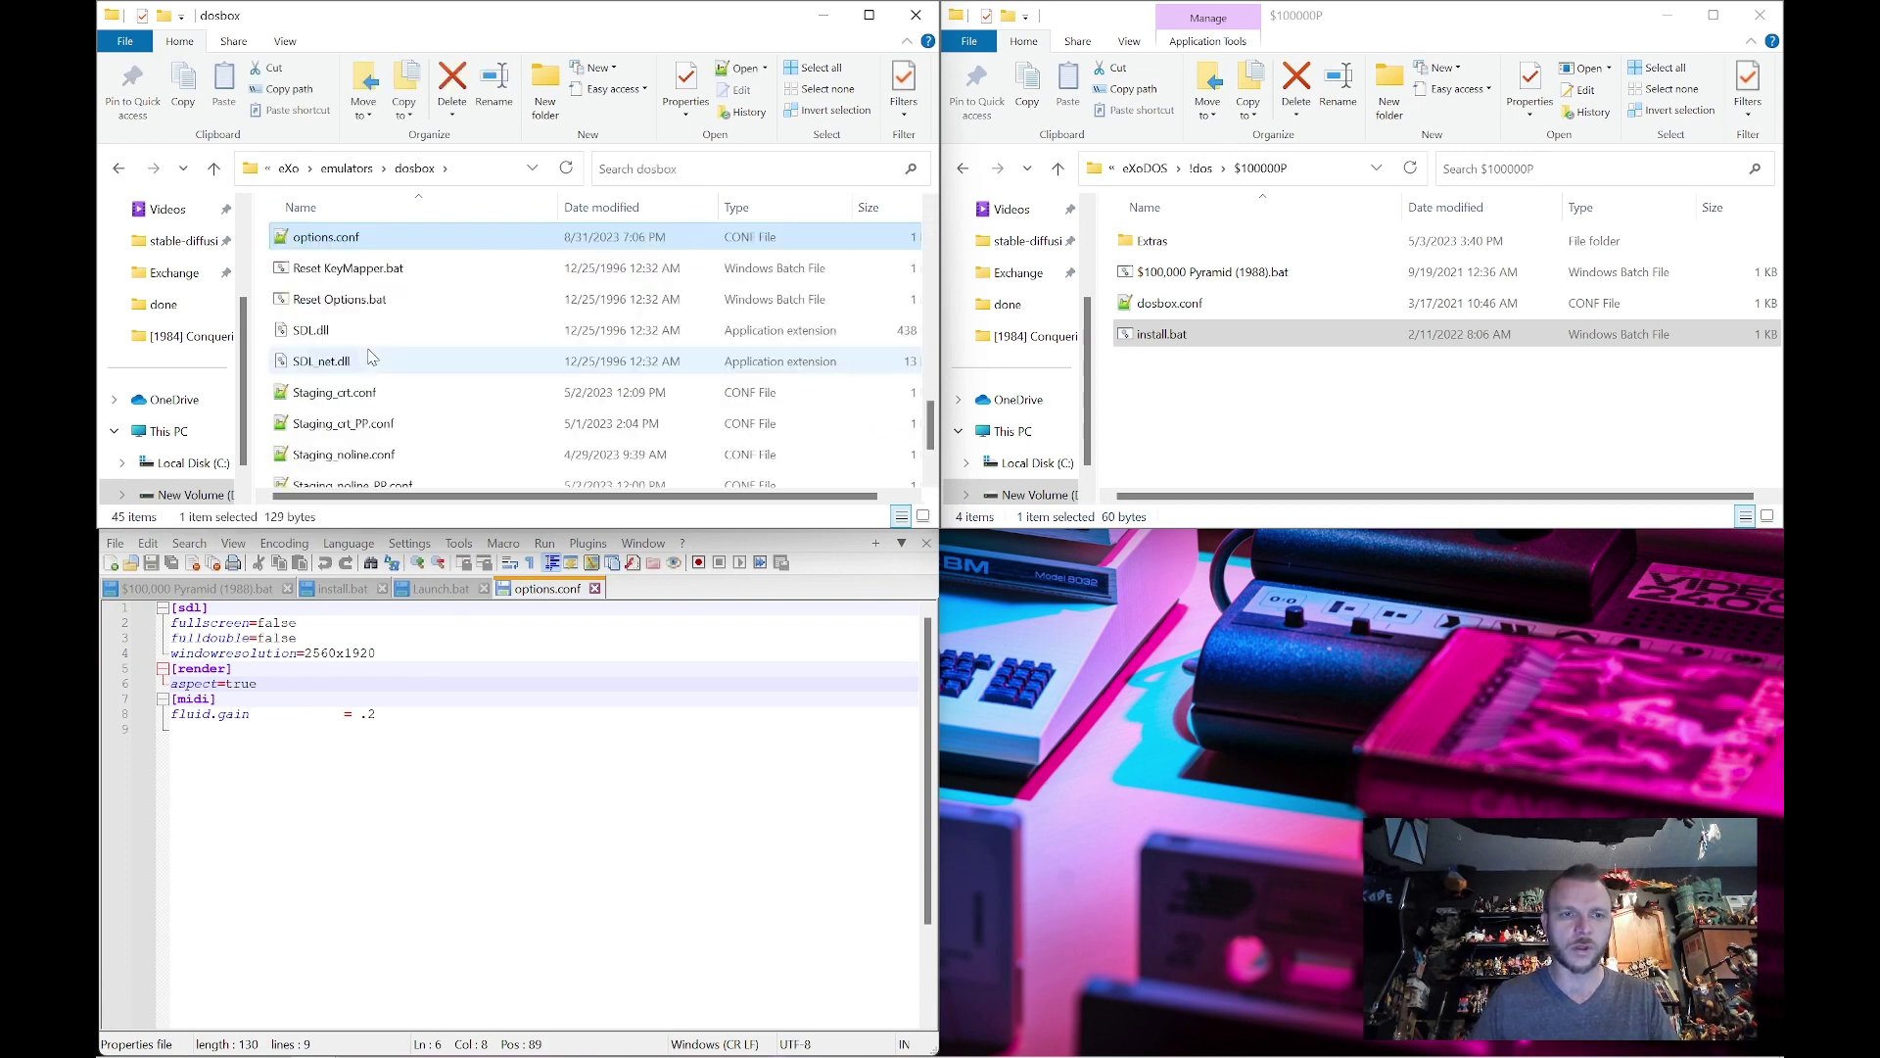
scroll(370, 357, "up", 1)
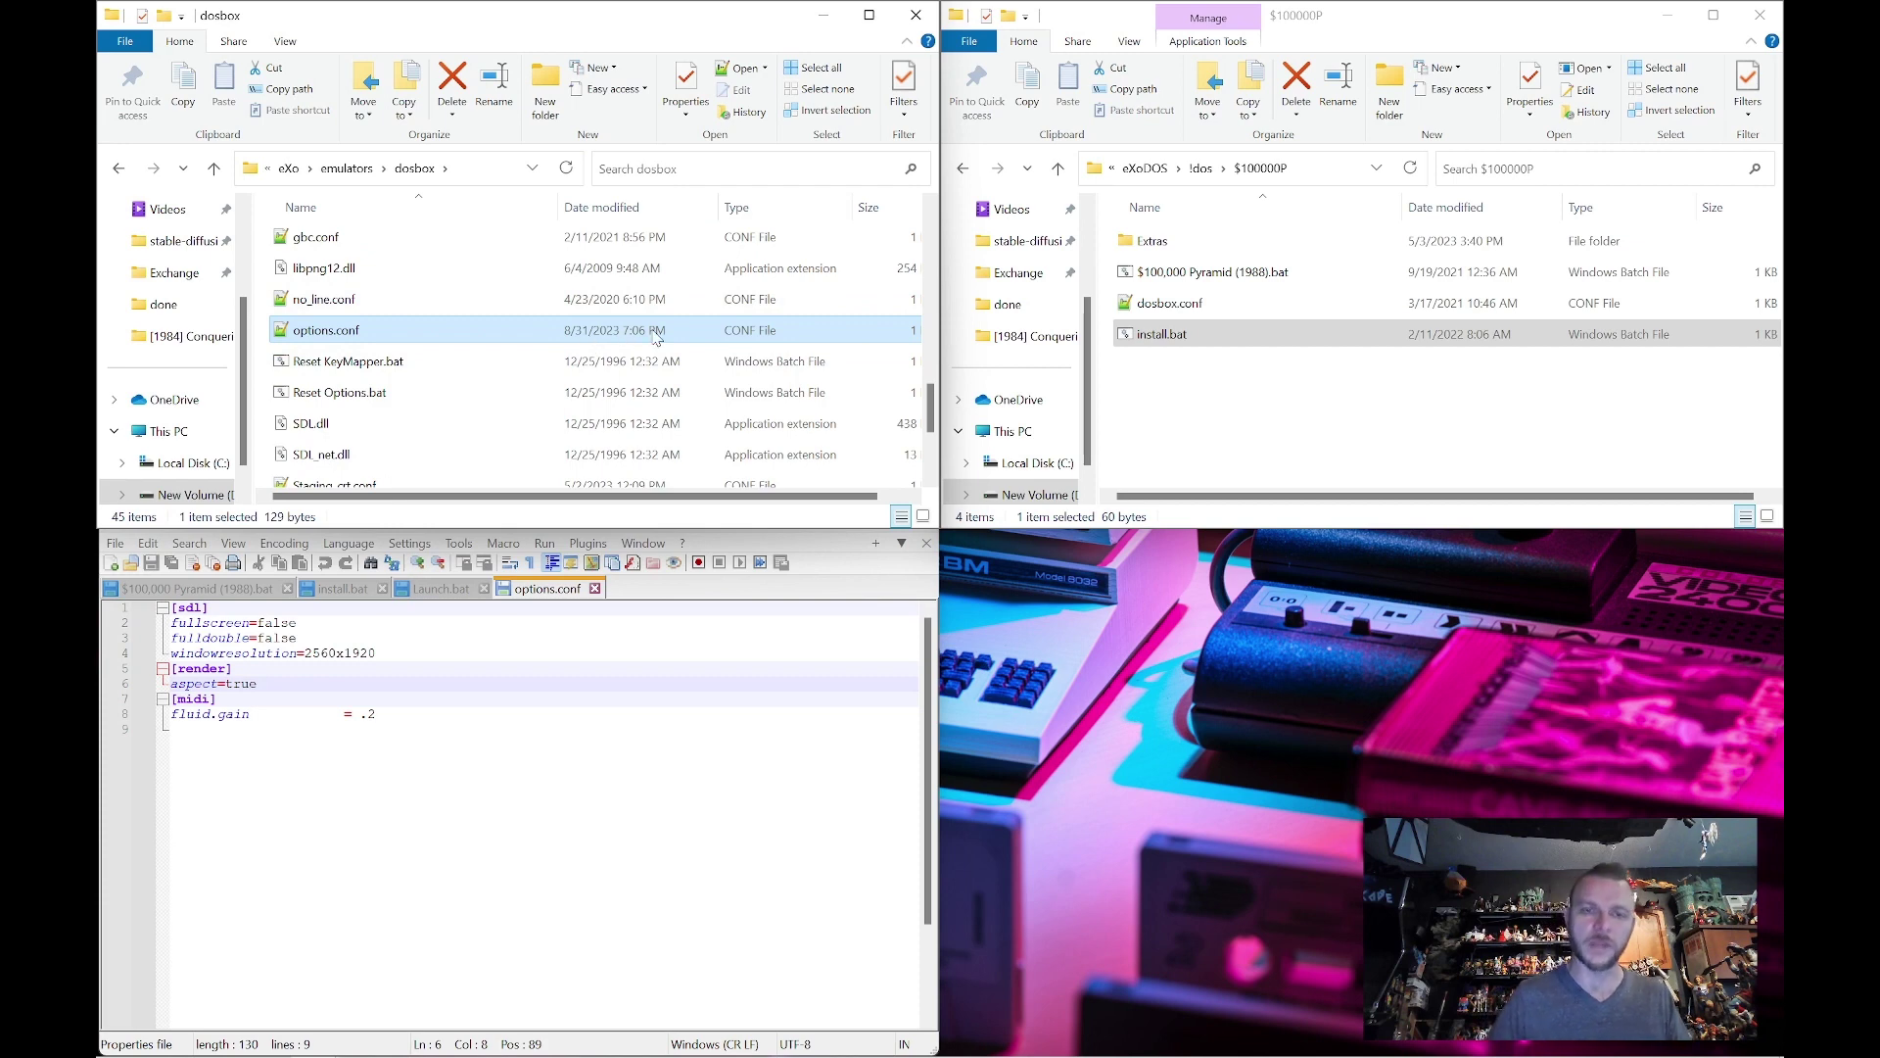
Reload options.conf in Notepad++, check windowresolution=1280x960, and close its tab
left_click(576, 637)
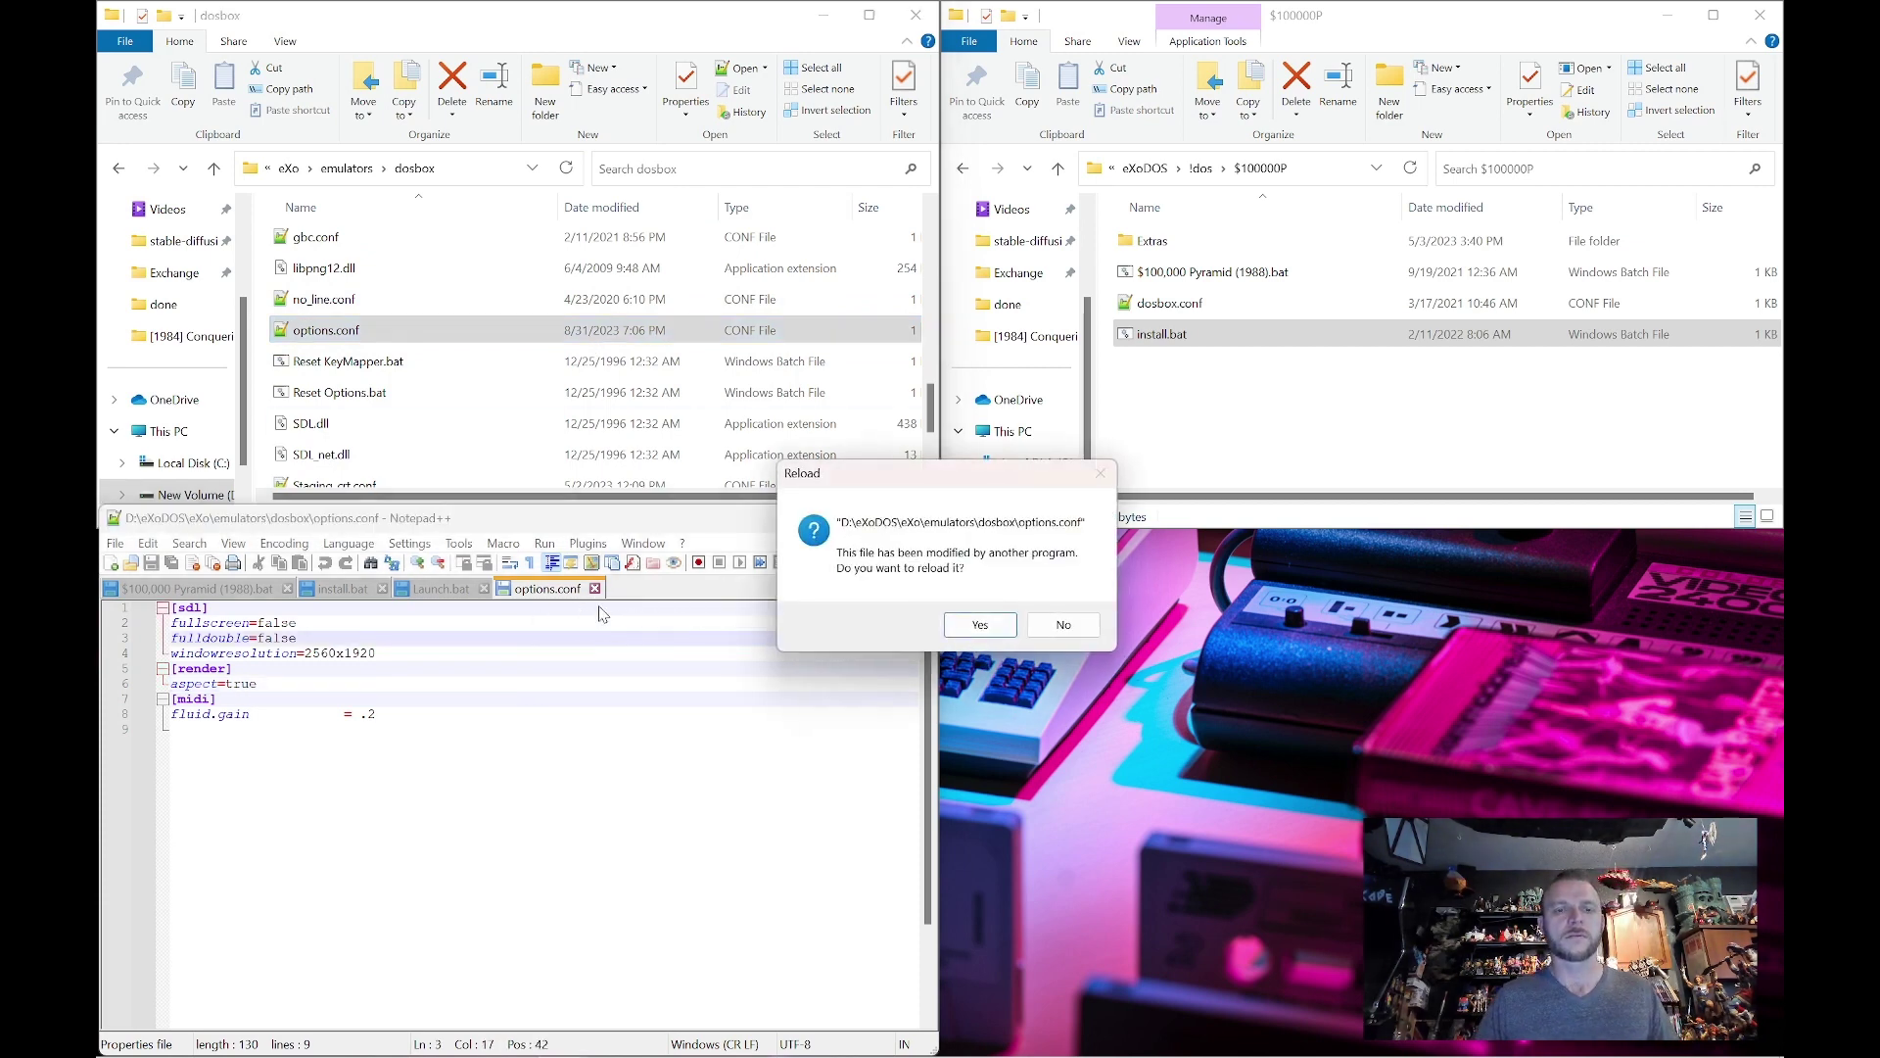
left_click(980, 625)
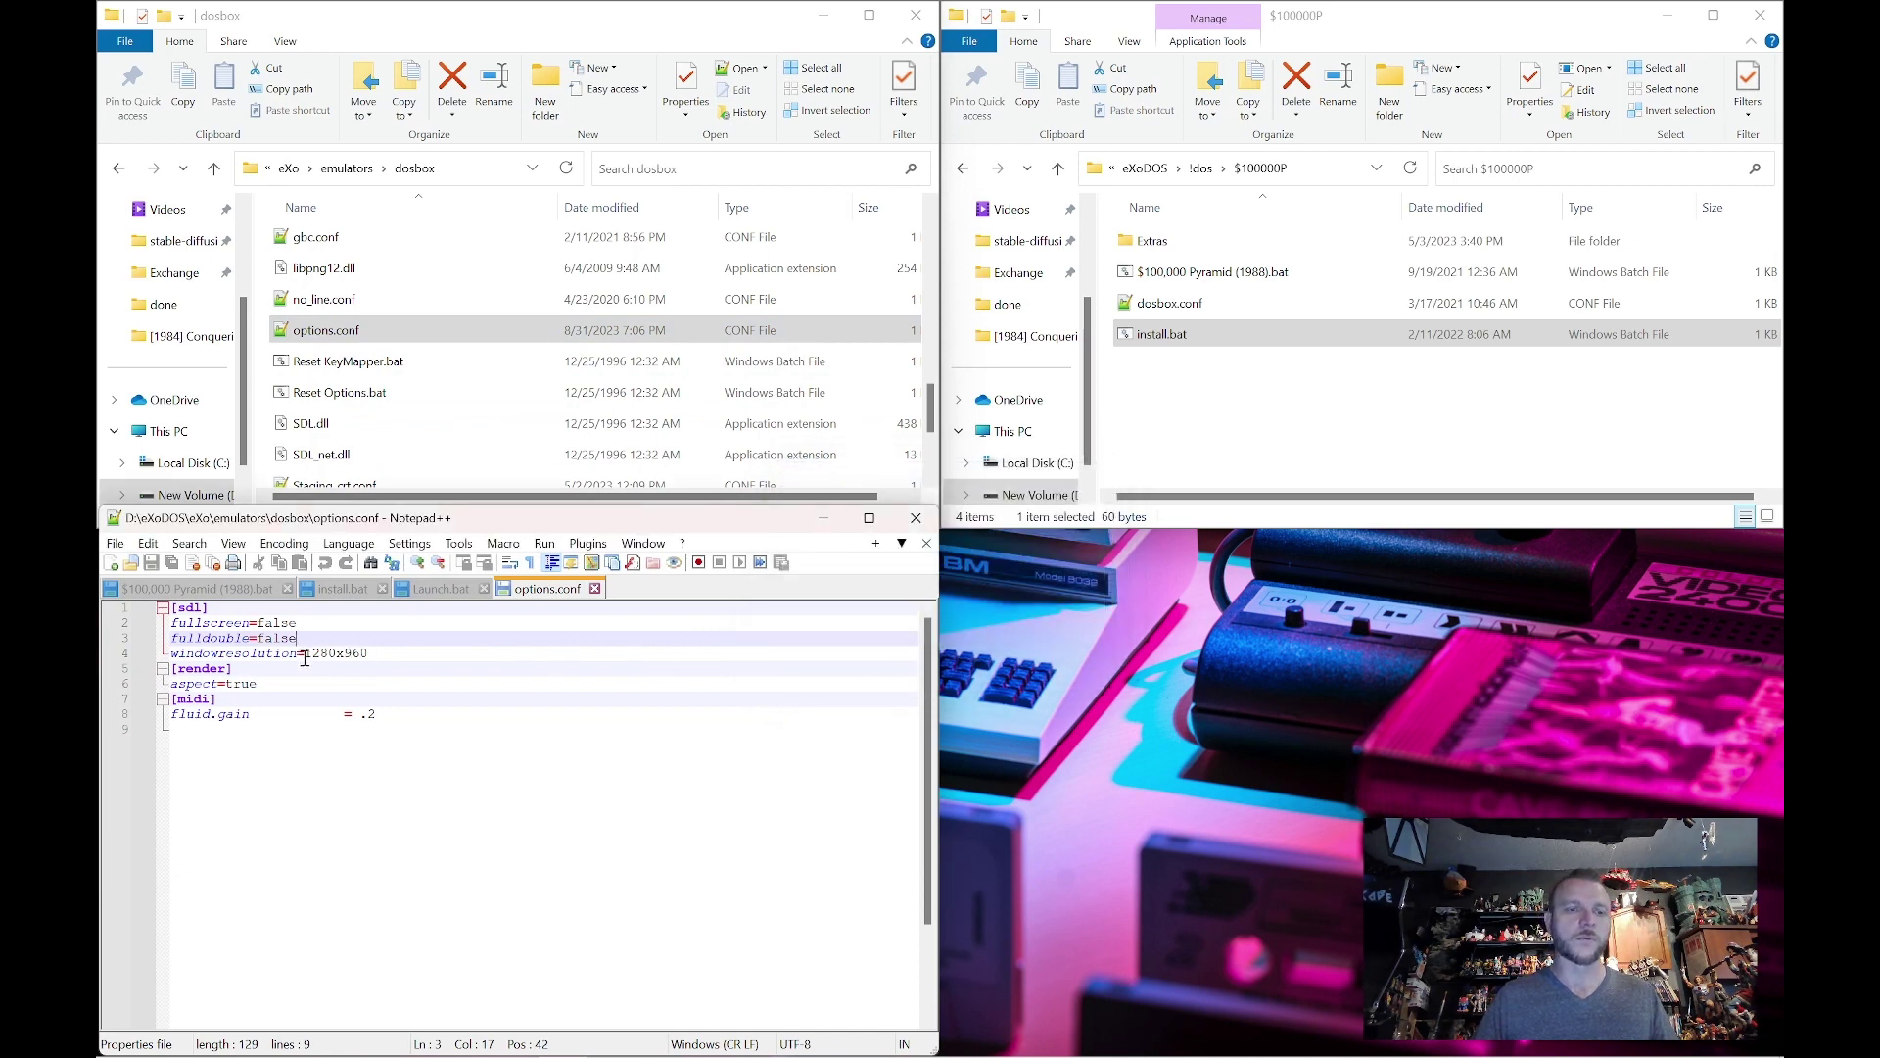
left_click_drag(305, 654, 371, 654)
left_click(428, 653)
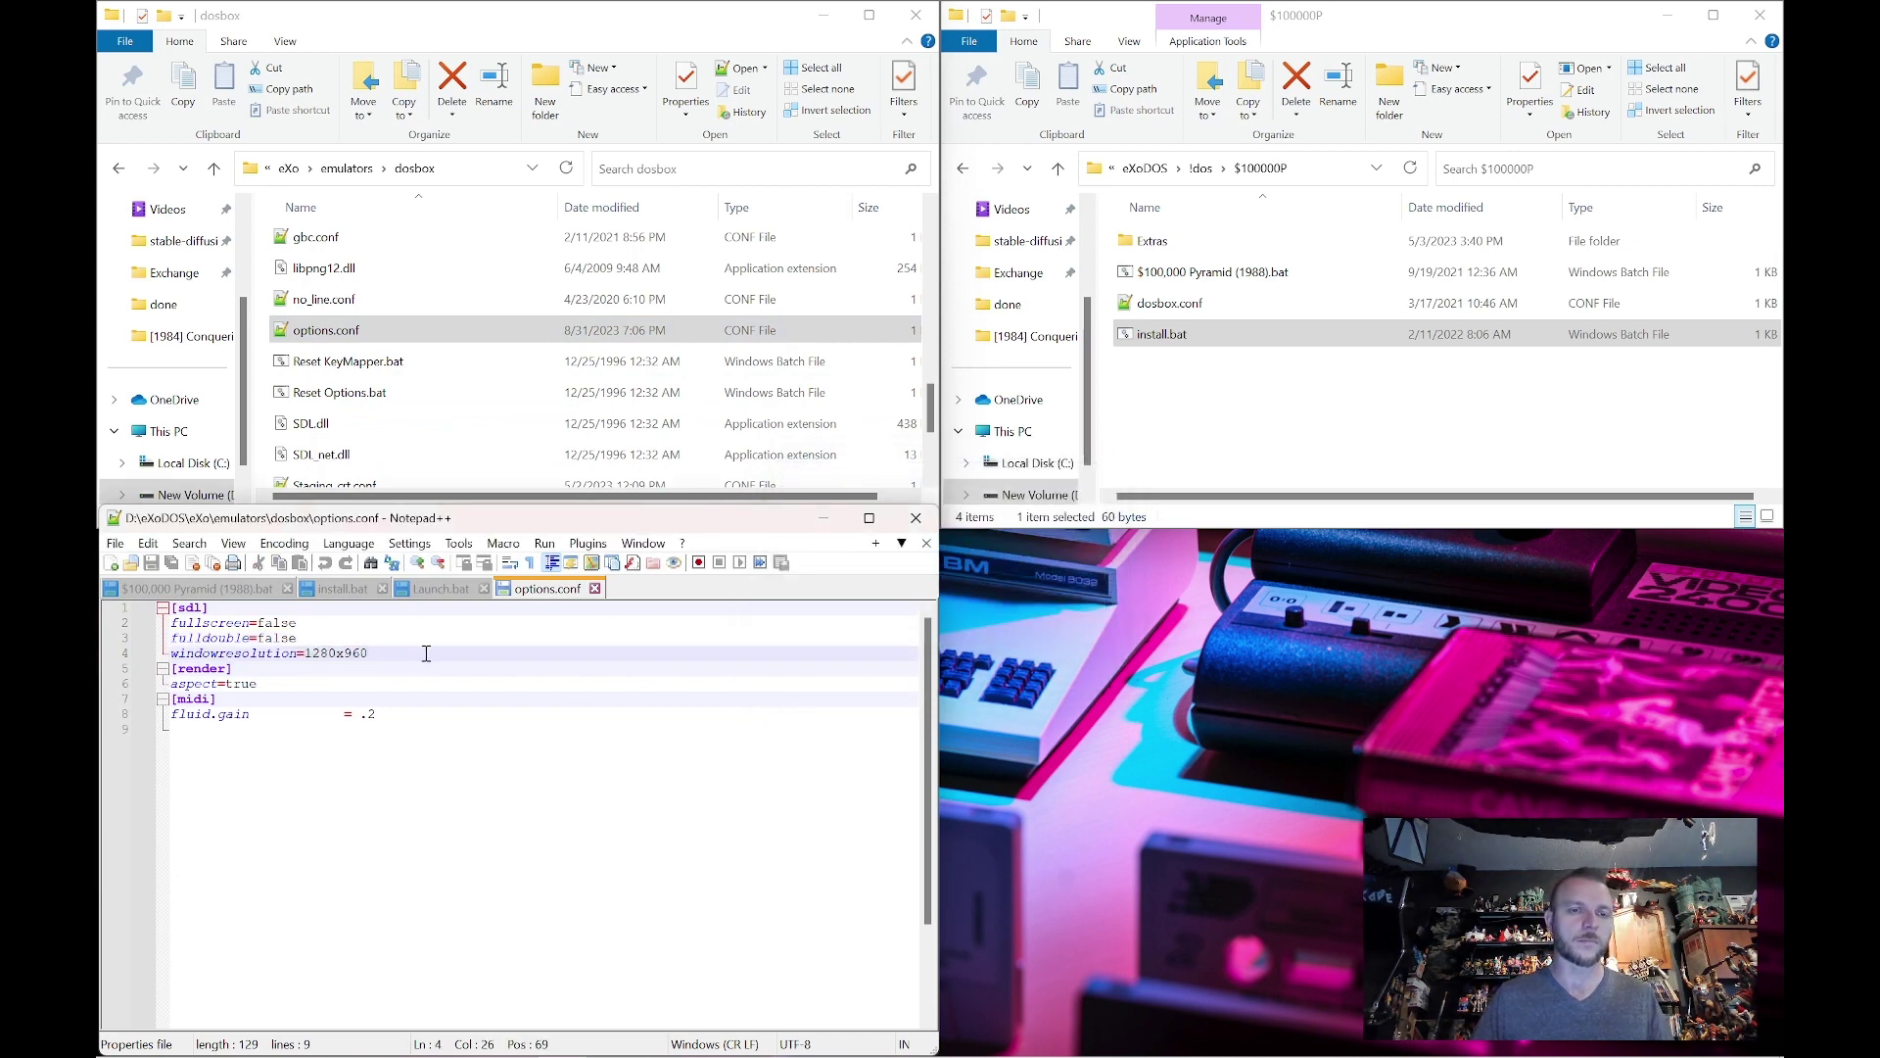
left_click(594, 589)
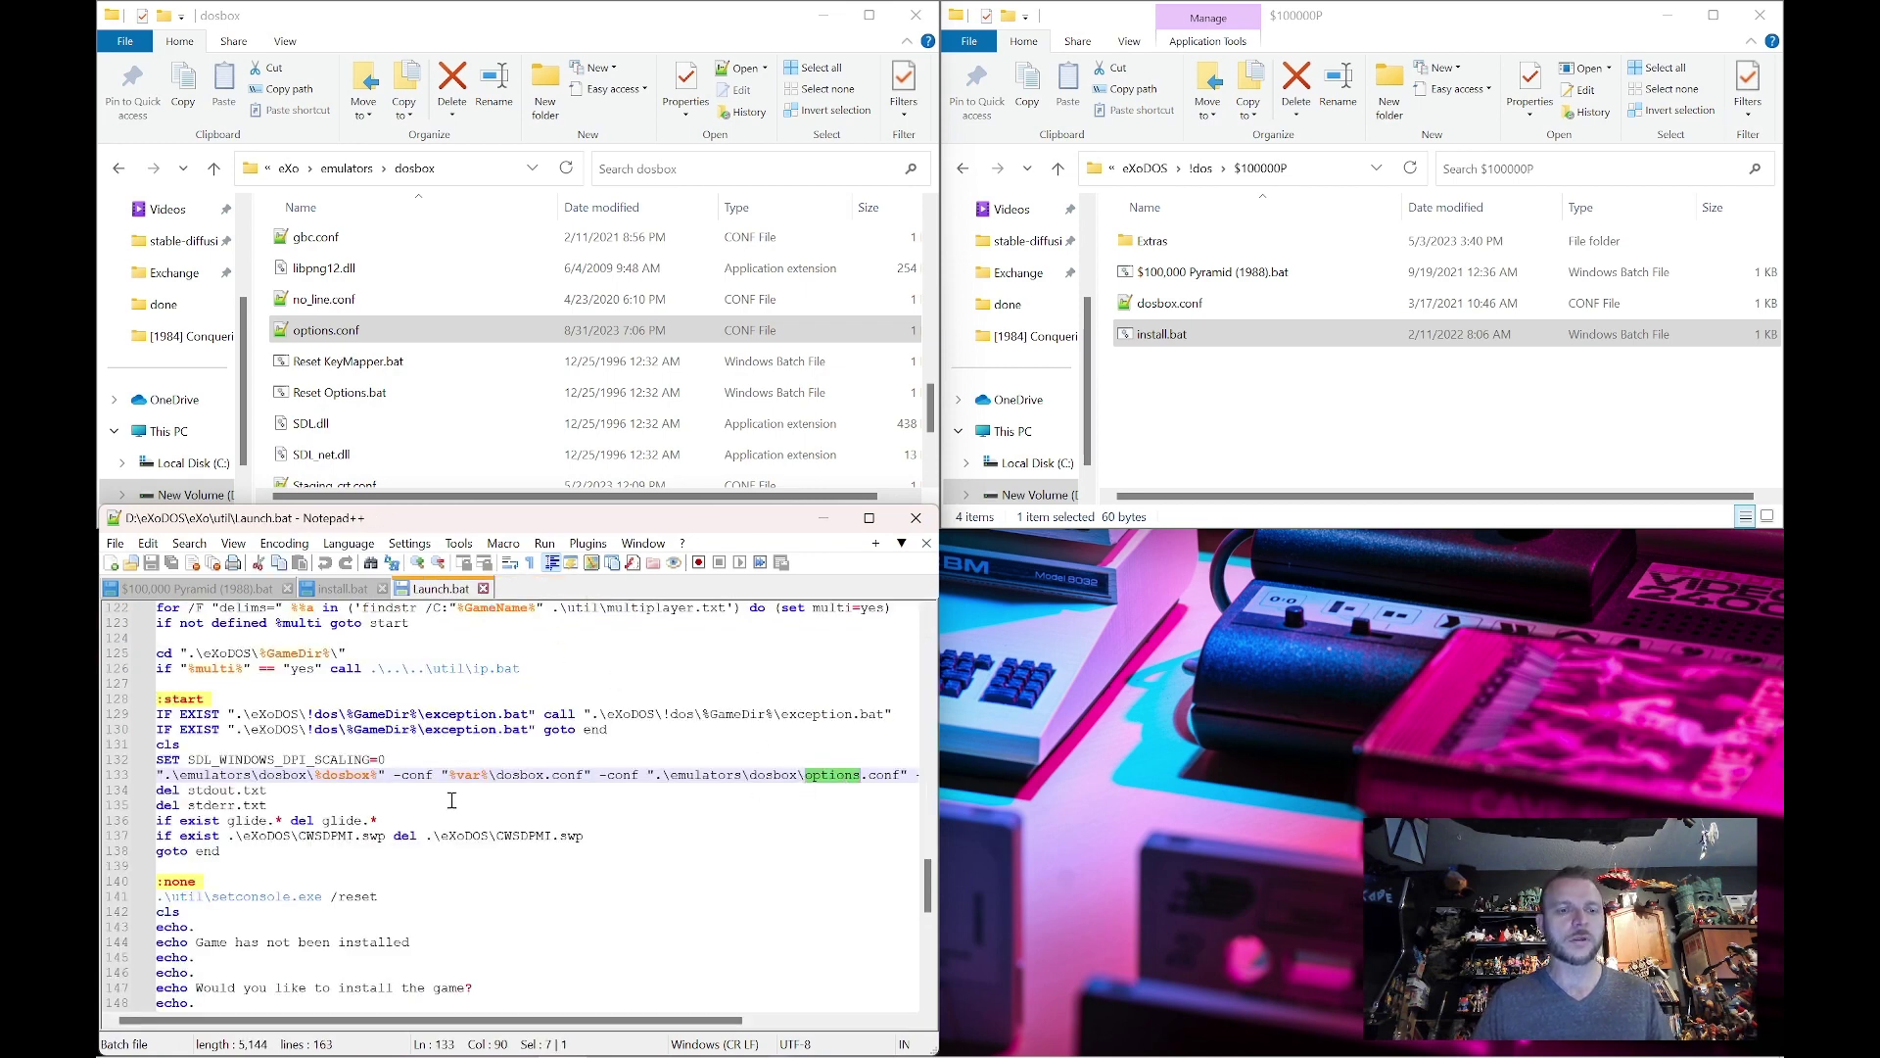
Uninstall $100,000 Pyramid via install.bat, answering No to the save backup question
scroll(482, 791, "down", 4)
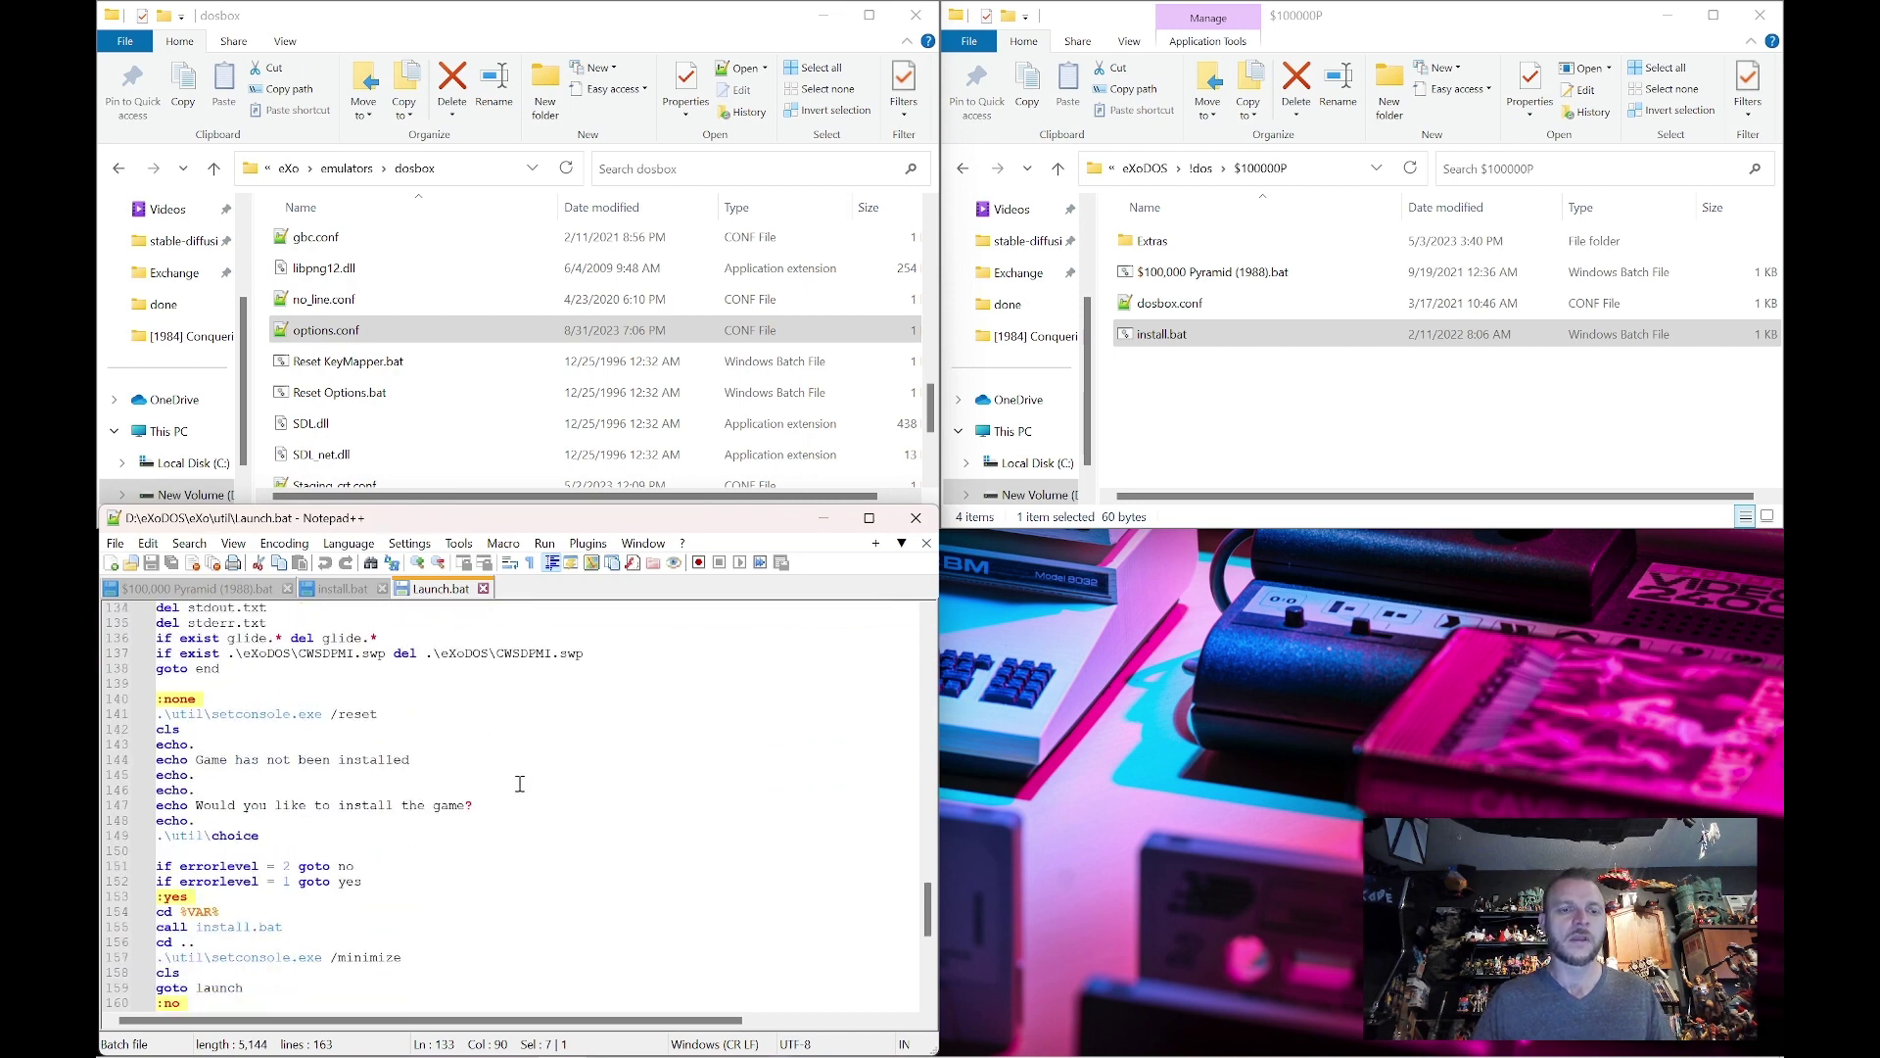
double_click(1162, 334)
key("u")
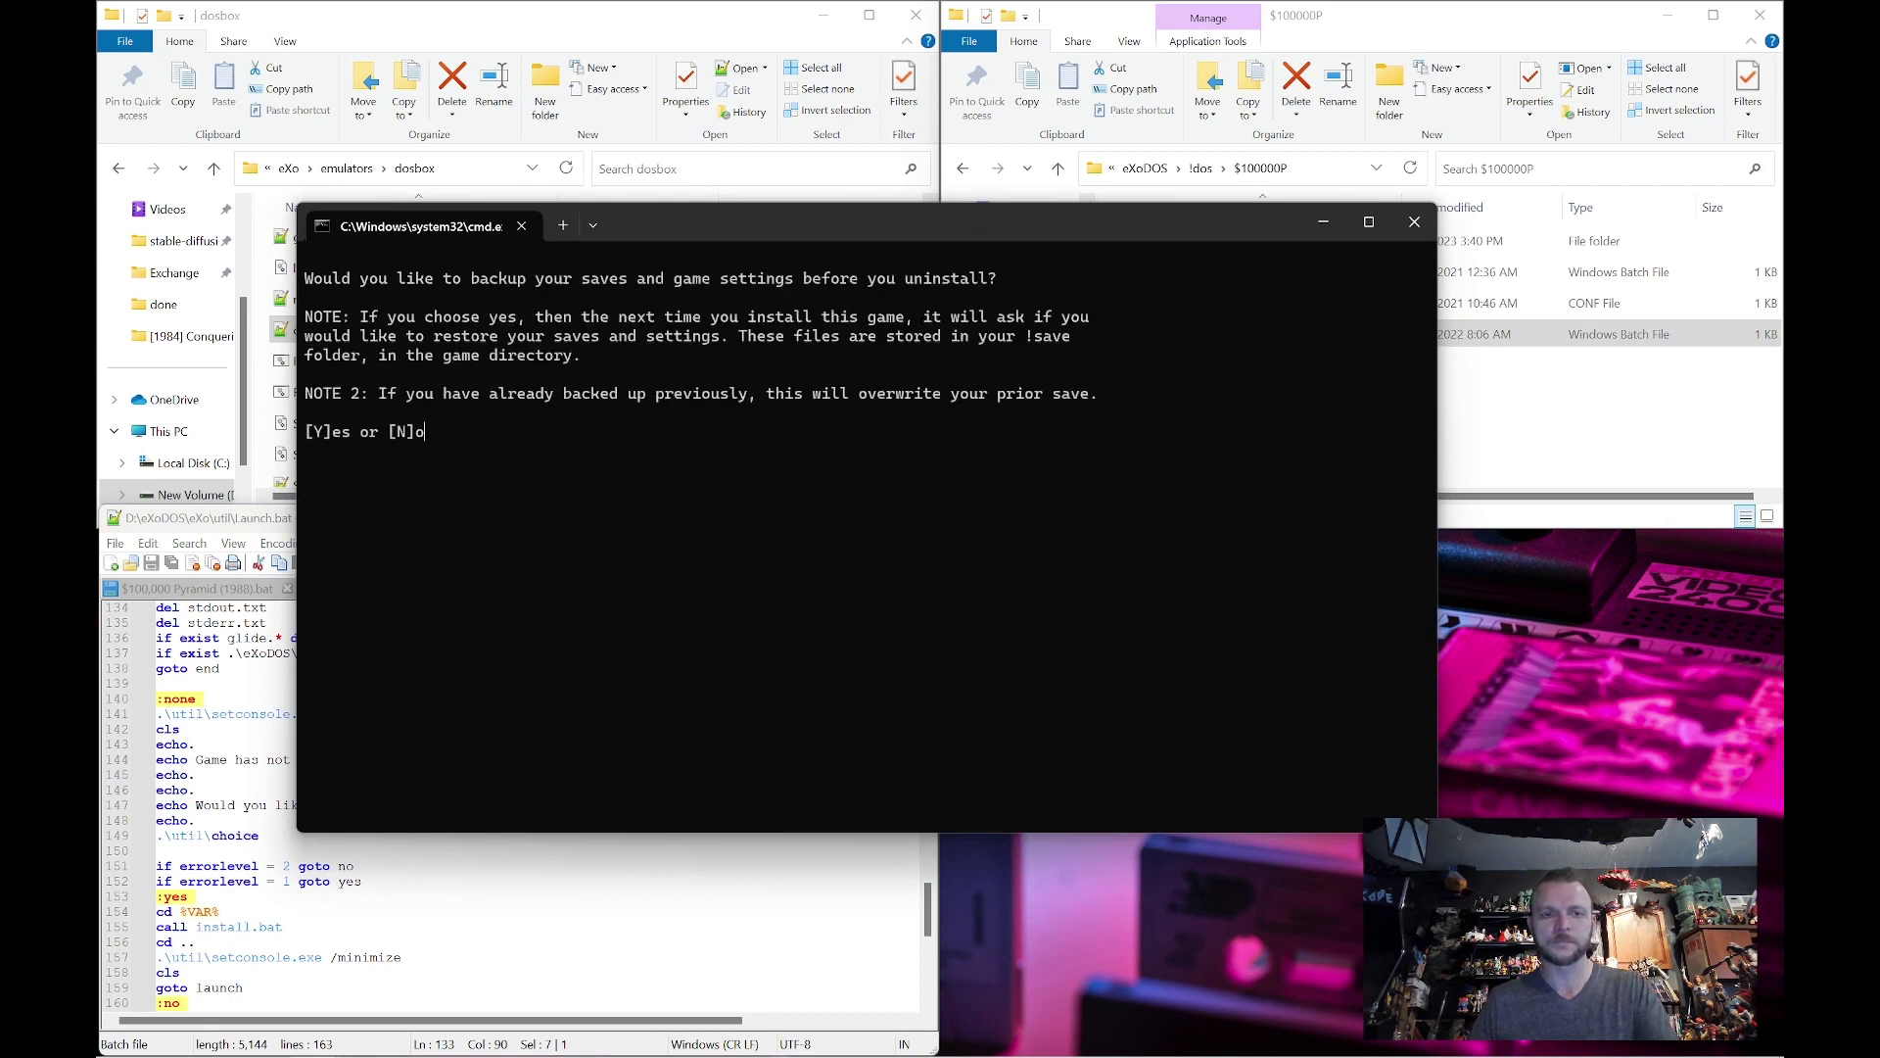
key("n")
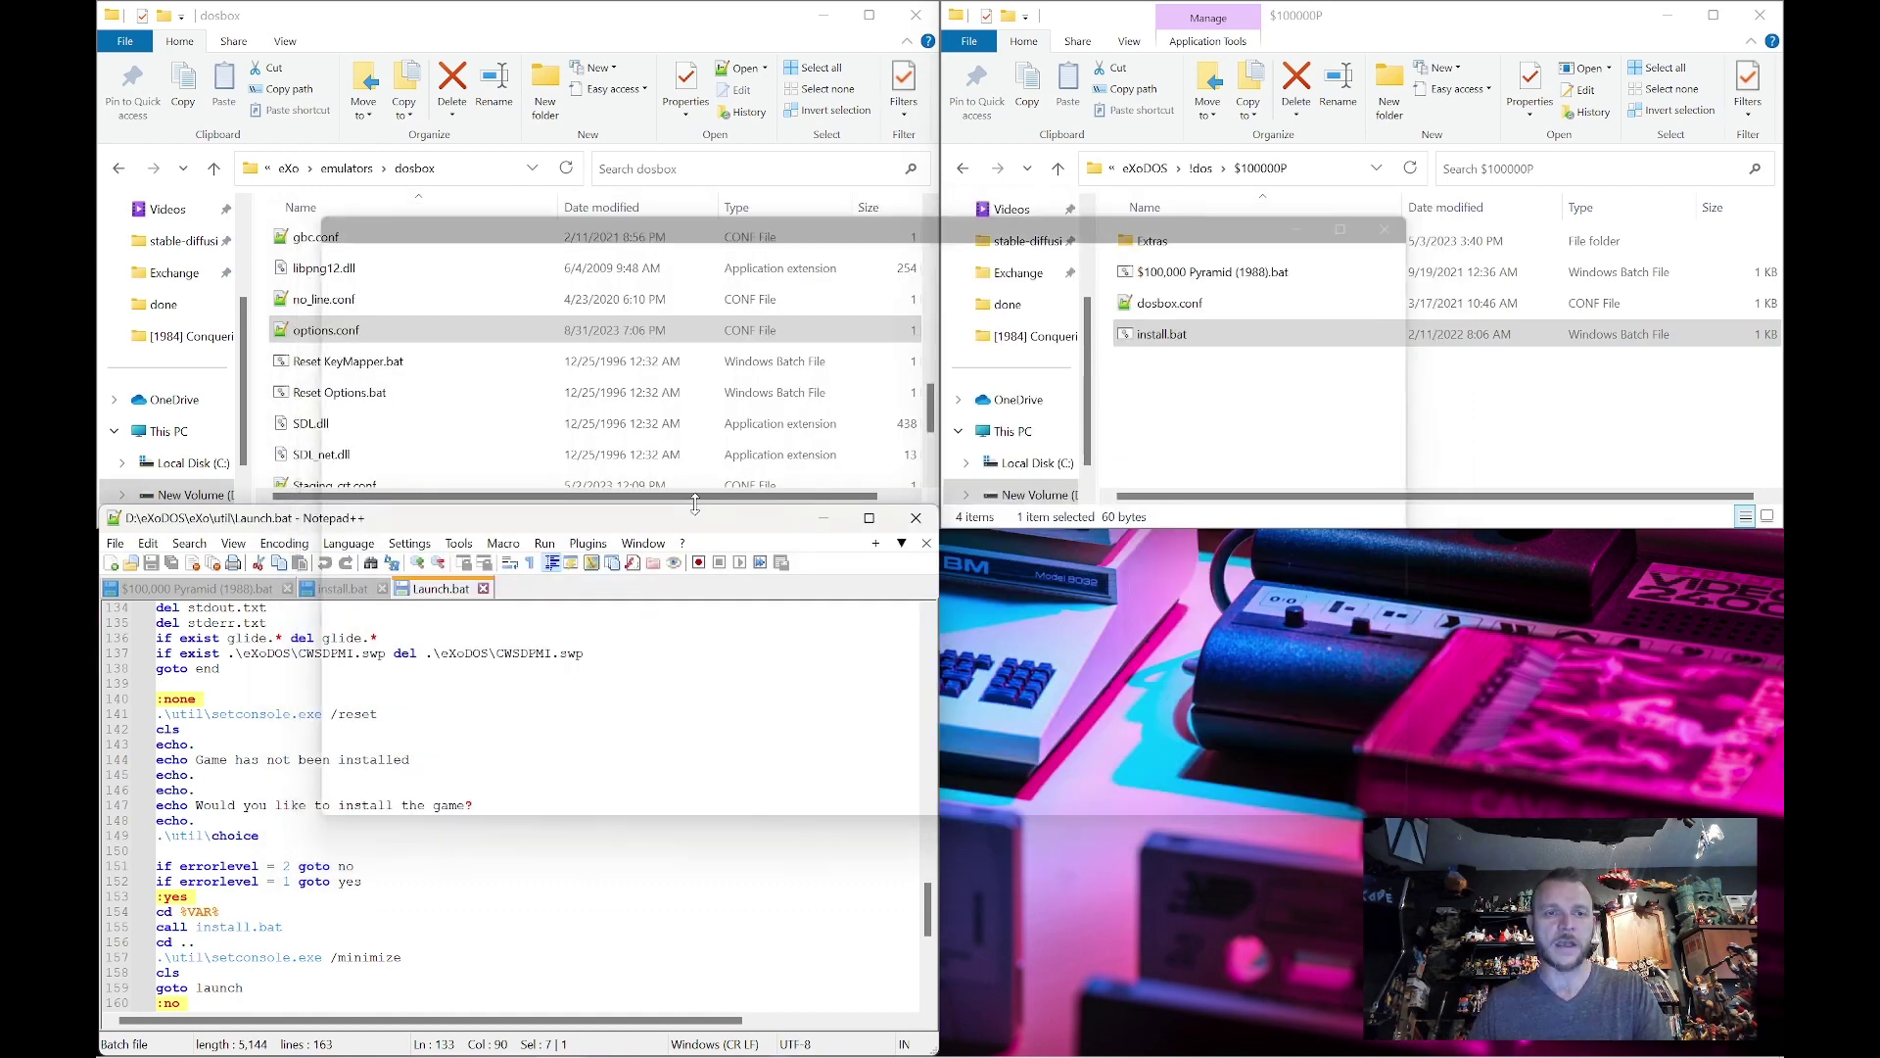
Launch $100,000 Pyramid (1988).bat, reinstall it, and keep the current global settings and filter
left_click(1228, 278)
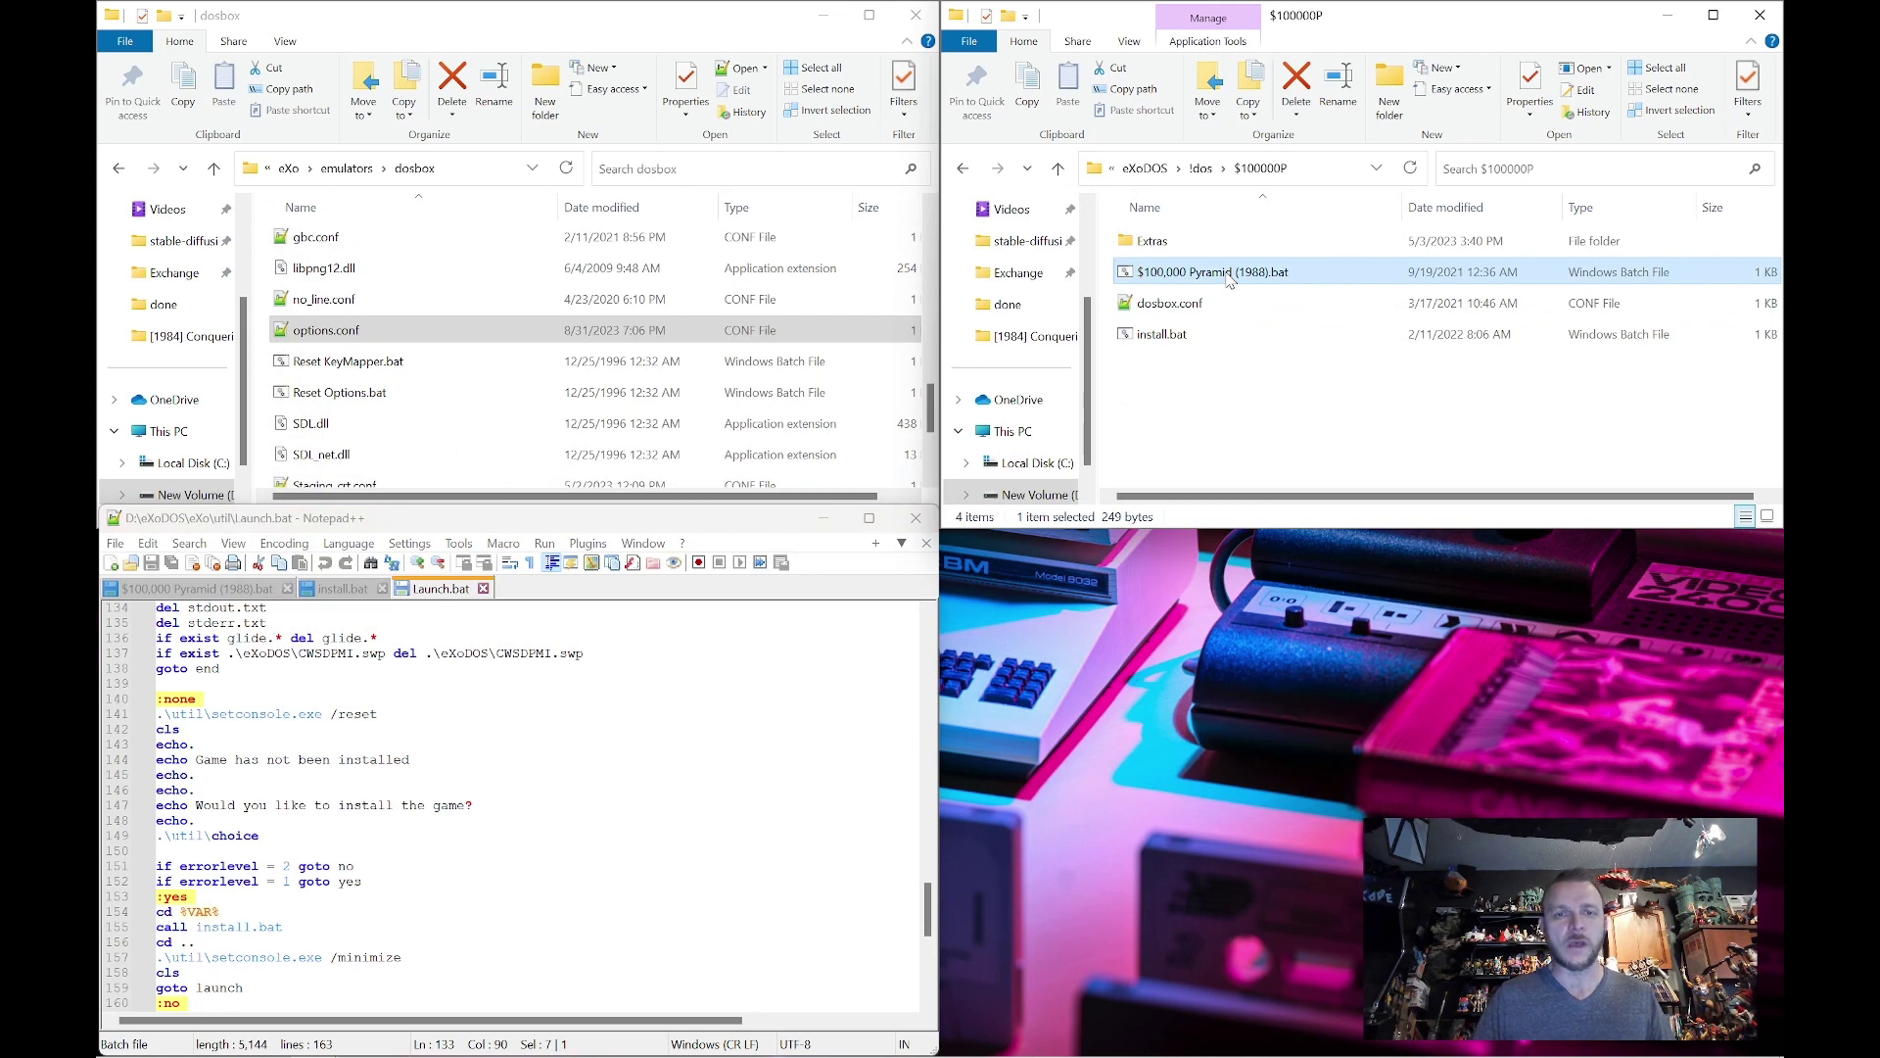
double_click(1230, 278)
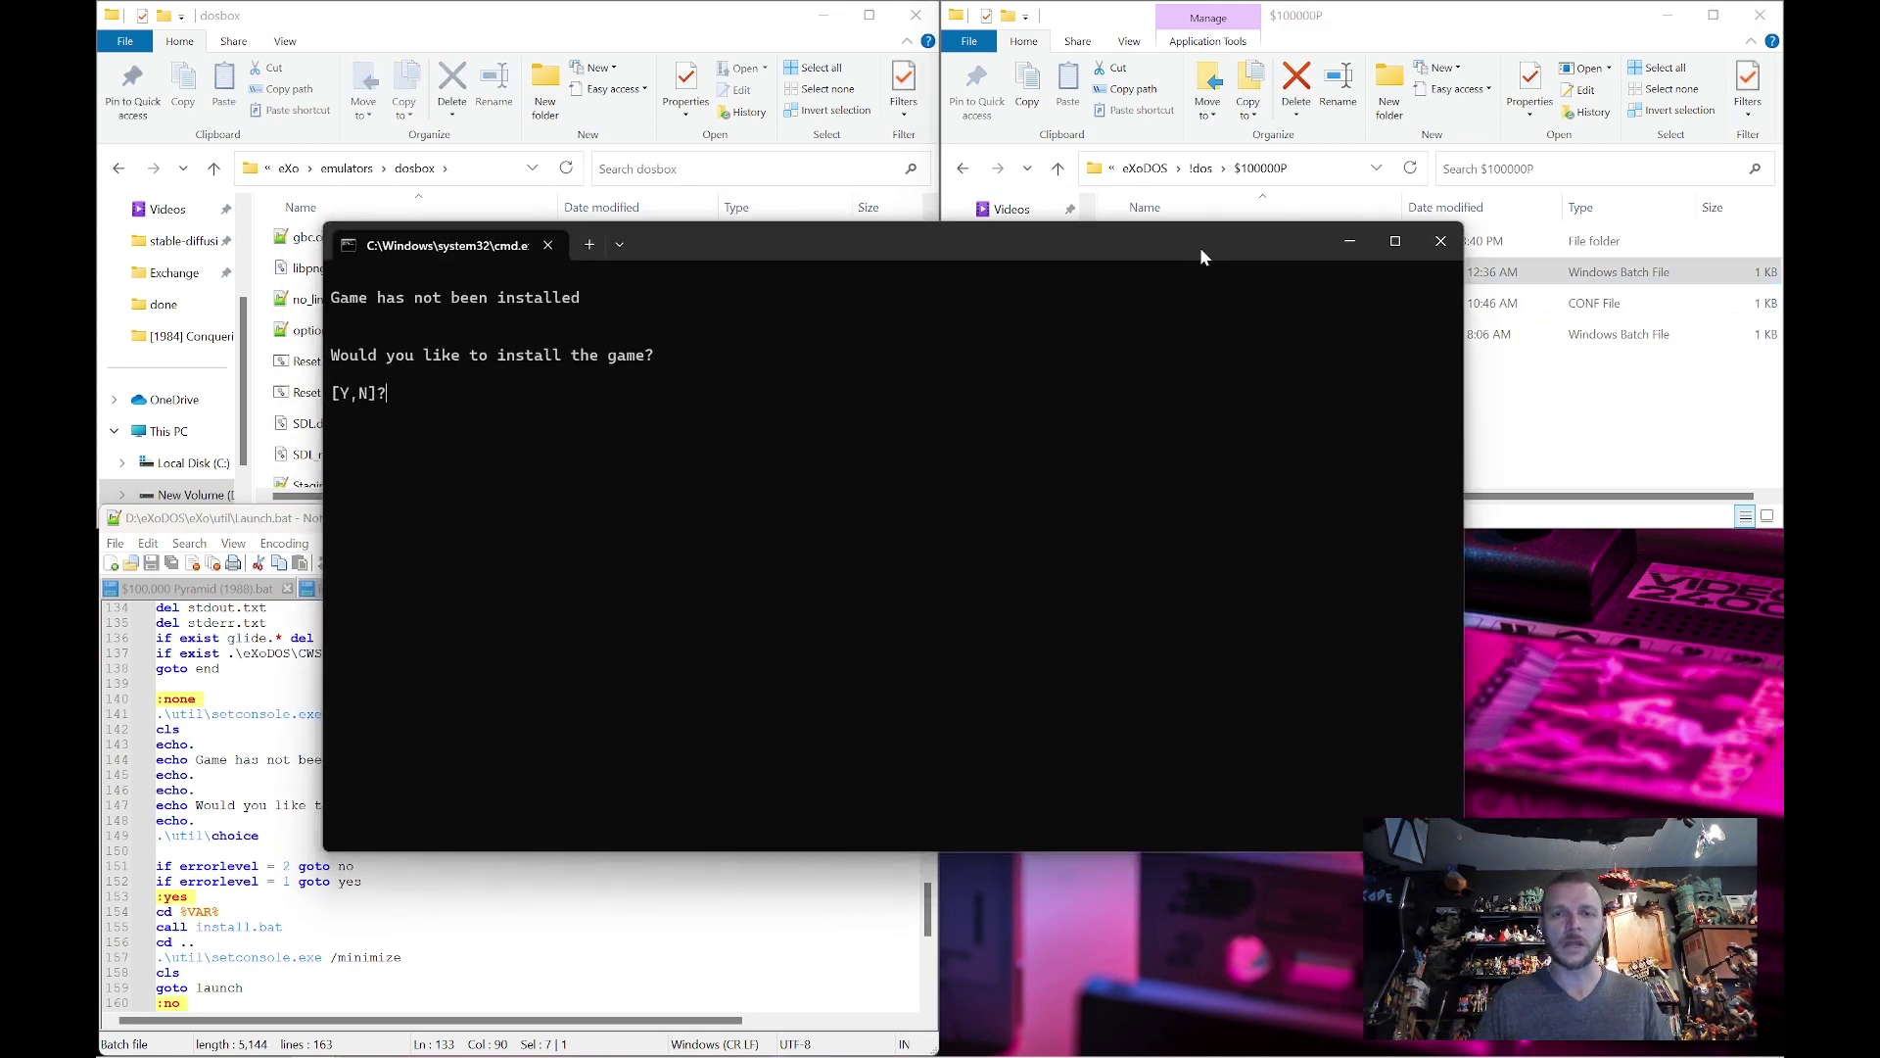
key("y")
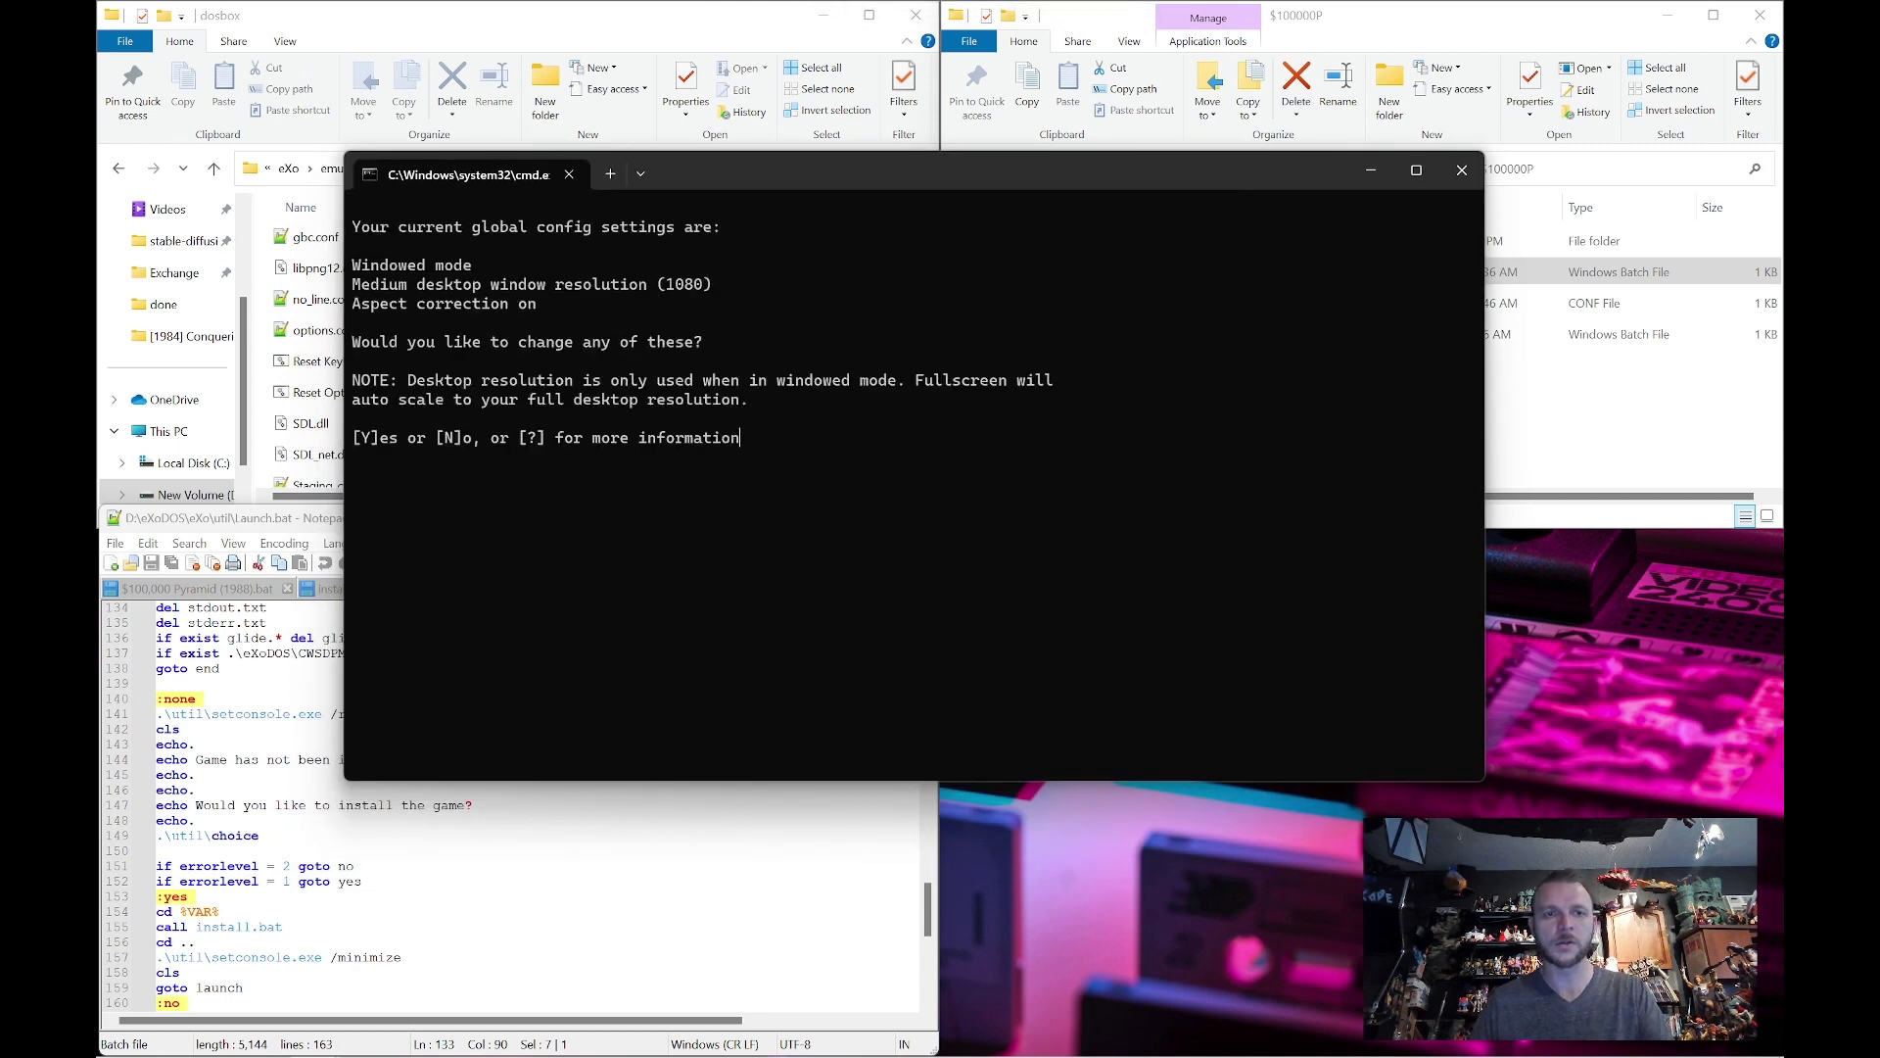
key("n")
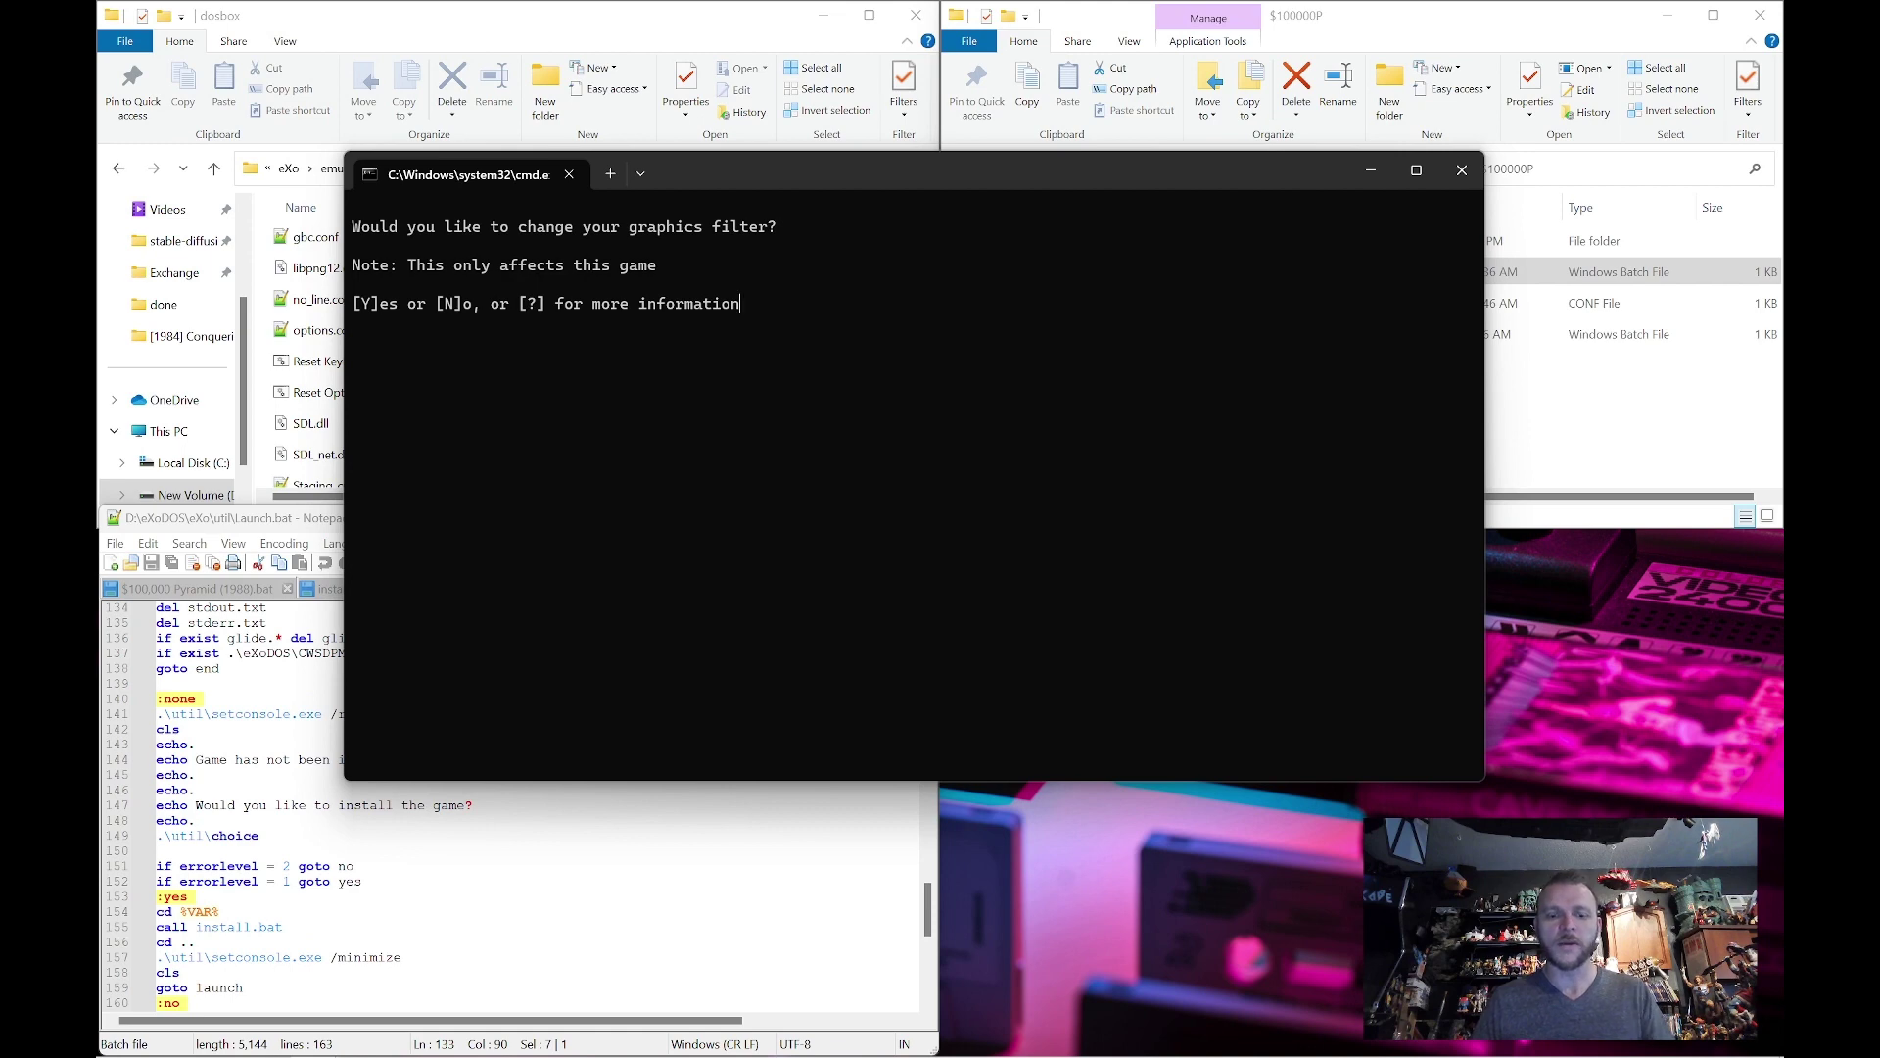
key("n")
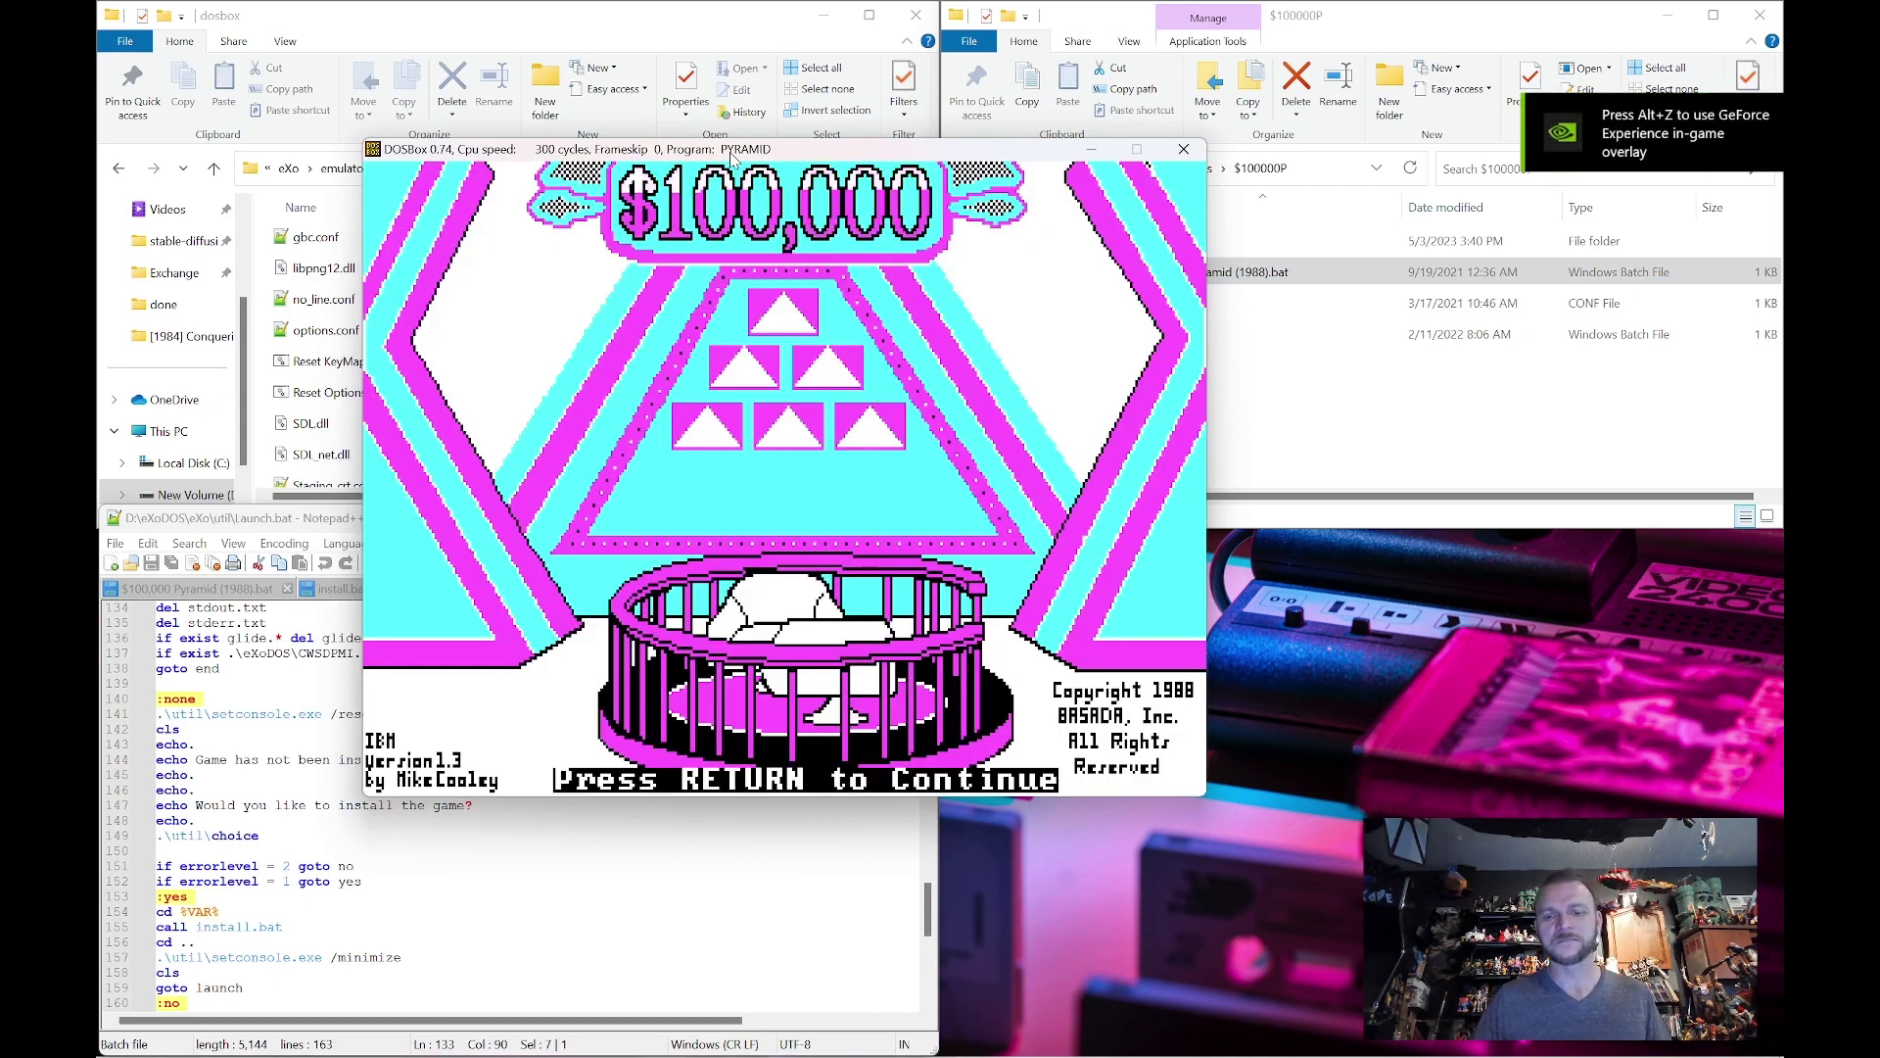
Continue past the 'Press RETURN to Continue' title screen with Enter
key("Return")
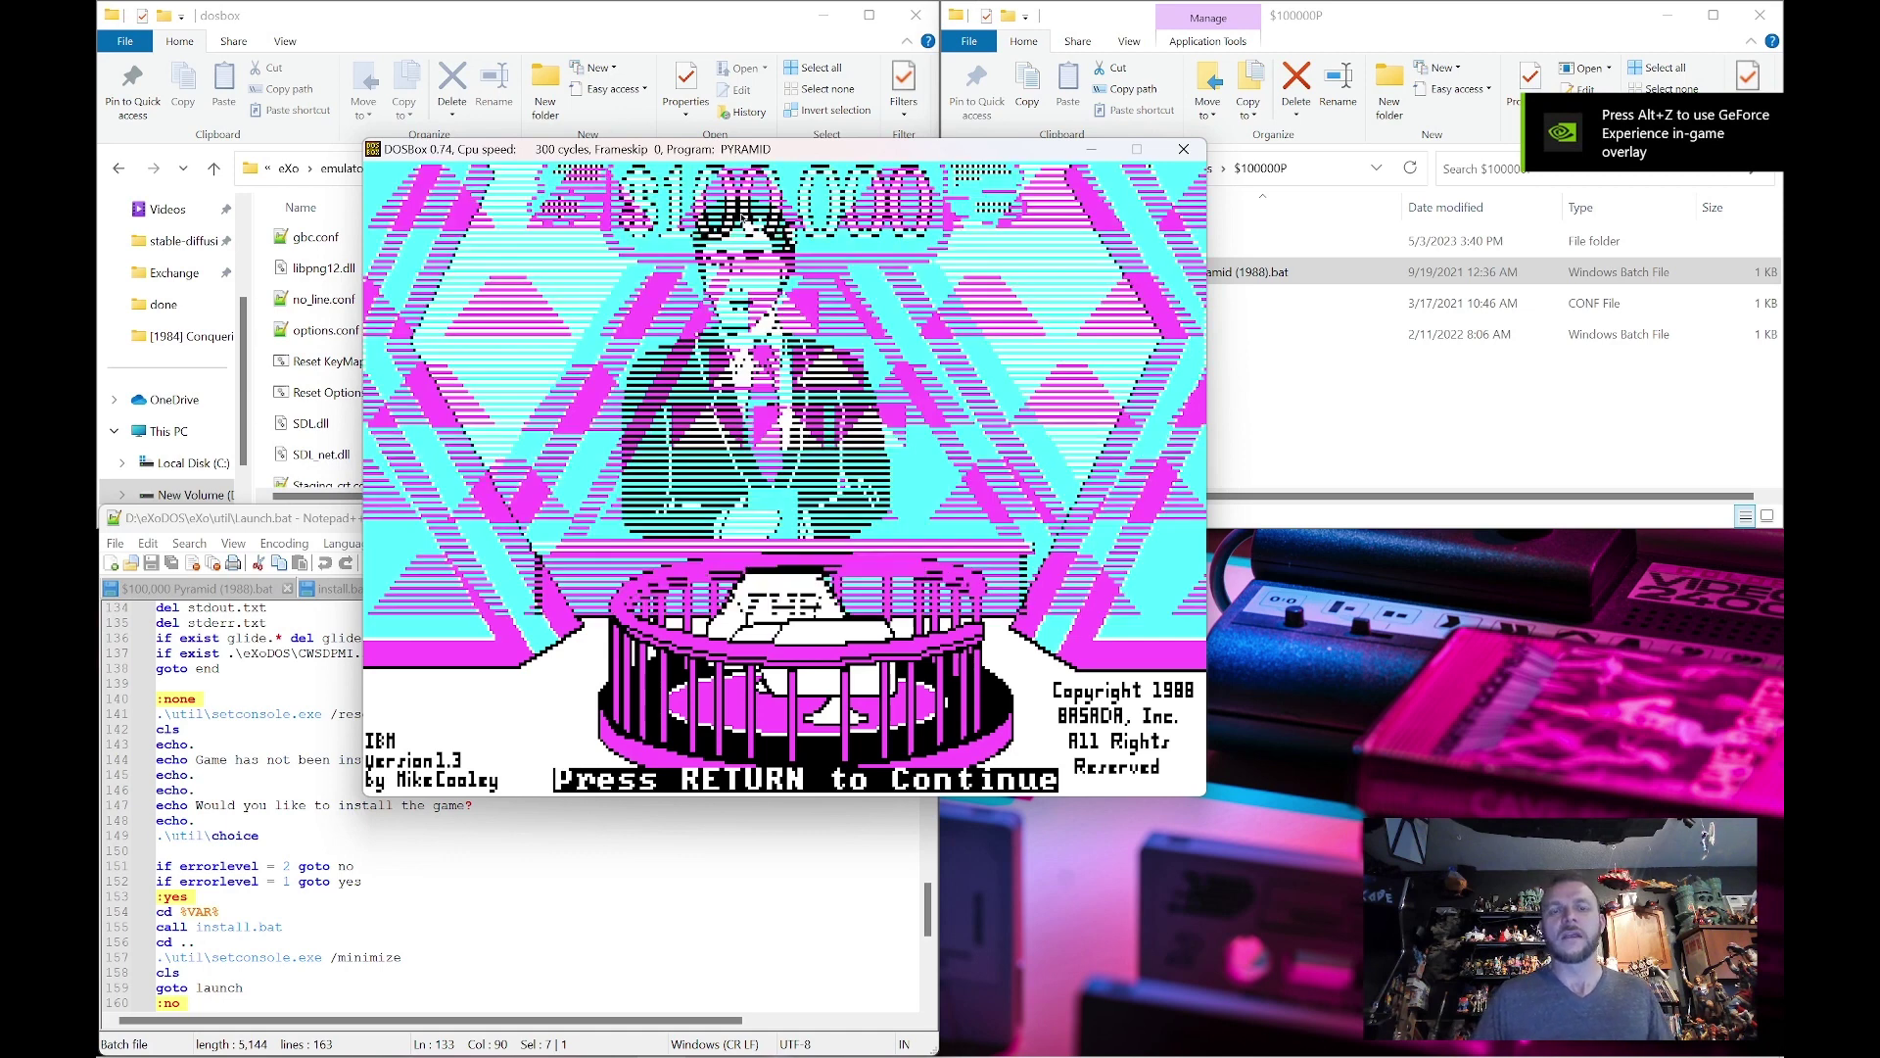